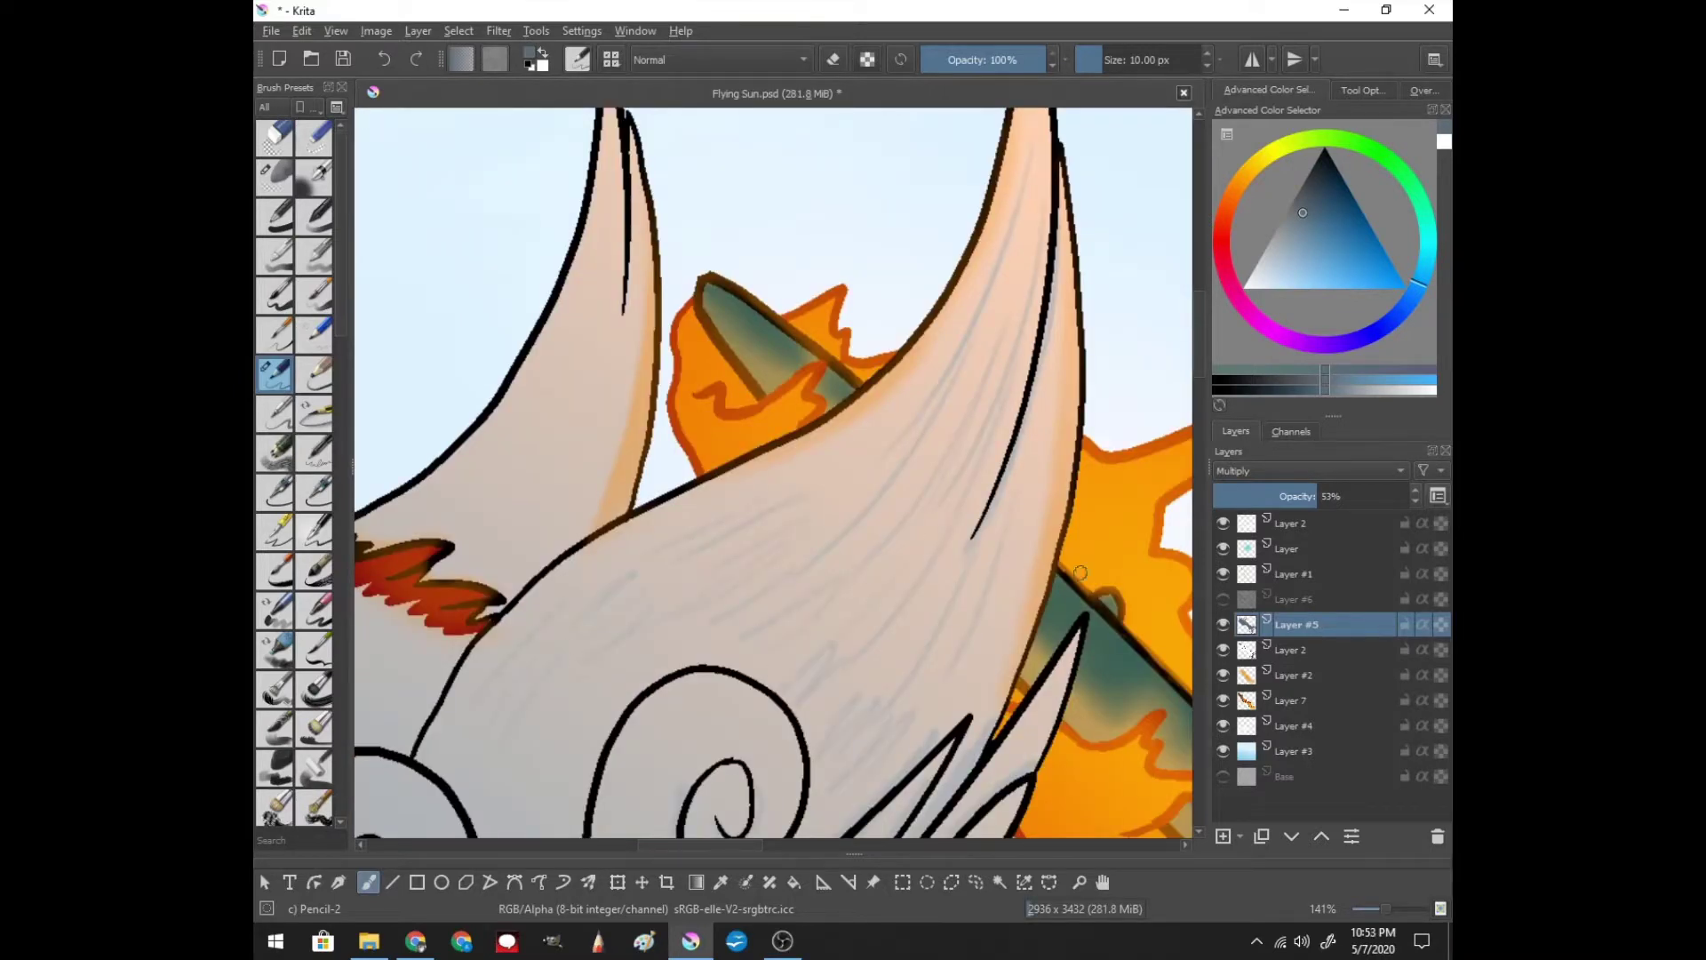
- Switch the Pencil-2 brush to eraser mode and scratch light streaks along the large horn
scroll(1081, 572, down, 4)
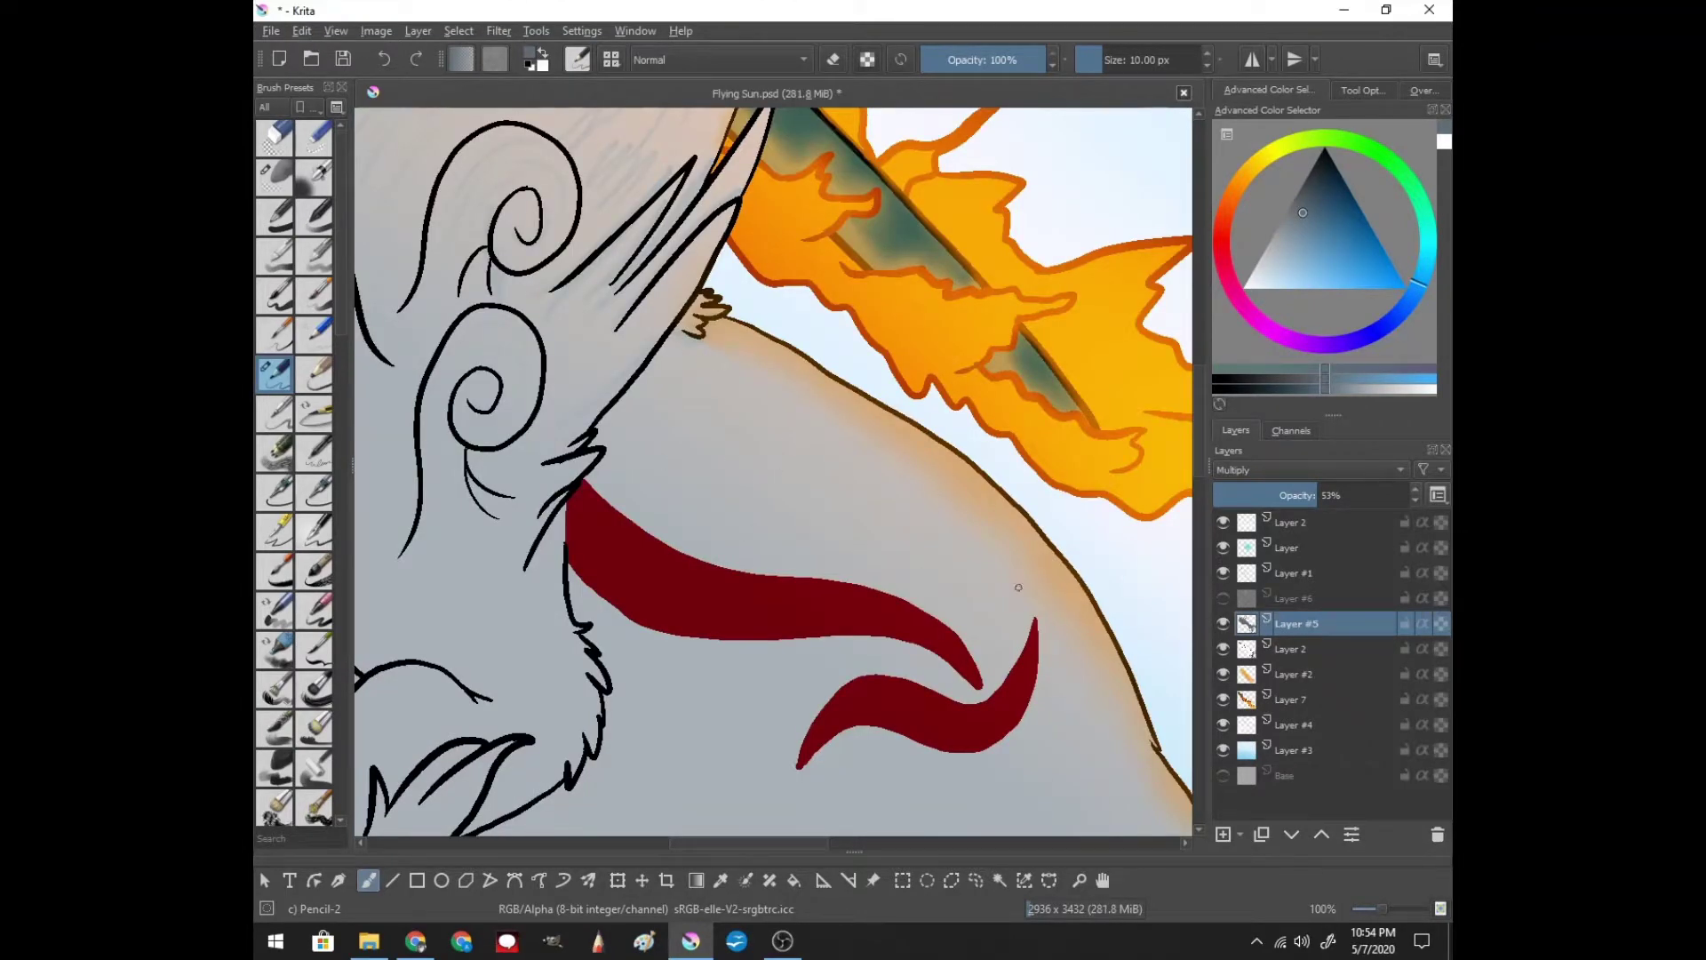
scroll(1019, 587, down, 1)
scroll(977, 595, down, 5)
scroll(871, 613, up, 5)
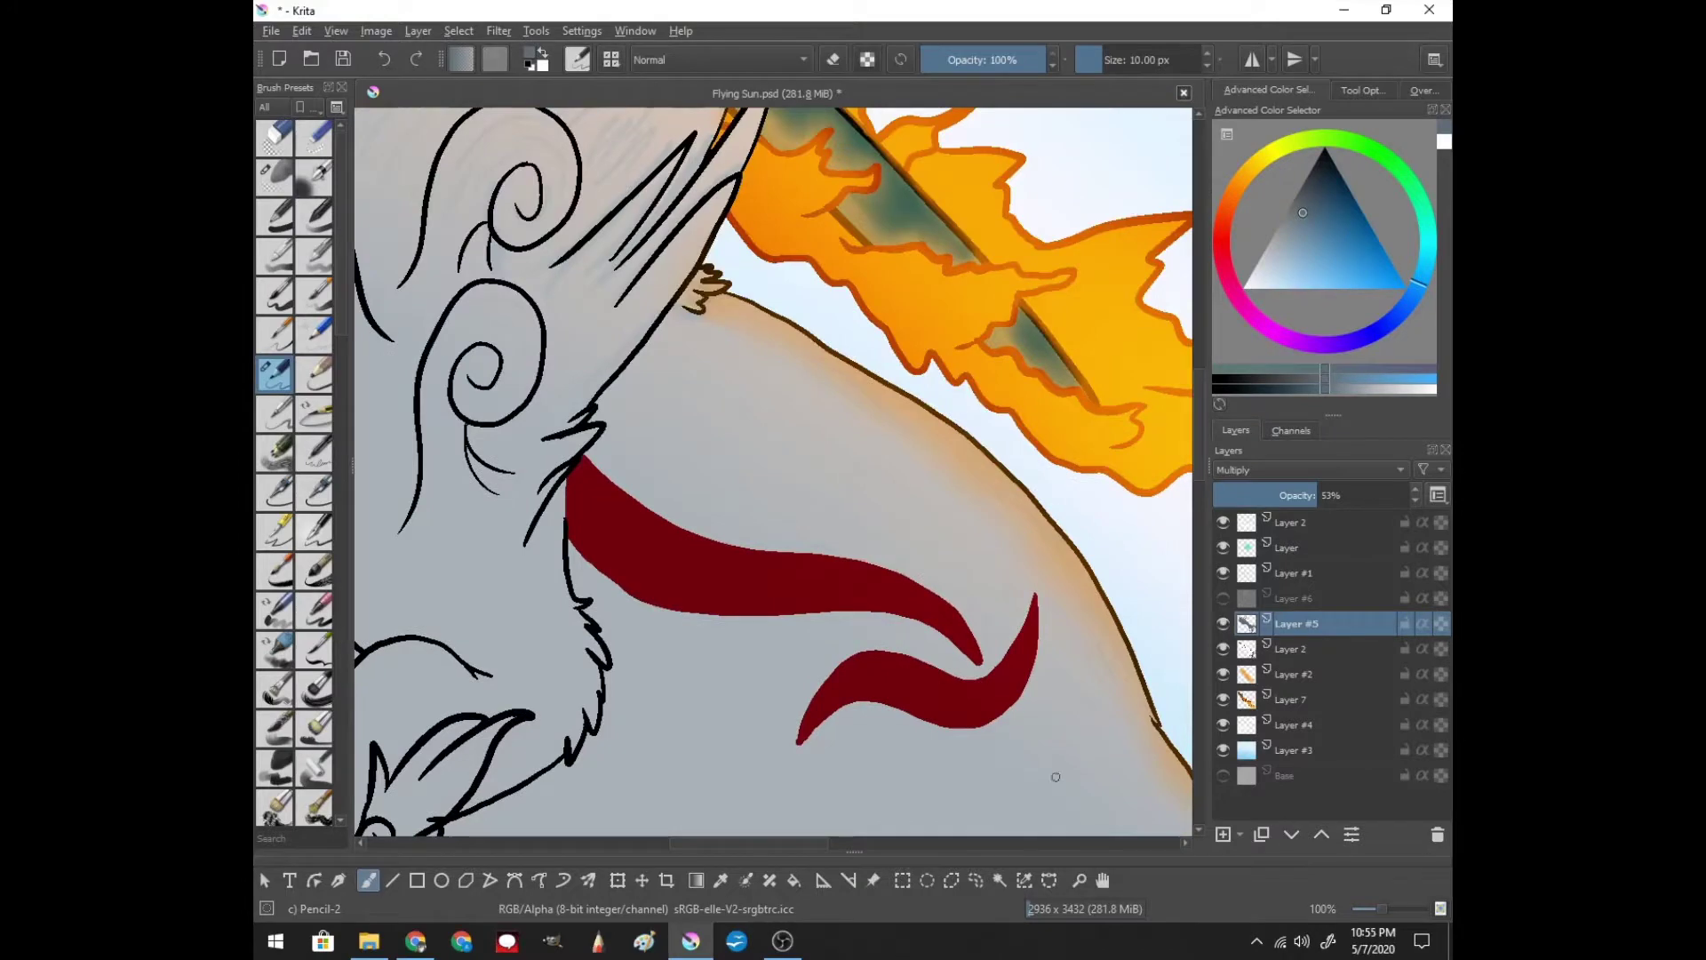
scroll(978, 711, down, 5)
scroll(844, 782, right, 5)
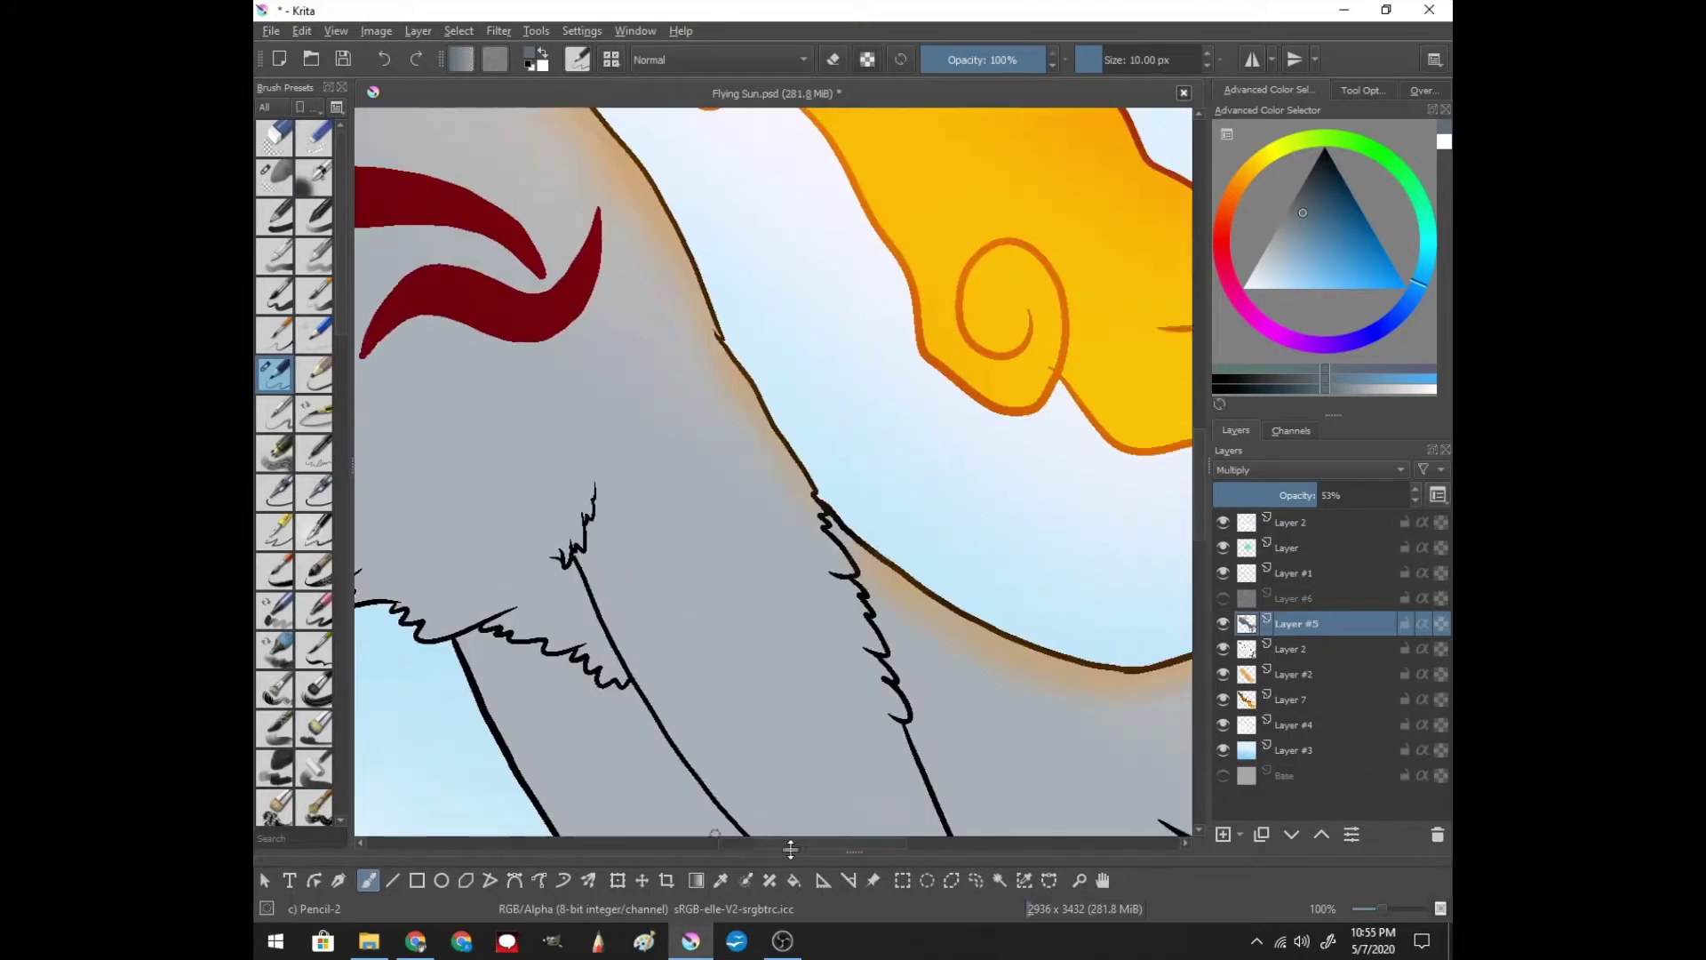
scroll(665, 461, down, 3)
scroll(665, 461, right, 5)
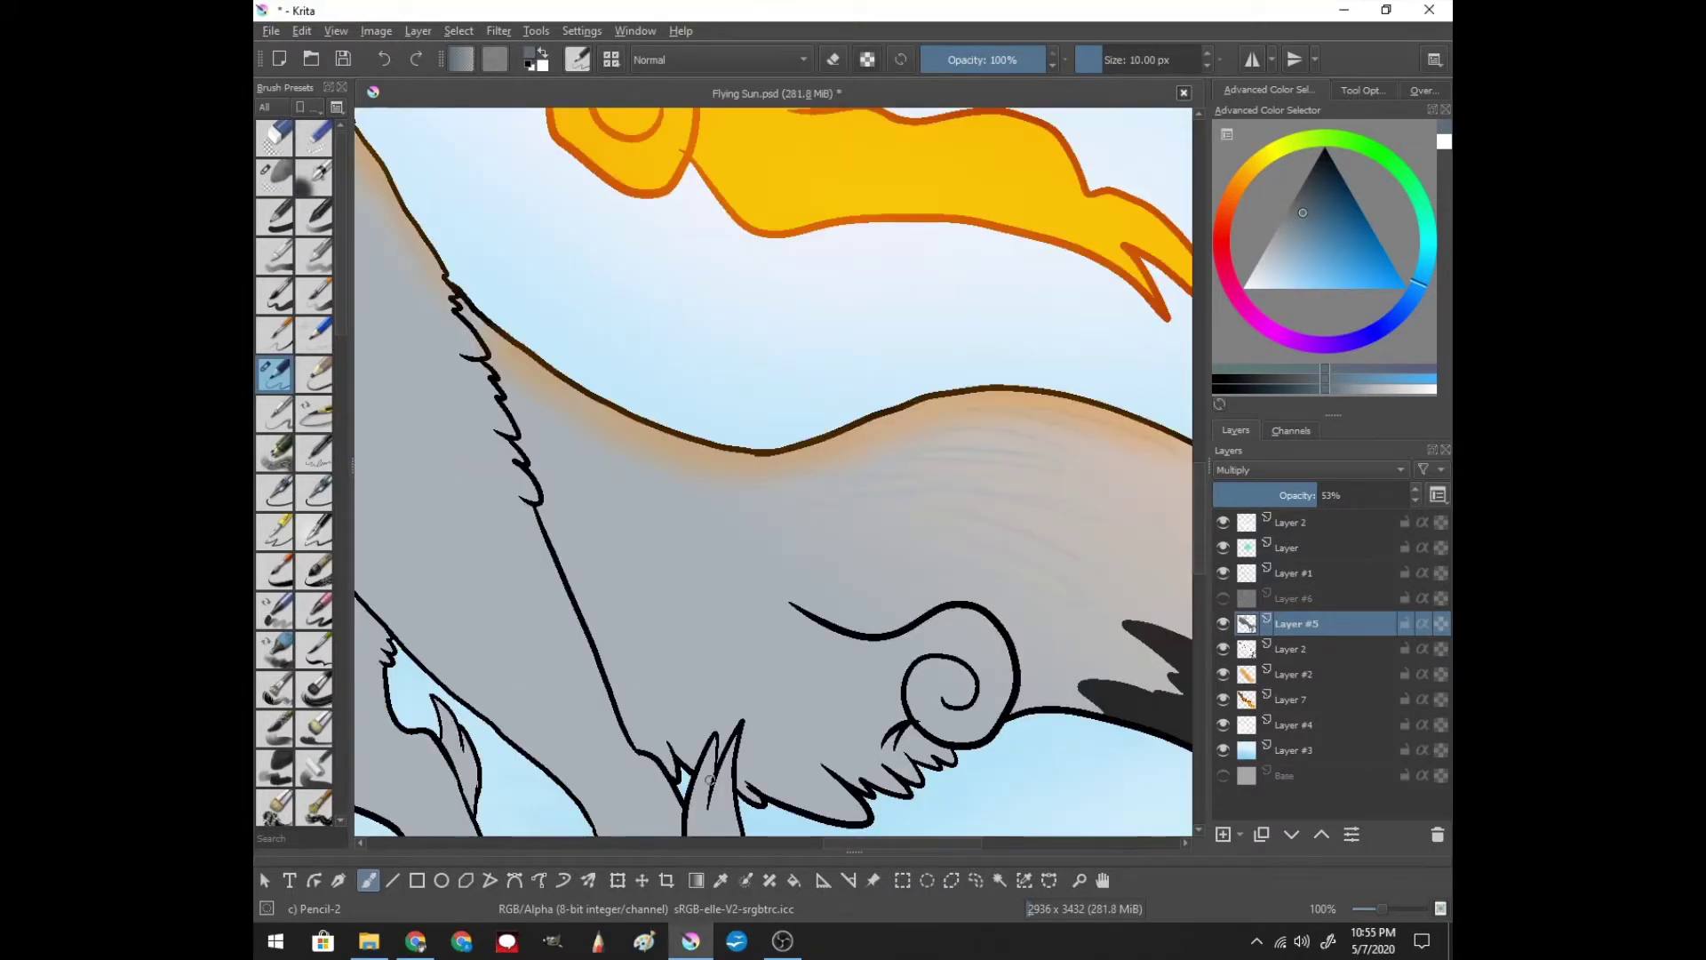
scroll(1083, 730, right, 4)
scroll(1091, 592, down, 4)
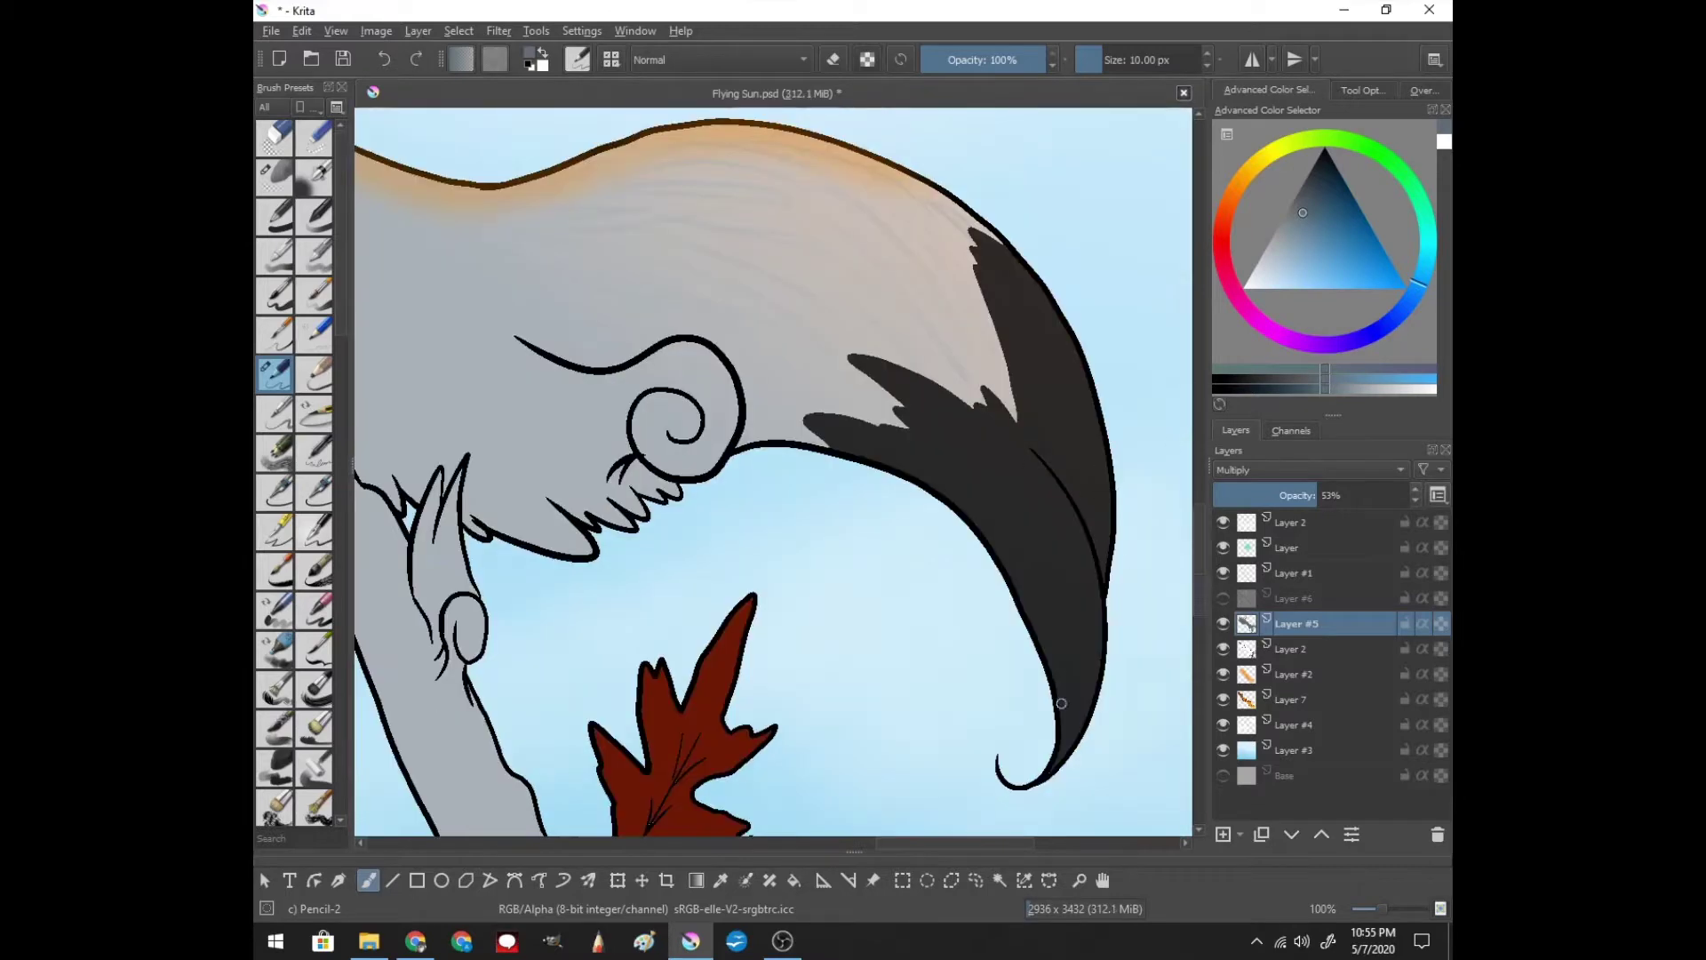
scroll(821, 438, up, 4)
scroll(822, 437, left, 4)
scroll(813, 608, right, 2)
scroll(813, 608, down, 1)
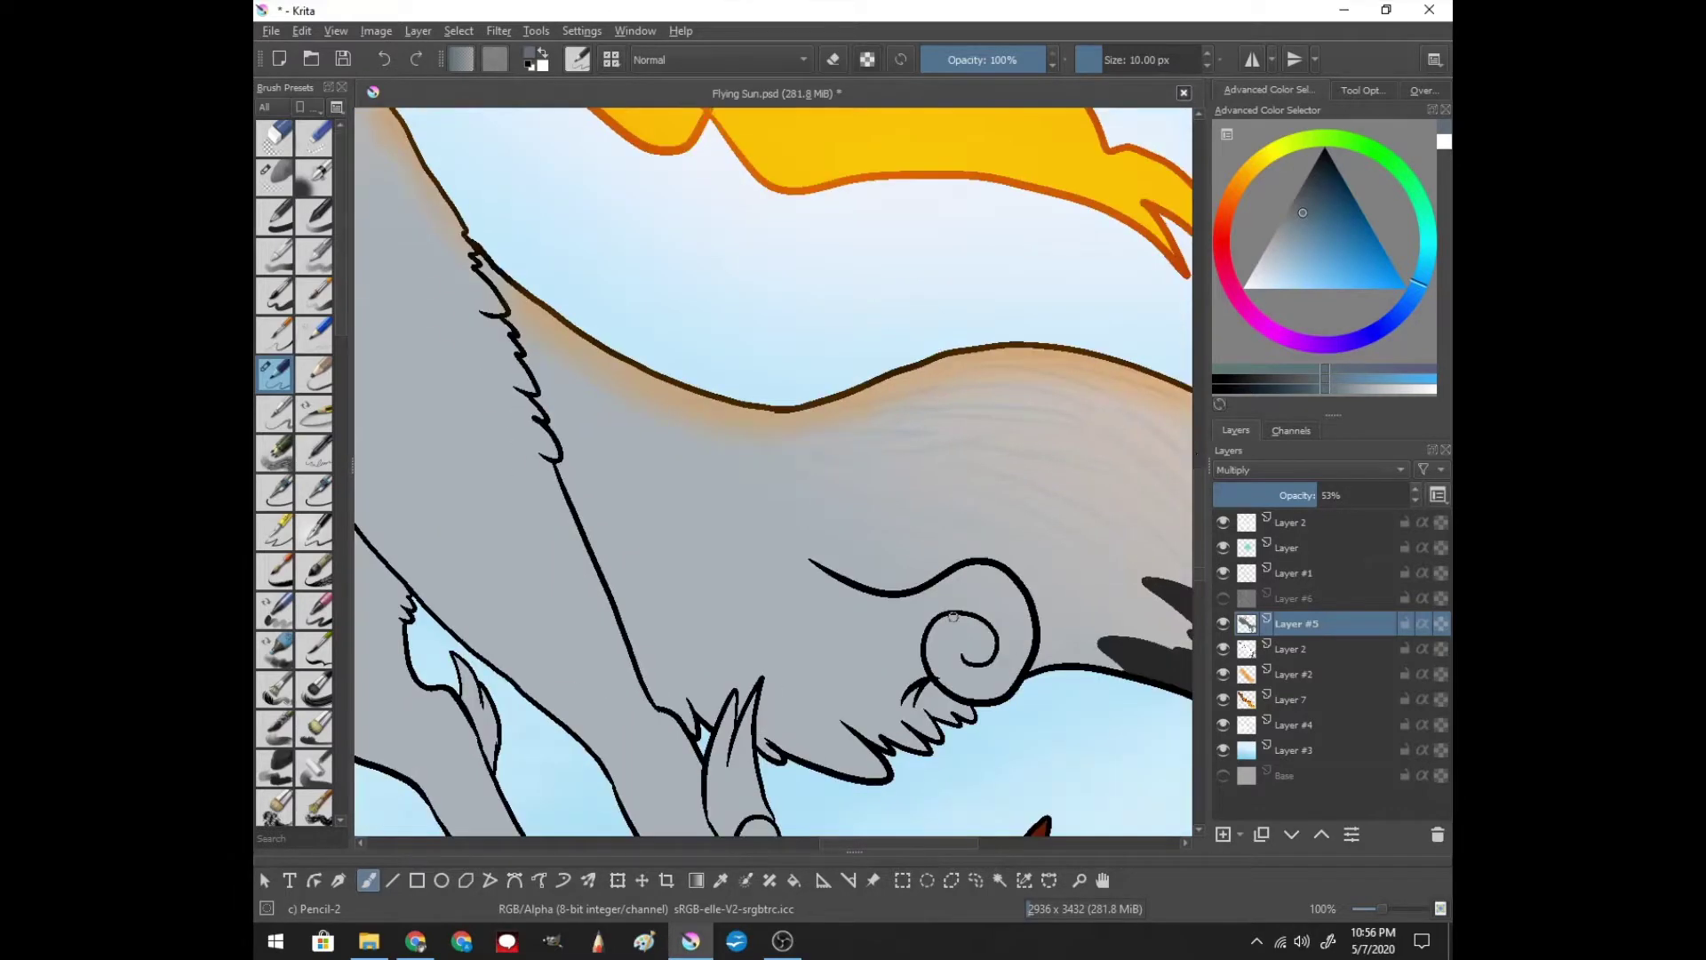
scroll(812, 608, right, 2)
scroll(812, 608, up, 1)
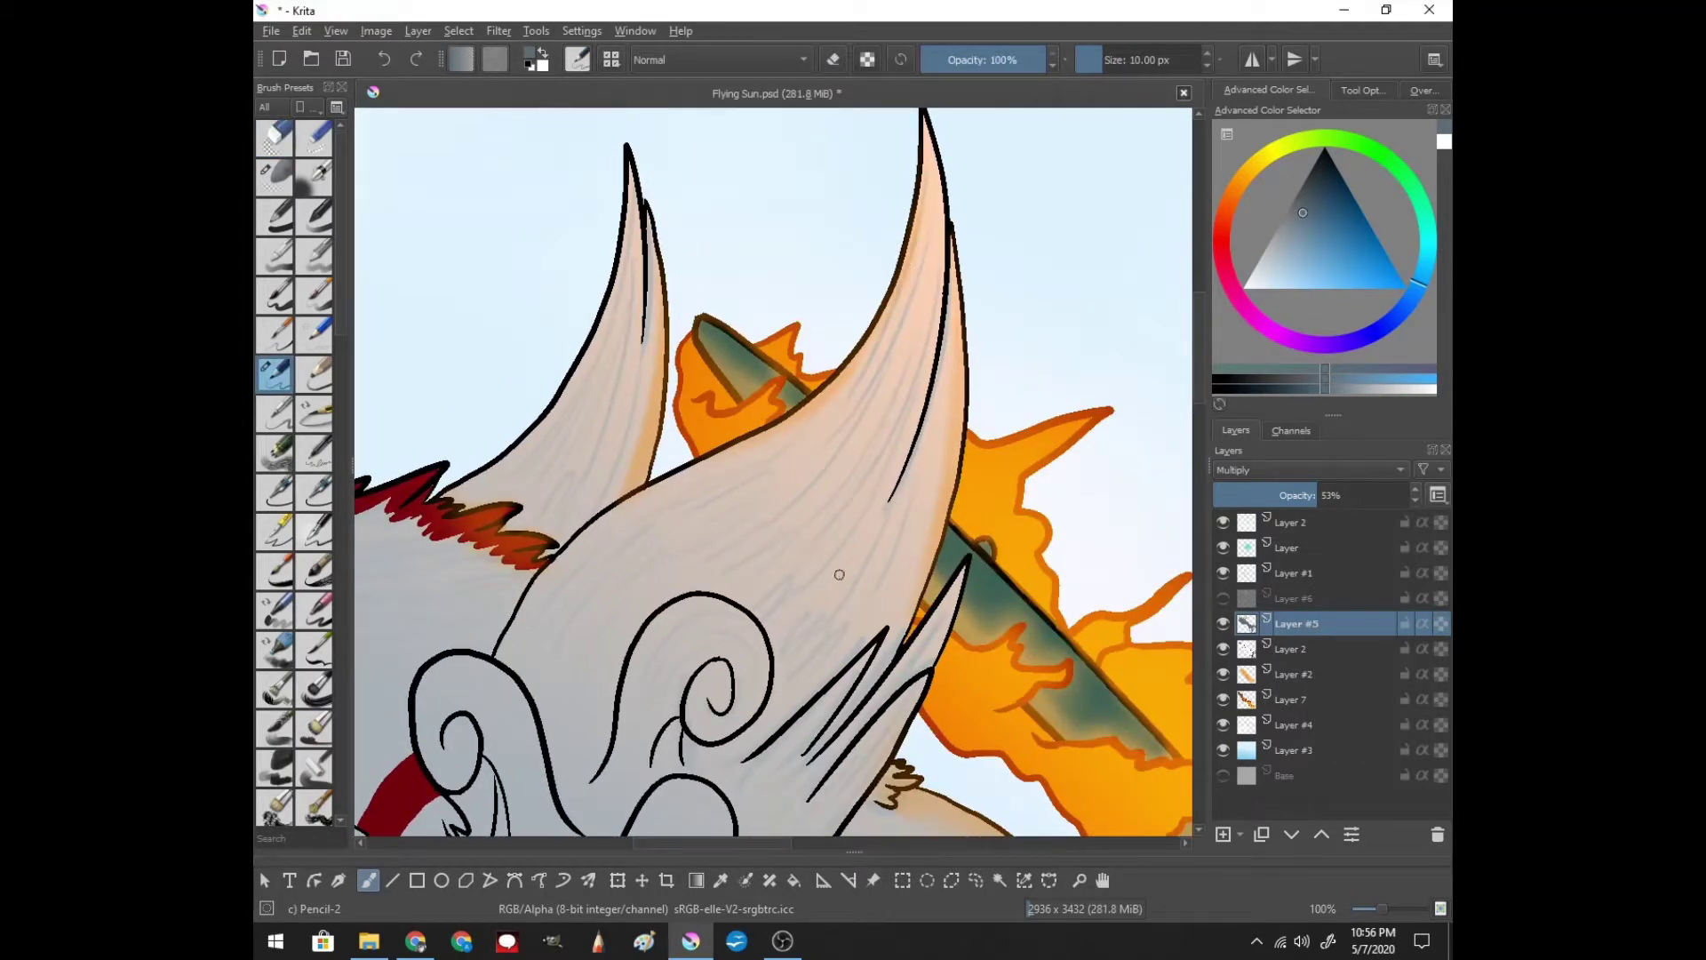
key(e)
drag(944, 352, 933, 449)
drag(946, 258, 920, 534)
drag(932, 133, 858, 391)
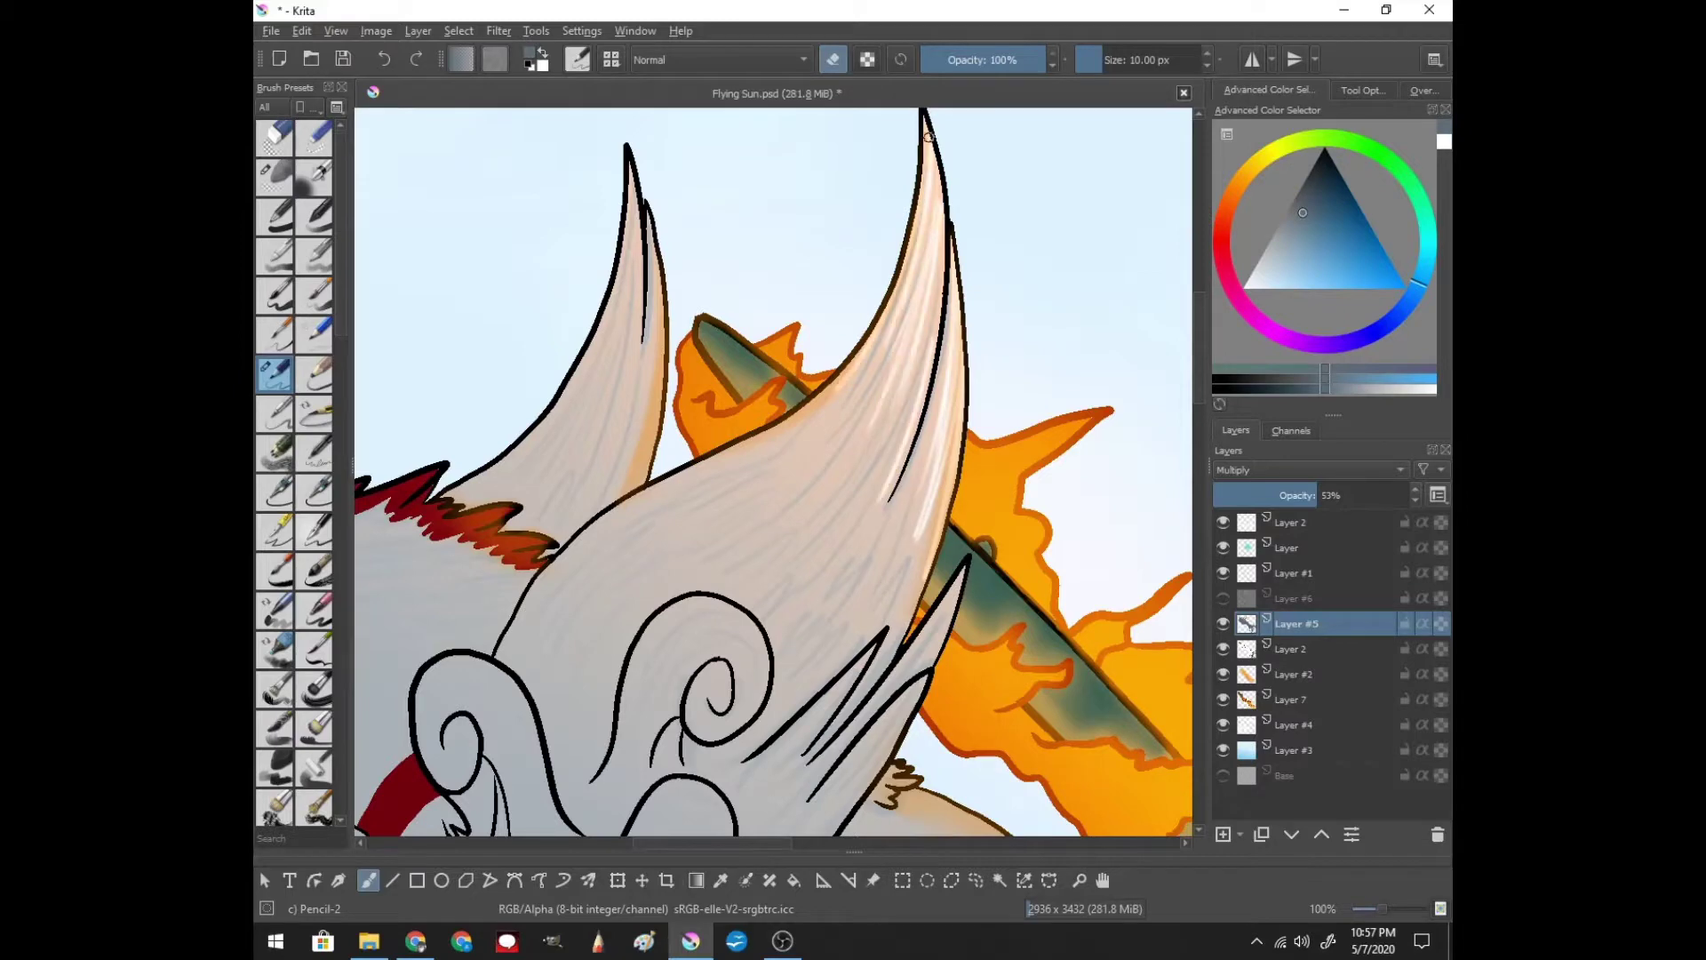
drag(929, 516, 875, 623)
- Erase light fur streaks across the upper fur
drag(911, 693, 822, 831)
drag(867, 480, 813, 560)
drag(871, 405, 791, 542)
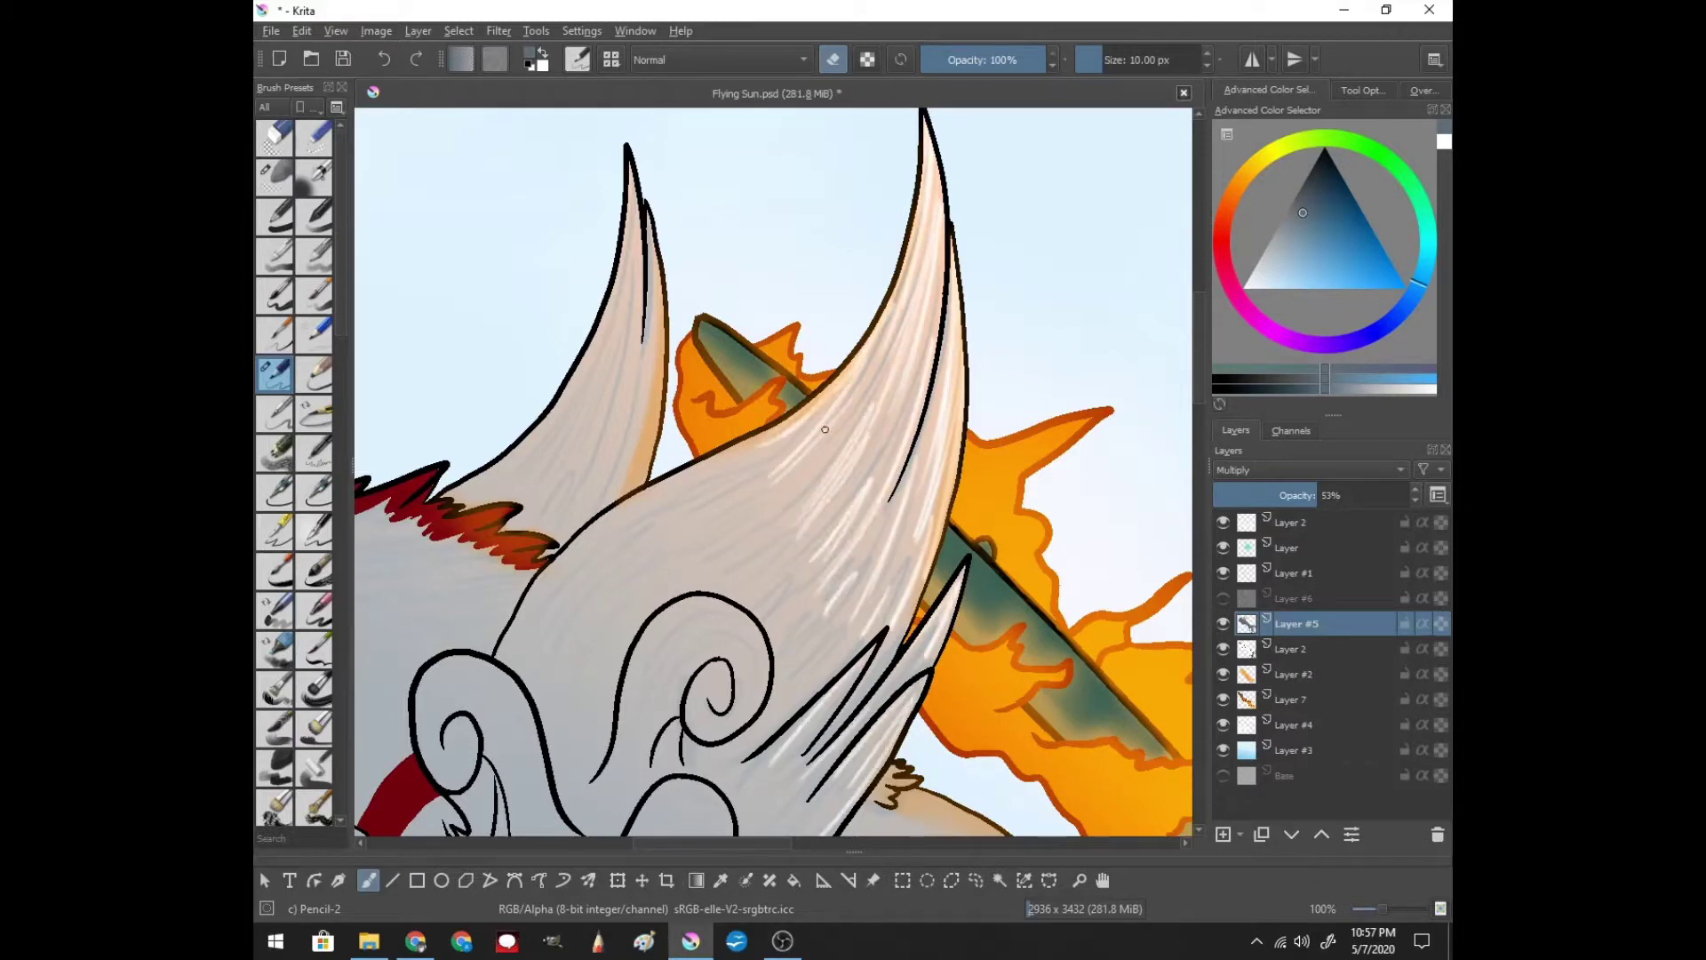
drag(889, 315, 822, 431)
drag(707, 605, 639, 645)
scroll(672, 125, down, 3)
- Lighten the fur inside the head swirl and the surrounding upper fur
mouse_move(743, 458)
mouse_down()
mouse_move(671, 529)
mouse_move(711, 573)
mouse_up()
drag(702, 484, 622, 569)
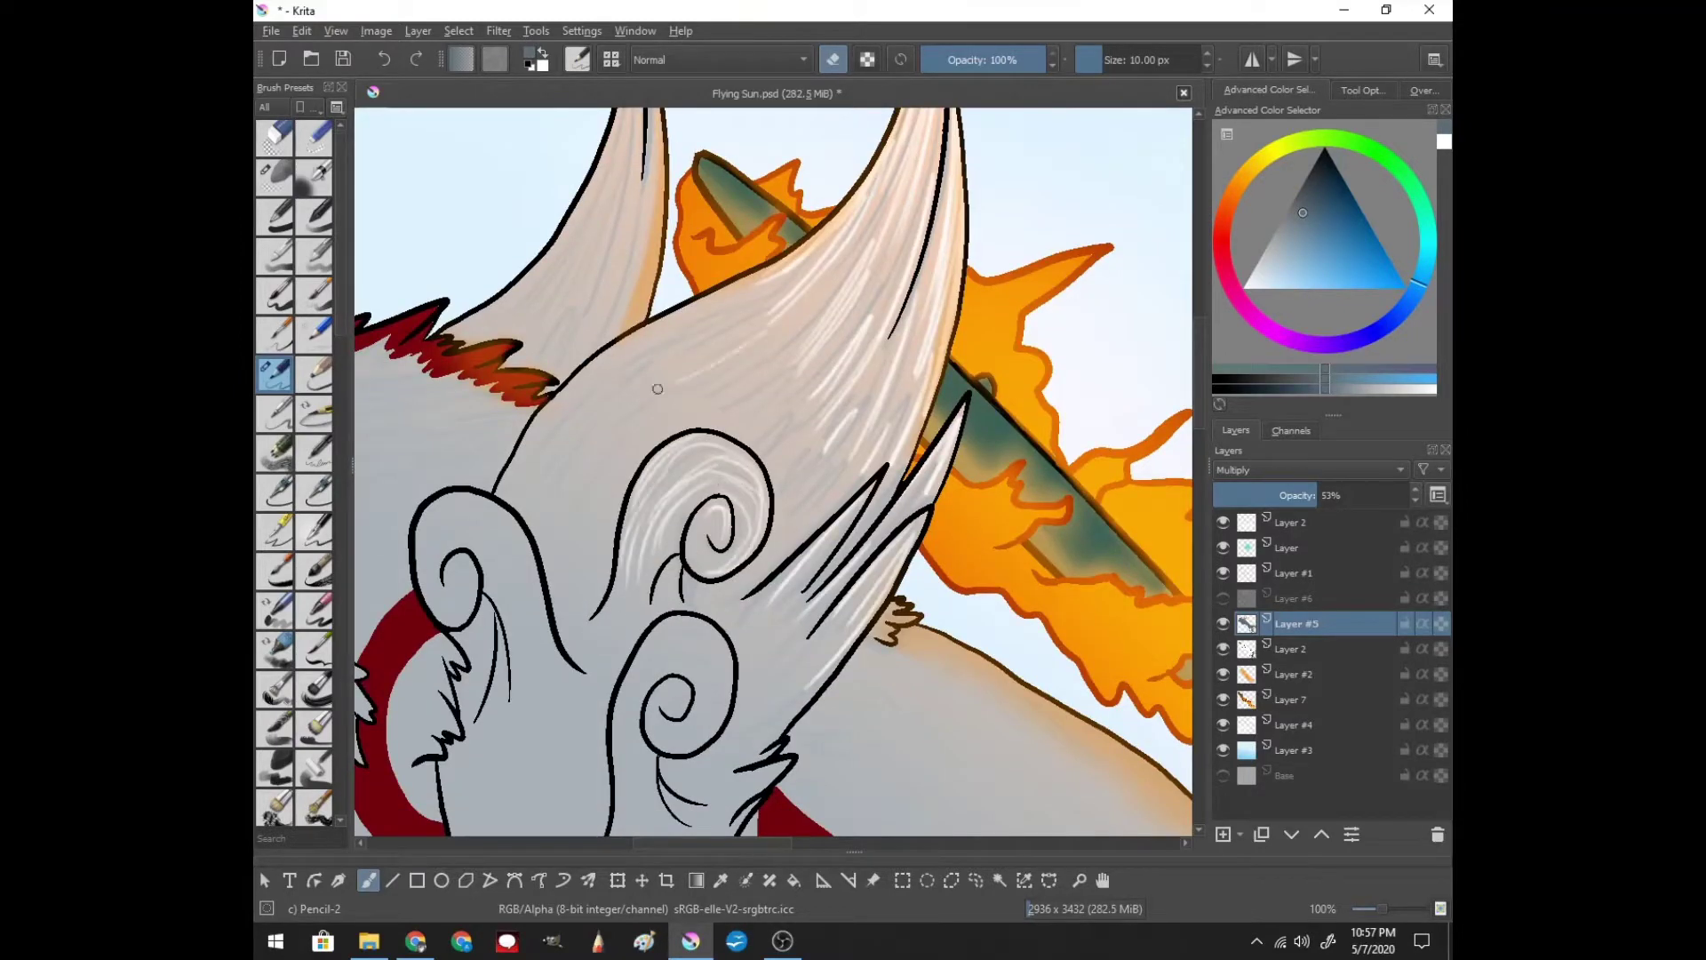
drag(756, 298, 648, 342)
mouse_move(680, 333)
mouse_down()
mouse_move(582, 413)
mouse_move(591, 471)
mouse_up()
drag(858, 476, 782, 551)
drag(787, 372, 698, 422)
scroll(693, 418, up, 5)
drag(656, 365, 618, 587)
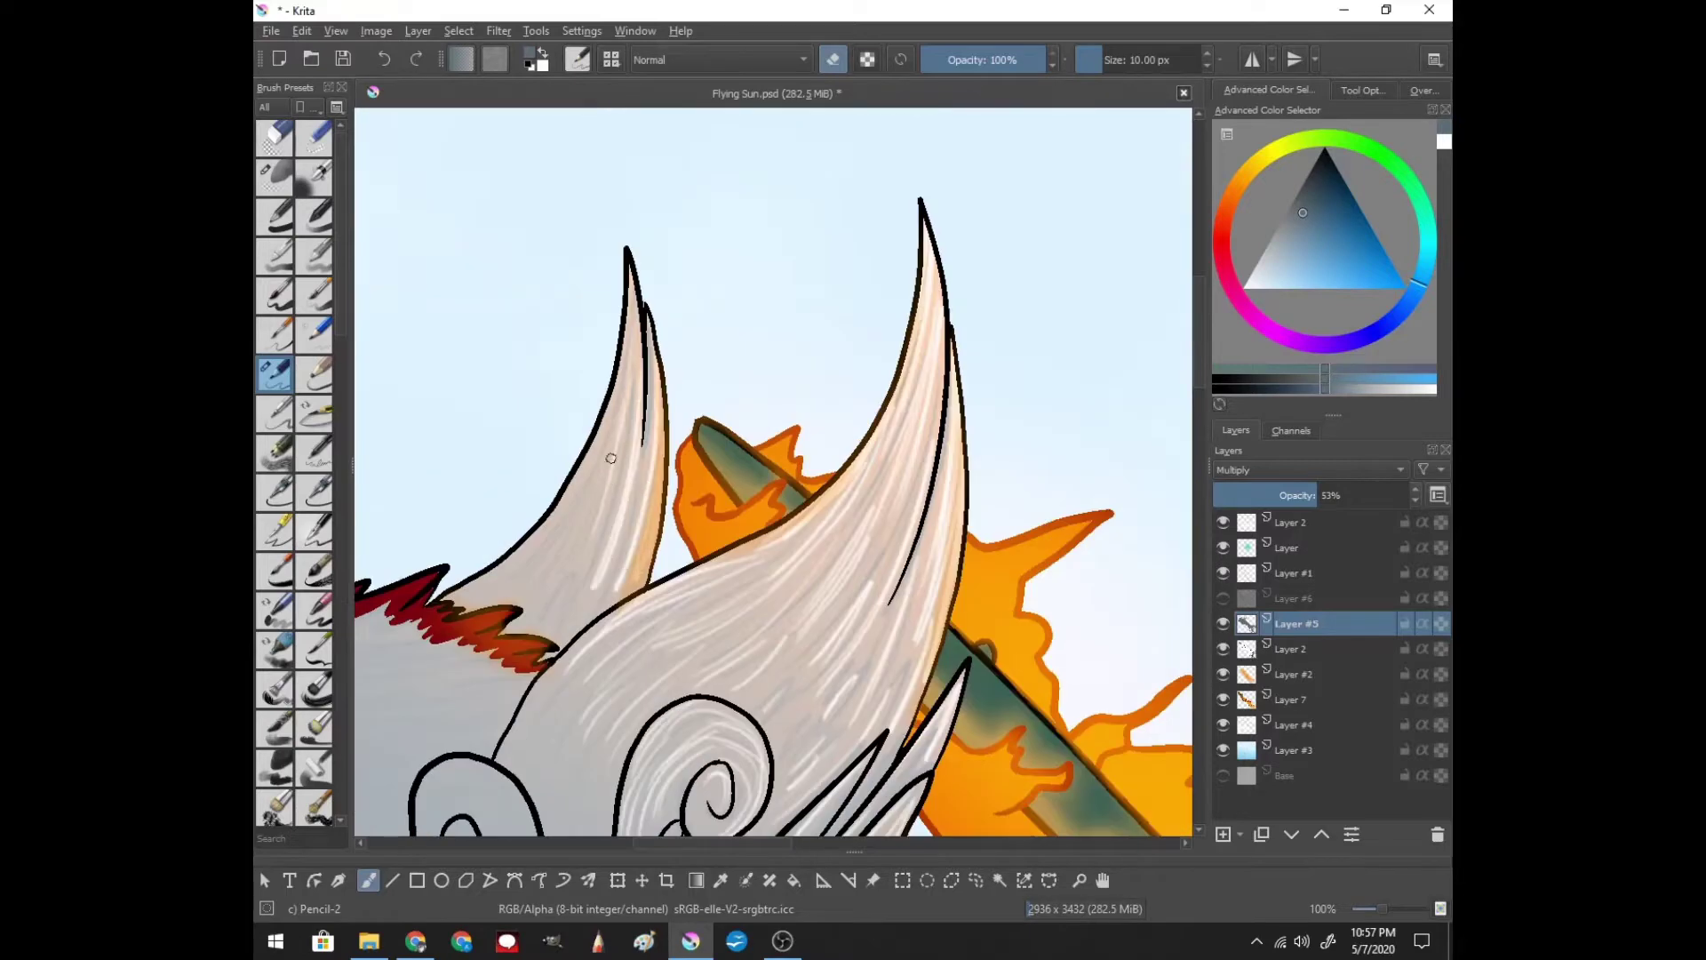
drag(633, 275, 551, 613)
- Add light streaks inside the head swirls, including the left swirl
scroll(654, 441, down, 6)
drag(724, 578, 662, 675)
drag(711, 546, 631, 622)
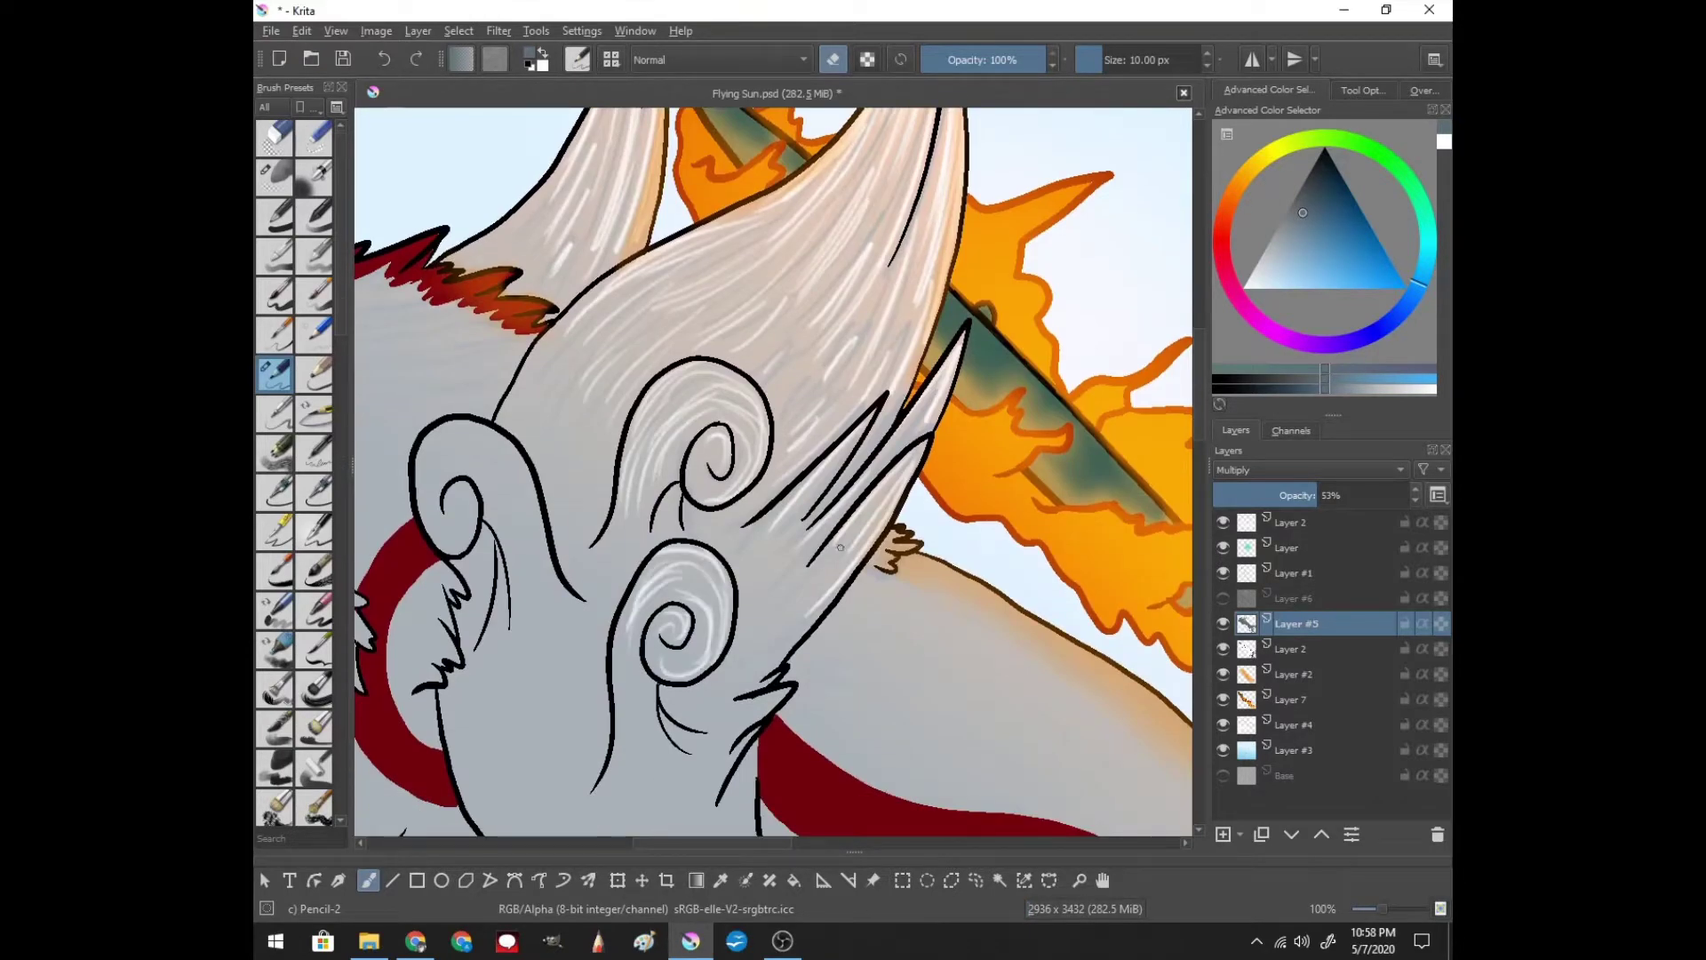
drag(835, 560, 782, 622)
mouse_move(533, 431)
mouse_down()
mouse_move(427, 560)
mouse_move(432, 533)
mouse_move(458, 546)
mouse_up()
drag(600, 591, 529, 609)
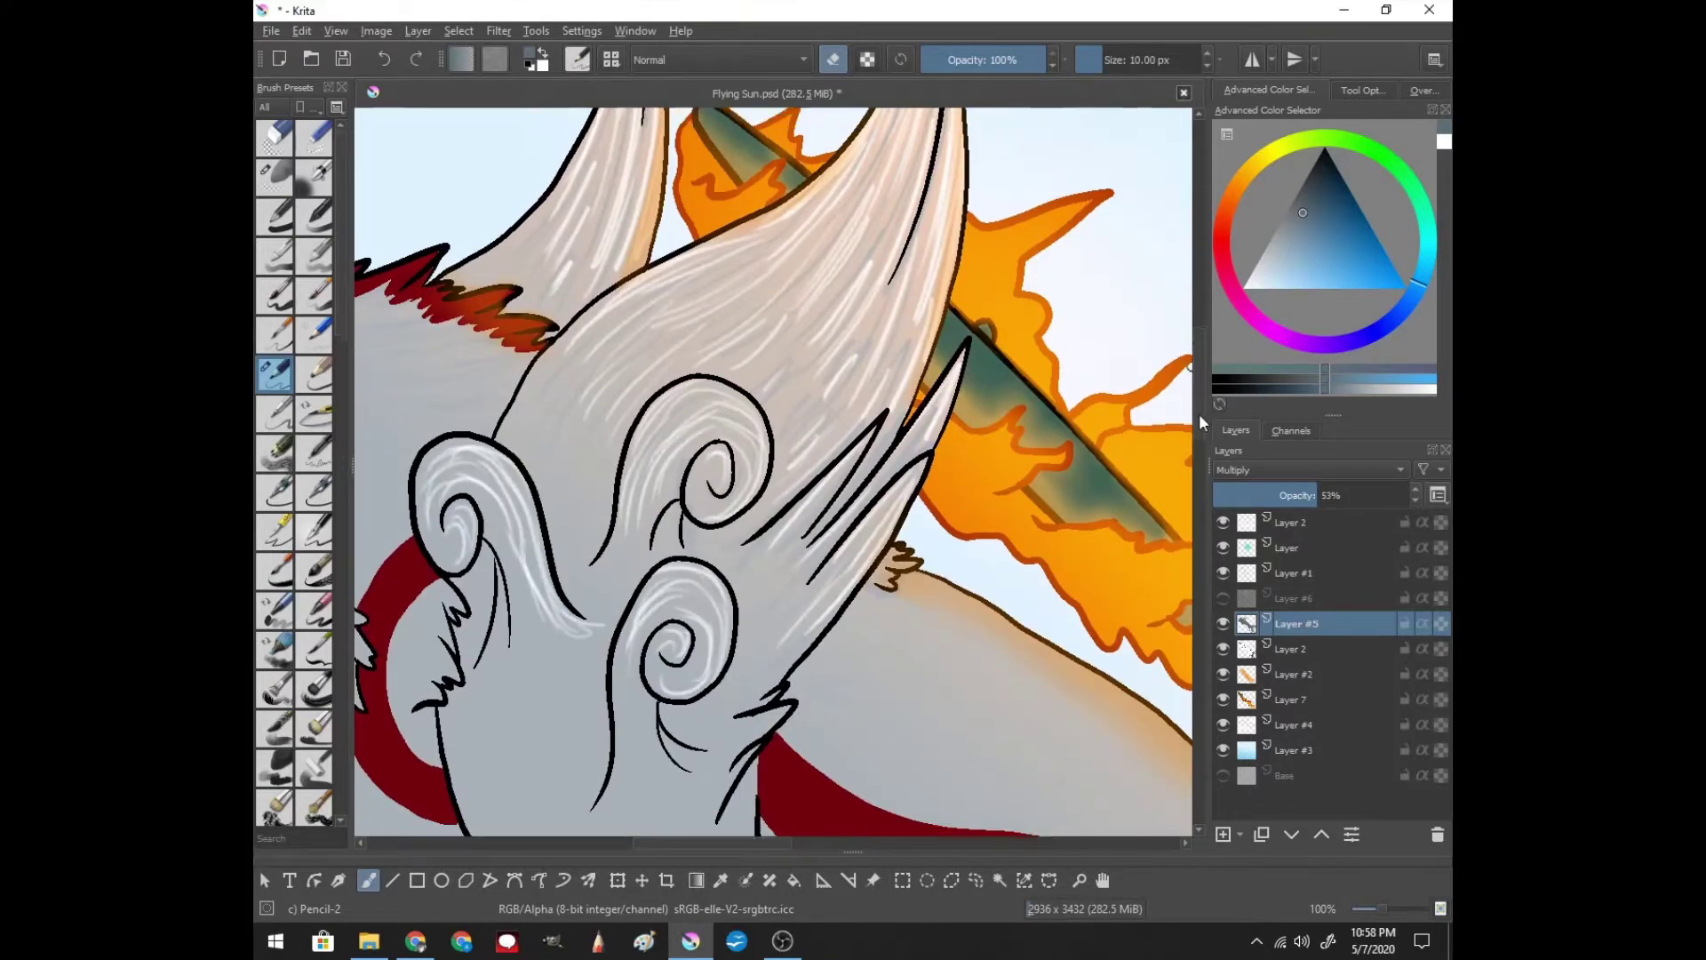
- Erase light fur streaks along the wolf's back
scroll(569, 605, right, 5)
drag(809, 620, 711, 702)
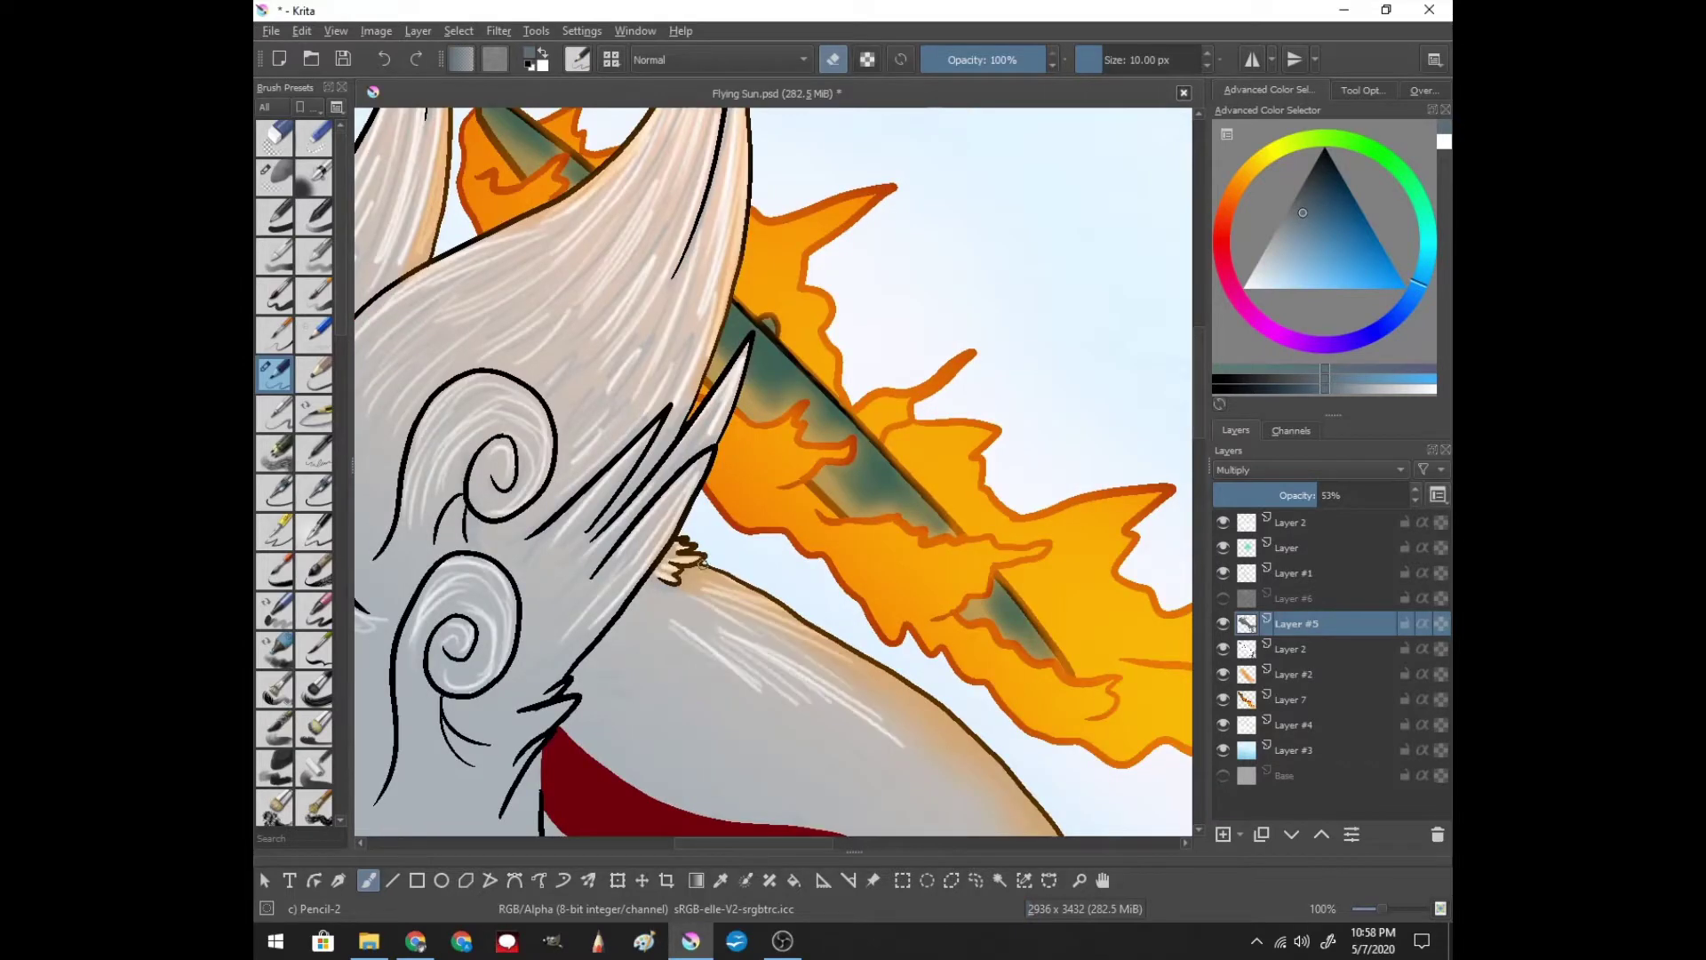
drag(924, 667, 844, 747)
scroll(711, 622, down, 4)
drag(906, 494, 800, 564)
drag(751, 435, 657, 524)
drag(858, 498, 633, 569)
- Streak highlights into the fur above and along the red marking
drag(836, 544, 715, 606)
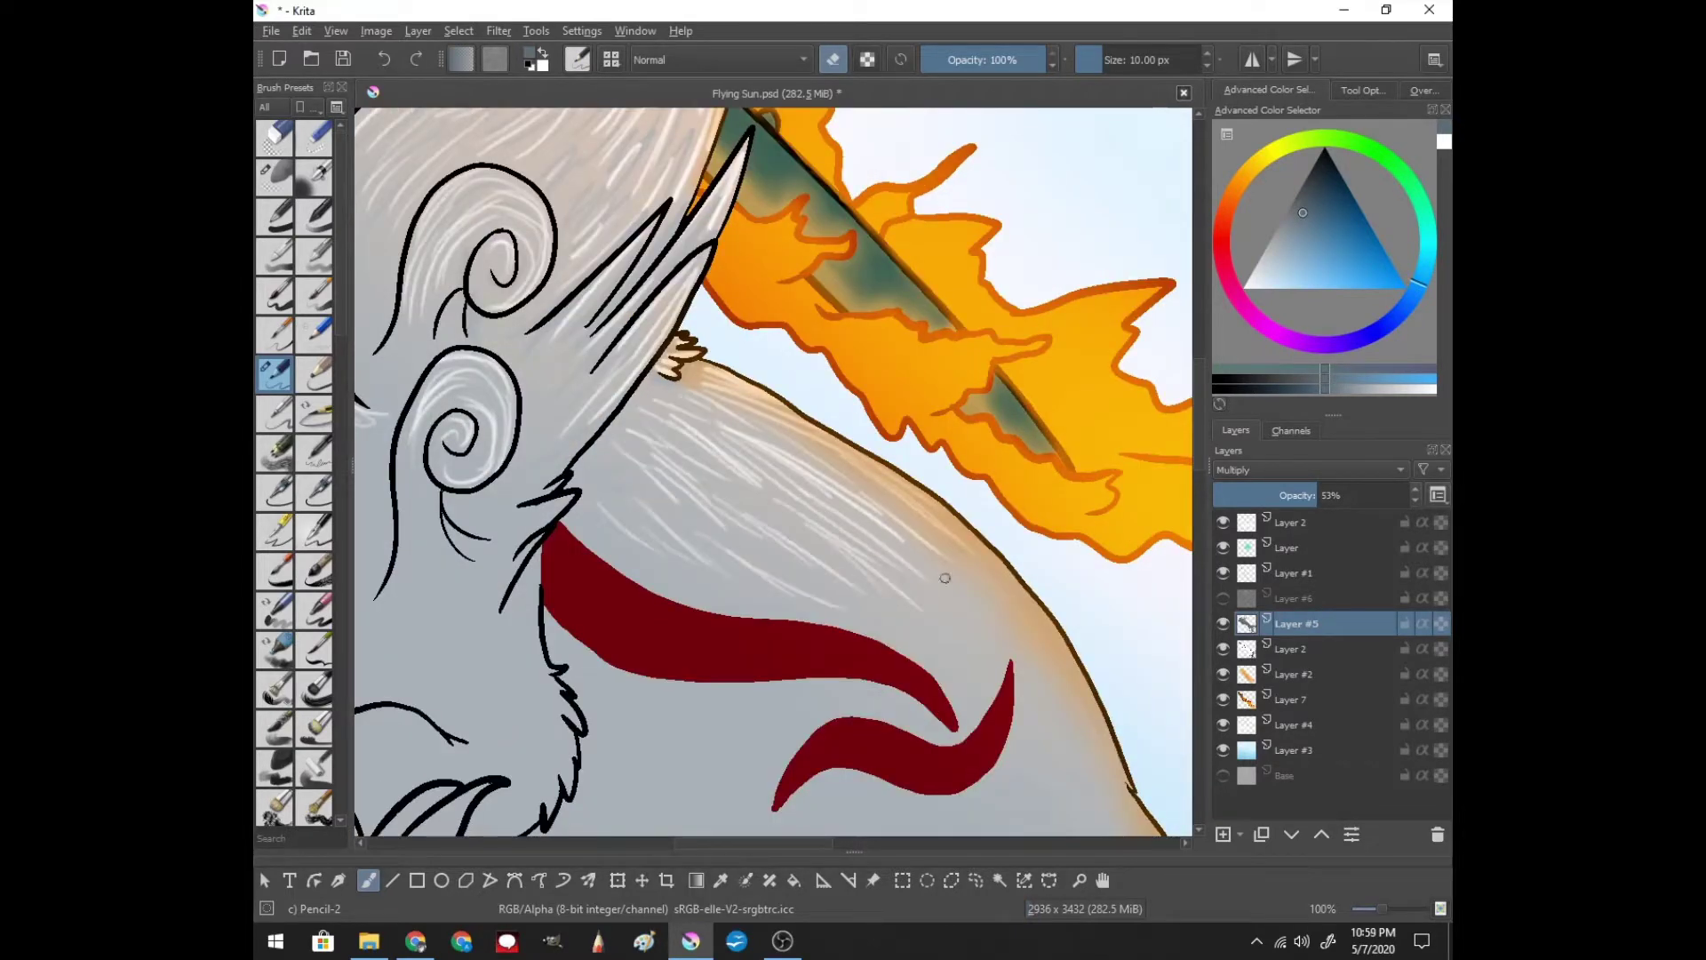
drag(1022, 556, 929, 649)
drag(1109, 627, 1042, 783)
scroll(1022, 666, down, 5)
drag(948, 435, 823, 505)
drag(866, 347, 742, 395)
drag(730, 326, 642, 372)
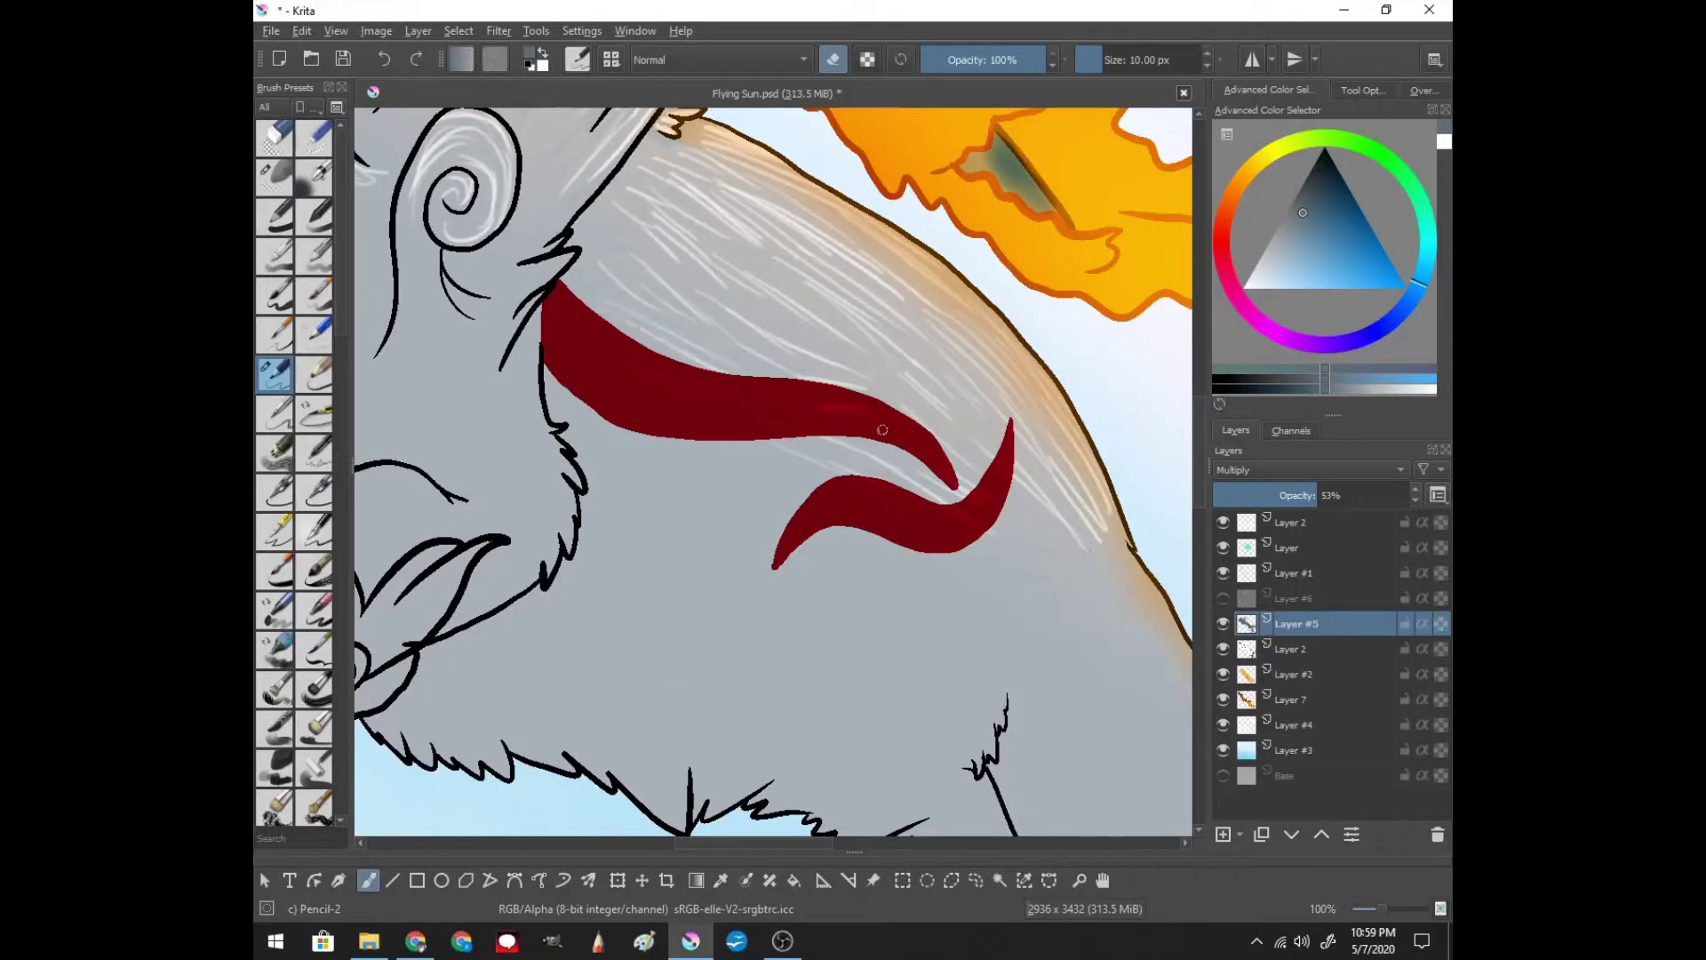
- Add light fur streaks along the neck contour and beak
drag(853, 240, 711, 320)
scroll(889, 445, down, 2)
scroll(889, 444, up, 4)
drag(787, 373, 725, 489)
mouse_move(777, 449)
mouse_down()
mouse_move(738, 556)
mouse_move(764, 622)
mouse_move(746, 684)
mouse_up()
drag(778, 542, 724, 595)
drag(759, 423, 711, 484)
drag(844, 236, 738, 351)
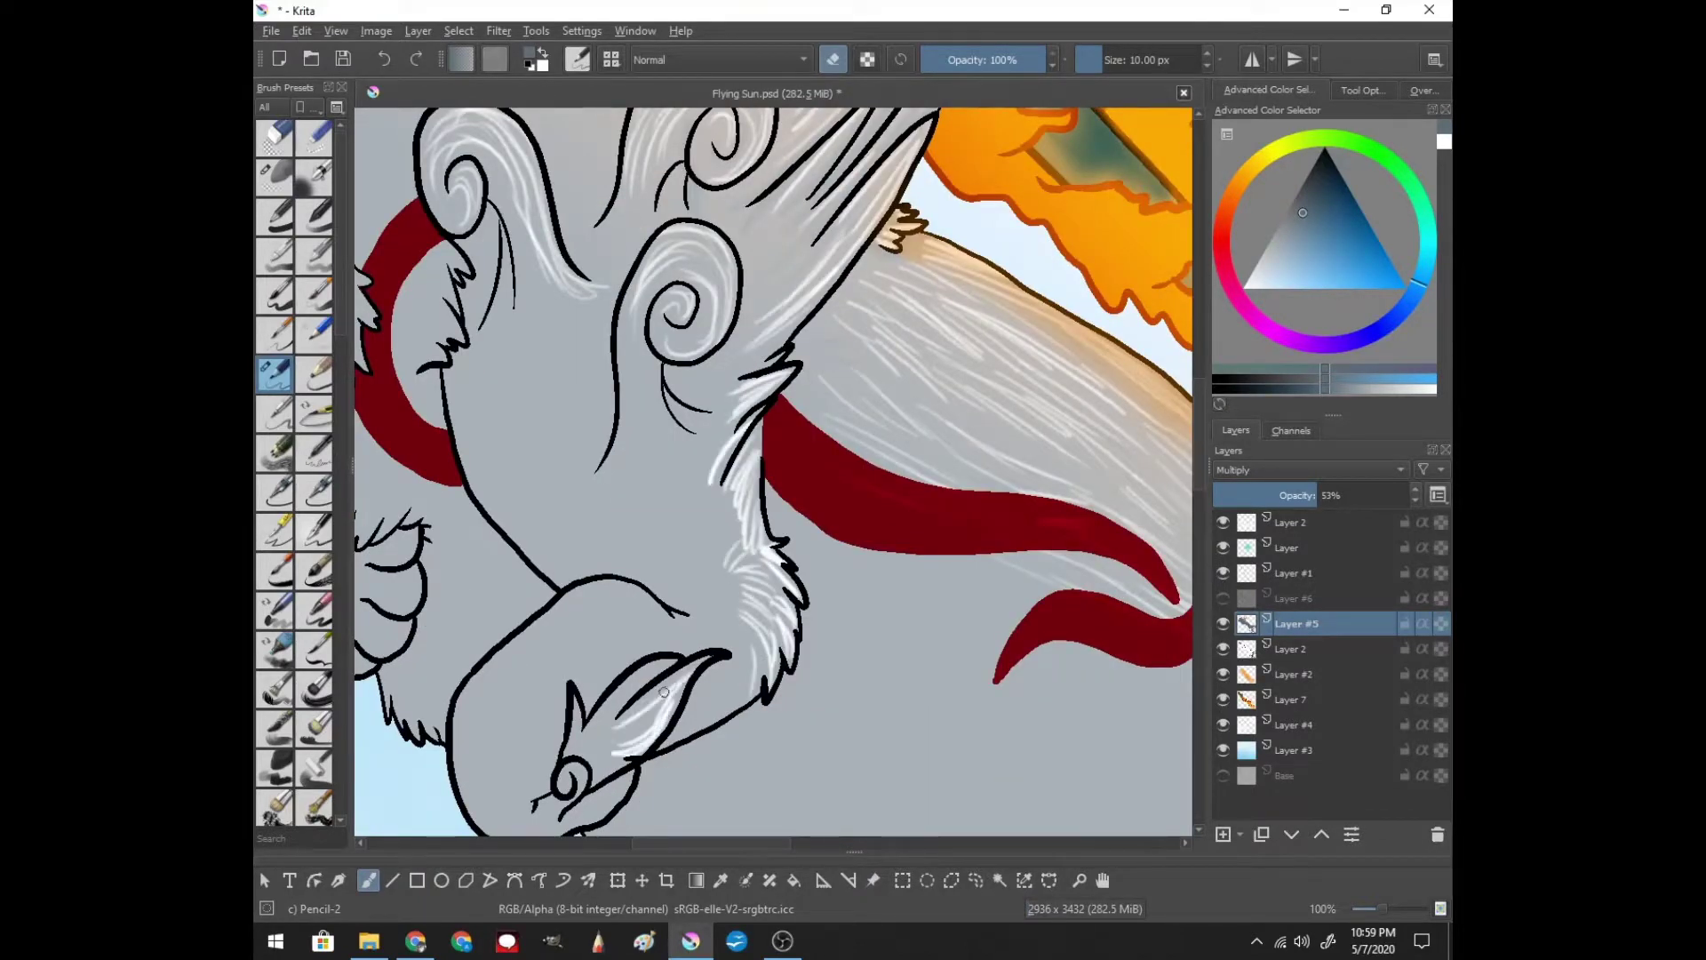
drag(698, 662, 613, 738)
scroll(576, 507, down, 5)
scroll(756, 845, right, 10)
- Add light streaks on the chest fur and the fur below the marking
drag(764, 556, 736, 662)
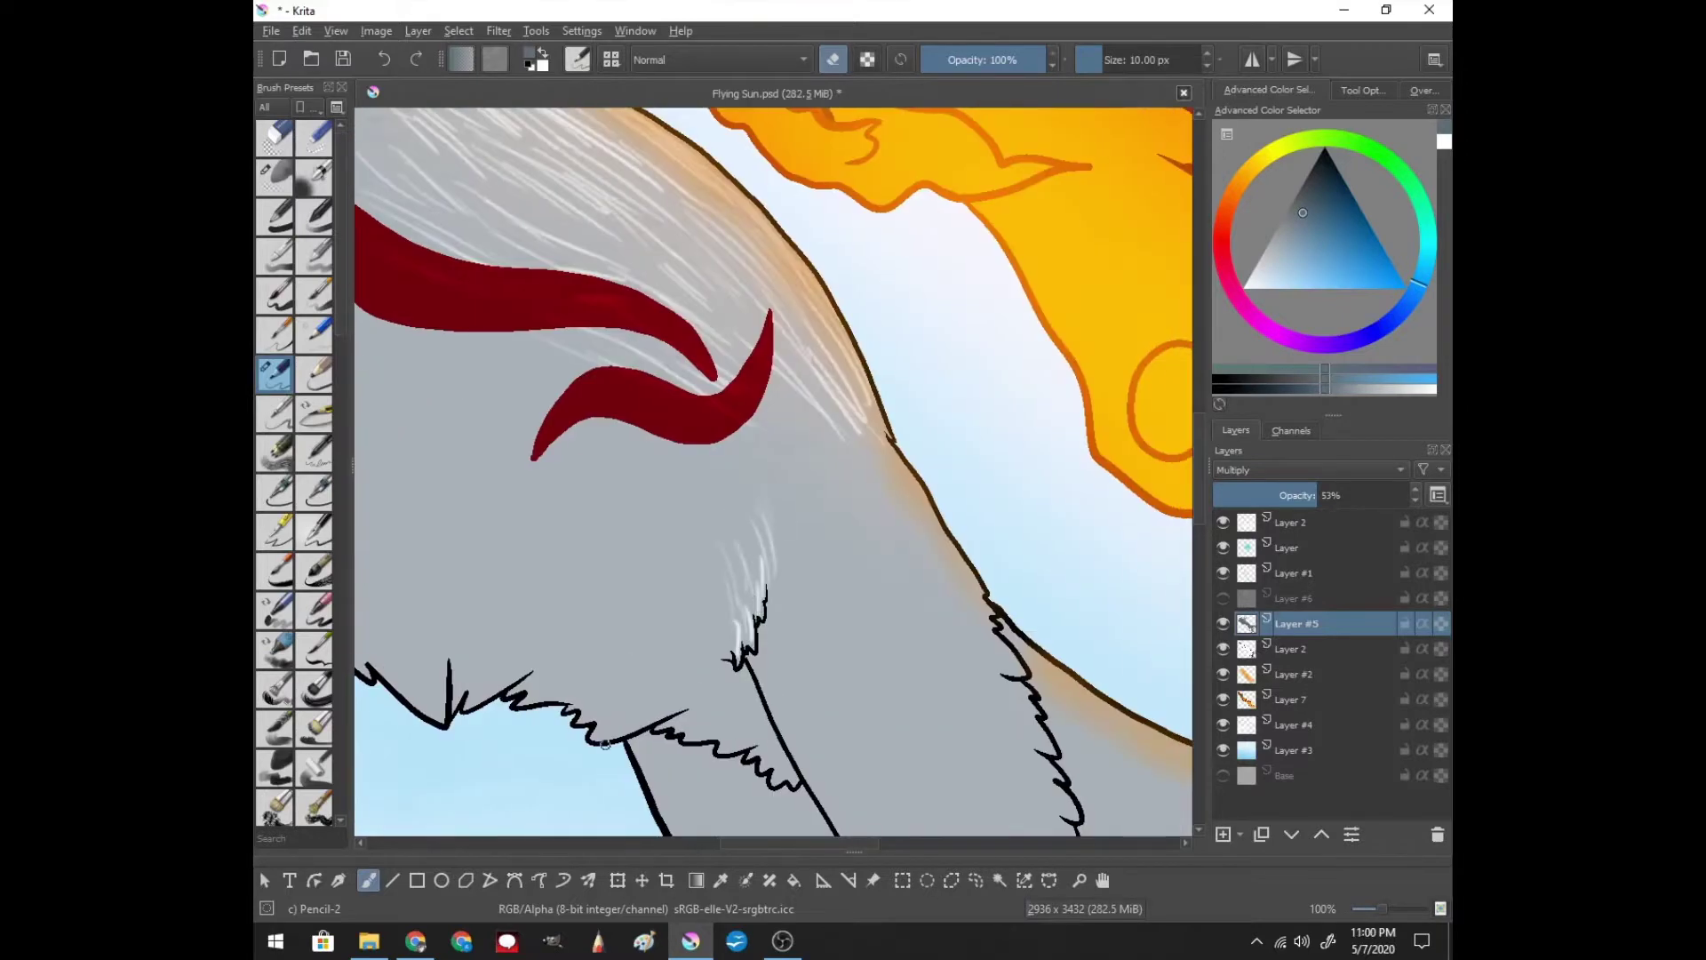
scroll(734, 846, left, 10)
drag(889, 707, 818, 674)
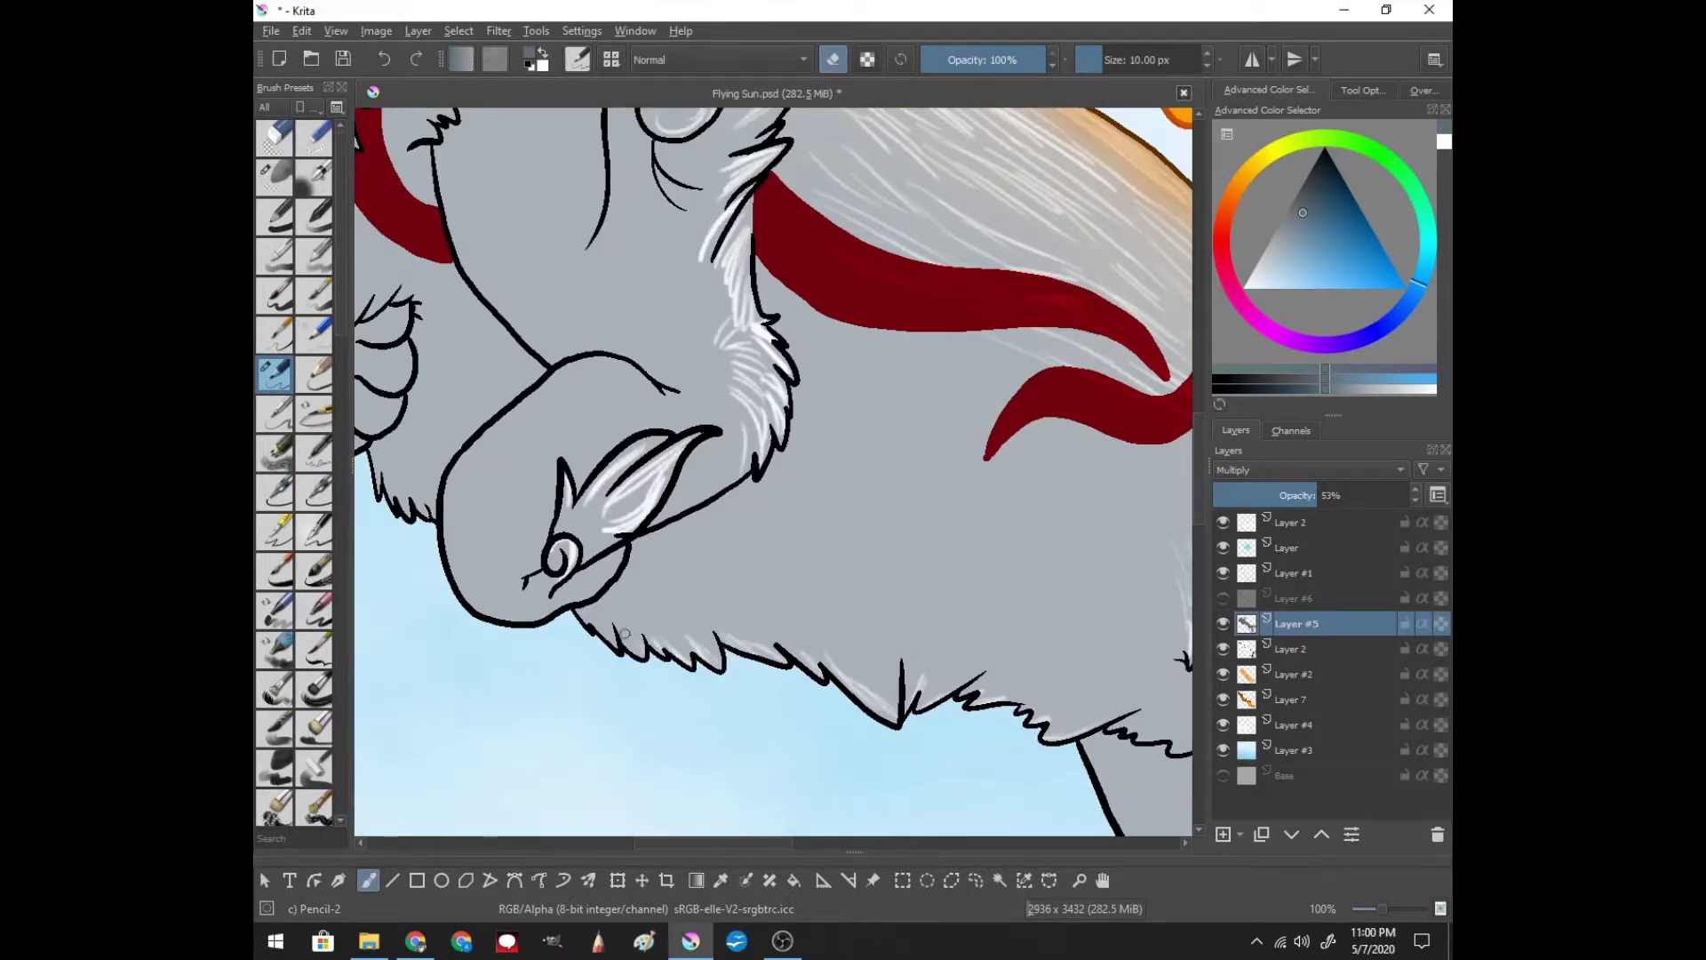
scroll(845, 817, left, 10)
scroll(844, 818, right, 9)
scroll(844, 817, right, 7)
scroll(845, 818, right, 4)
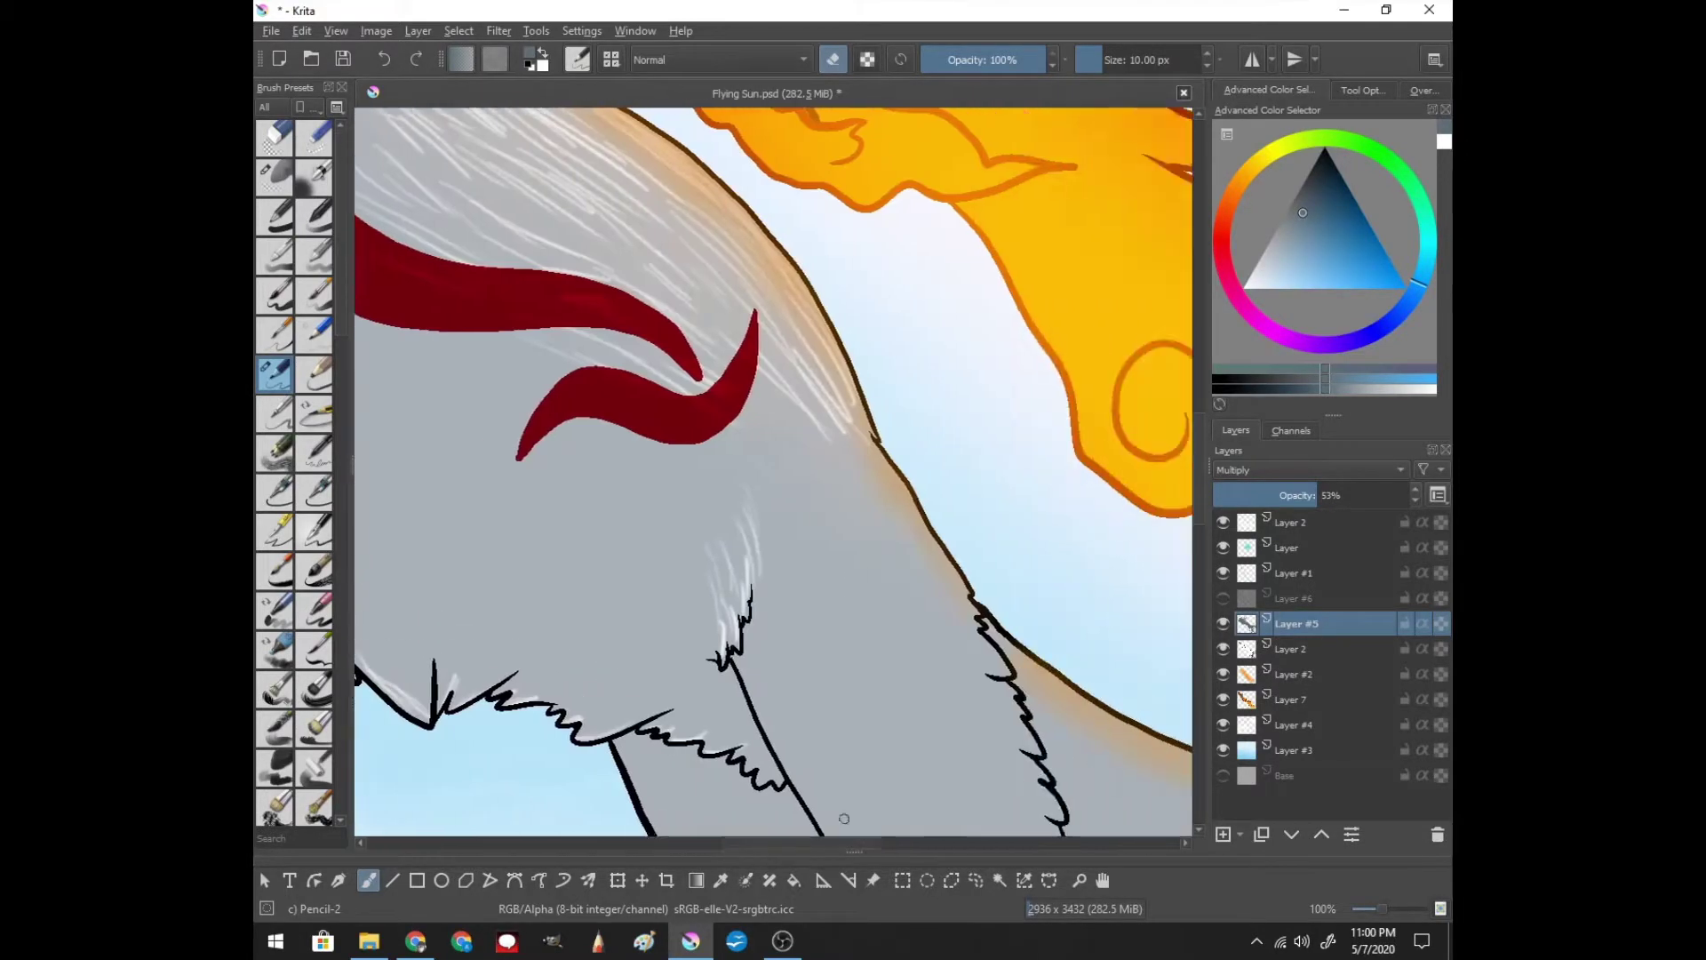
scroll(845, 818, down, 5)
drag(995, 414, 915, 351)
drag(951, 440, 853, 293)
drag(898, 427, 822, 325)
drag(1054, 569, 978, 480)
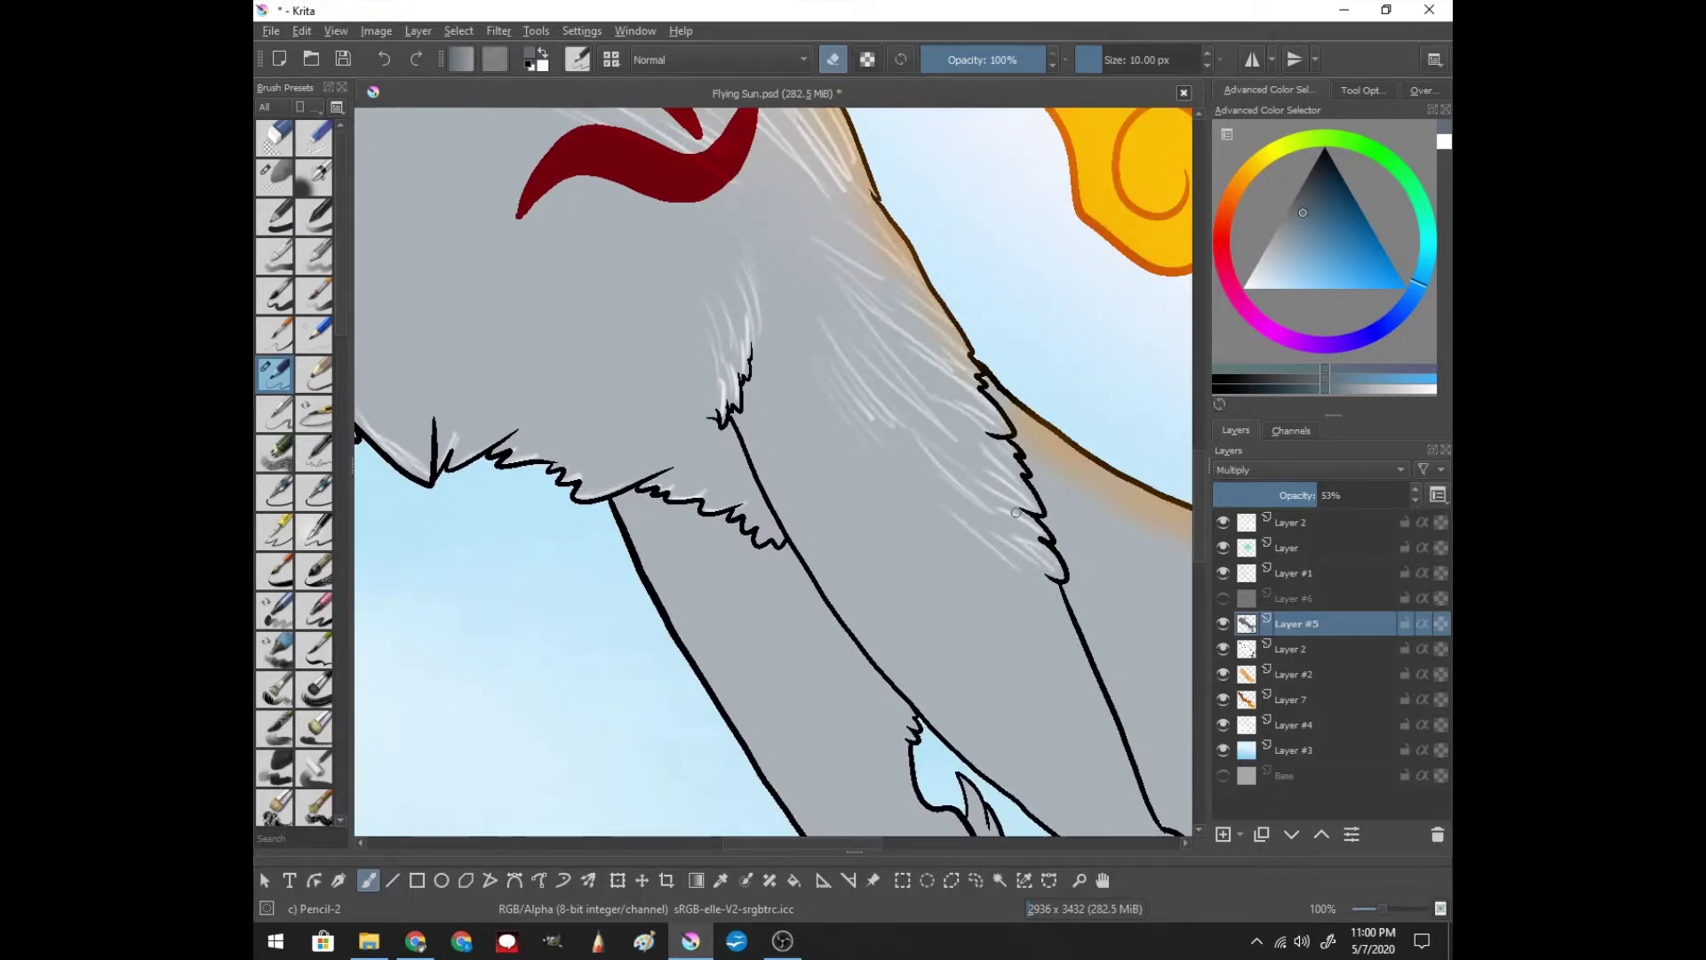
- Scratch long light streaks across the tail fur
scroll(791, 836, down, 6)
scroll(788, 840, right, 2)
scroll(788, 840, right, 6)
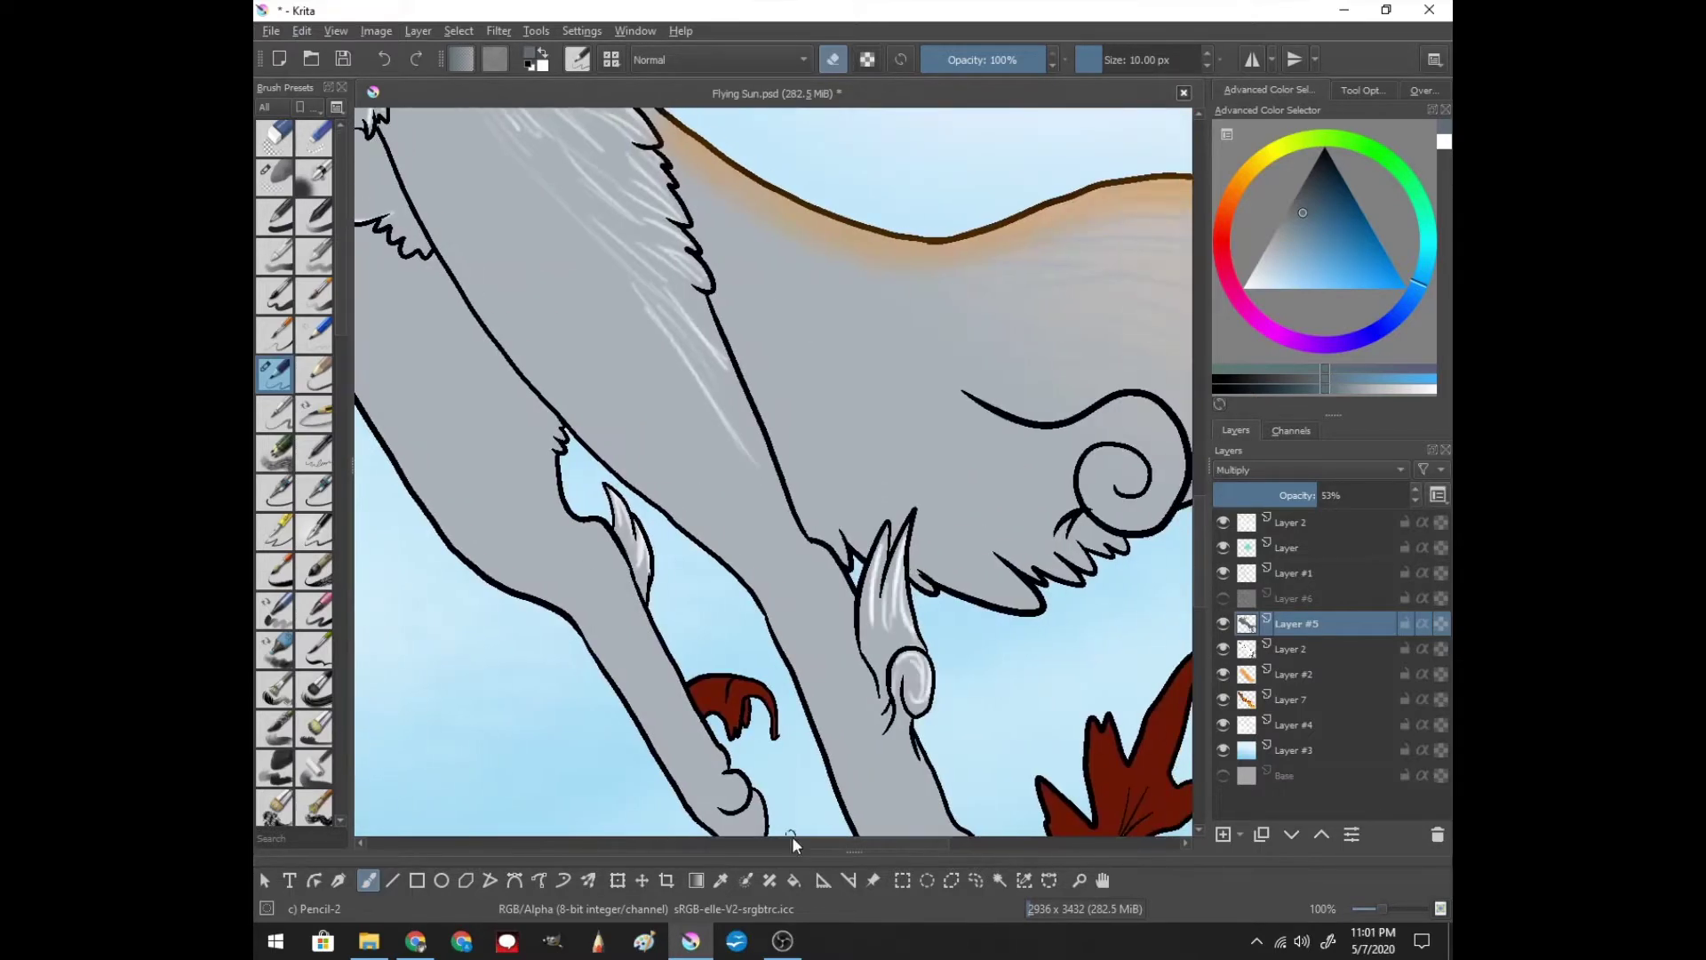
scroll(792, 839, right, 5)
scroll(831, 845, right, 8)
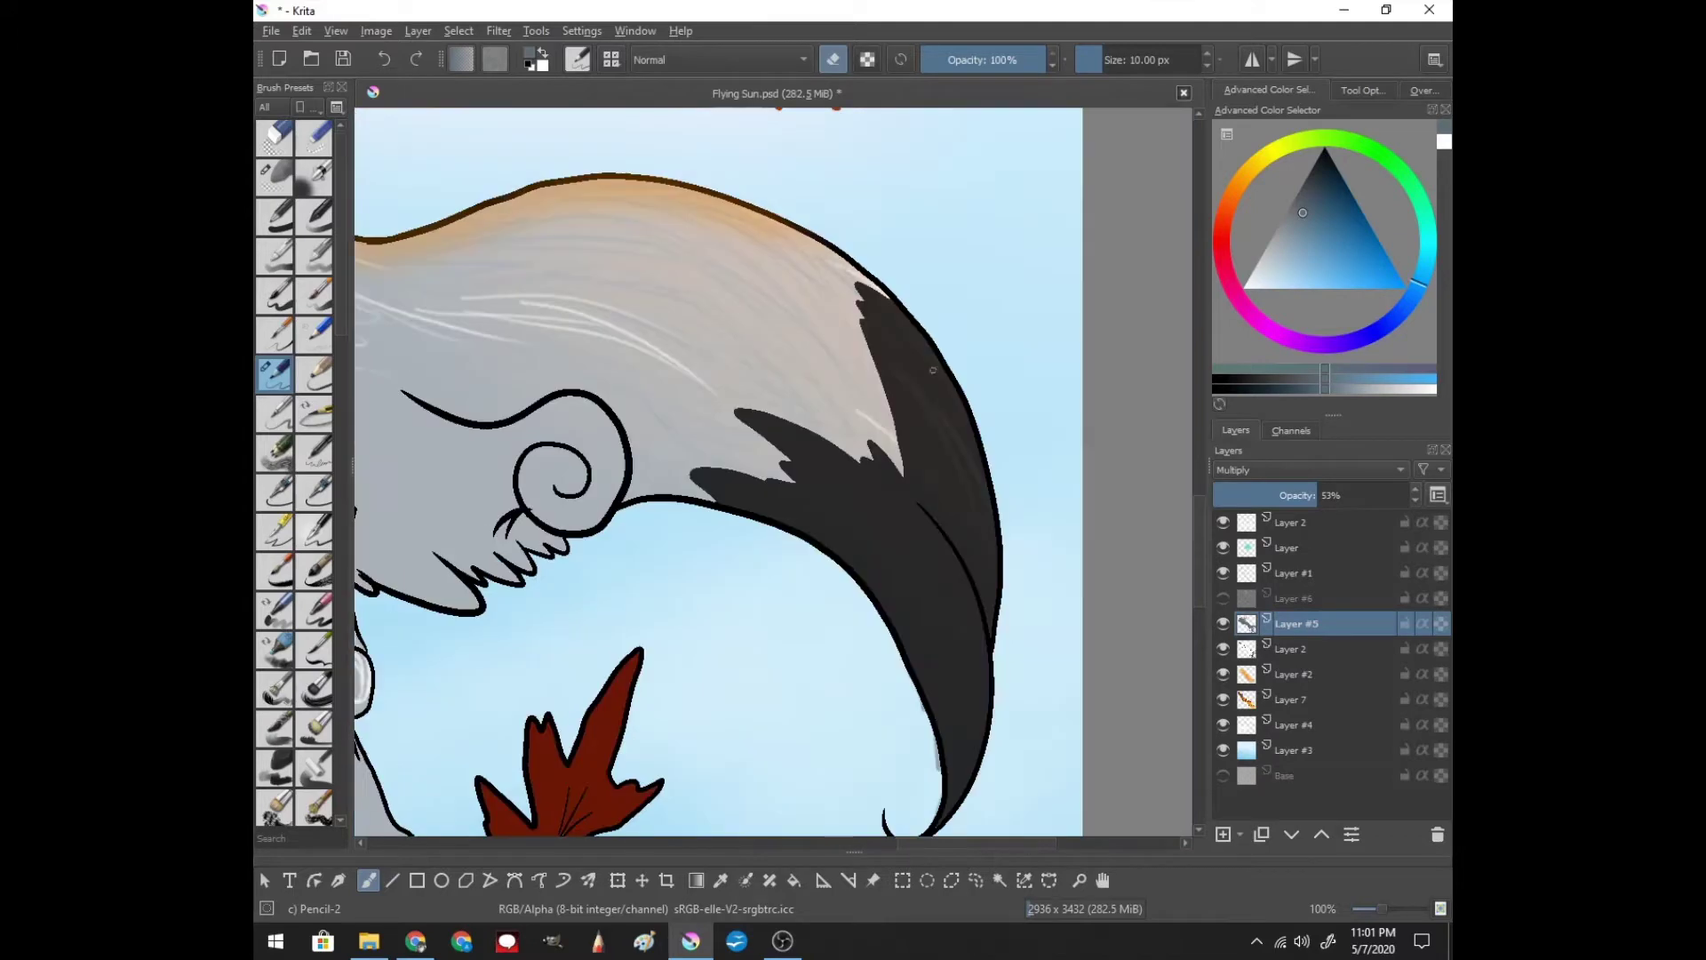
mouse_move(880, 391)
mouse_down()
mouse_move(657, 267)
mouse_move(551, 231)
mouse_up()
drag(685, 236, 454, 187)
drag(791, 400, 743, 351)
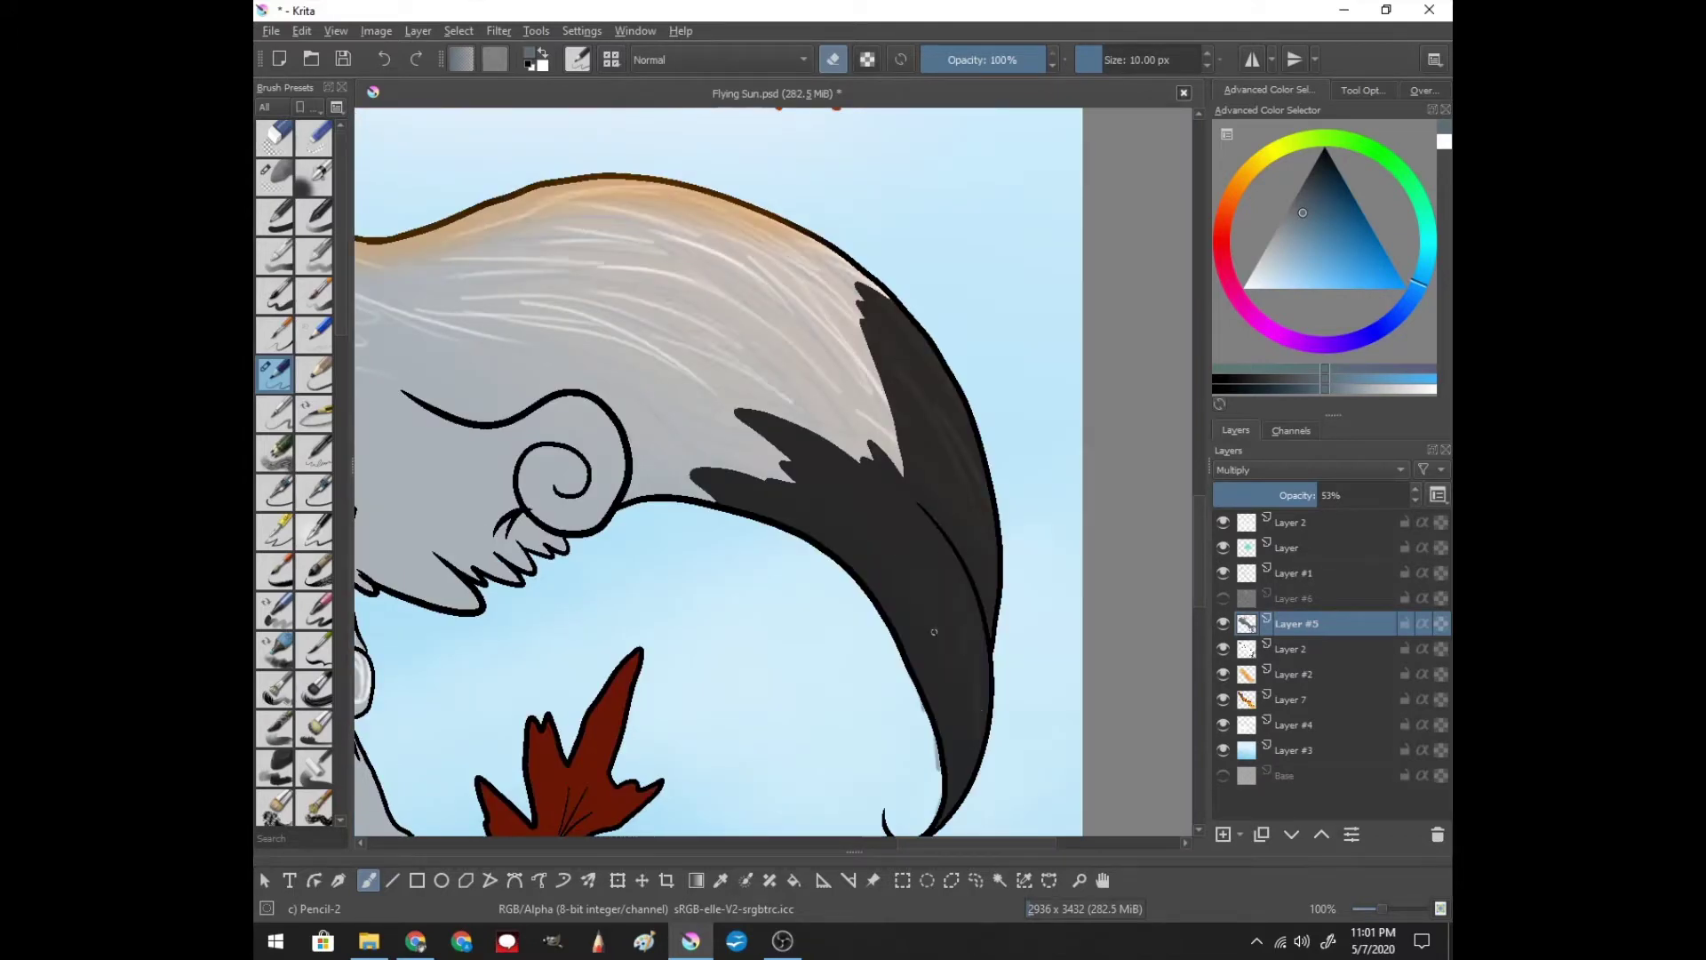
- Add more light streaks through the rest of the tail fur
drag(862, 416, 694, 471)
drag(822, 324, 600, 422)
scroll(667, 400, left, 5)
drag(786, 221, 442, 305)
drag(491, 138, 380, 265)
drag(872, 399, 667, 395)
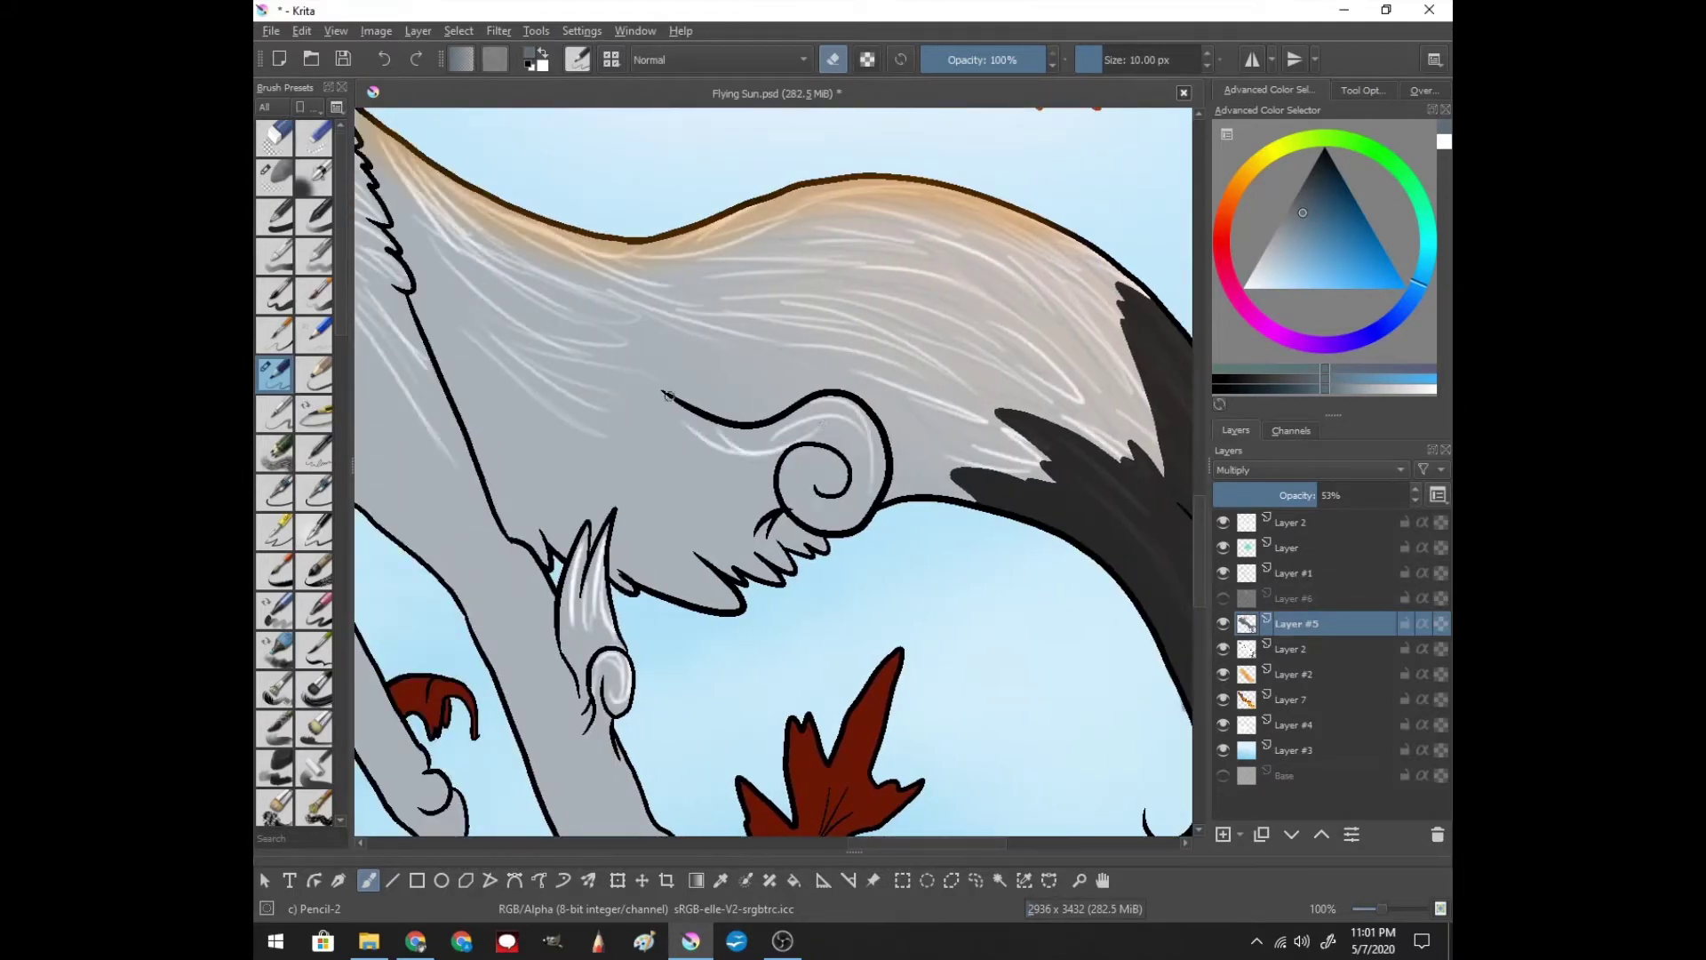
- Add light fur streaks around the curled swirl of the tail
drag(796, 418, 680, 444)
mouse_move(876, 427)
mouse_down()
mouse_move(791, 484)
mouse_move(600, 529)
mouse_up()
drag(742, 461, 489, 520)
drag(795, 382, 631, 351)
drag(769, 538, 645, 594)
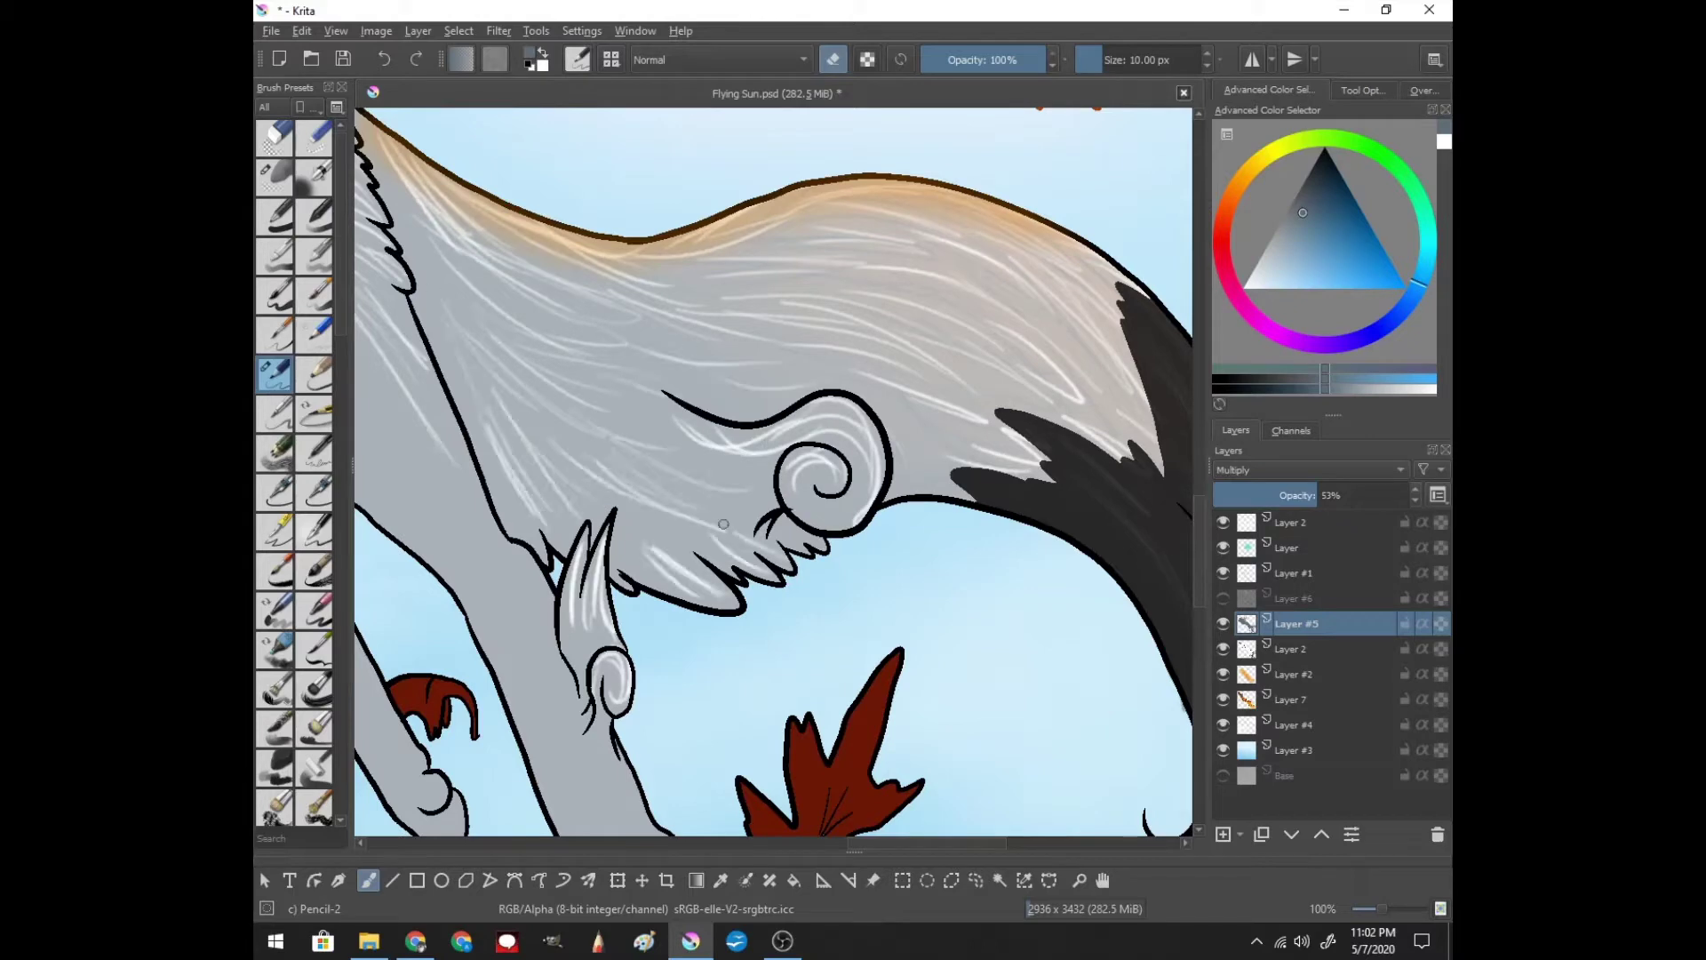
- Zoom out and paint light fur strokes on the wolf's neck
key(minus)
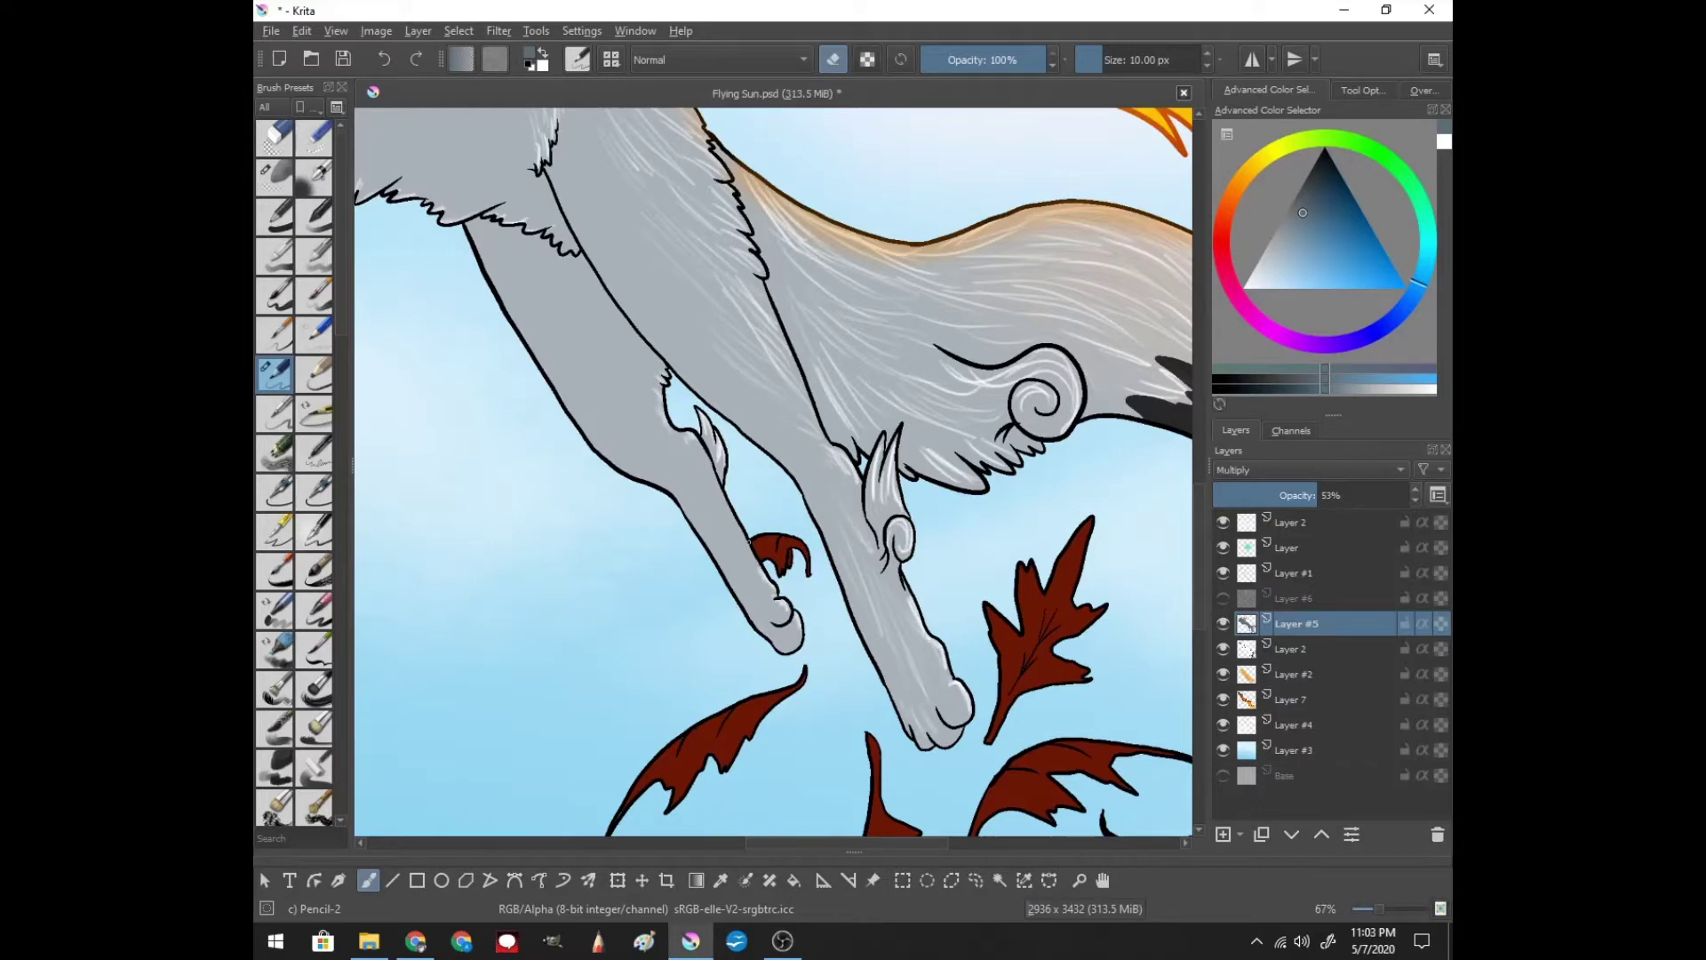
scroll(749, 539, up, 2)
scroll(845, 382, up, 5)
scroll(923, 236, left, 3)
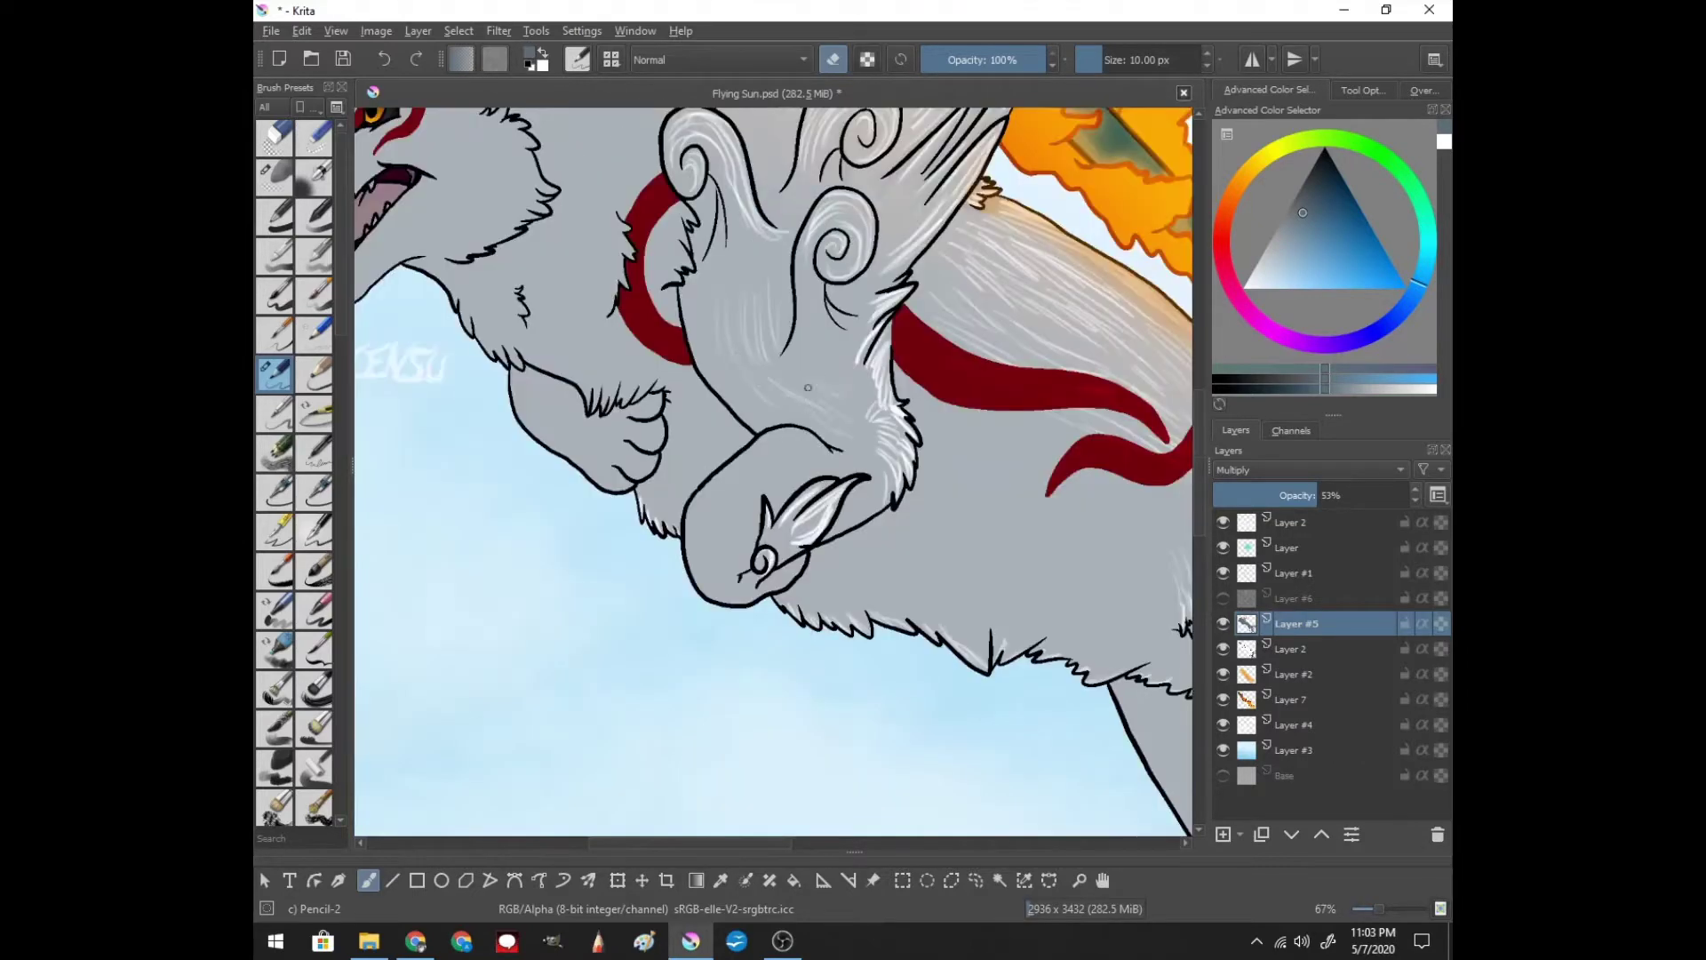
scroll(713, 452, right, 3)
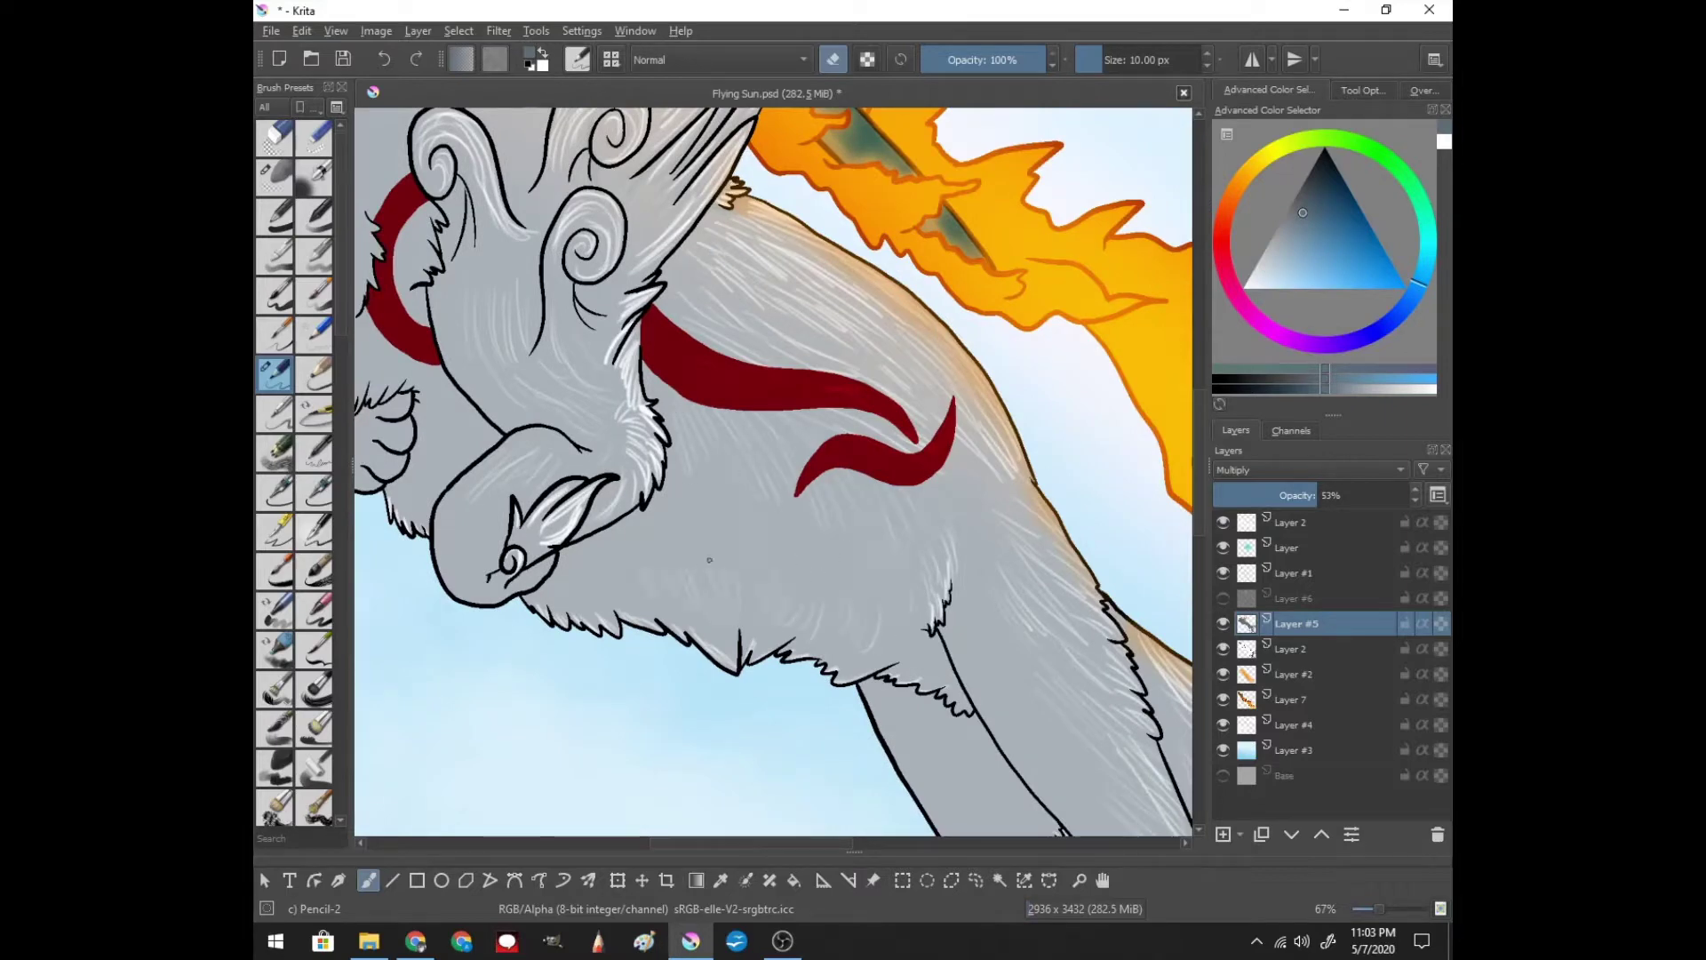
scroll(710, 560, left, 4)
scroll(800, 471, up, 3)
scroll(900, 381, left, 3)
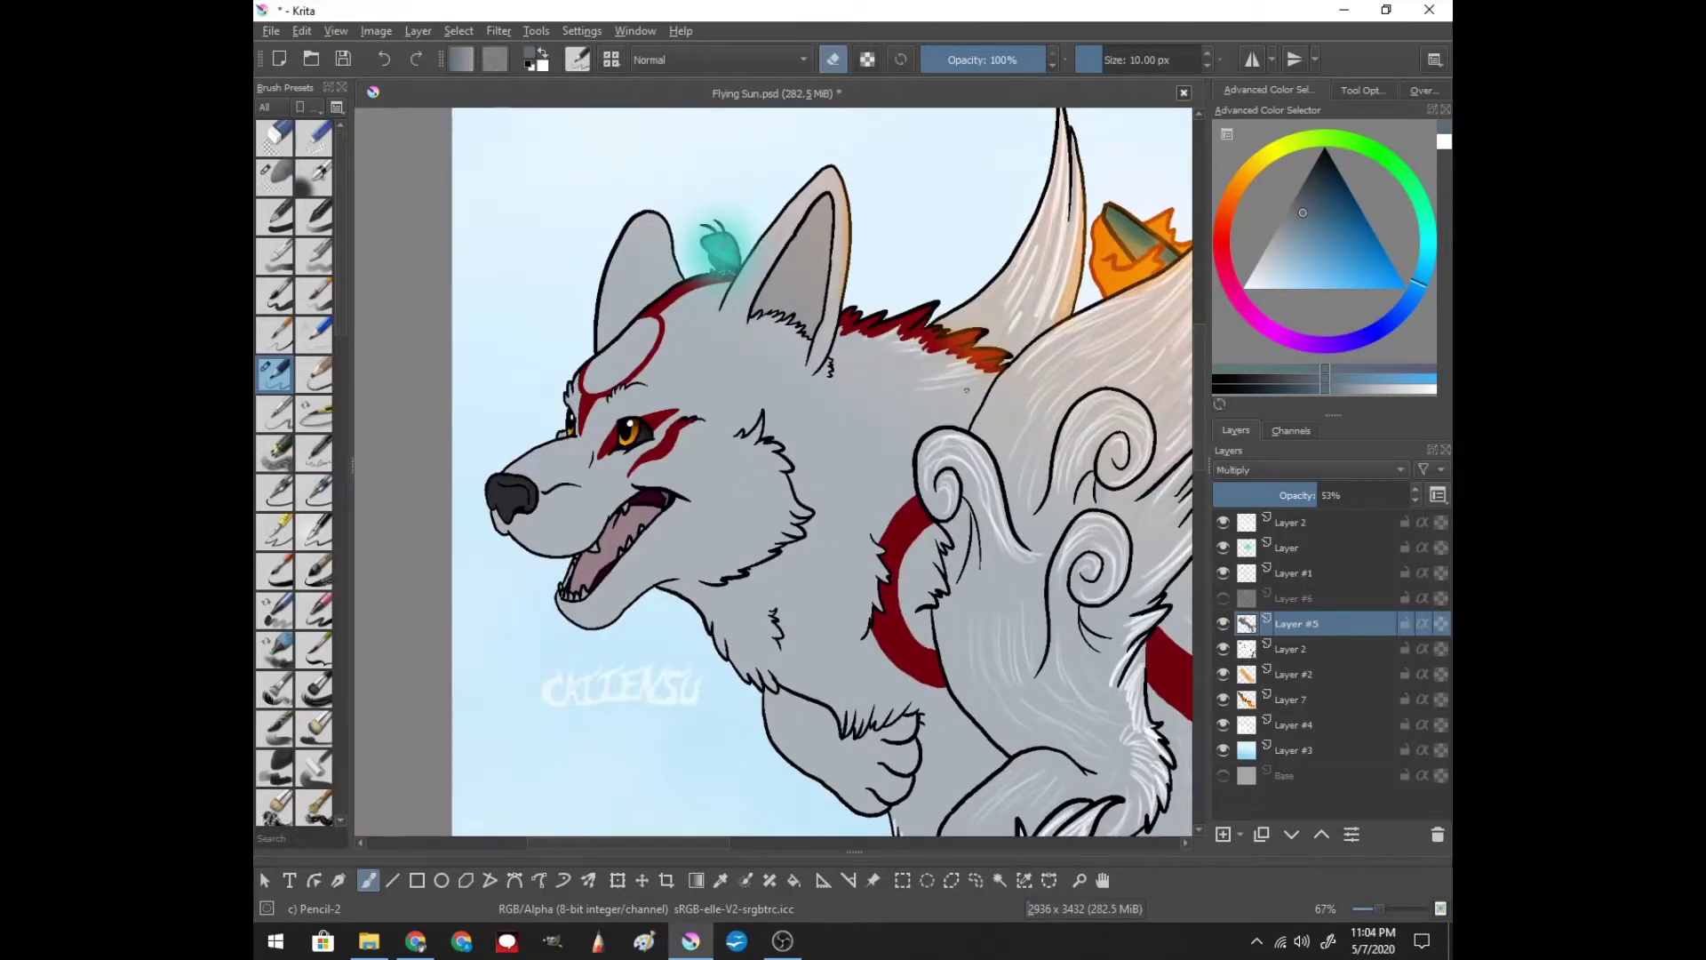
drag(966, 390, 871, 402)
drag(896, 351, 845, 342)
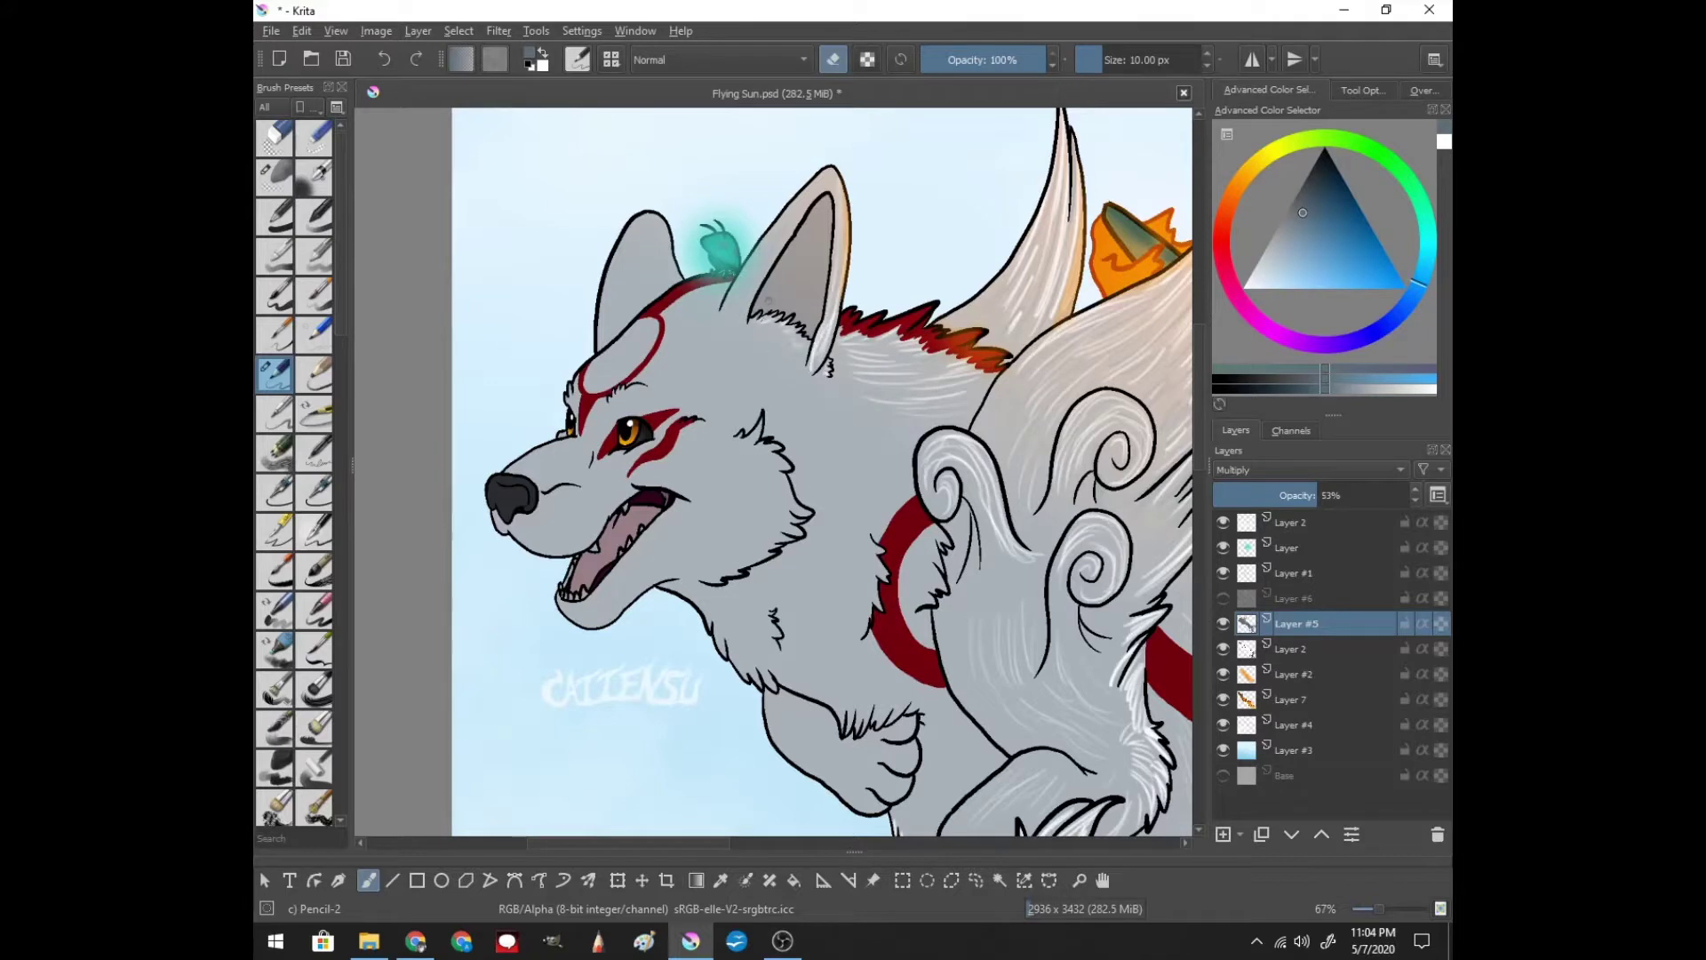
- Add a white highlight inside the right ear, undo a stray stroke, and lightly stroke the chest
drag(768, 301, 822, 173)
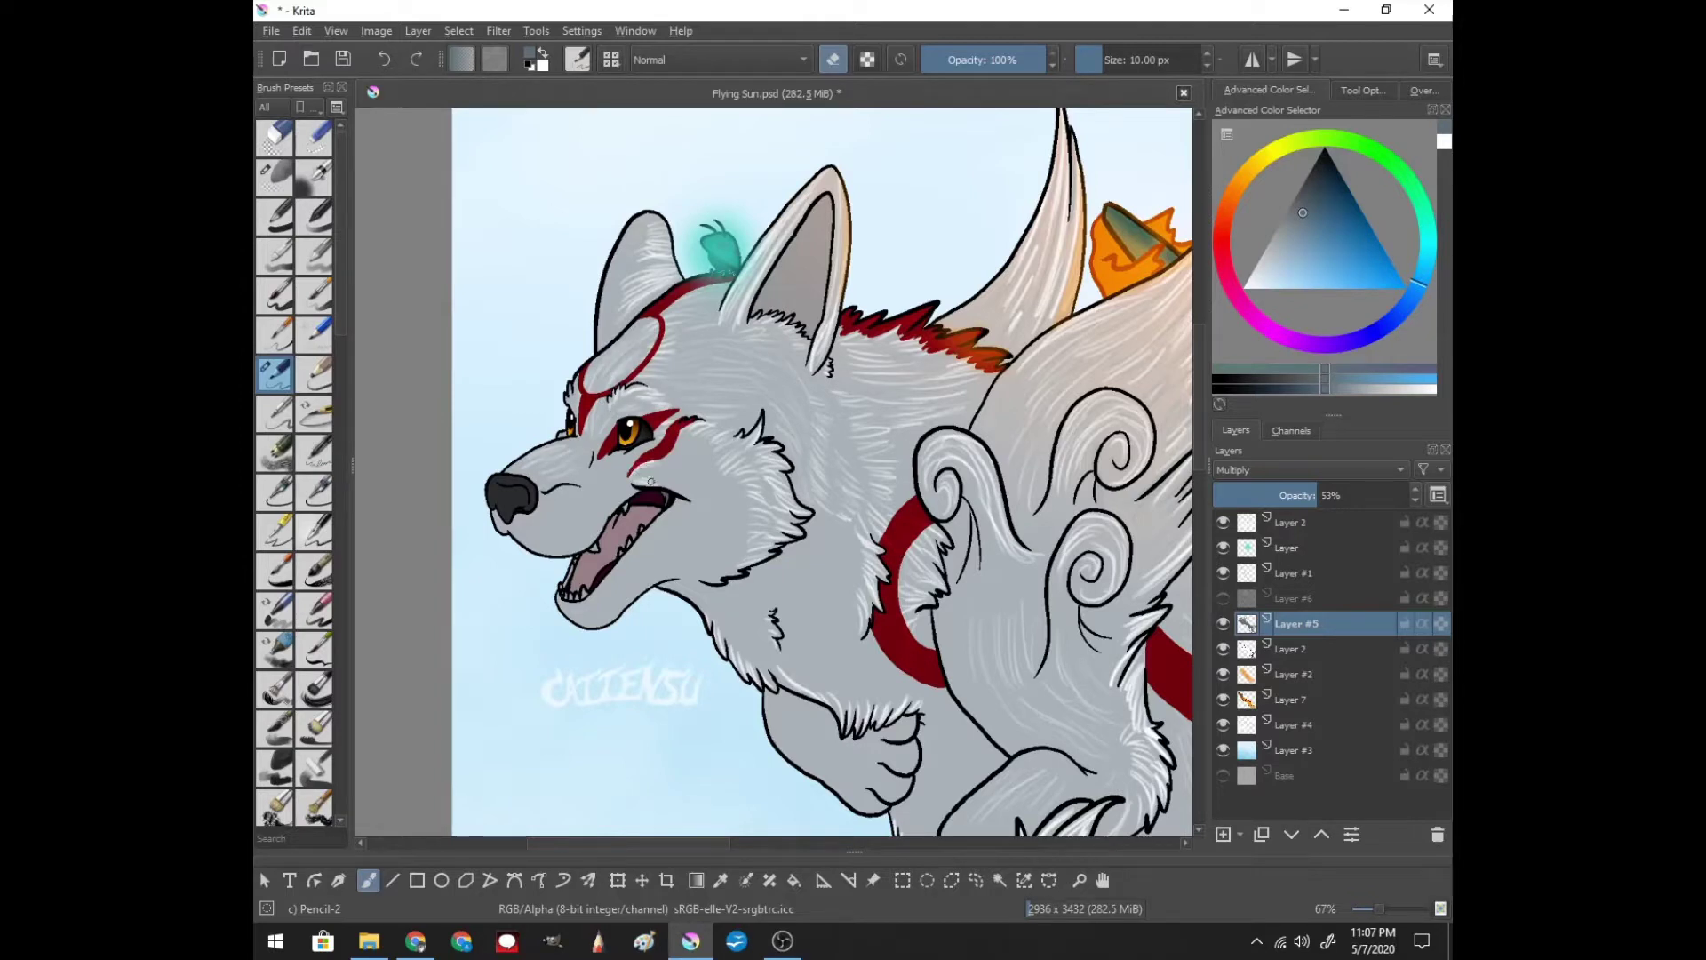
click(384, 61)
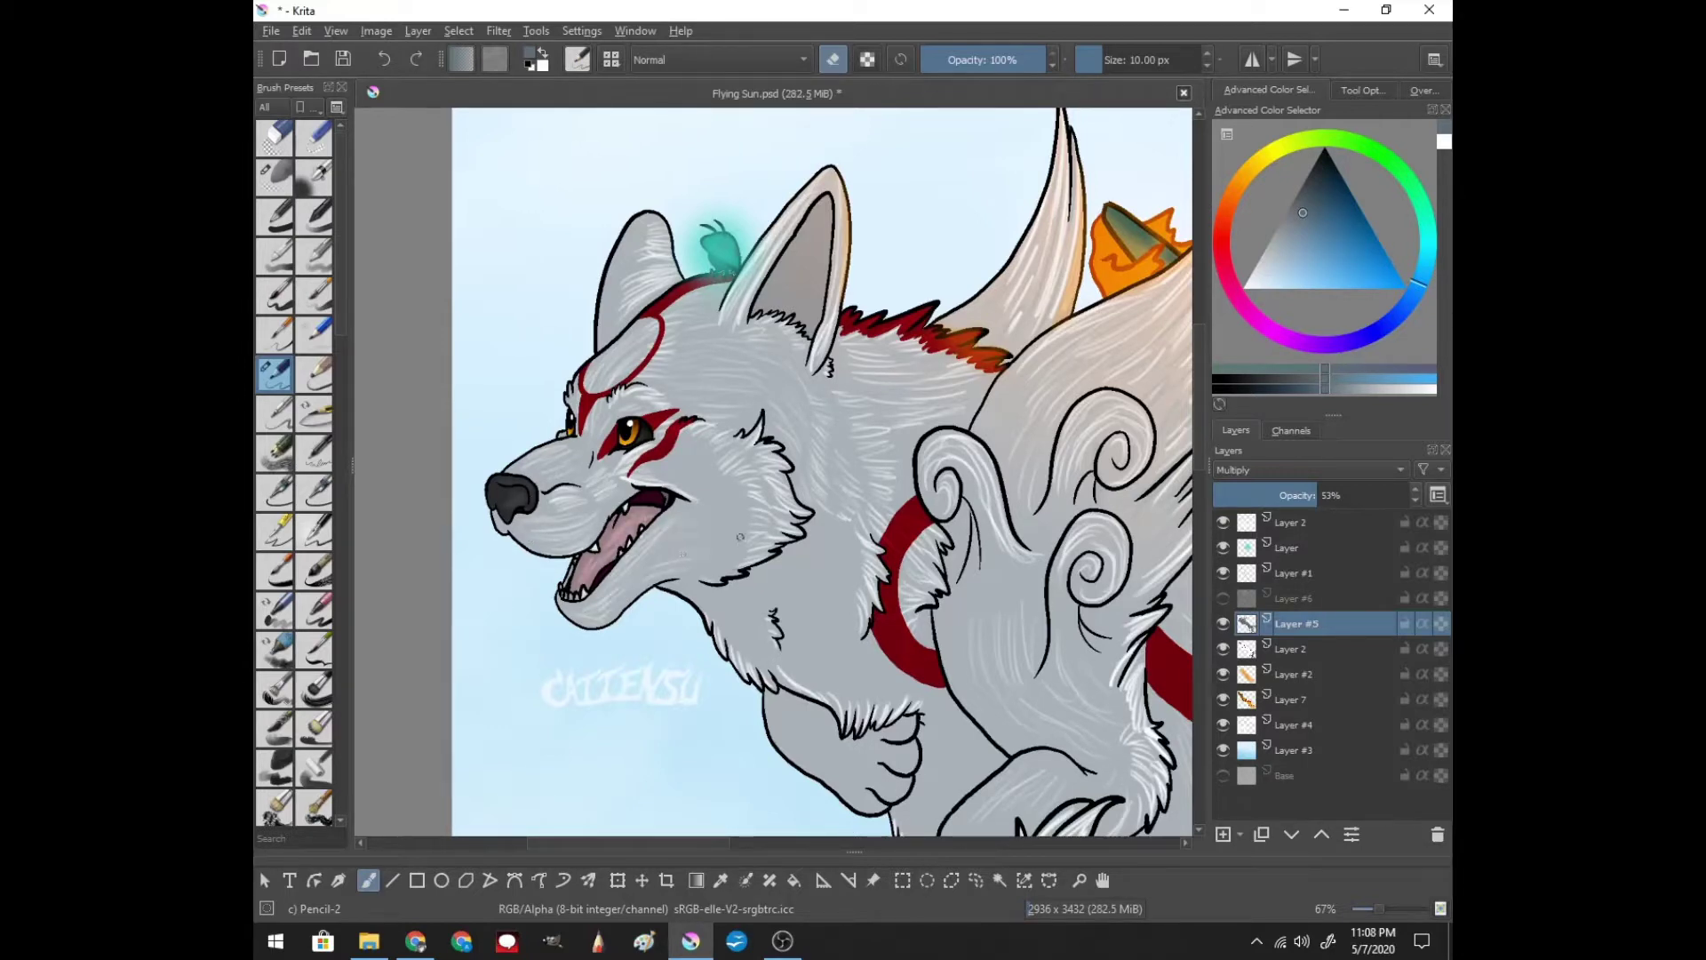
drag(838, 537, 857, 569)
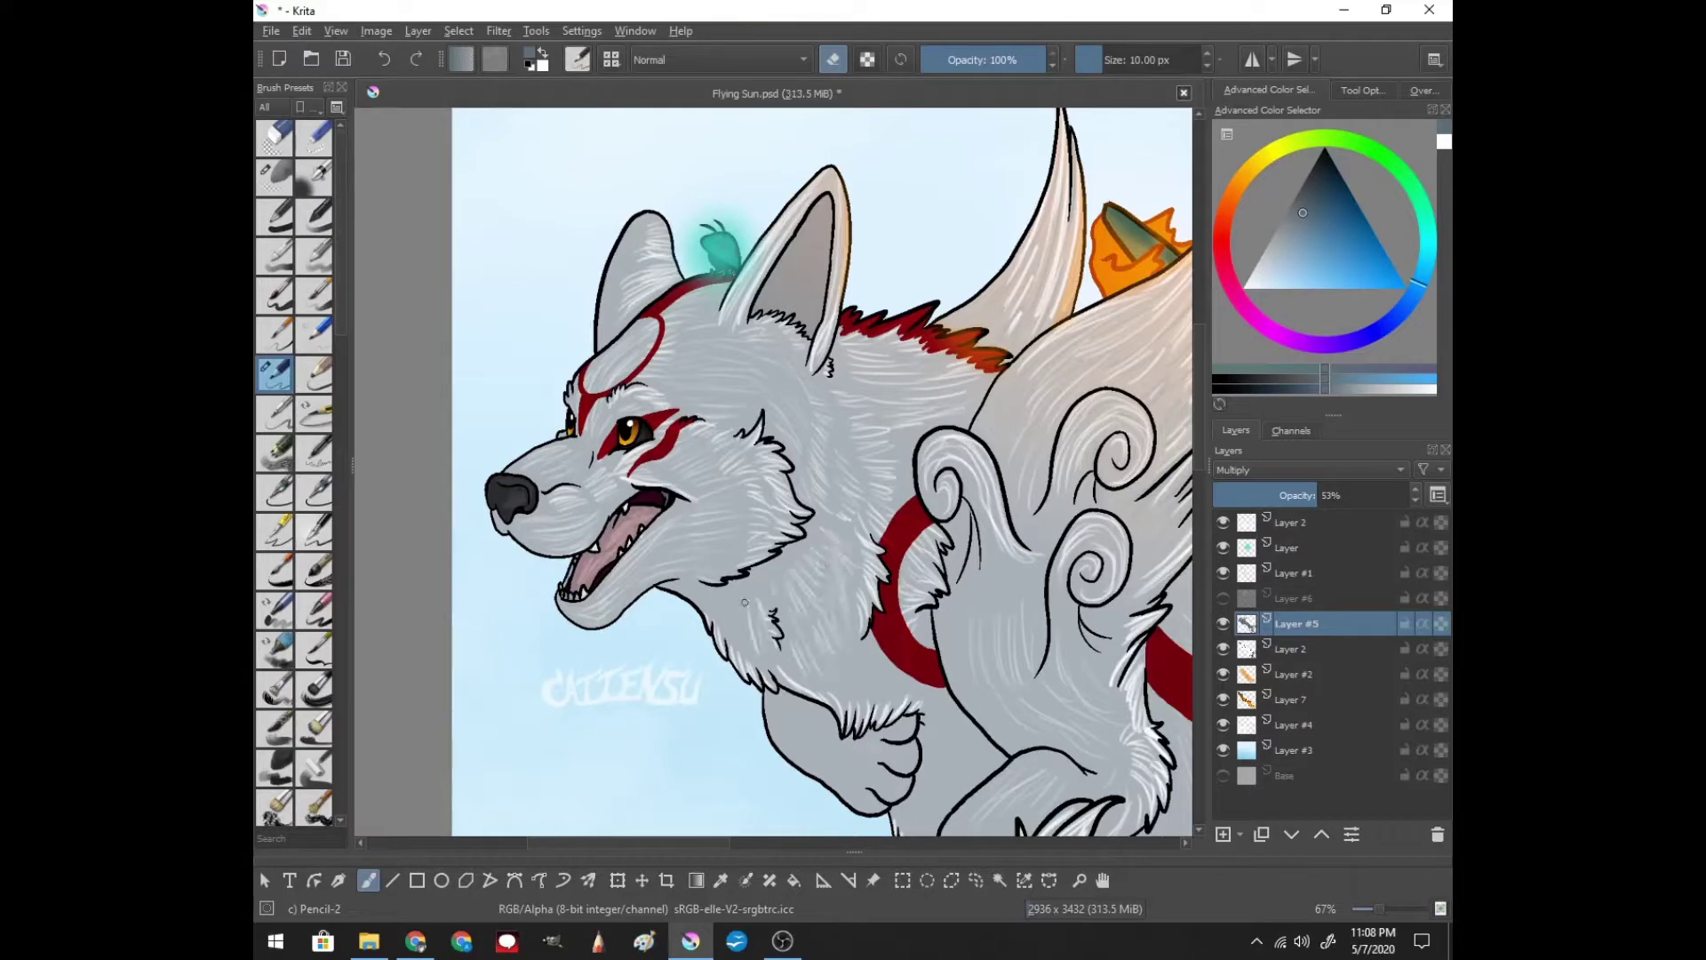
scroll(968, 419, down, 5)
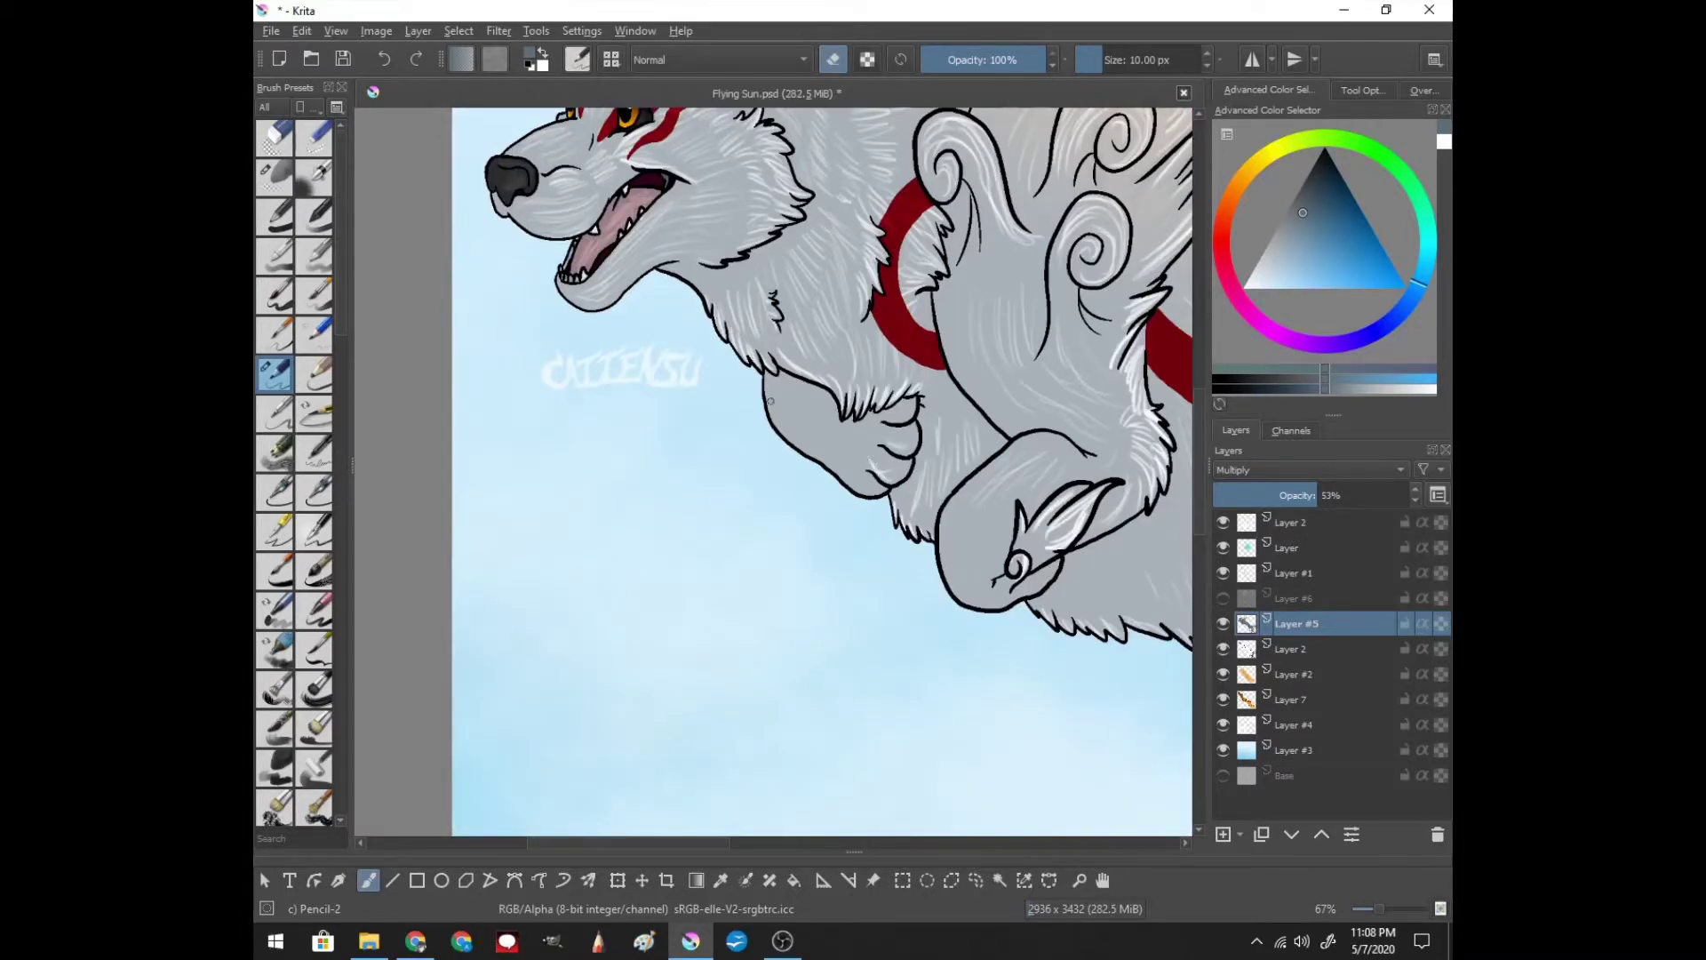
scroll(1014, 482, up, 4)
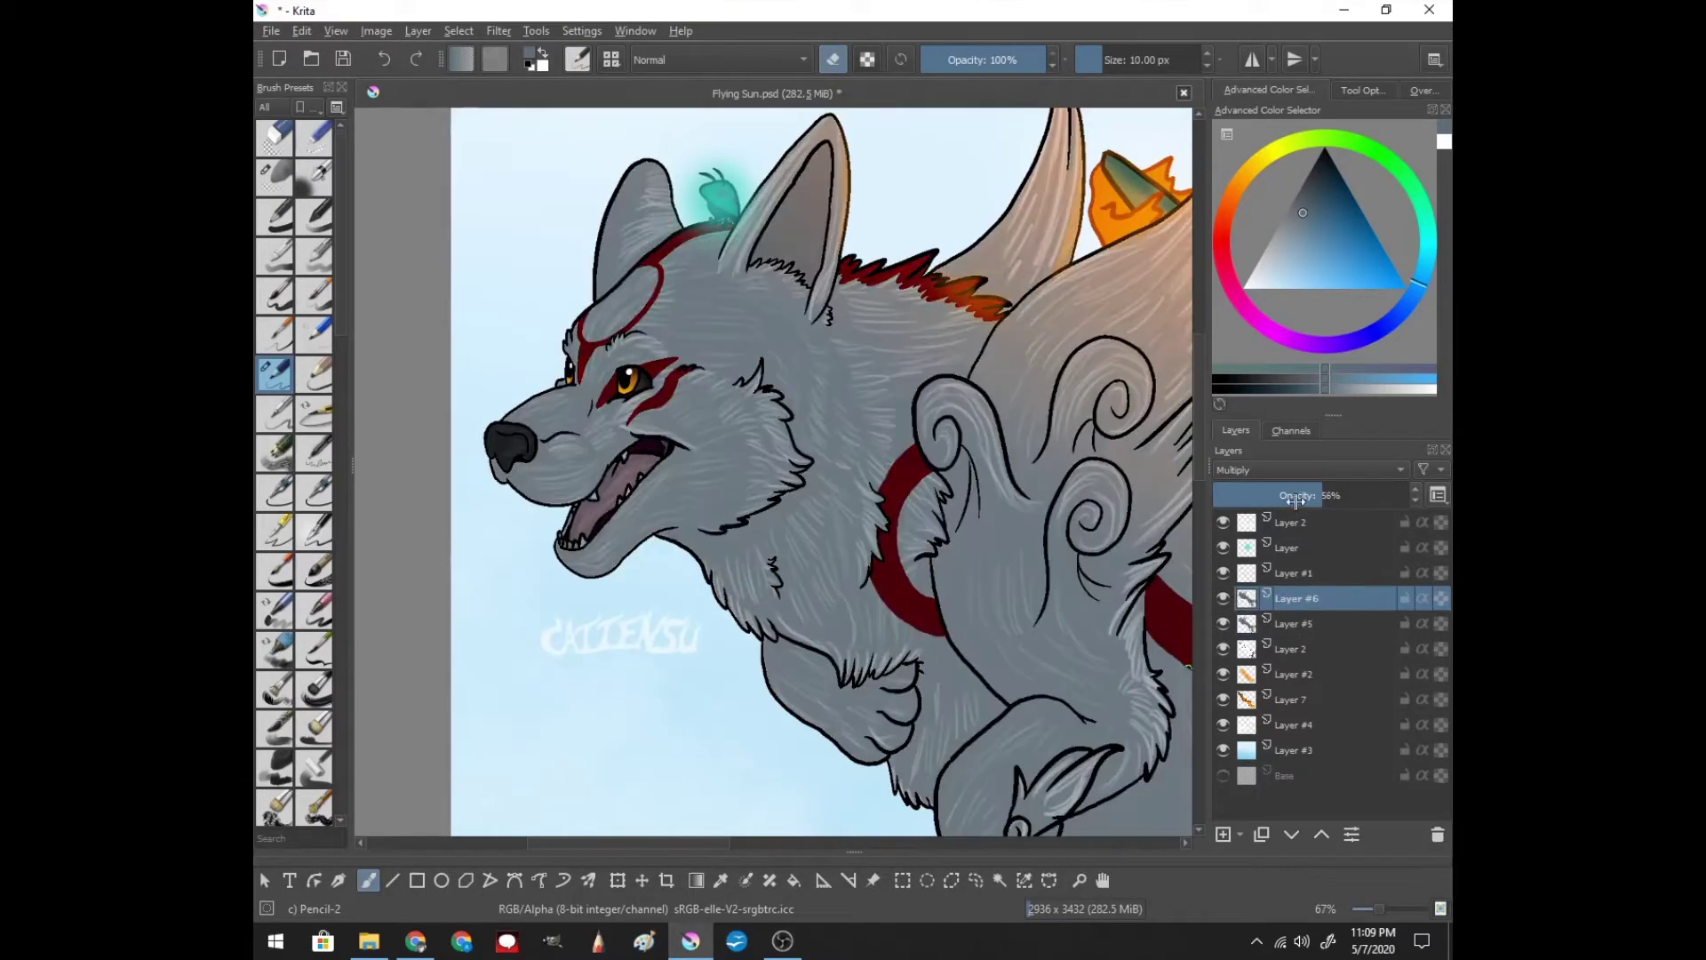
- On Layer #6 with the Eraser Circle preset, erase first streaks around the horn, wing and cheek
click(1297, 599)
click(1223, 599)
click(275, 135)
scroll(751, 258, right, 3)
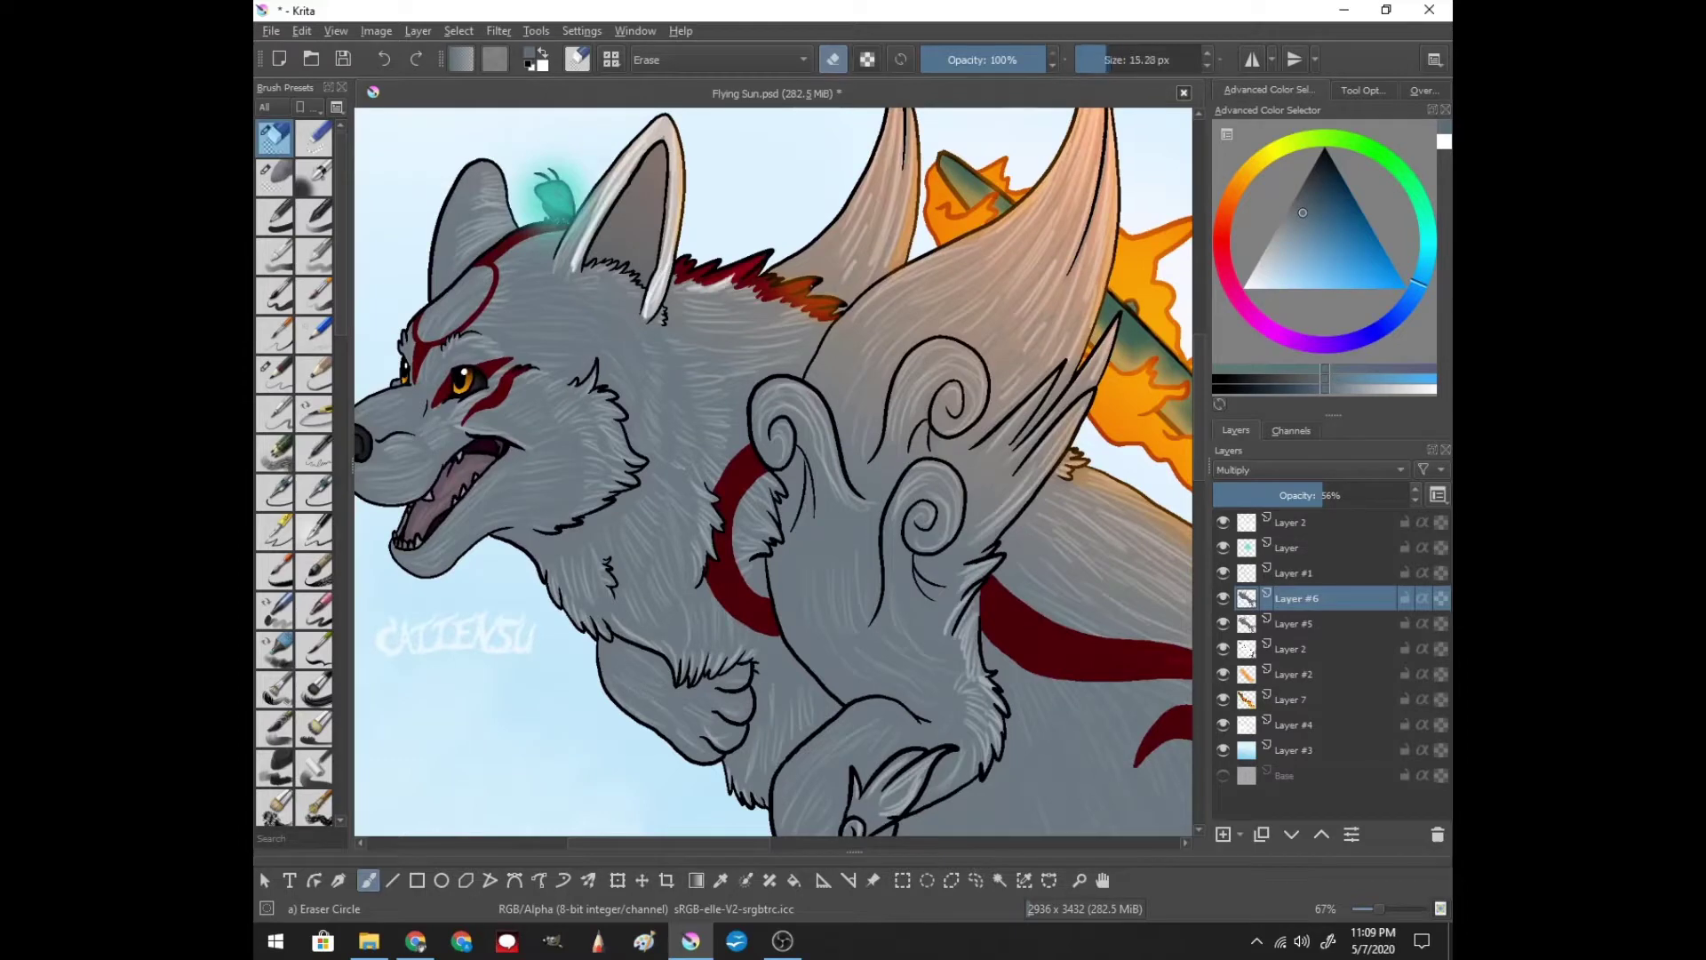
drag(751, 302, 809, 351)
mouse_move(693, 311)
mouse_down()
mouse_move(799, 364)
mouse_move(755, 368)
mouse_up()
scroll(746, 356, up, 3)
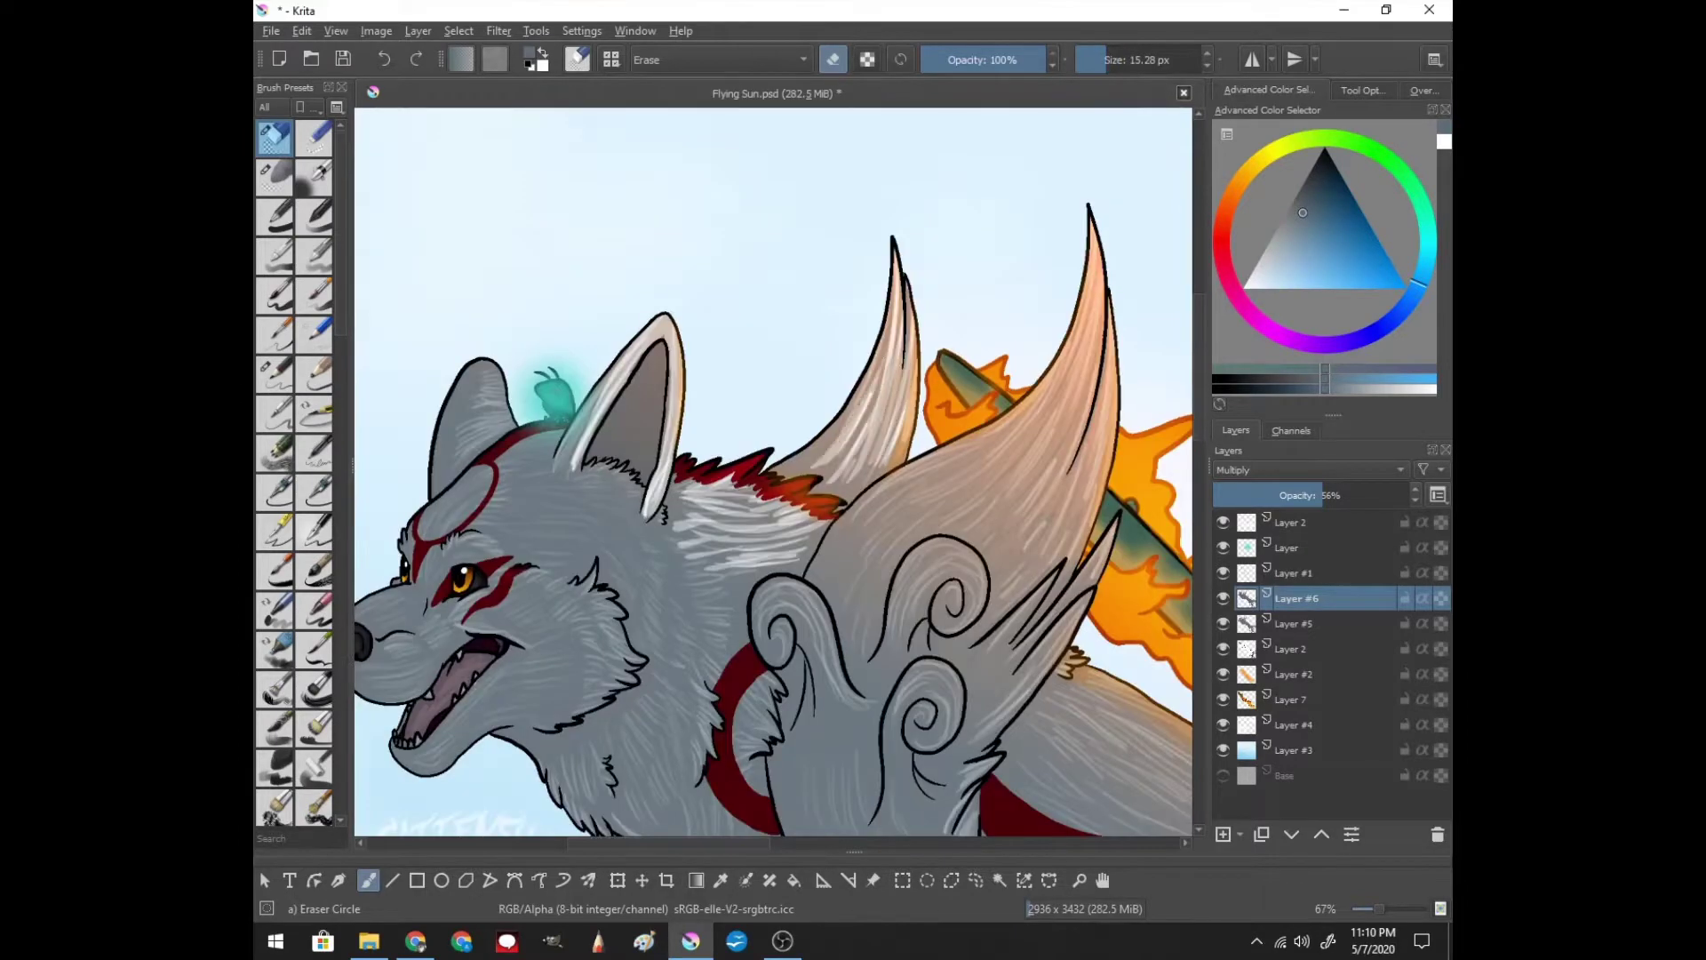
drag(880, 329, 822, 449)
drag(640, 622, 596, 693)
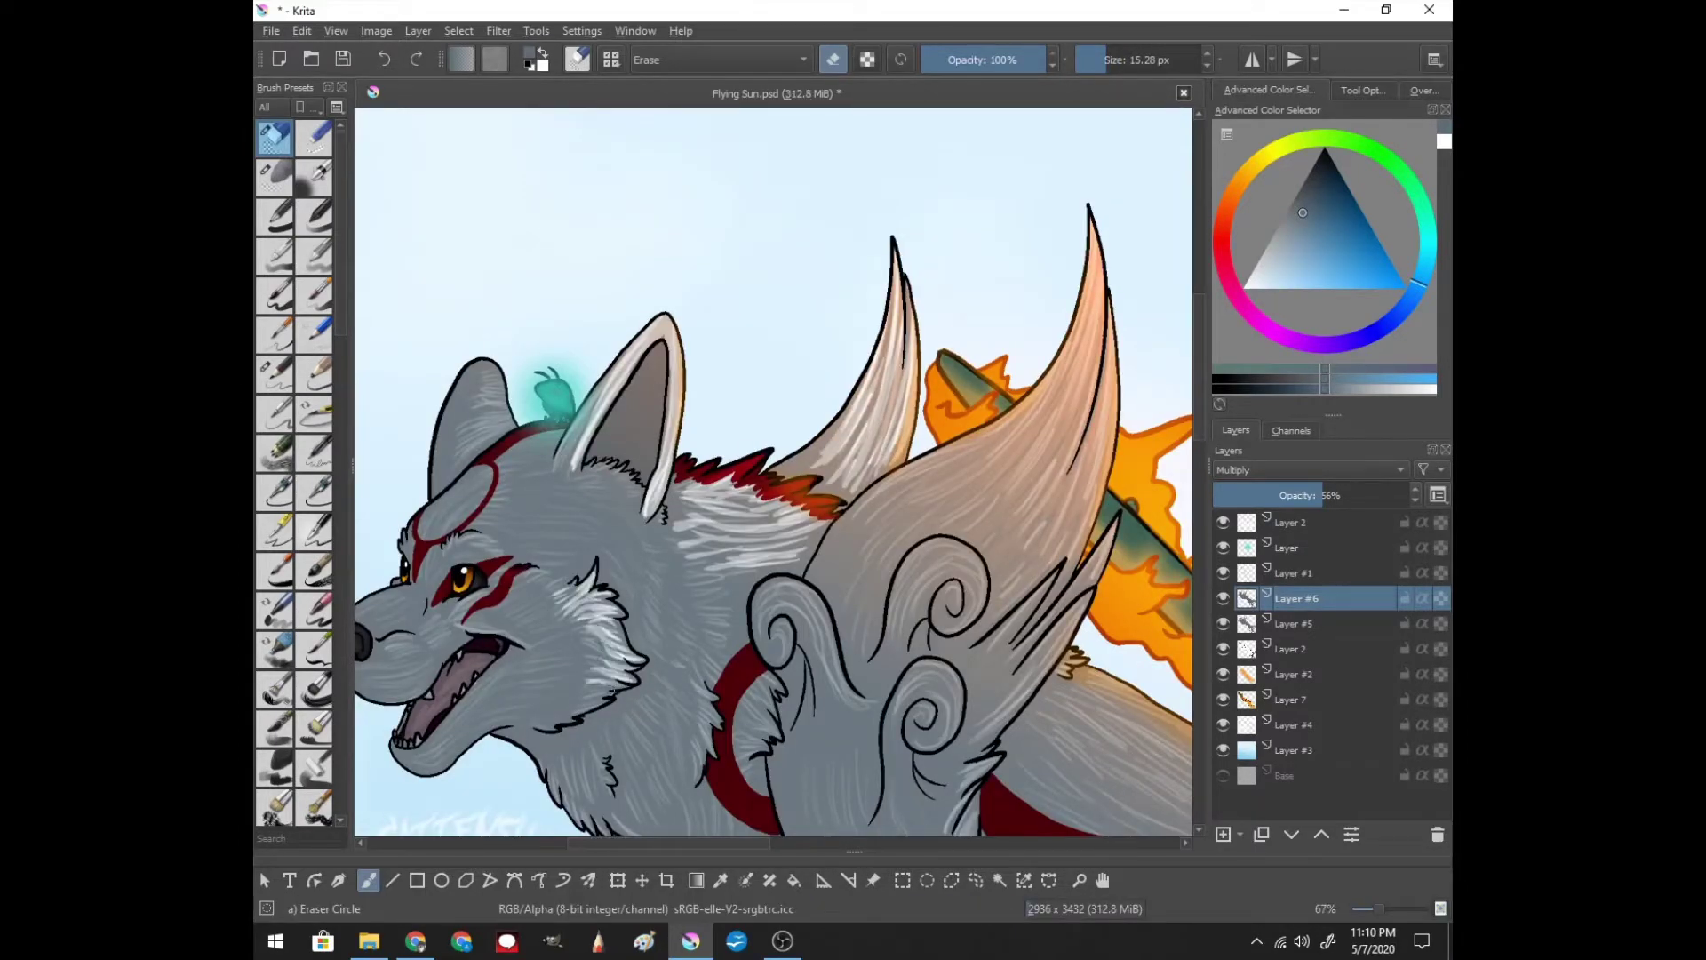
mouse_move(524, 587)
mouse_down()
mouse_move(582, 631)
mouse_move(529, 720)
mouse_up()
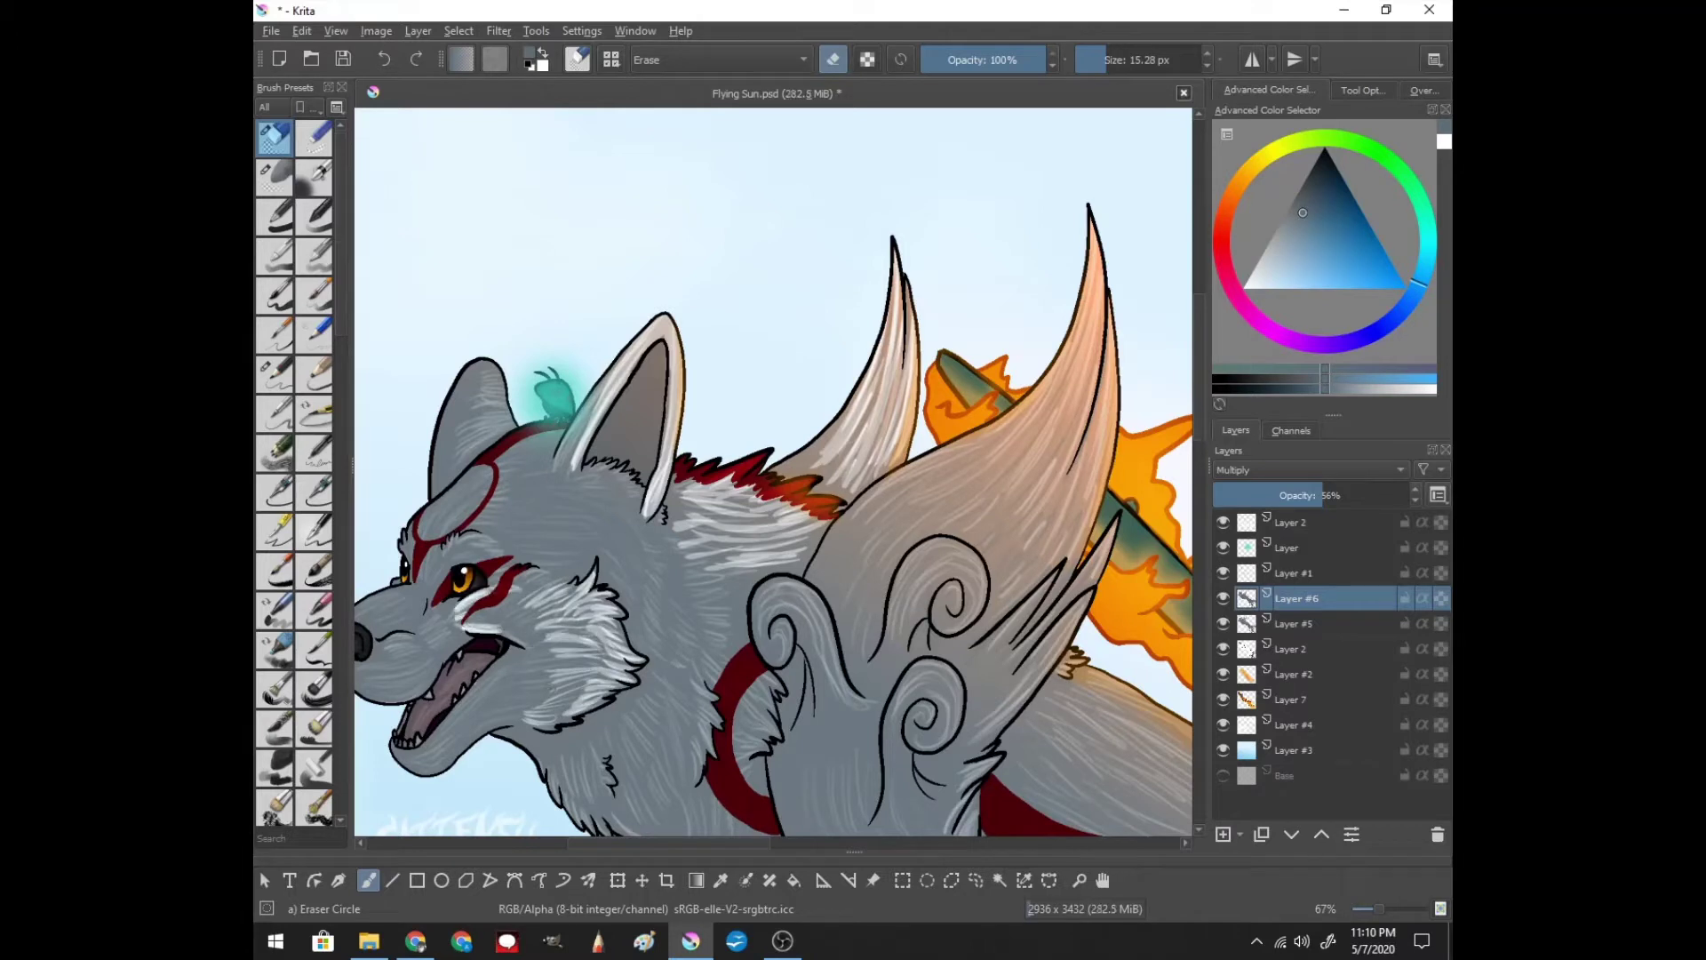
- Set the eraser to 38.74 px at 63% opacity and streak the cheek, neck and forehead
drag(1105, 59, 1118, 59)
drag(533, 551, 622, 497)
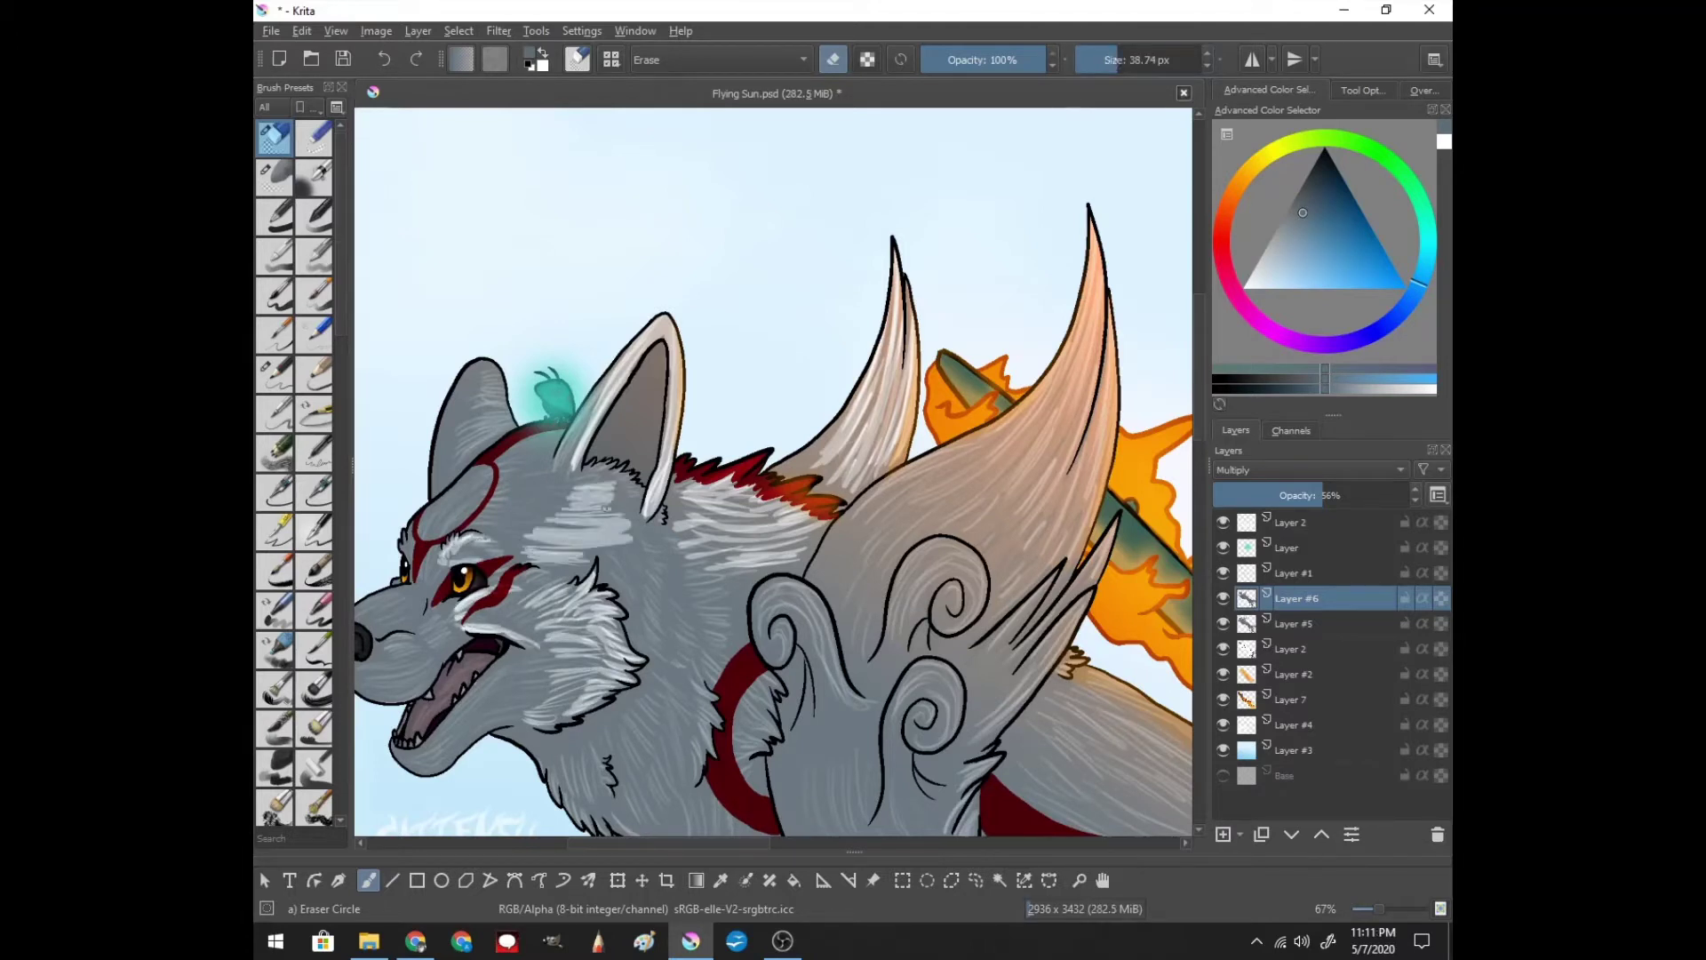
drag(1045, 60, 1001, 60)
drag(614, 547, 622, 587)
mouse_move(533, 484)
mouse_down()
mouse_move(605, 569)
mouse_move(568, 502)
mouse_move(427, 569)
mouse_up()
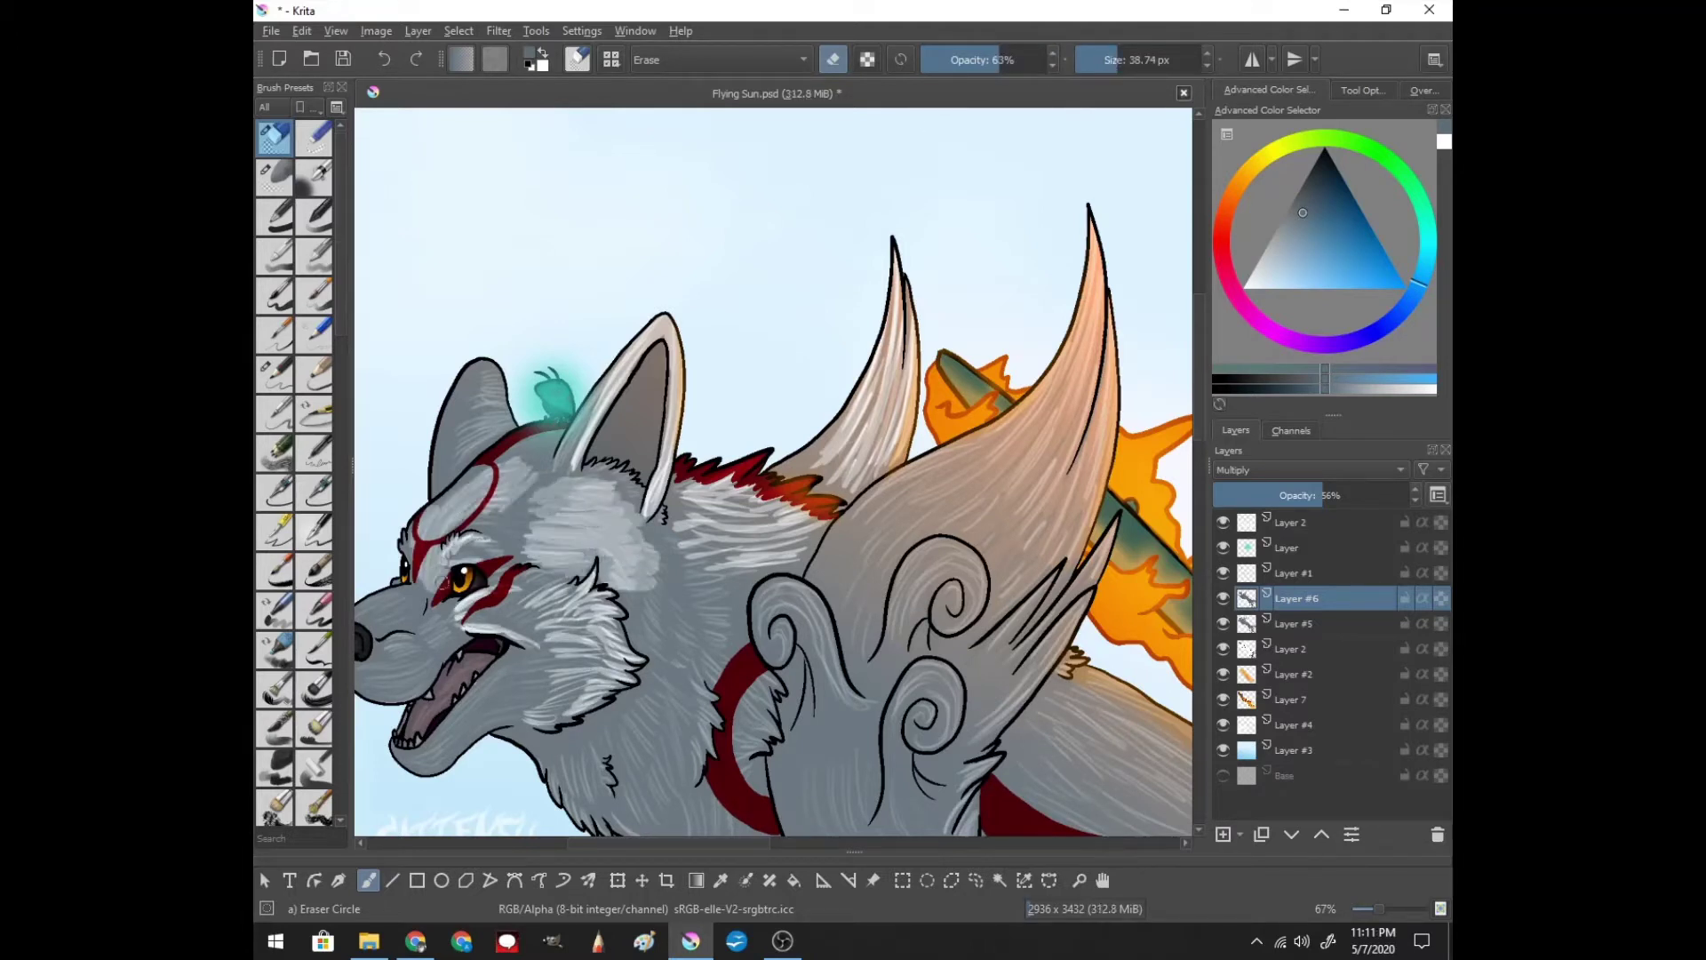
drag(515, 516, 440, 600)
drag(568, 489, 462, 445)
mouse_move(613, 365)
mouse_down()
mouse_move(474, 425)
mouse_move(449, 475)
mouse_up()
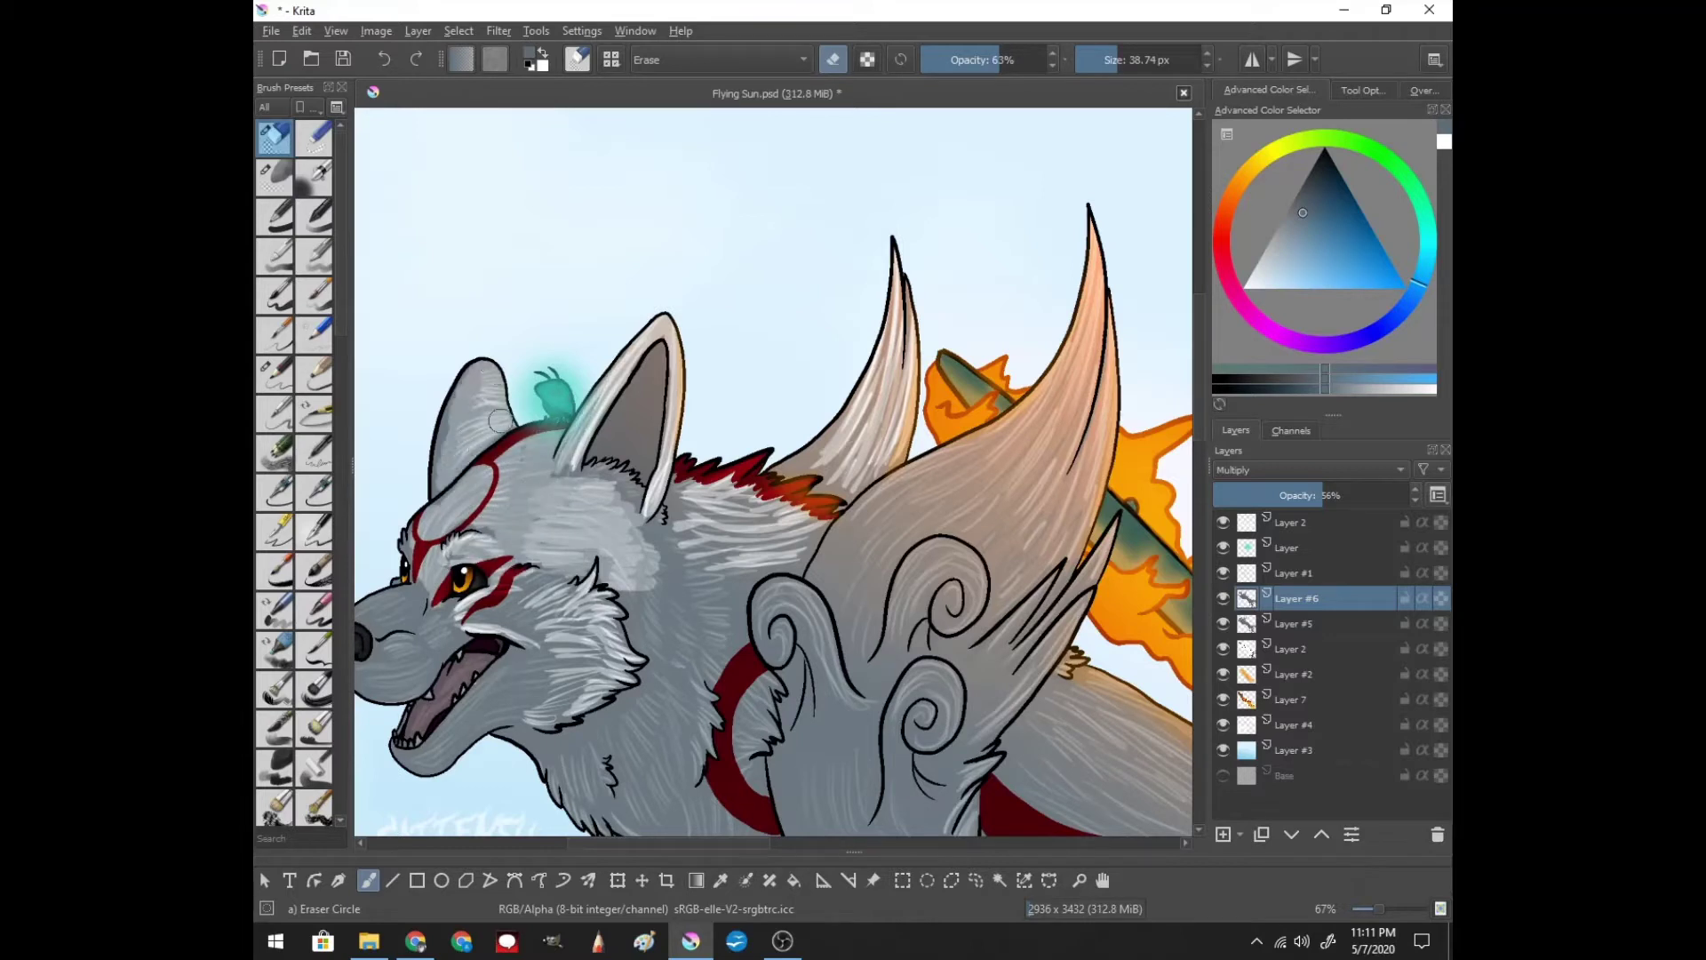
mouse_move(453, 373)
mouse_down()
mouse_move(507, 453)
mouse_move(457, 488)
mouse_move(783, 542)
mouse_up()
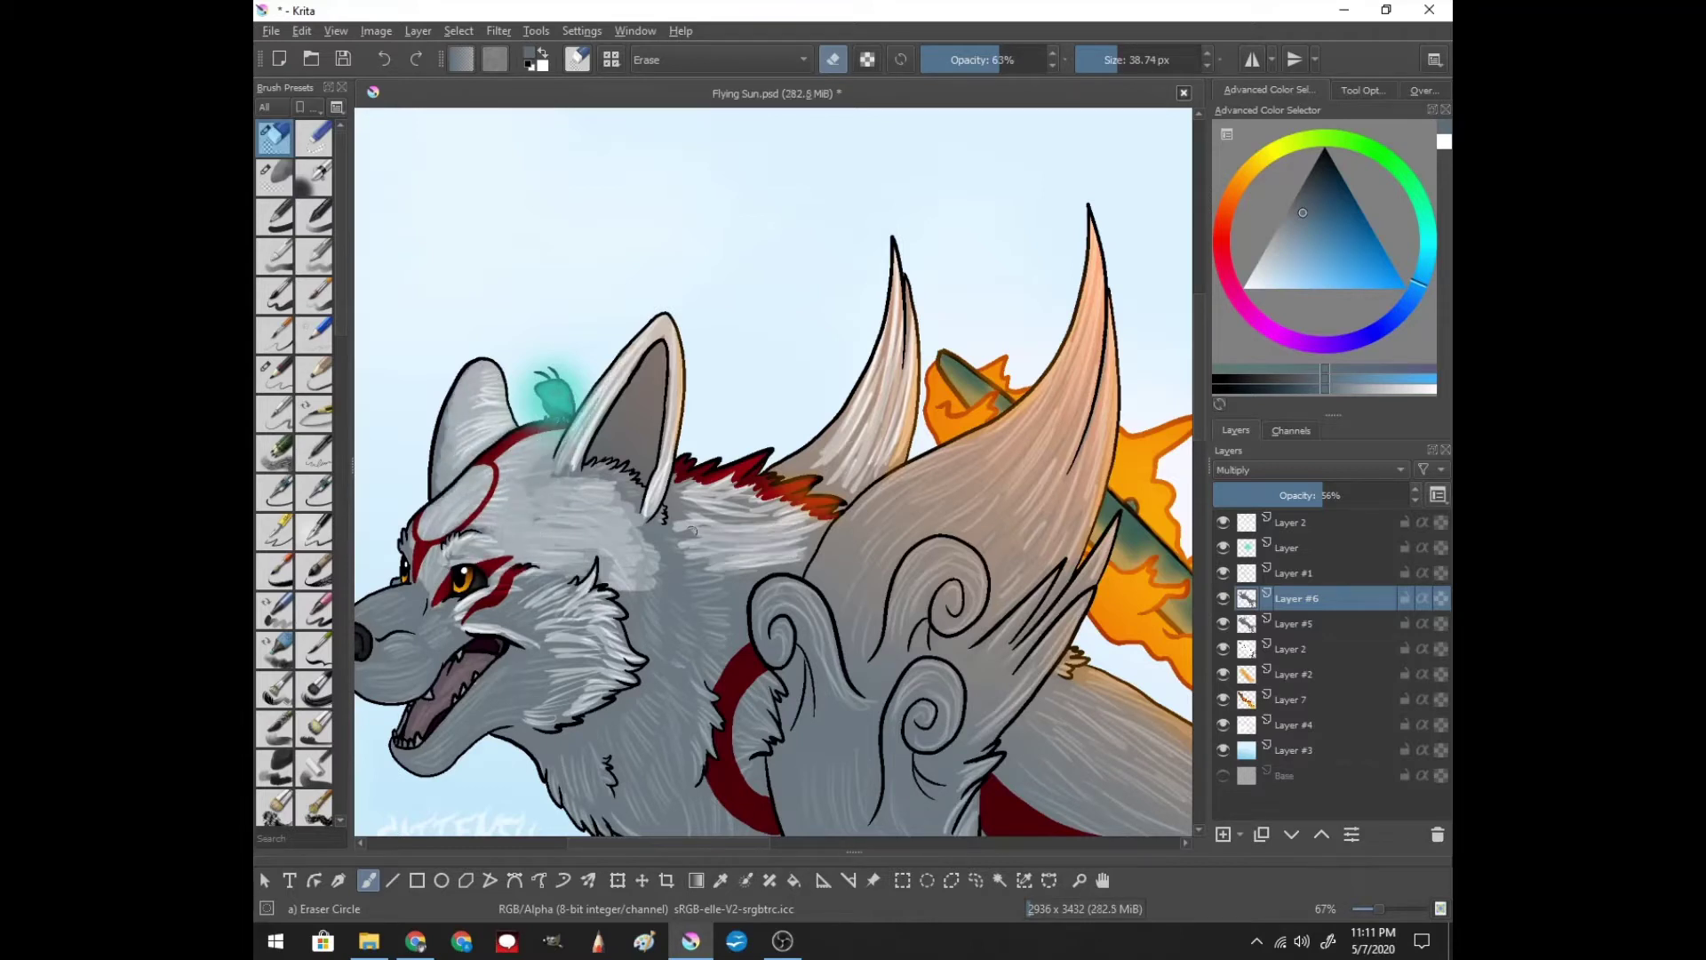
- Erase light streaks through the neck, shoulder, cheek and lower jaw fur
mouse_move(685, 498)
mouse_down()
mouse_move(818, 551)
mouse_move(675, 658)
mouse_up()
drag(720, 578, 684, 529)
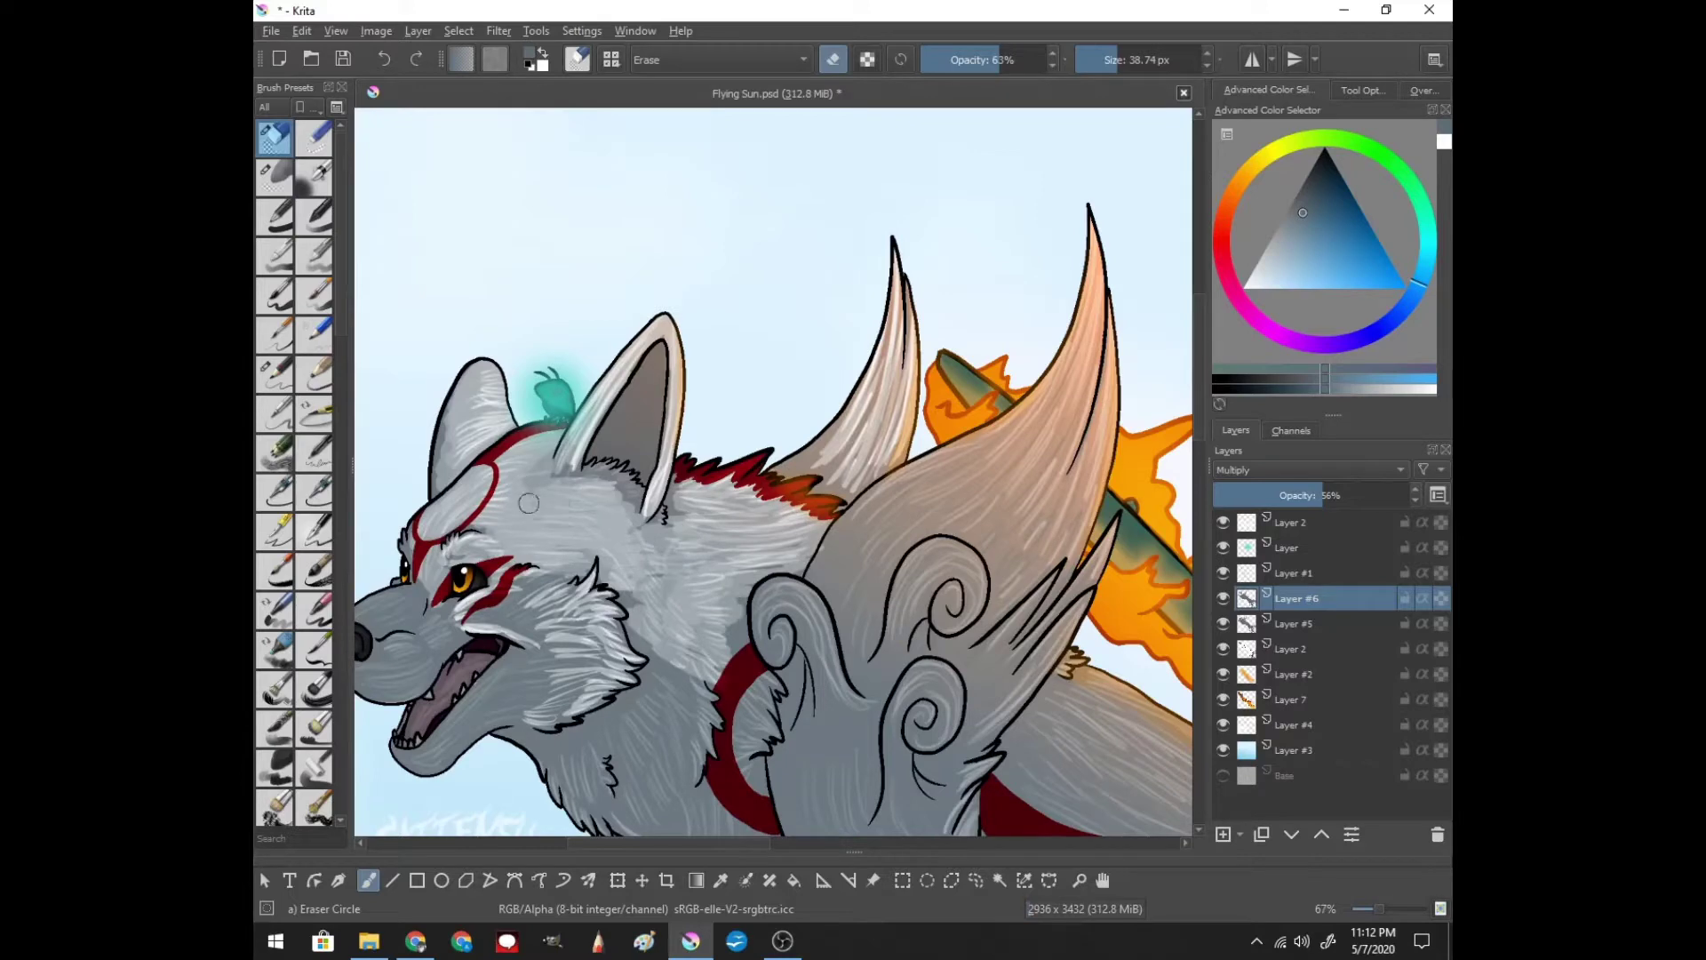
drag(529, 503, 782, 450)
drag(702, 578, 640, 631)
mouse_move(676, 551)
mouse_down()
mouse_move(623, 591)
mouse_move(713, 561)
mouse_up()
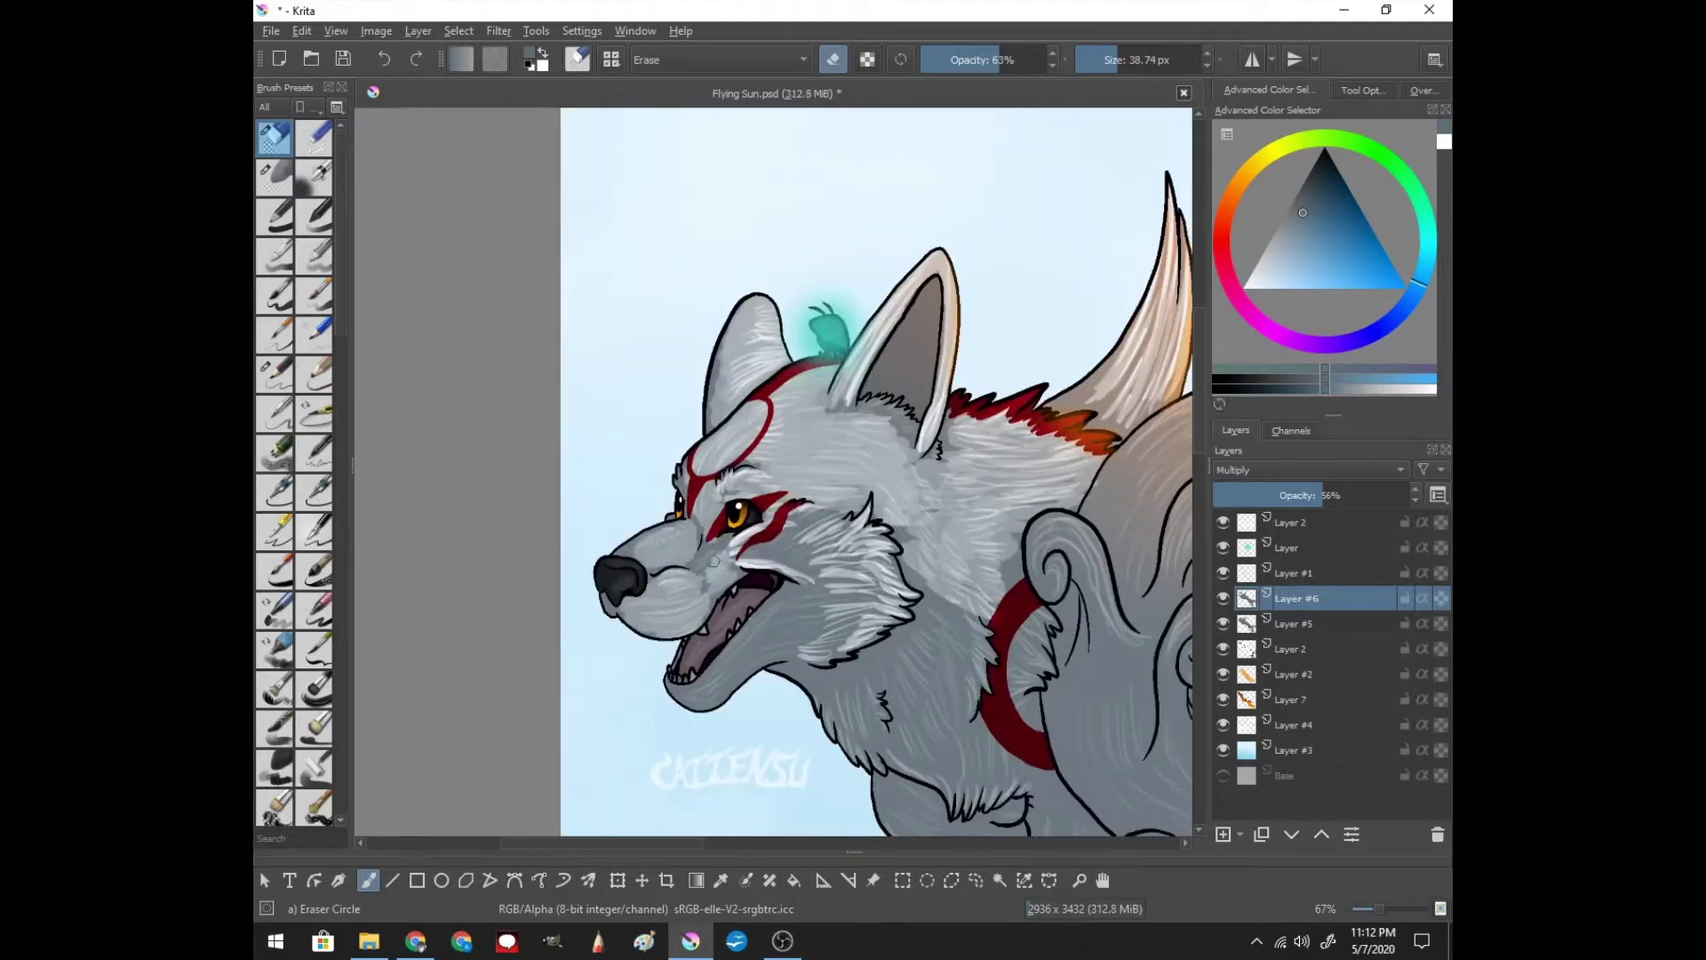
mouse_move(692, 666)
mouse_down()
mouse_move(742, 596)
mouse_move(804, 684)
mouse_move(853, 622)
mouse_move(787, 513)
mouse_up()
drag(796, 591, 698, 698)
drag(711, 569, 653, 631)
drag(703, 507, 649, 568)
drag(689, 842, 773, 843)
- Streak highlights onto the large horn, the upper wing swirl and the wing fur
drag(1014, 276, 942, 462)
mouse_move(1000, 213)
mouse_down()
mouse_move(885, 444)
mouse_move(765, 551)
mouse_up()
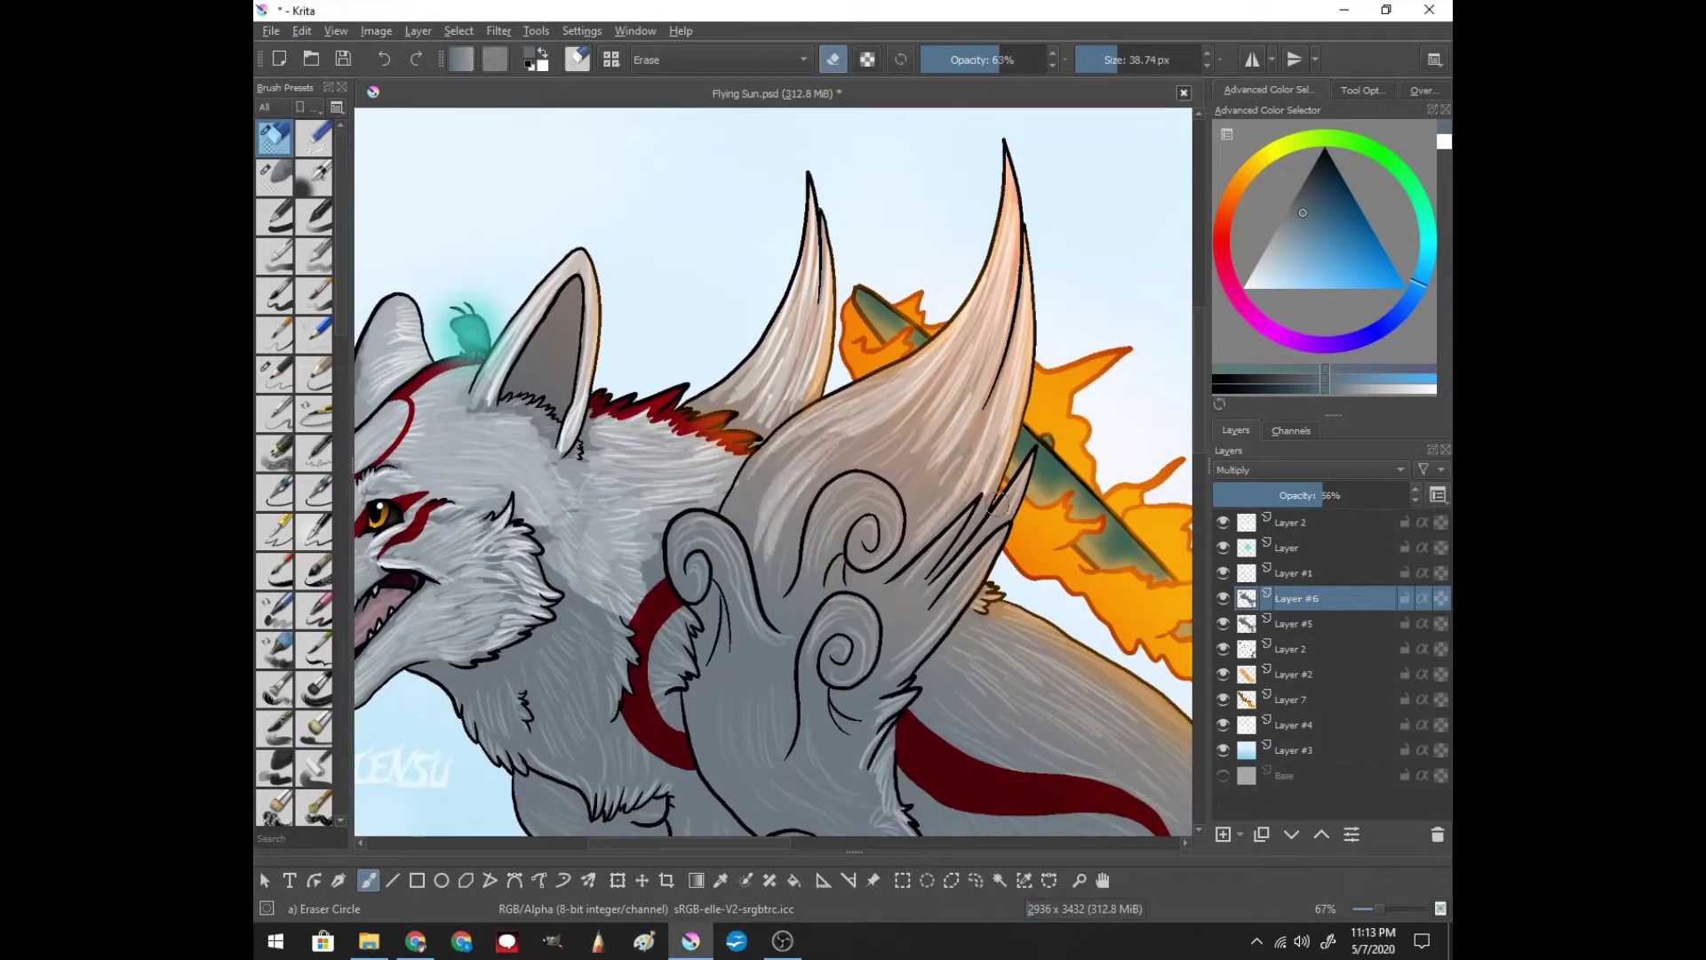
mouse_move(987, 543)
mouse_down()
mouse_move(879, 534)
mouse_move(858, 564)
mouse_up()
drag(889, 484, 814, 560)
drag(871, 658, 835, 689)
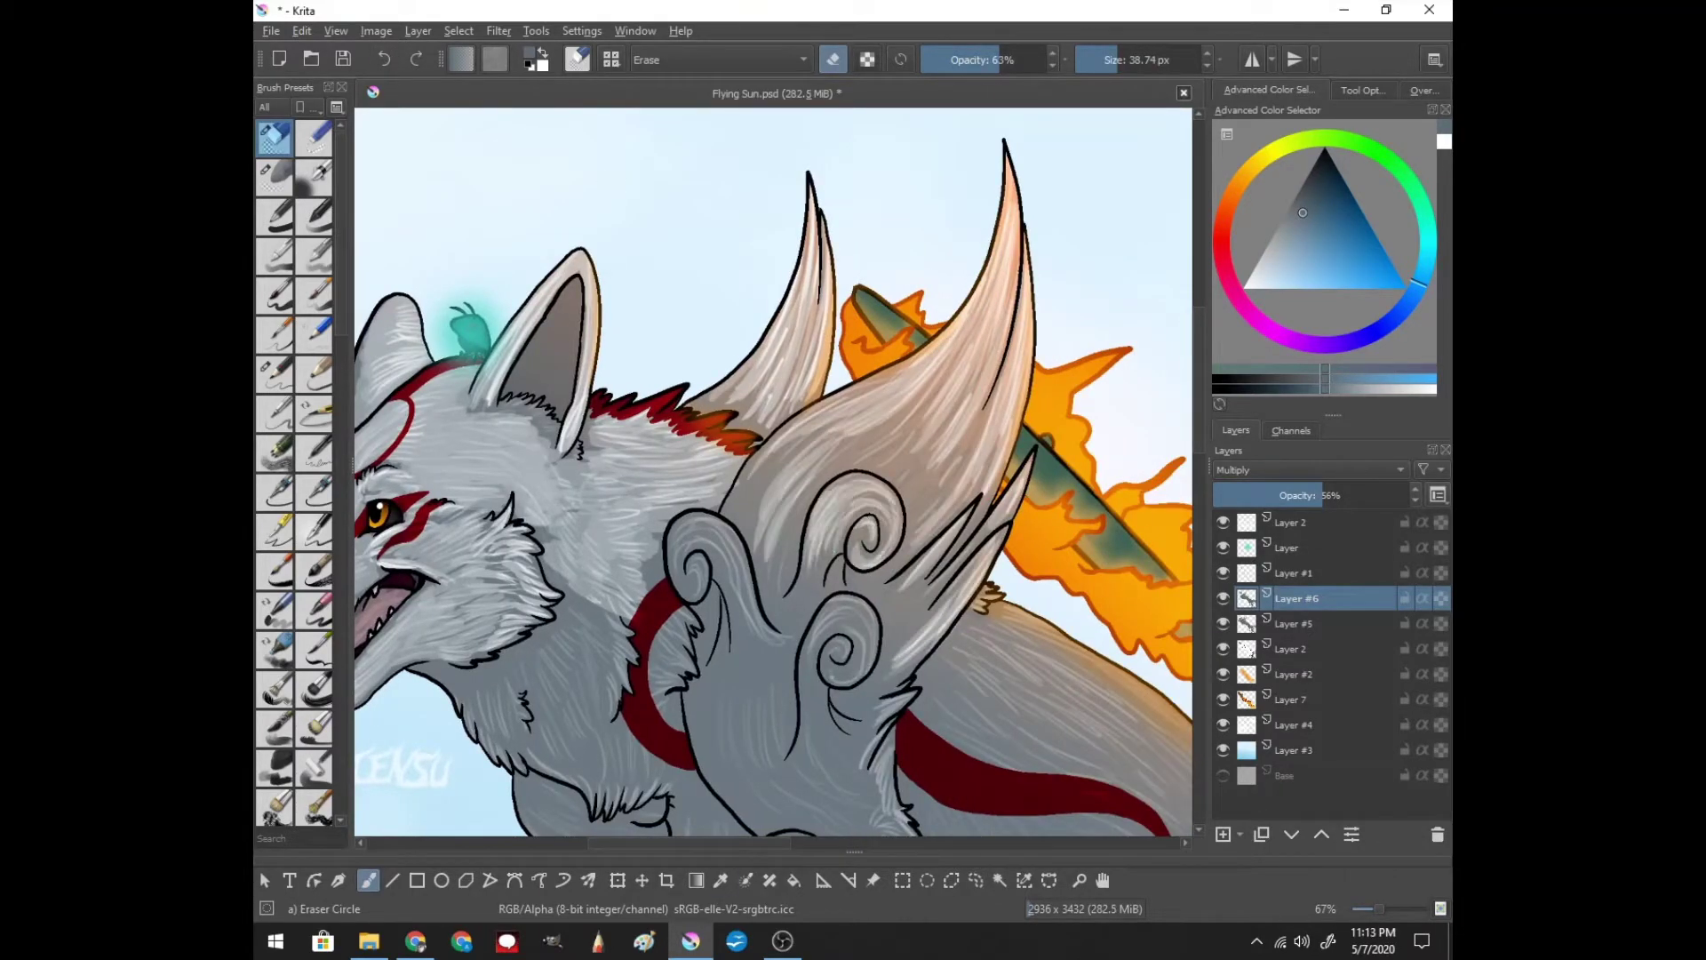
drag(871, 604, 813, 676)
mouse_move(775, 528)
mouse_down()
mouse_move(702, 605)
mouse_move(742, 666)
mouse_up()
scroll(756, 622, down, 3)
drag(795, 266, 751, 365)
drag(916, 186, 826, 249)
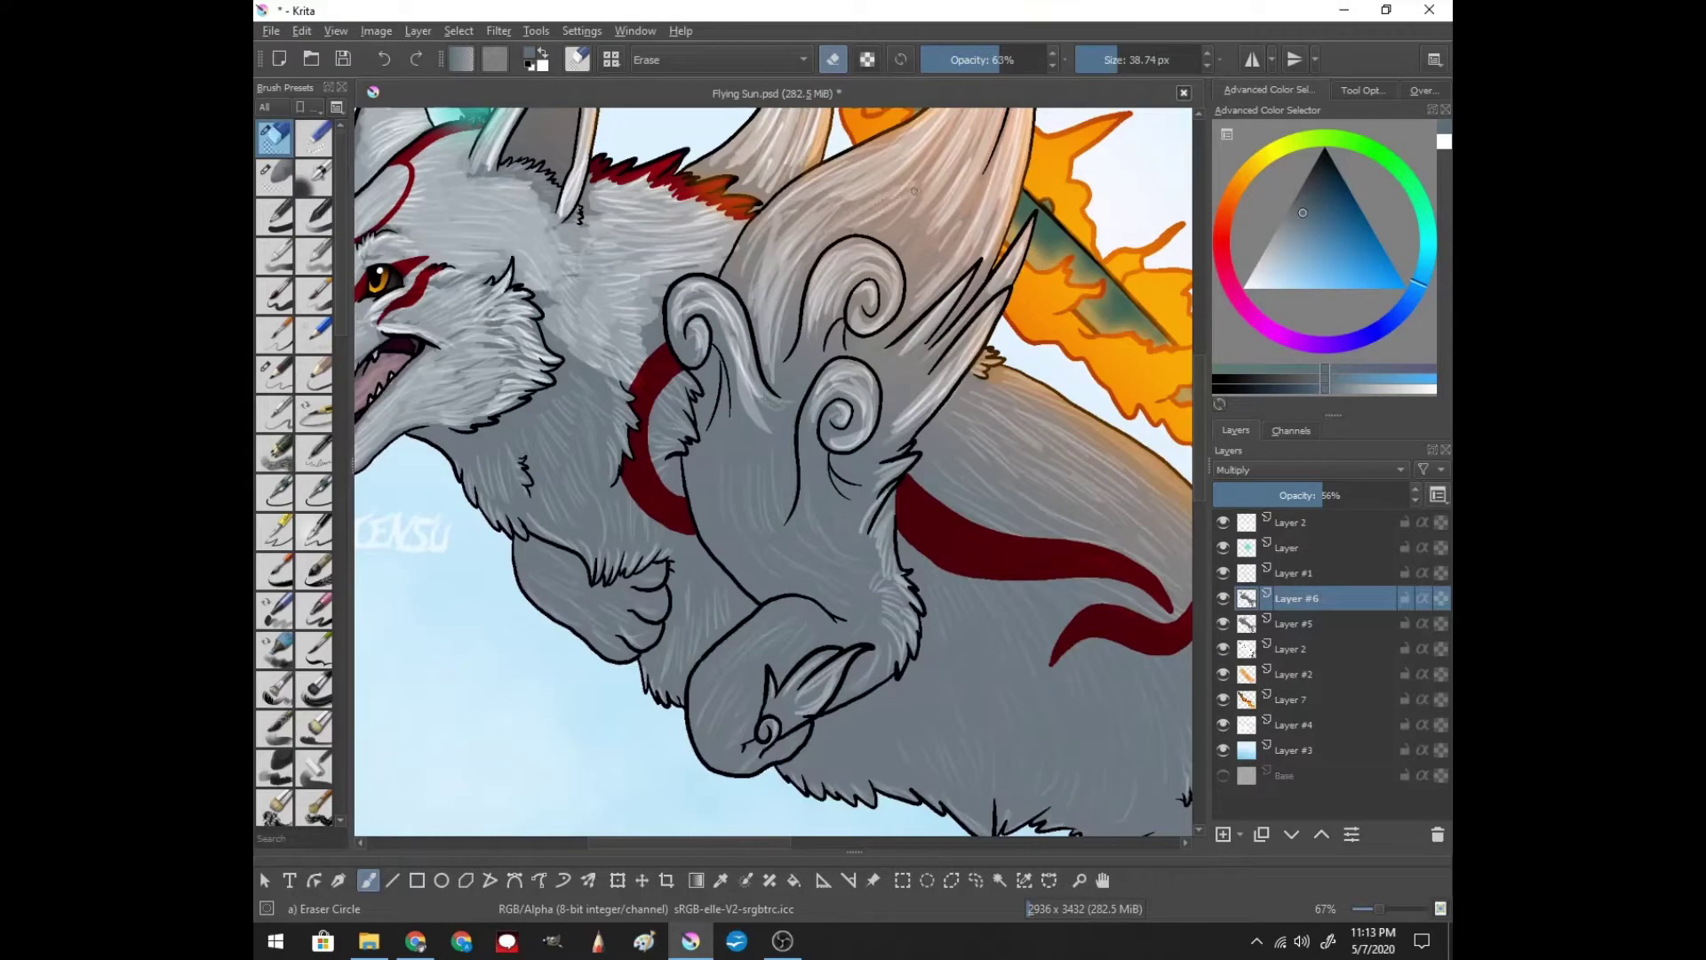
drag(942, 356, 893, 400)
- Lighten the wing fur below the lower swirl and along the lower face
mouse_move(818, 333)
mouse_down()
mouse_move(777, 408)
mouse_move(813, 546)
mouse_up()
drag(902, 440, 854, 498)
mouse_move(784, 422)
mouse_down()
mouse_move(751, 537)
mouse_move(702, 555)
mouse_up()
mouse_move(782, 427)
mouse_down()
mouse_move(760, 488)
mouse_move(796, 591)
mouse_up()
drag(884, 551, 782, 618)
drag(880, 502, 800, 600)
drag(898, 542, 867, 671)
mouse_move(805, 622)
mouse_down()
mouse_move(707, 707)
mouse_move(711, 738)
mouse_up()
- Erase pale streaks across the chest, neck and lower neck fur
drag(851, 548, 805, 622)
drag(880, 449, 809, 502)
drag(622, 378, 564, 485)
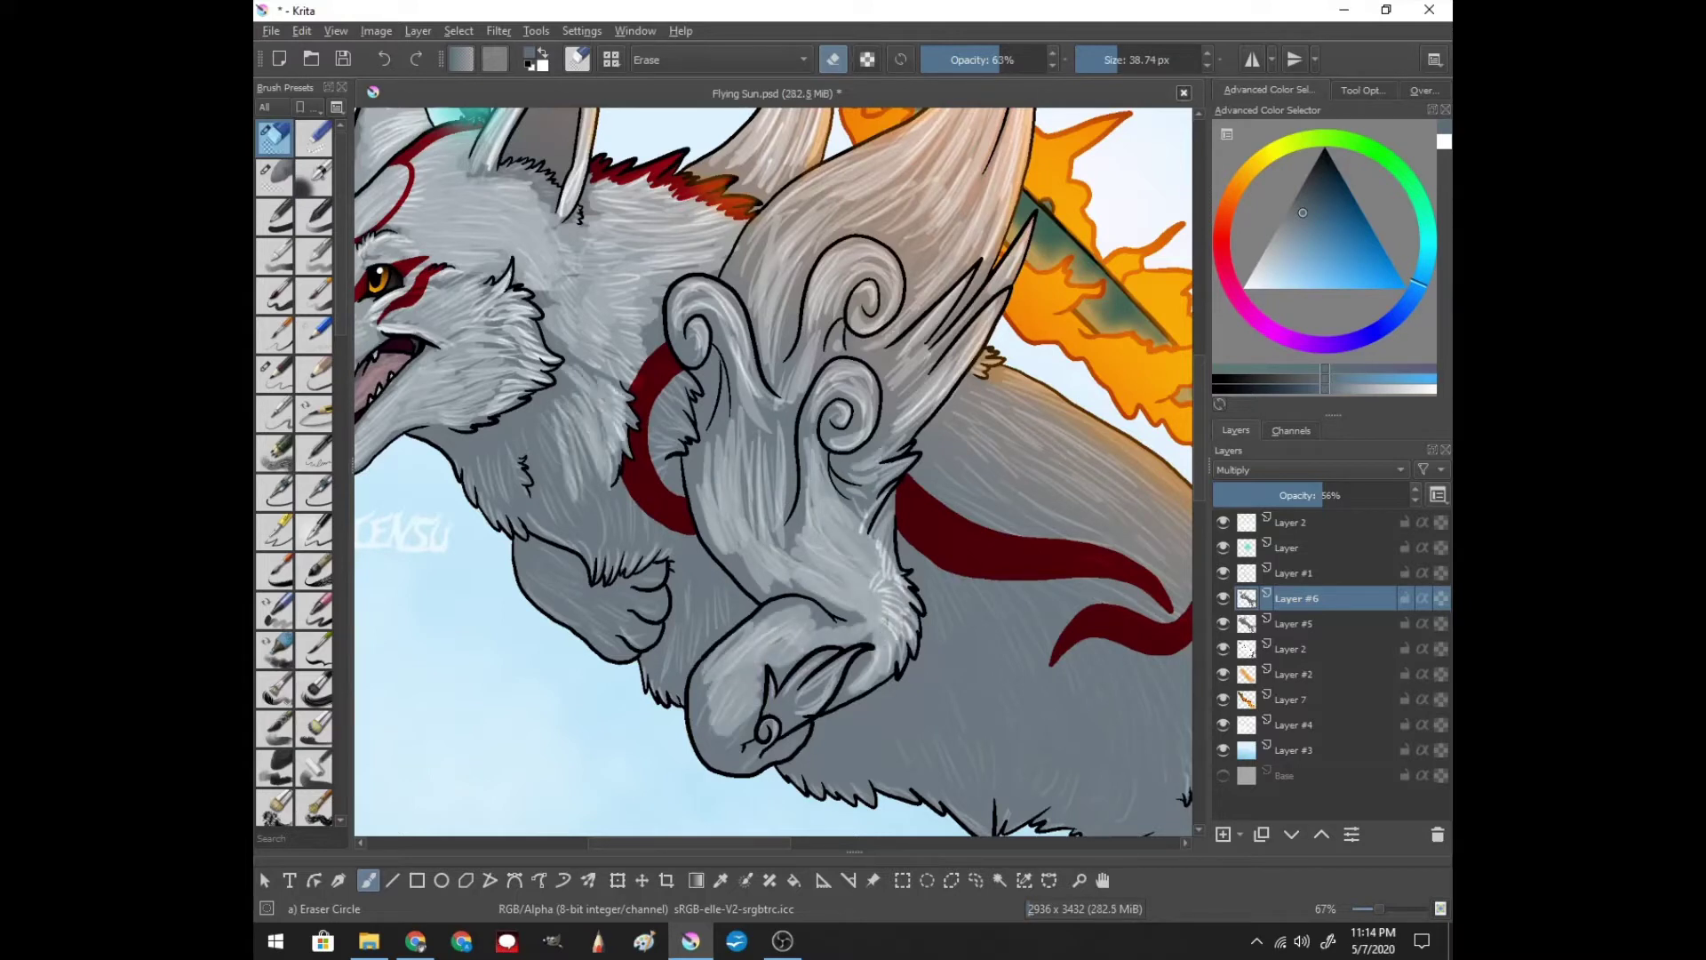
drag(564, 427, 542, 516)
drag(689, 378, 658, 436)
mouse_move(631, 334)
mouse_down()
mouse_move(657, 542)
mouse_move(547, 569)
mouse_up()
drag(636, 498, 502, 497)
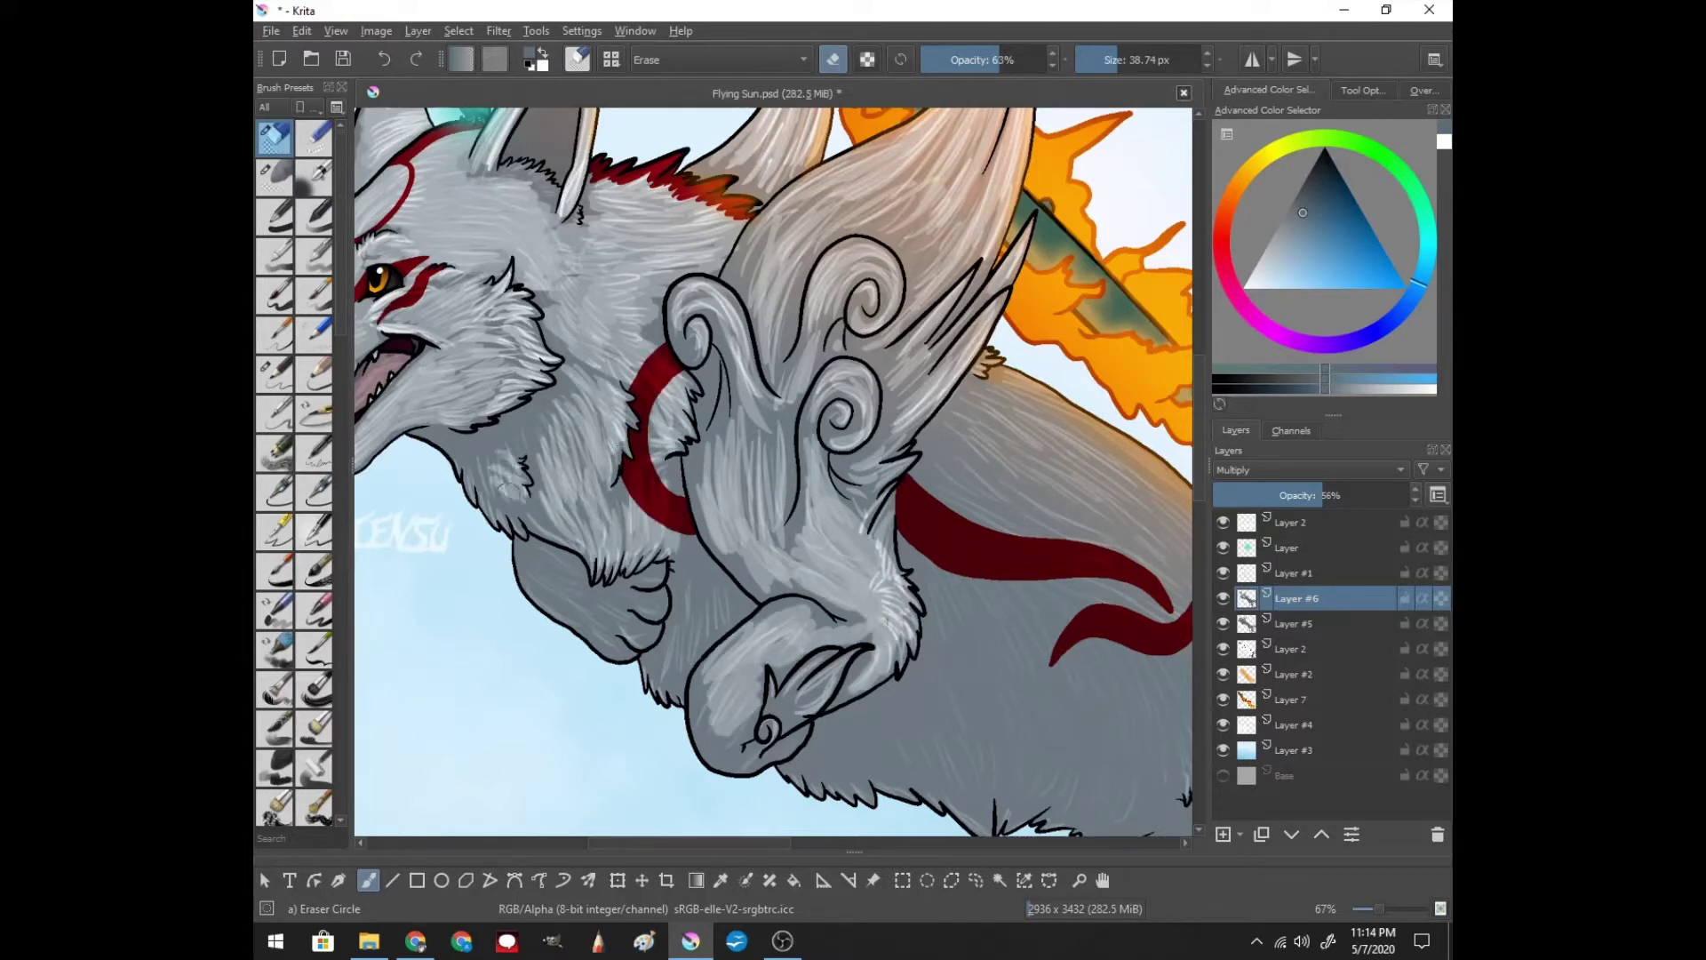
drag(569, 409, 490, 464)
drag(729, 538, 675, 658)
drag(702, 564, 613, 640)
drag(644, 560, 546, 622)
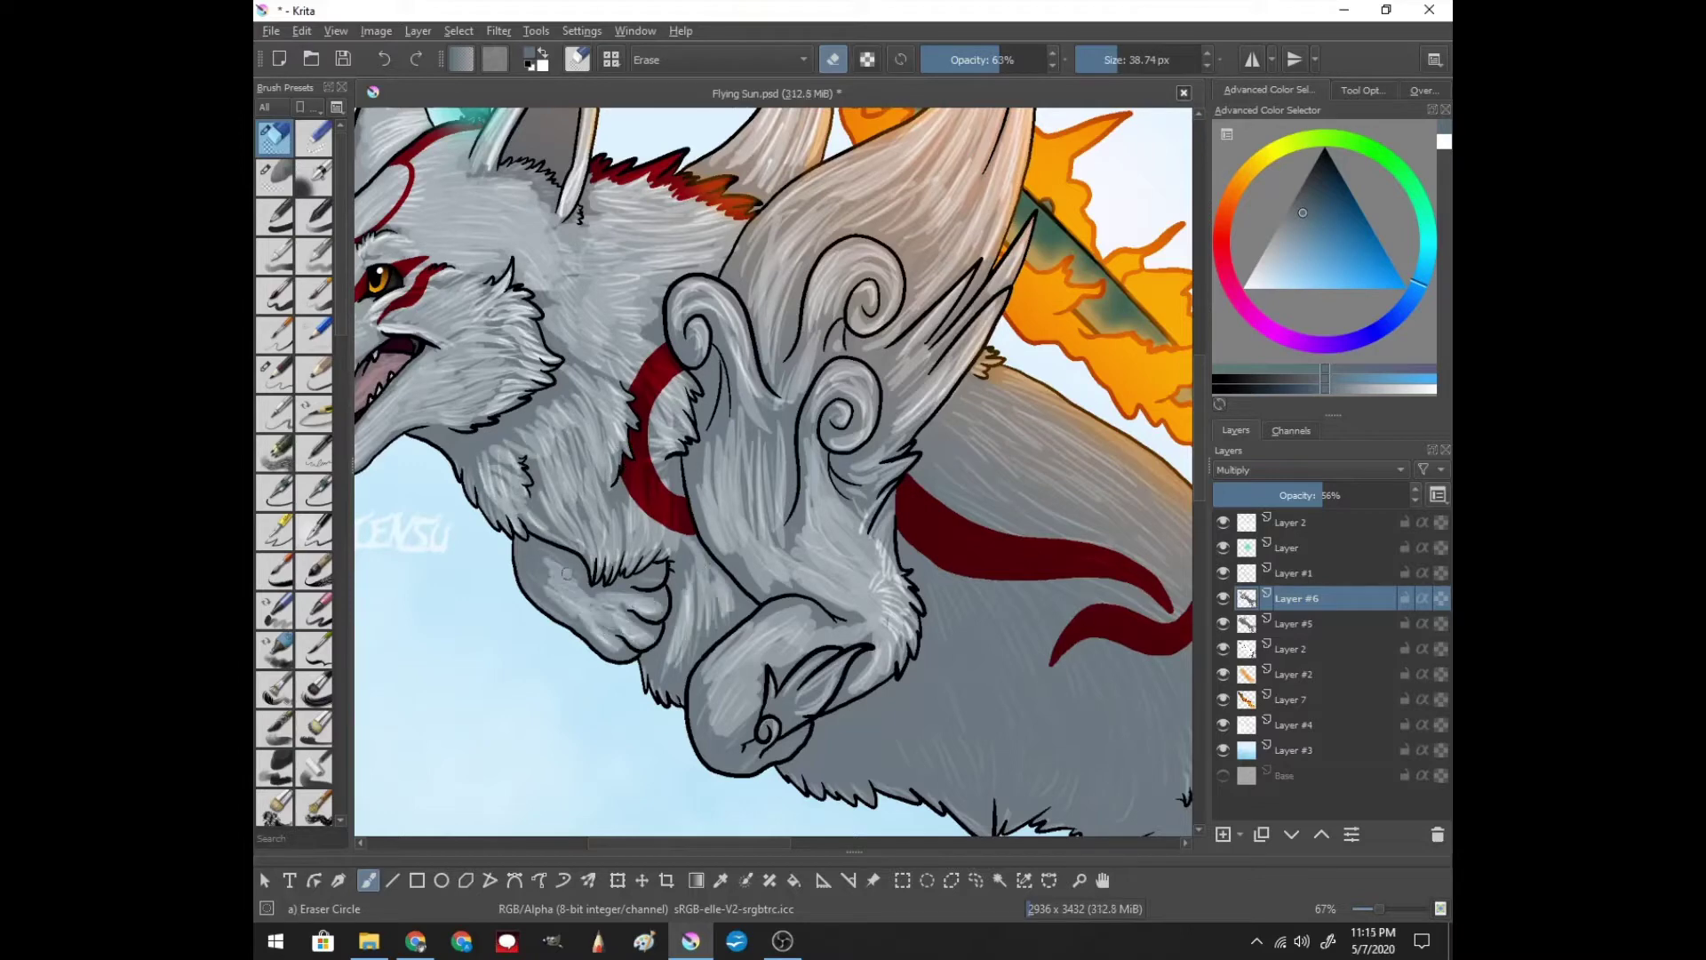
drag(569, 549, 542, 579)
- Erase light streaks over the chin and the start of the back
drag(819, 663, 569, 676)
drag(1075, 404, 916, 569)
drag(1129, 418, 889, 662)
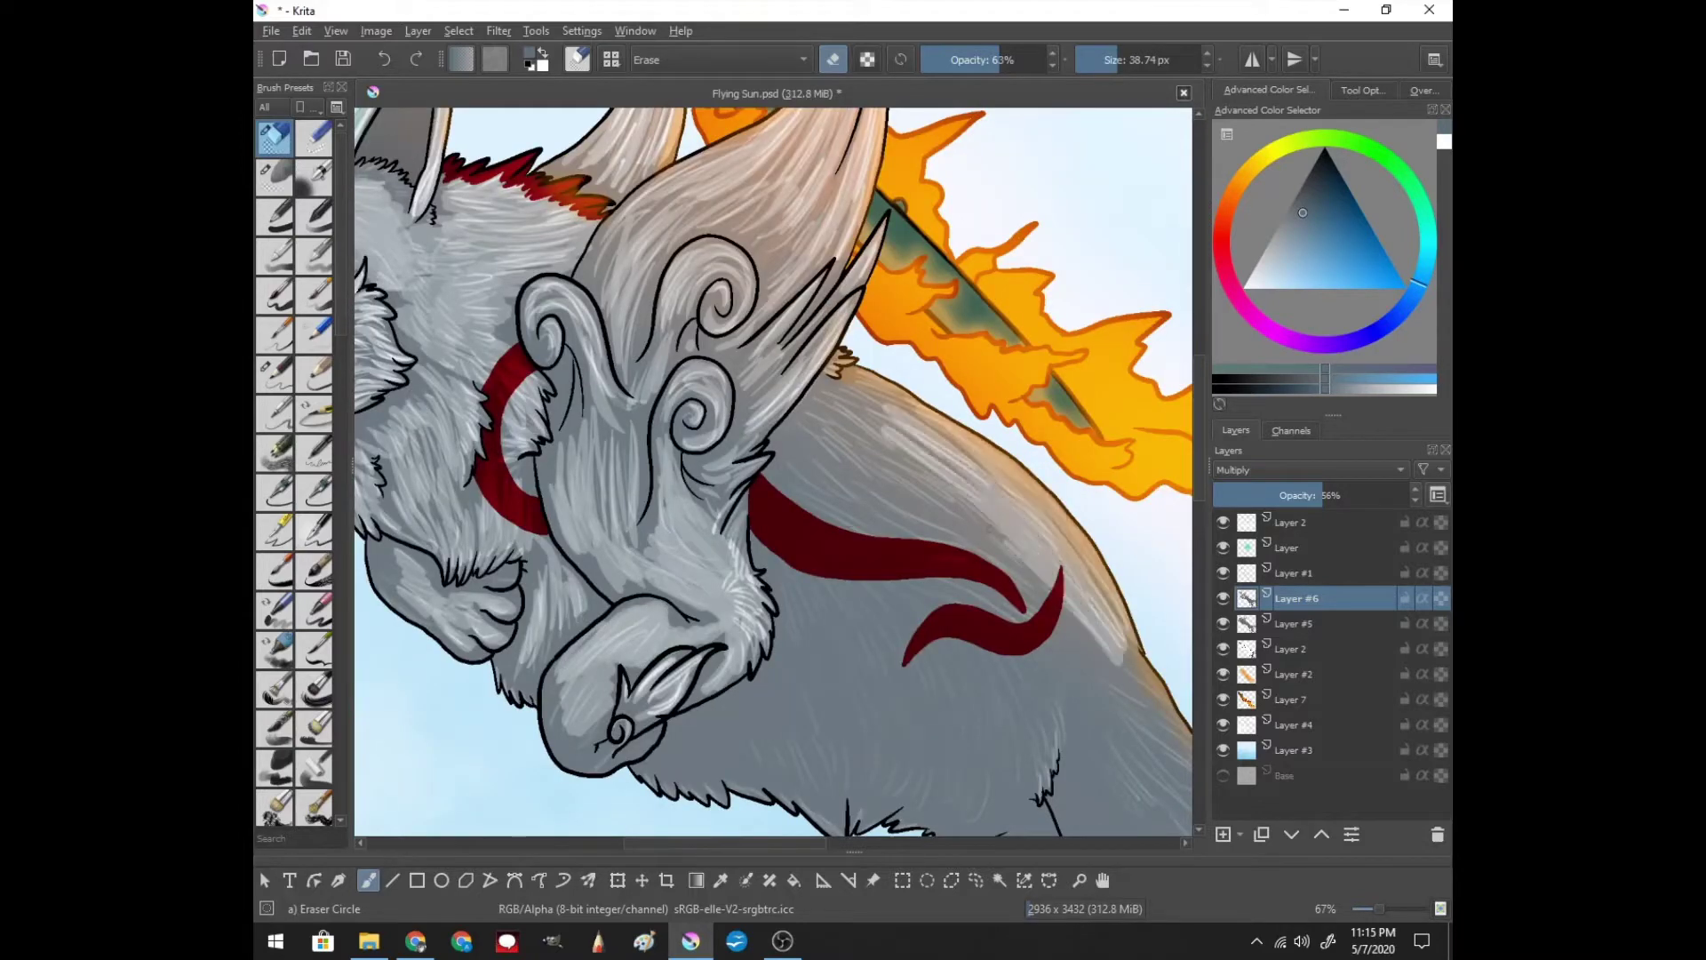
drag(1049, 440, 818, 622)
drag(1085, 471, 973, 453)
- Add more pale streaks along the wolf's back and across the chest
drag(1111, 404, 804, 622)
drag(978, 400, 840, 489)
drag(1031, 560, 934, 622)
drag(978, 578, 795, 404)
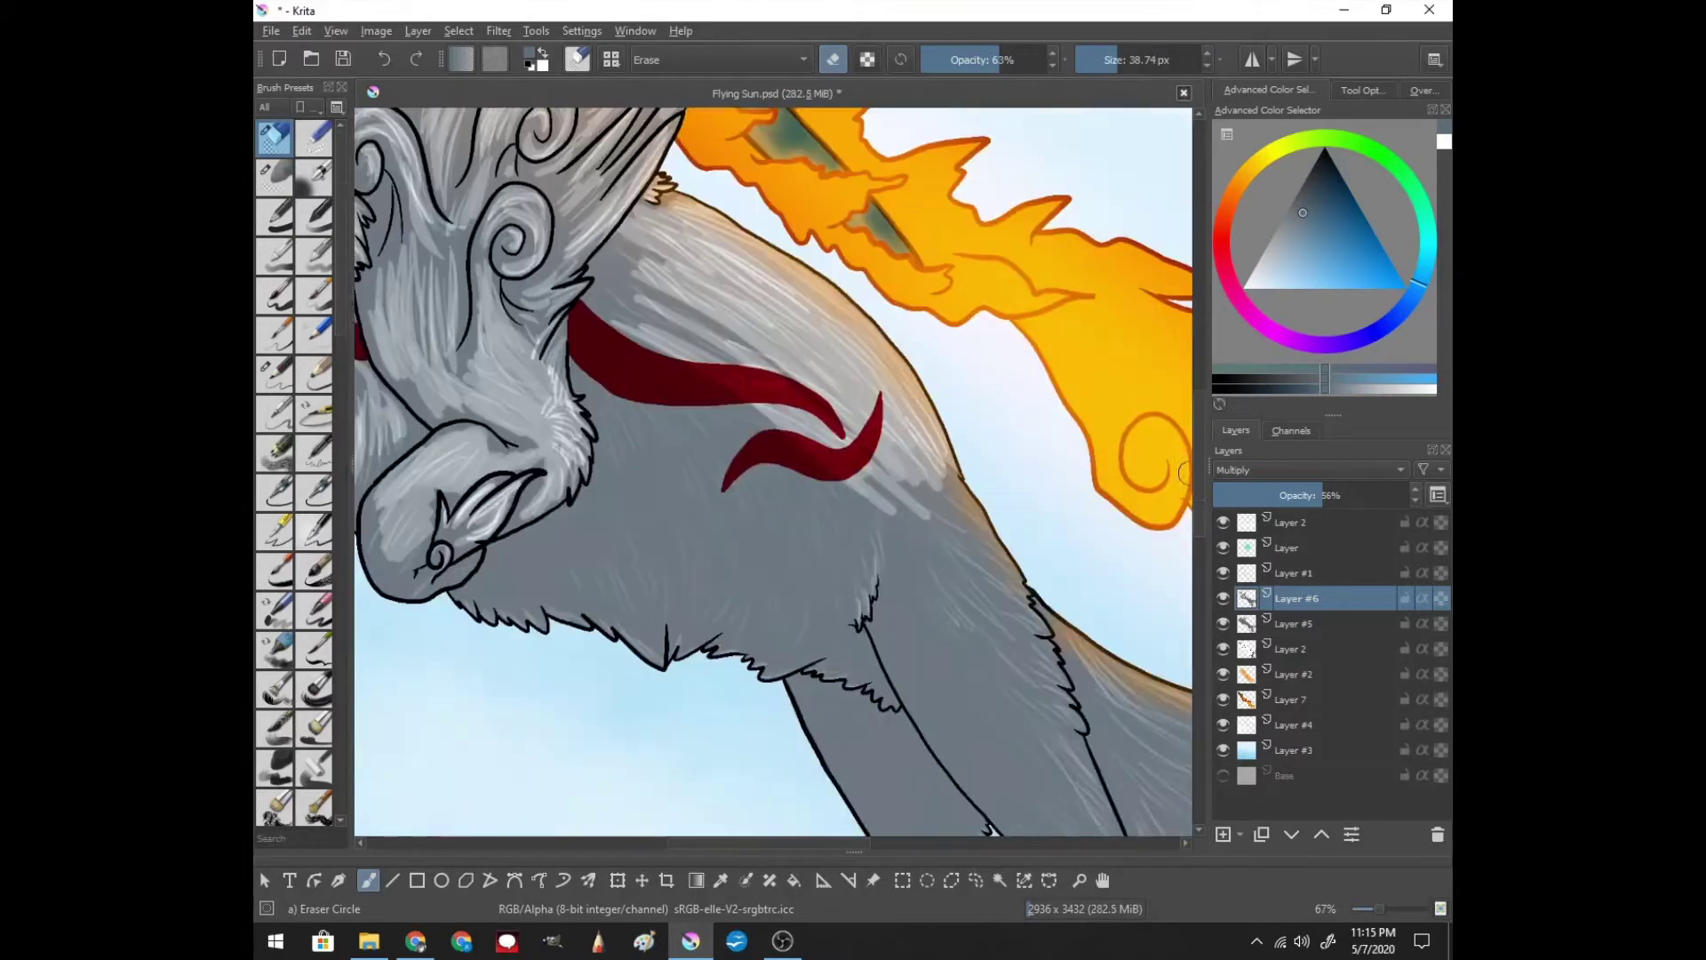
drag(808, 471, 551, 569)
drag(622, 391, 507, 578)
drag(711, 248, 613, 347)
mouse_move(871, 462)
mouse_down()
mouse_move(738, 622)
mouse_move(746, 645)
mouse_up()
- Erase light streaks through the lower body fur and down the legs
drag(889, 756, 737, 480)
scroll(800, 533, down, 2)
scroll(800, 533, down, 3)
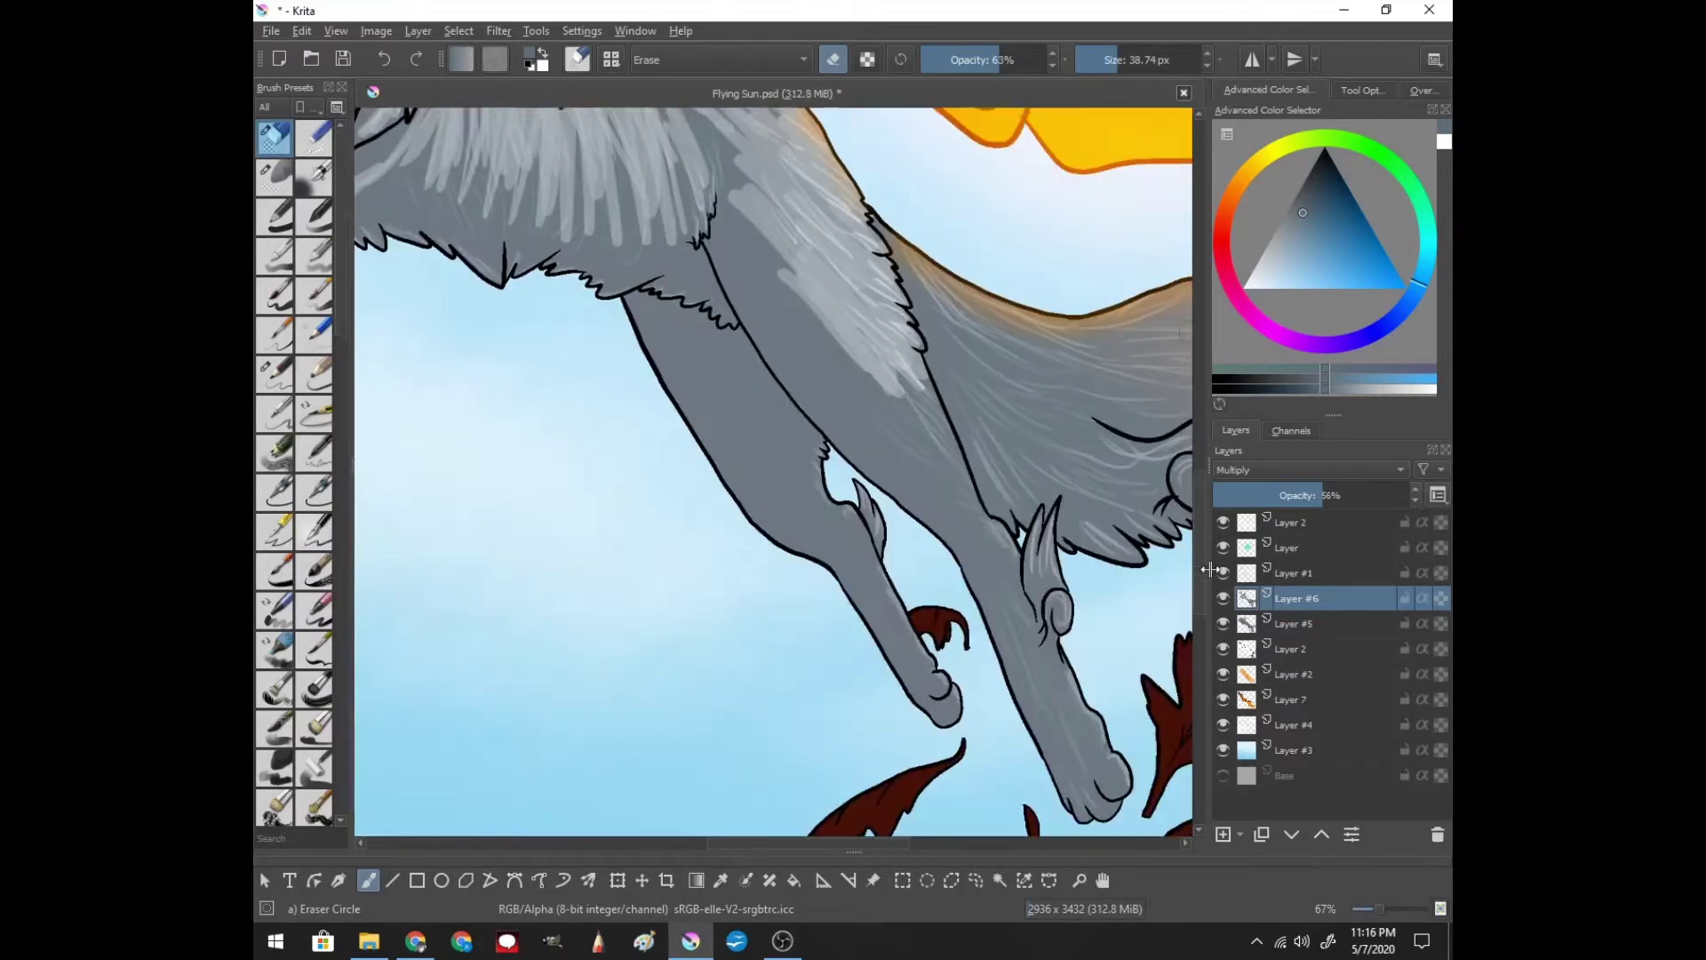
drag(968, 489, 856, 317)
drag(813, 435, 804, 484)
drag(800, 391, 838, 505)
drag(884, 560, 928, 654)
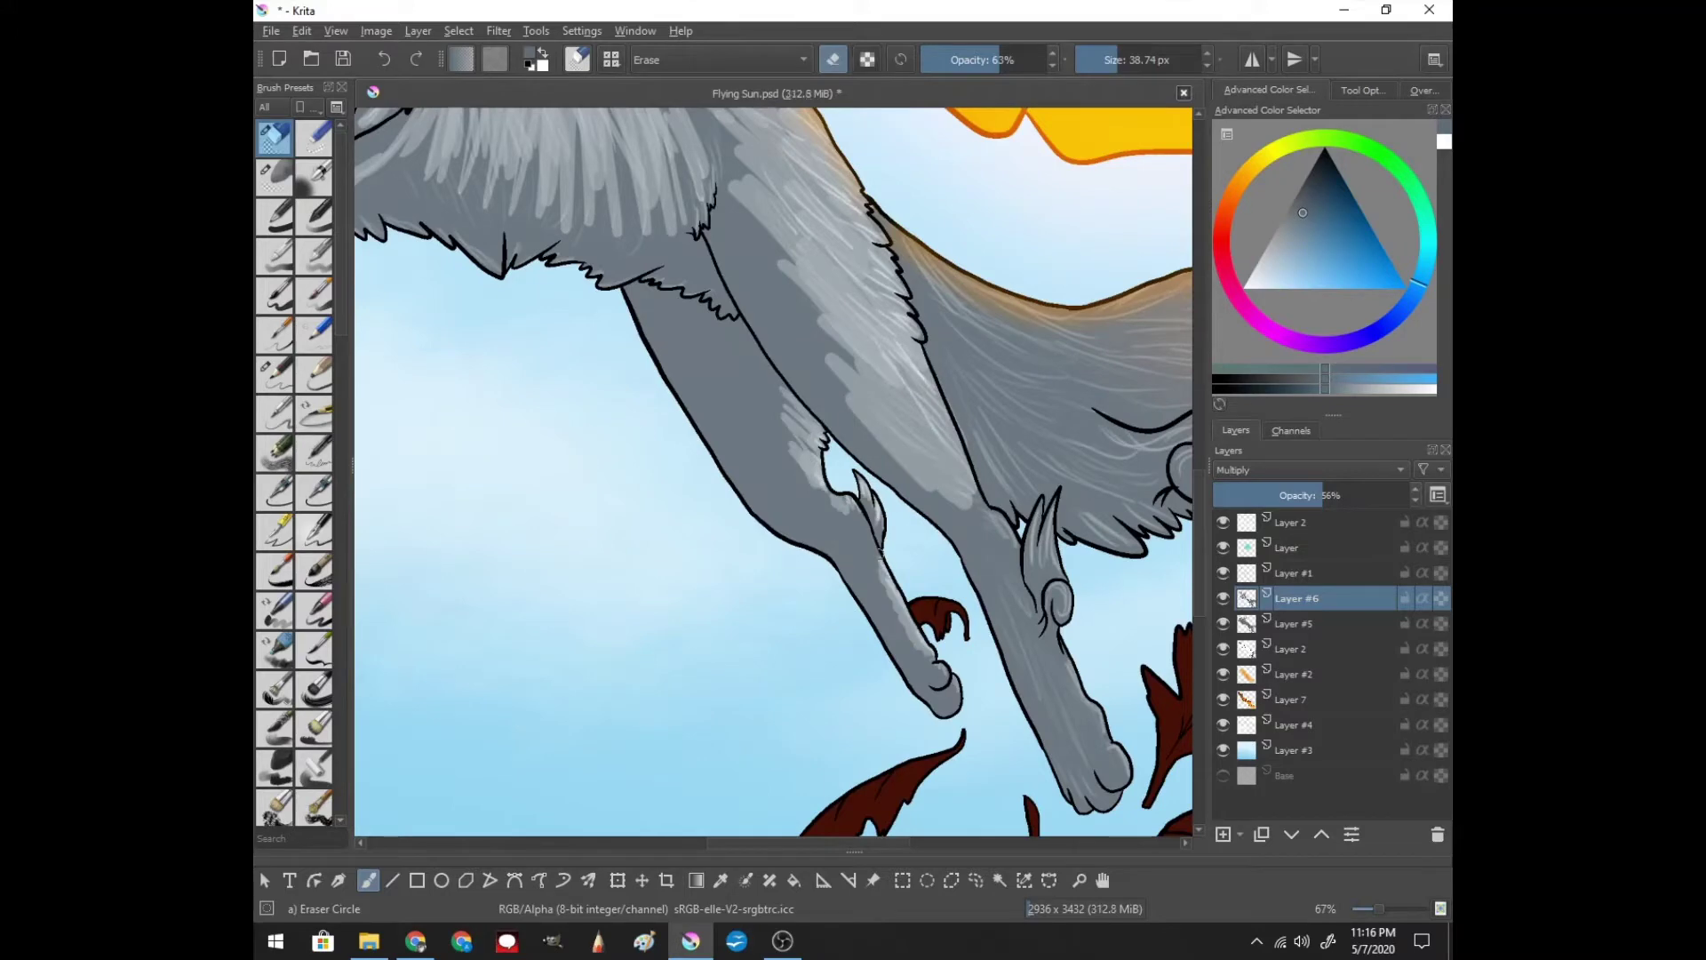
scroll(889, 622, right, 3)
mouse_move(738, 511)
mouse_down()
mouse_move(787, 569)
mouse_move(853, 773)
mouse_move(836, 782)
mouse_up()
- Streak pale highlights across the upper tail and hip fur around the swirl
scroll(657, 469, right, 2)
drag(839, 267, 524, 320)
drag(1023, 293, 787, 444)
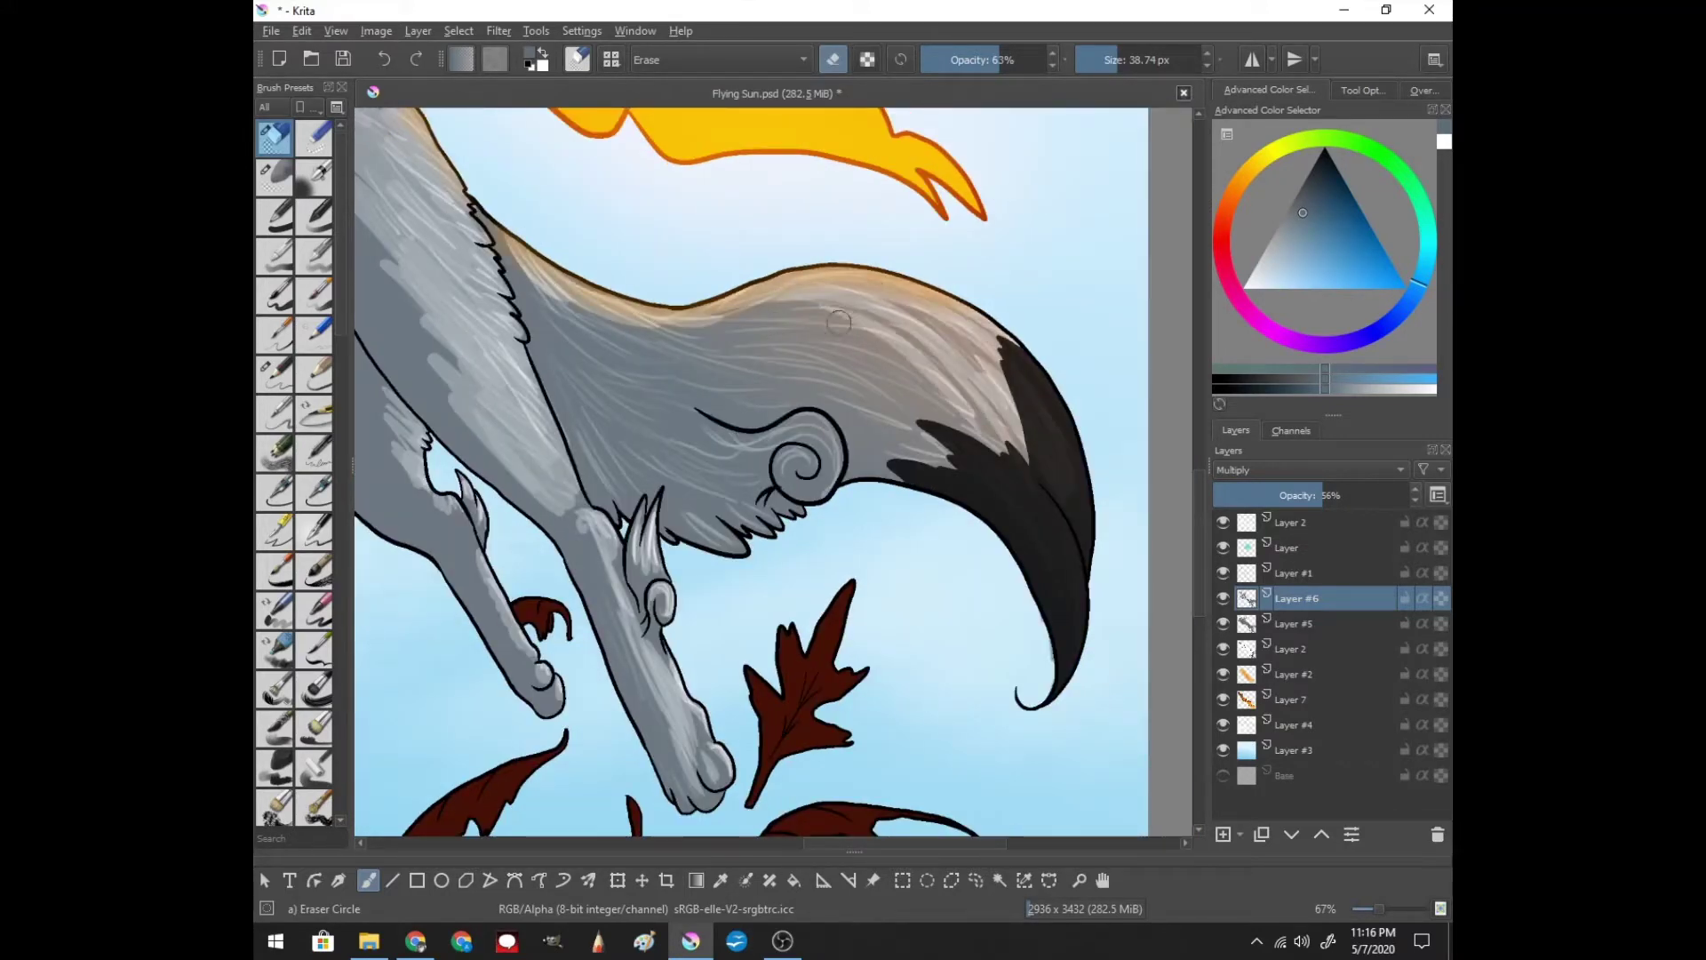
drag(977, 311, 746, 462)
drag(925, 342, 675, 391)
drag(853, 391, 533, 284)
mouse_move(951, 311)
mouse_down()
mouse_move(862, 462)
mouse_move(675, 480)
mouse_up()
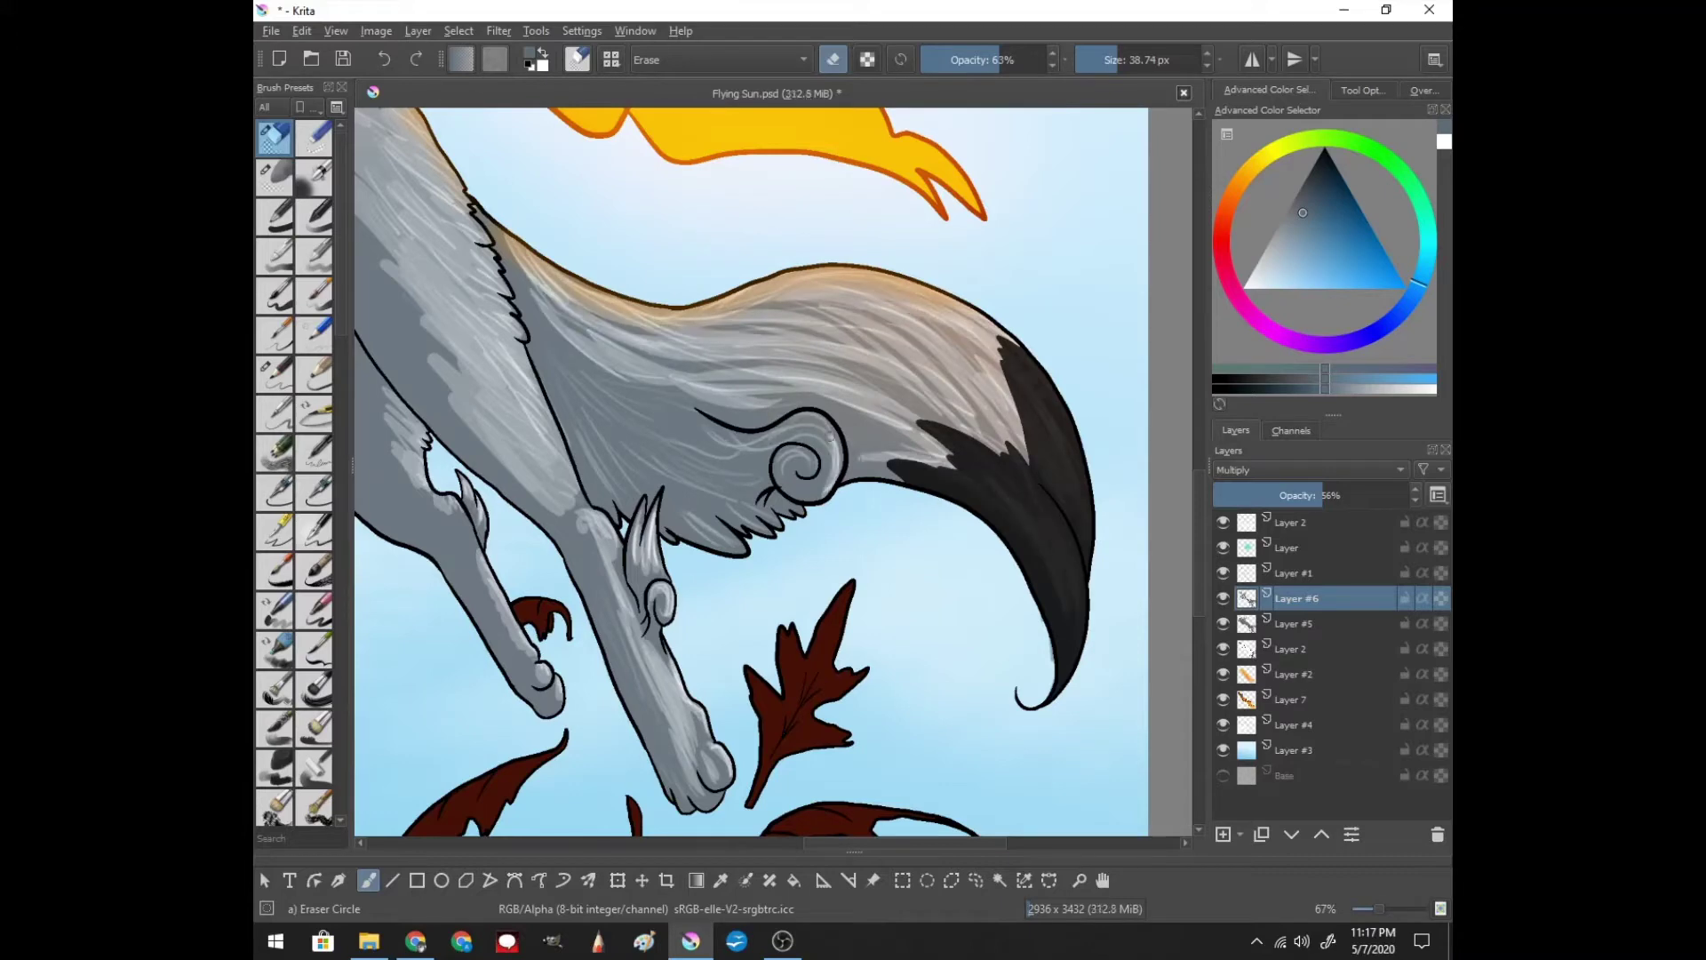
drag(836, 418, 631, 485)
drag(667, 382, 569, 475)
drag(760, 491, 731, 530)
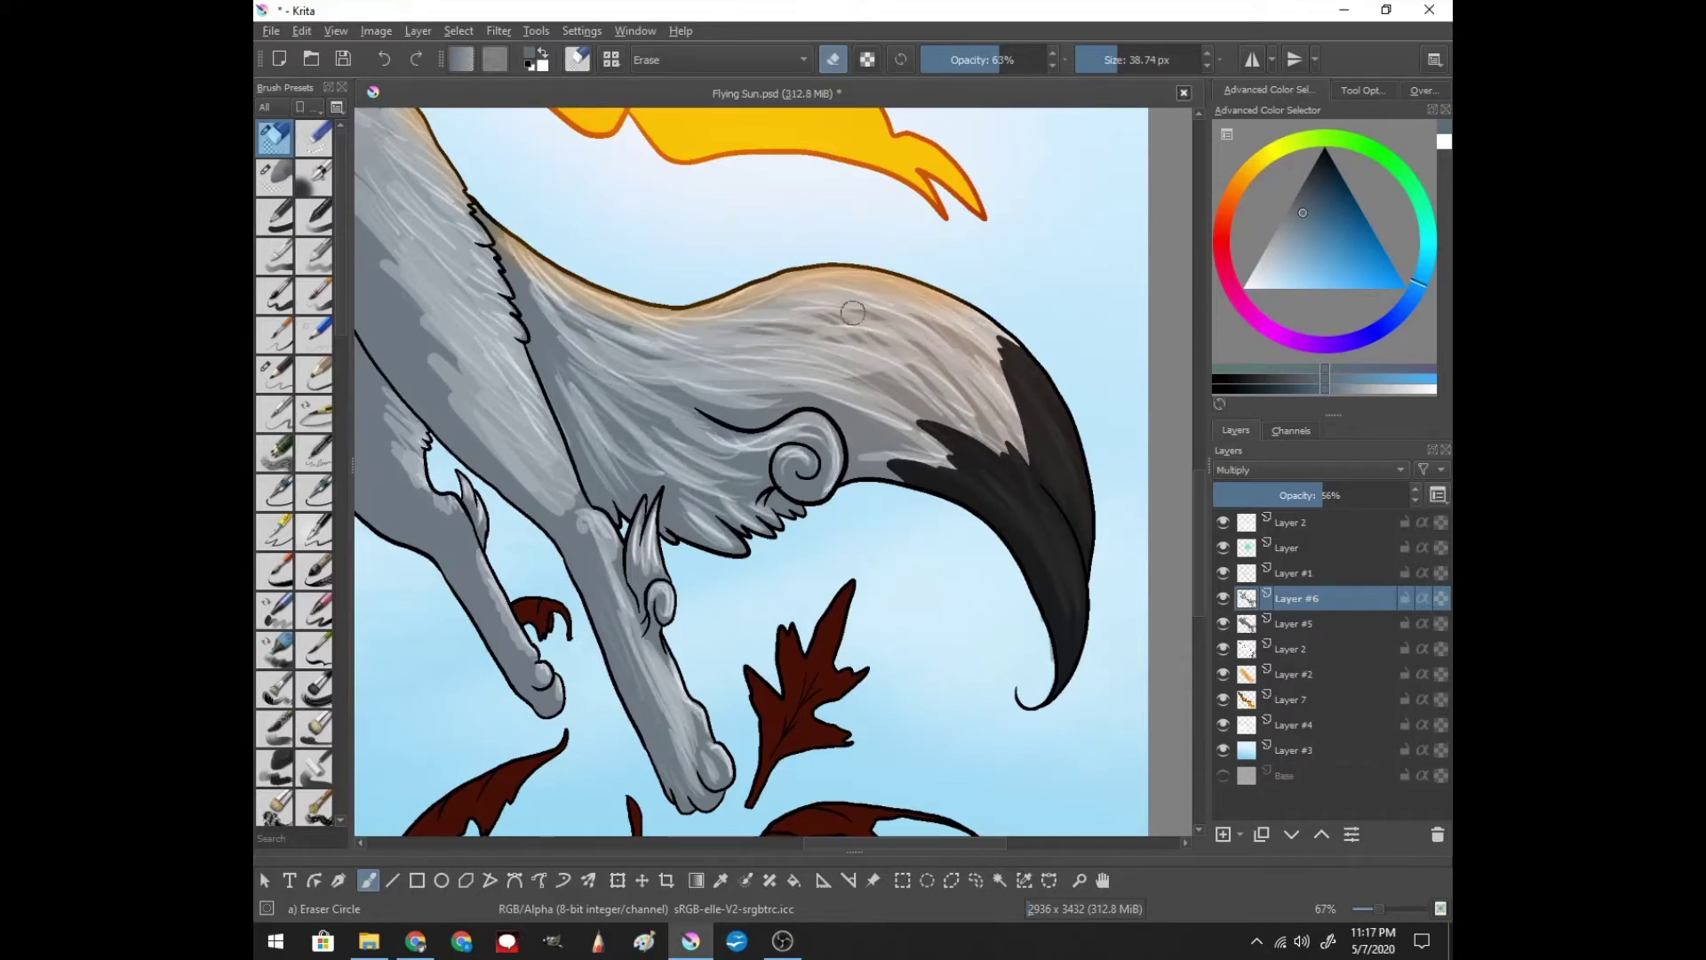
- Erase dark shading from the upper-left part of the middle leaf
scroll(828, 396, down, 5)
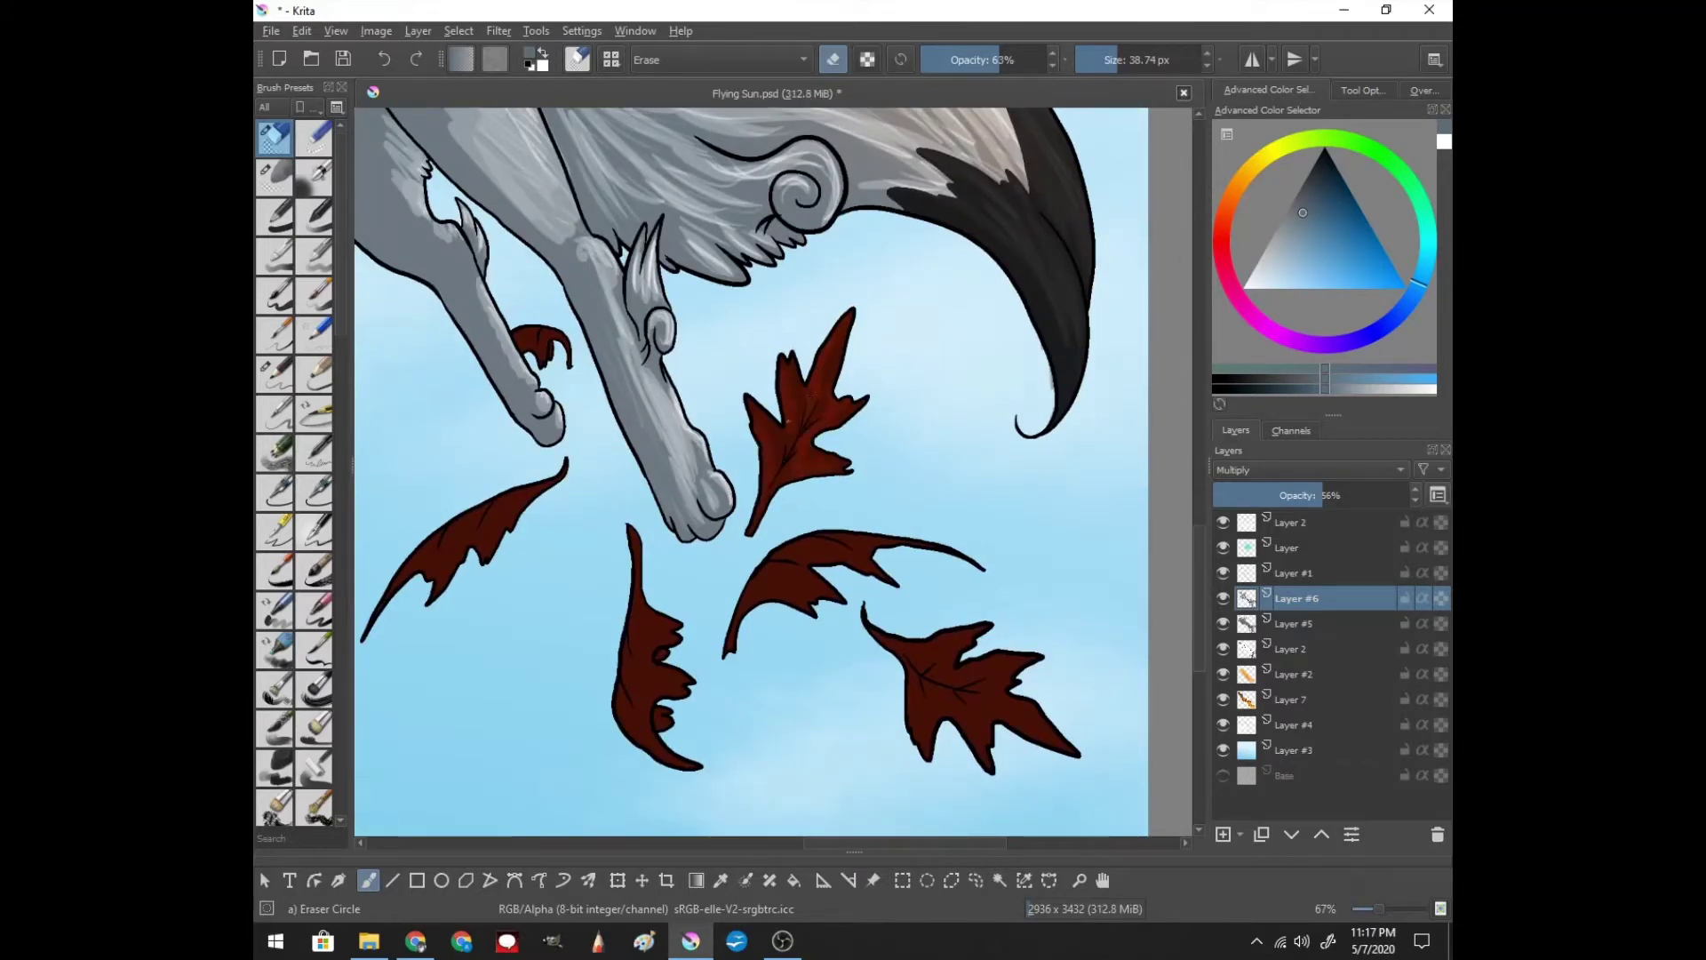
drag(833, 542, 768, 594)
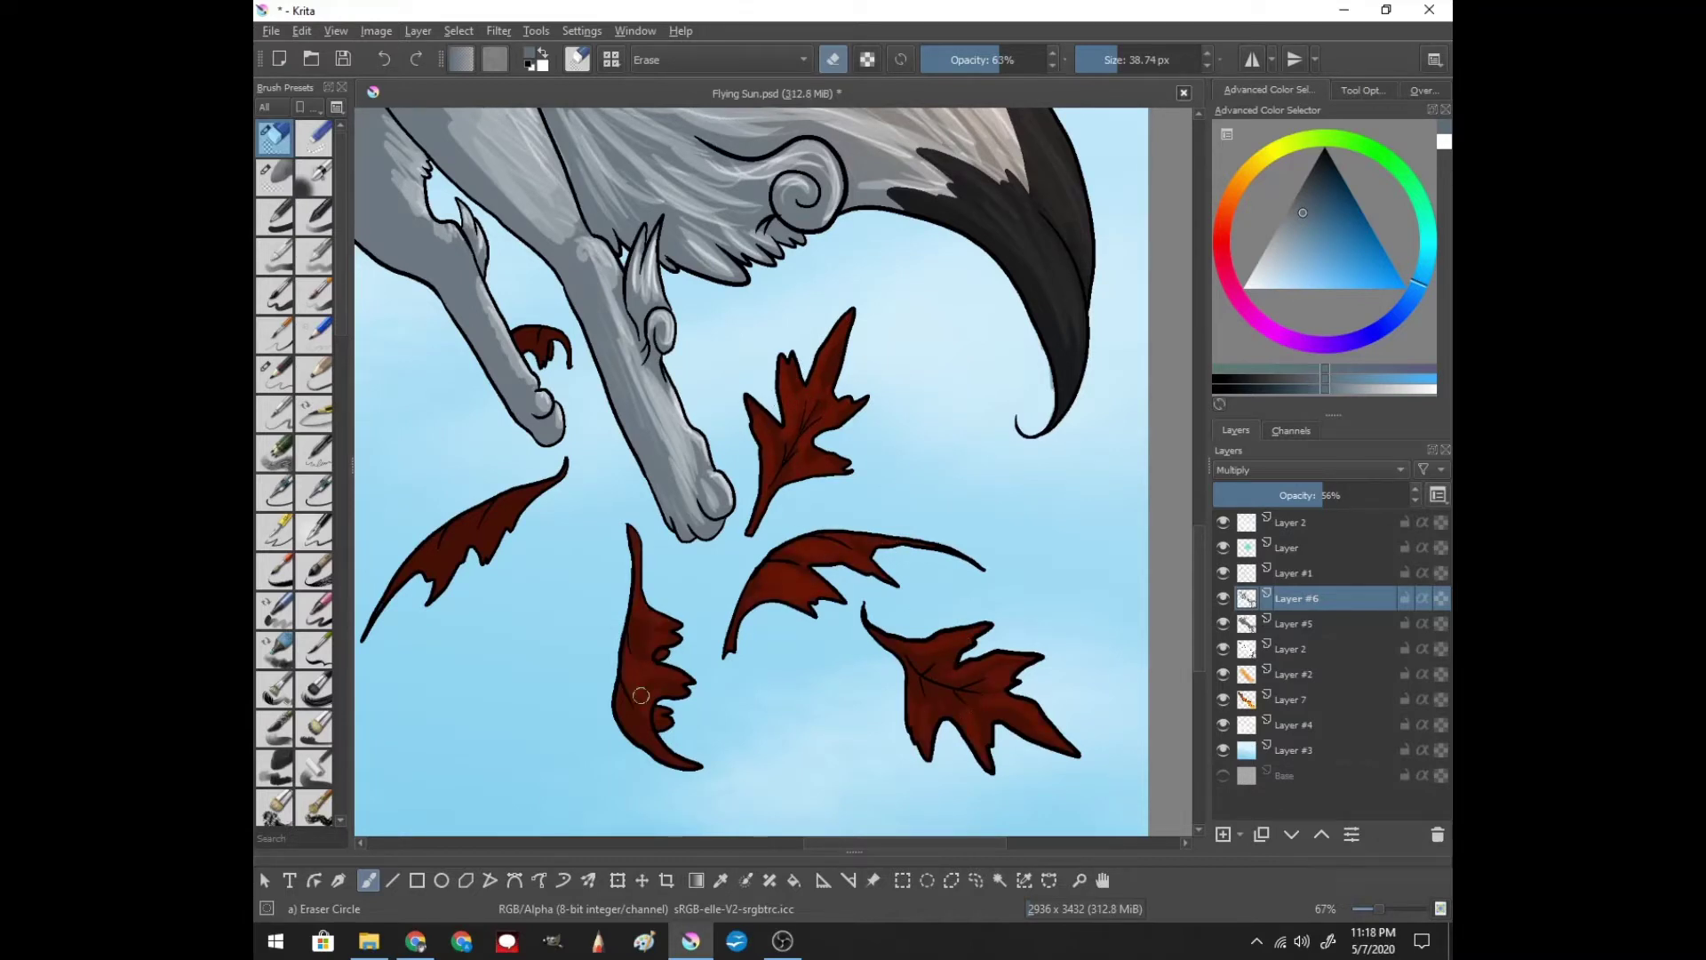
scroll(750, 330, left, 4)
- Select Layer #5 and lower its opacity to 21%
scroll(773, 471, up, 15)
click(1294, 622)
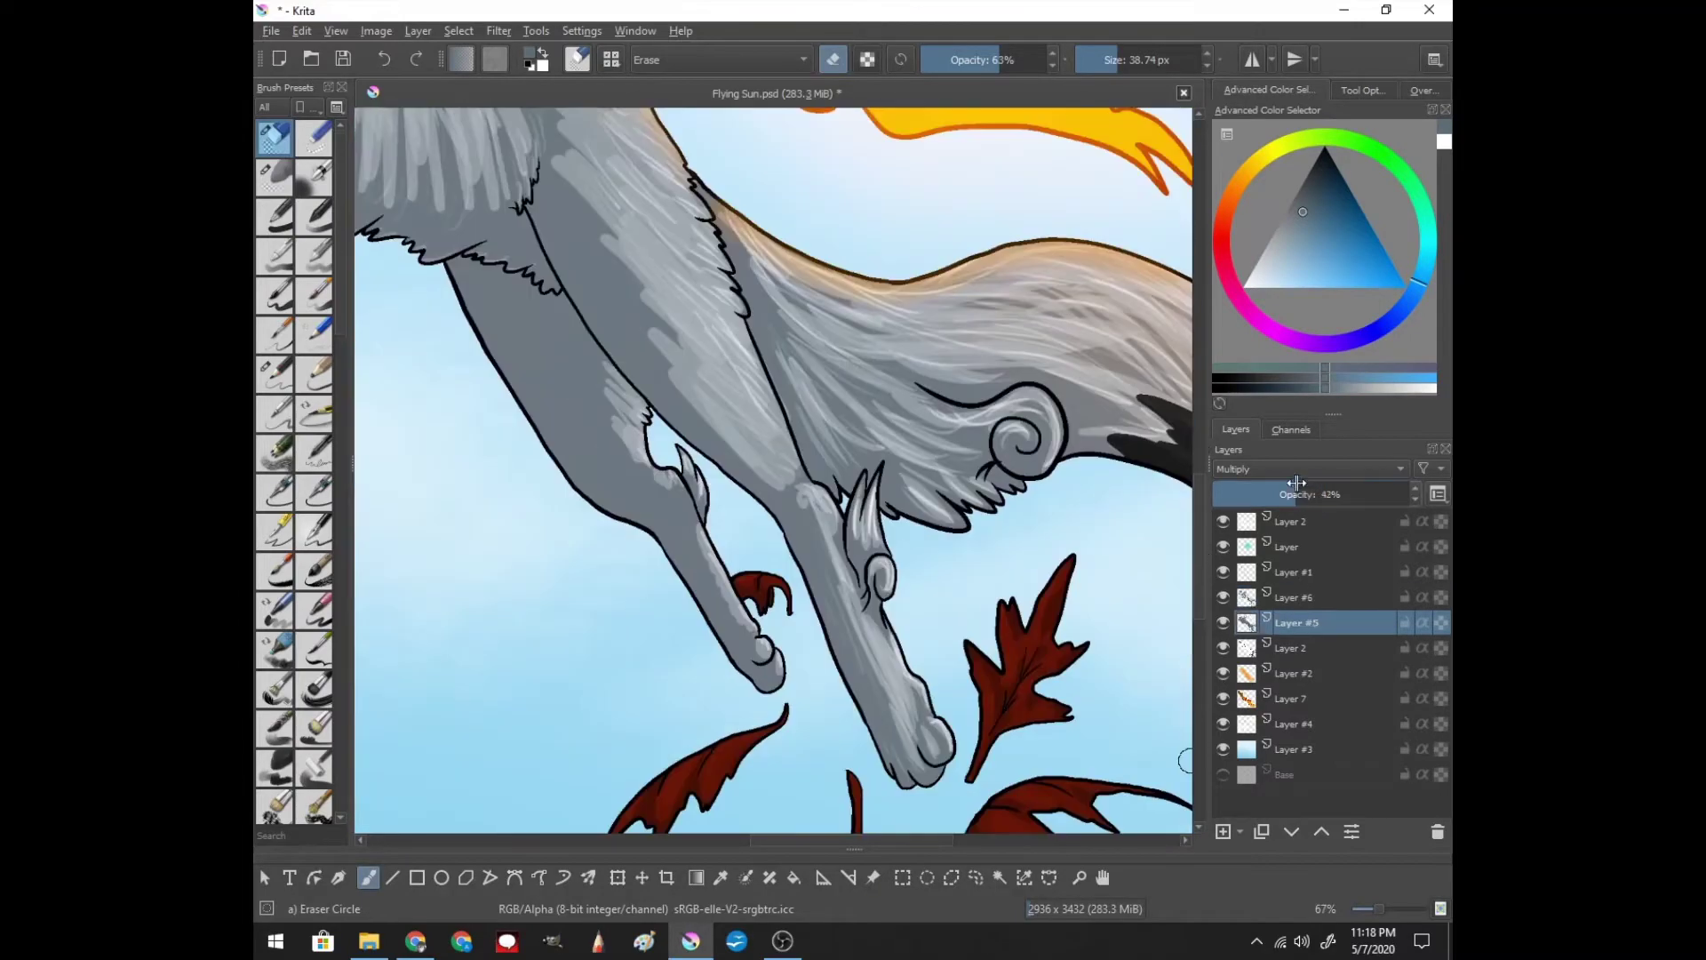
drag(1322, 494, 1253, 494)
scroll(1196, 448, down, 3)
scroll(1197, 448, down, 5)
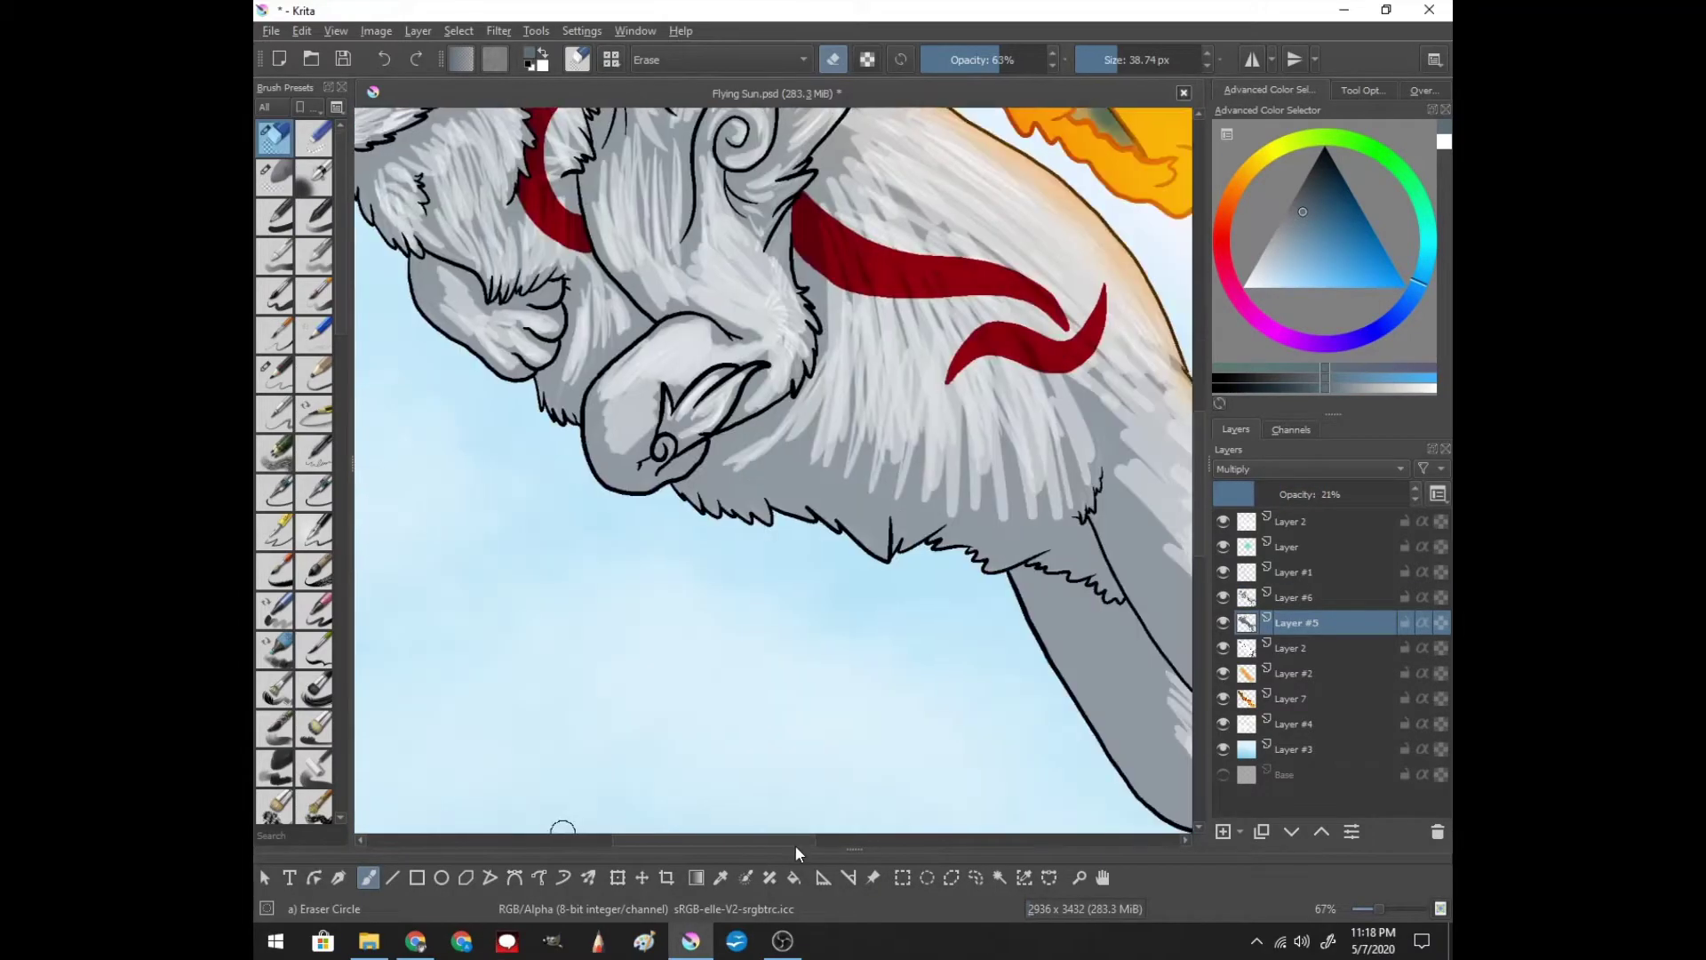
scroll(1197, 448, down, 5)
- Toggle Layer 2's visibility off and back on to compare the painting
click(1294, 648)
click(1223, 648)
click(1247, 622)
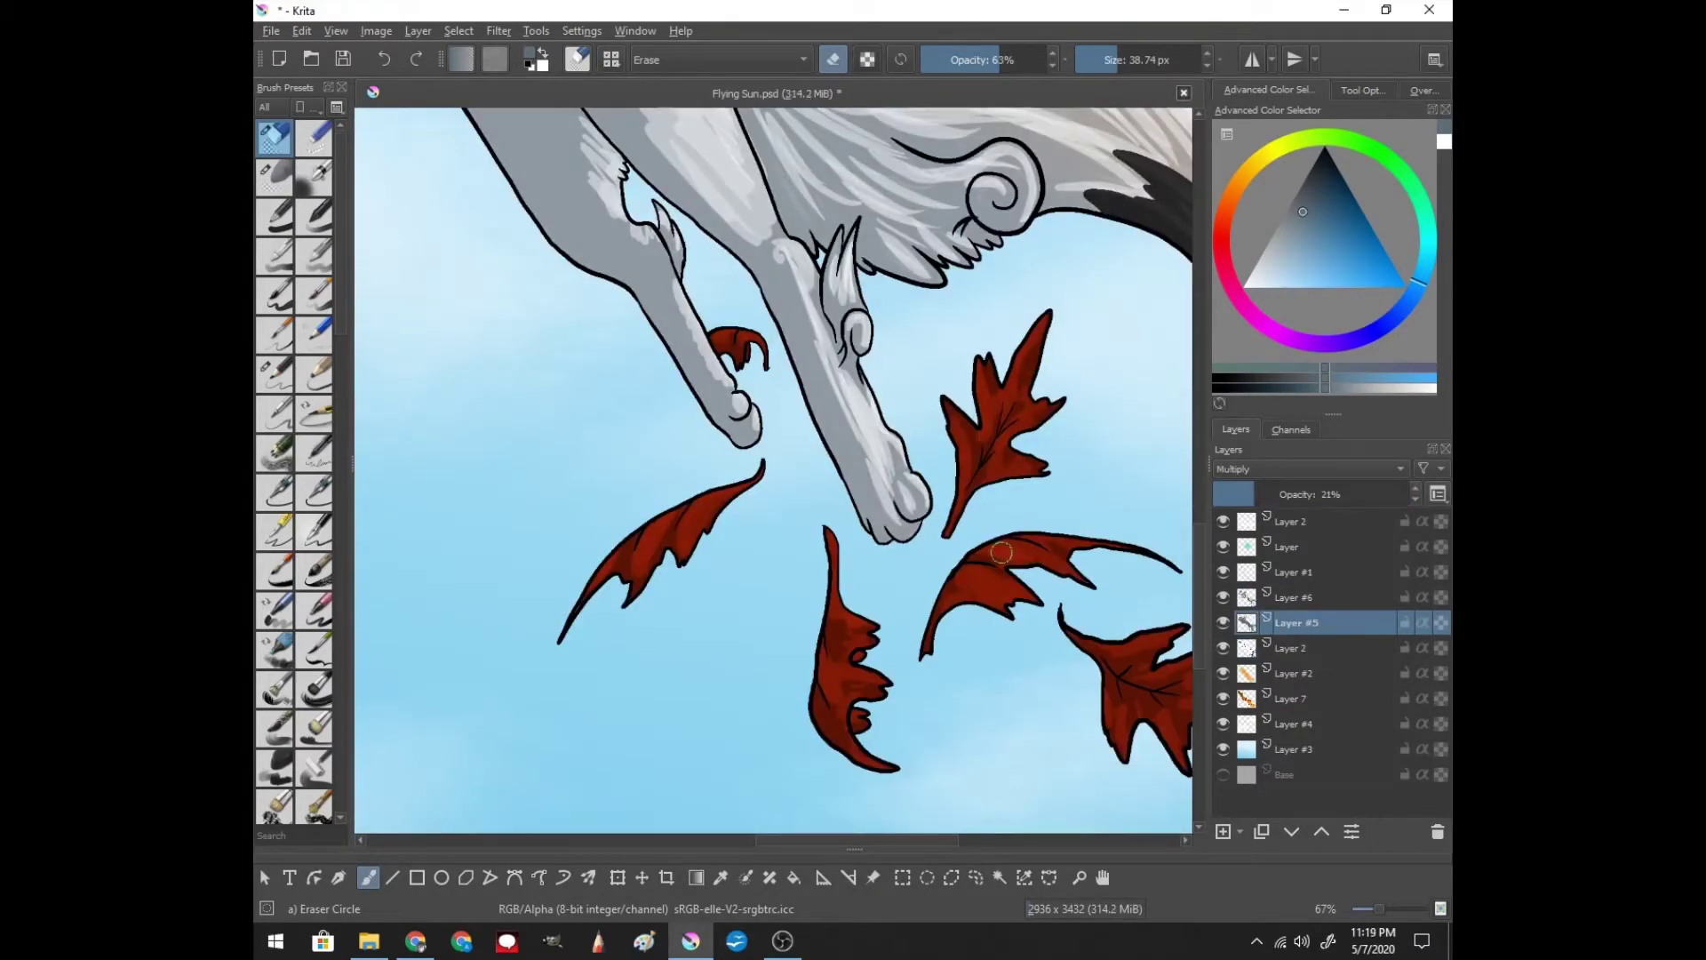
scroll(996, 818, down, 1)
scroll(995, 817, down, 1)
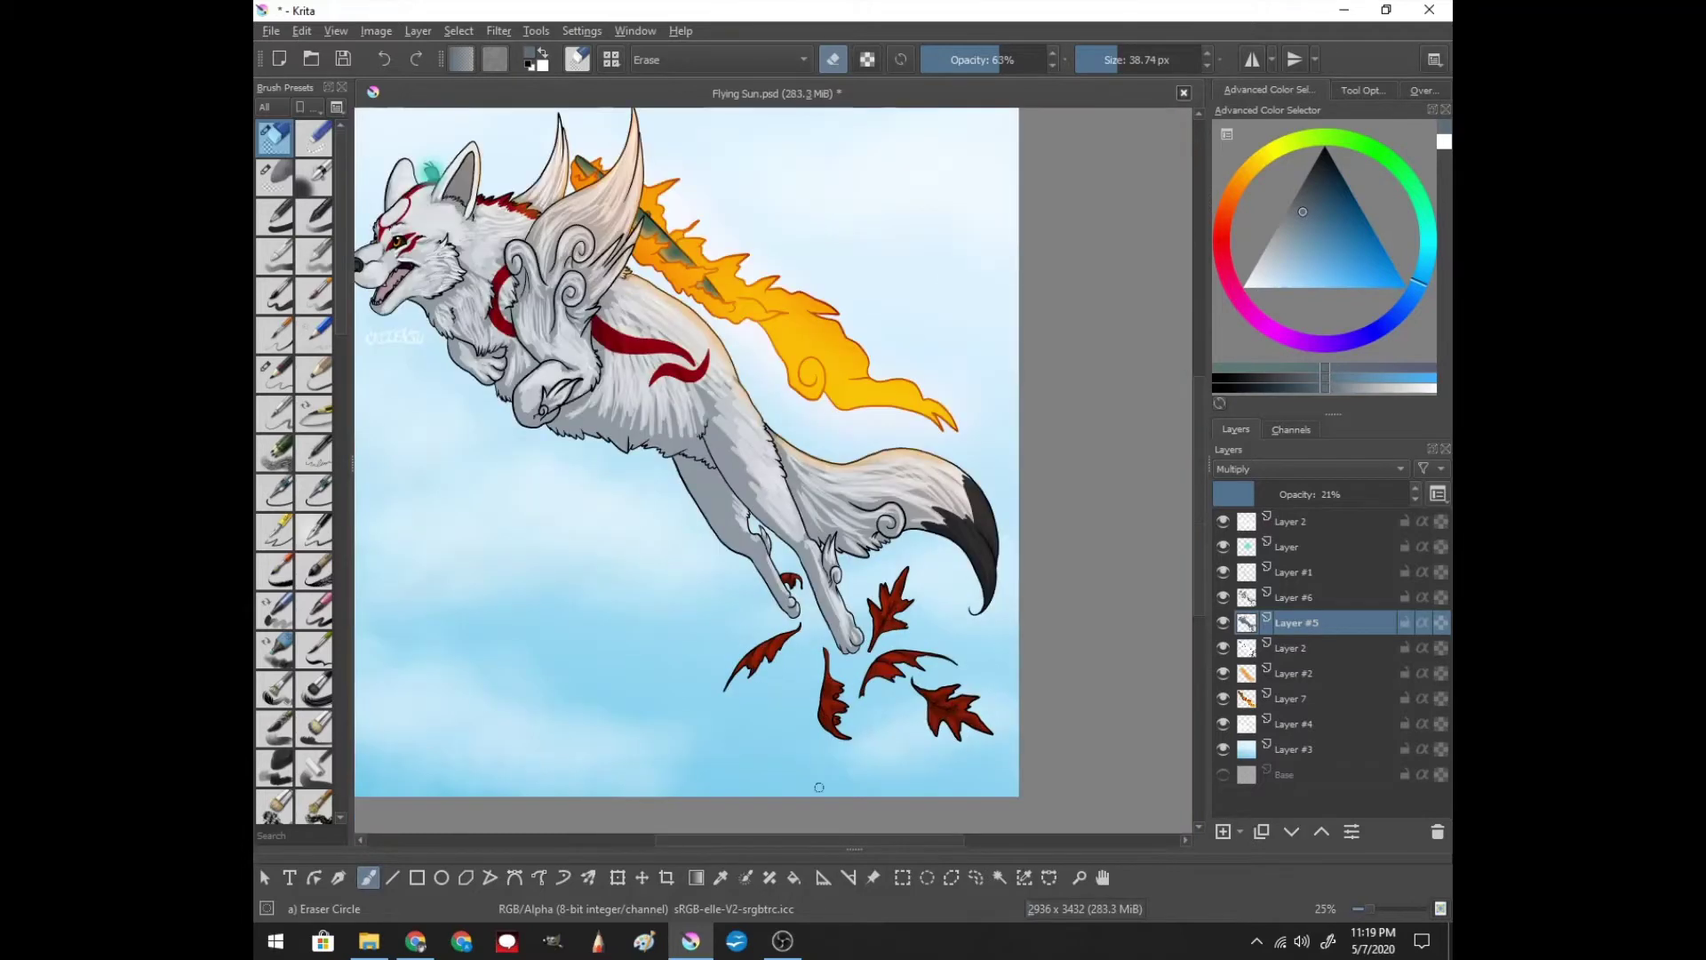
scroll(995, 818, down, 1)
- Save the painting as Flying Sun.psd
click(274, 374)
key(ctrl+s)
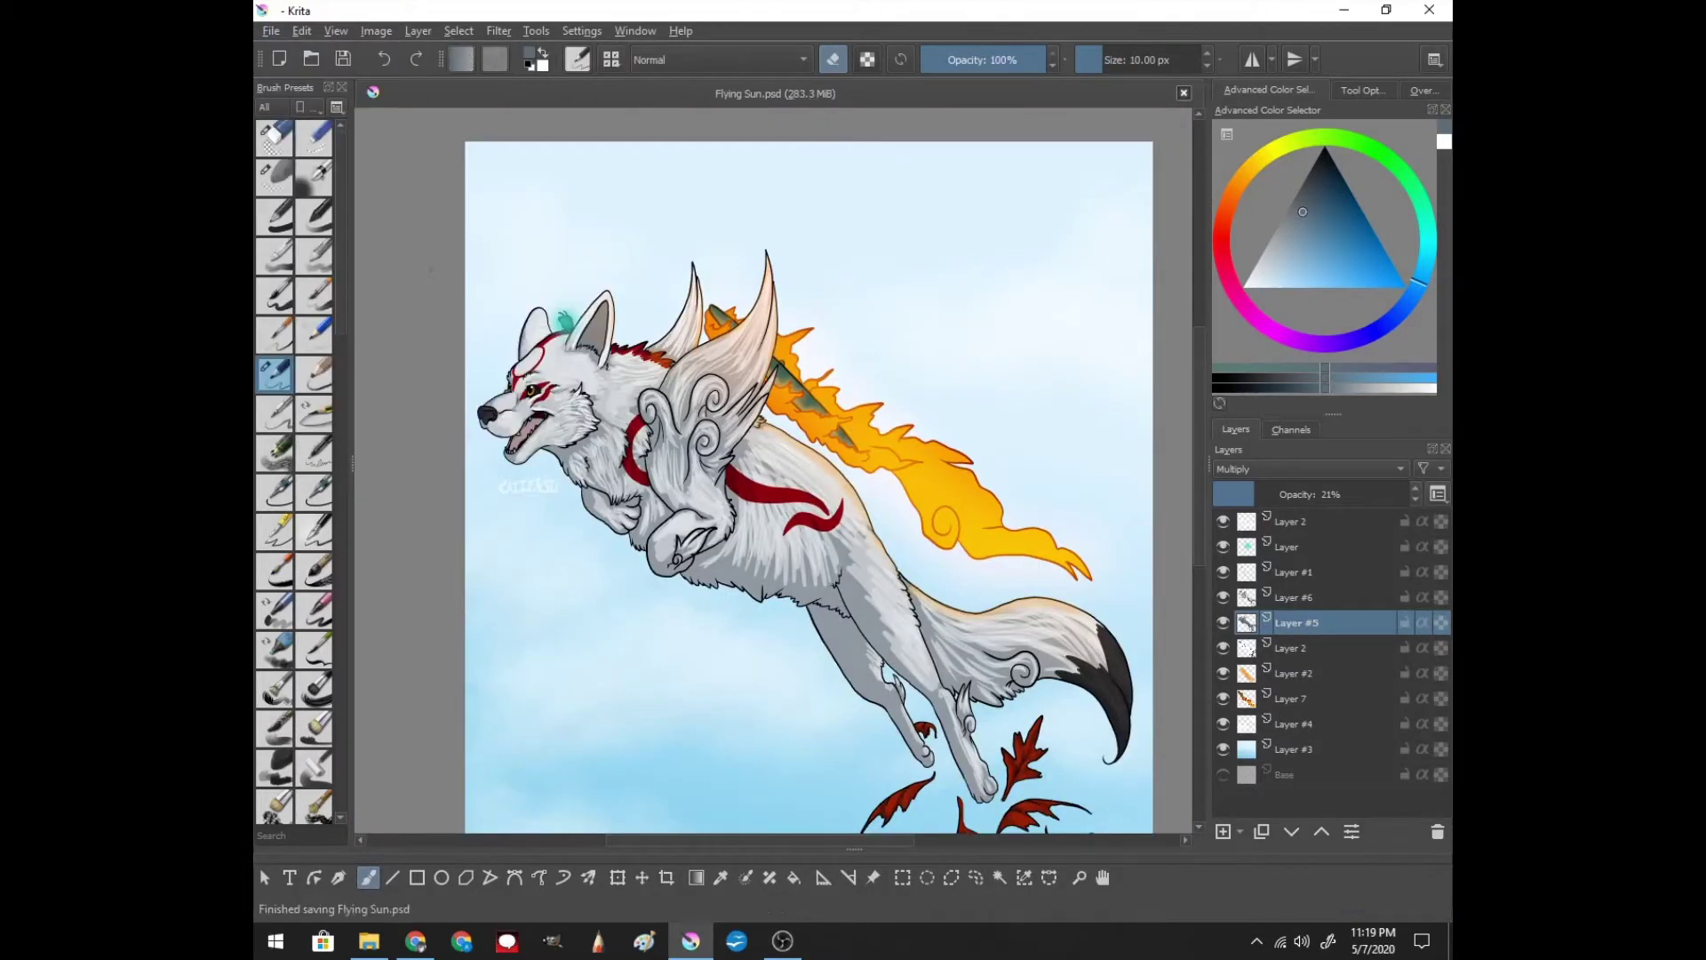
key(ctrl+plus)
key(ctrl+plus)
scroll(302, 444, down, 3)
- With the Blender Textured Soft preset, zoom in and blend the body fur shading
click(274, 477)
scroll(1058, 355, up, 1)
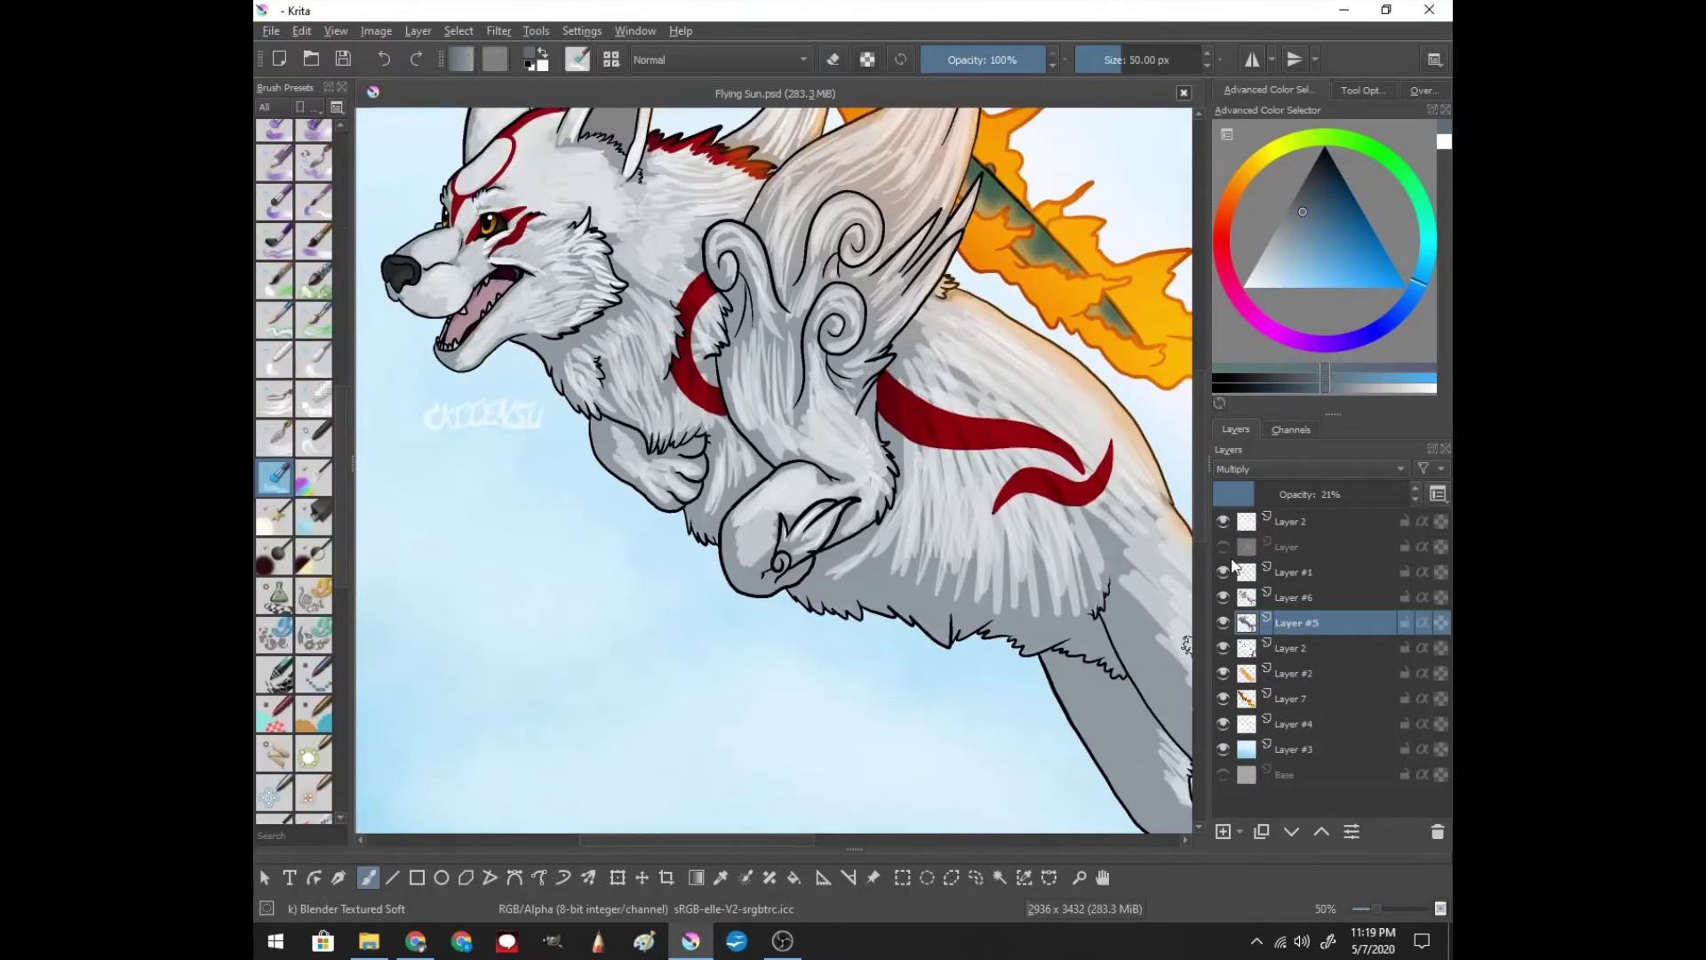
scroll(1058, 355, up, 1)
key(Page_Up)
mouse_move(955, 471)
mouse_down()
mouse_move(979, 649)
mouse_move(1135, 534)
mouse_move(1085, 438)
mouse_move(1112, 666)
mouse_move(808, 671)
mouse_up()
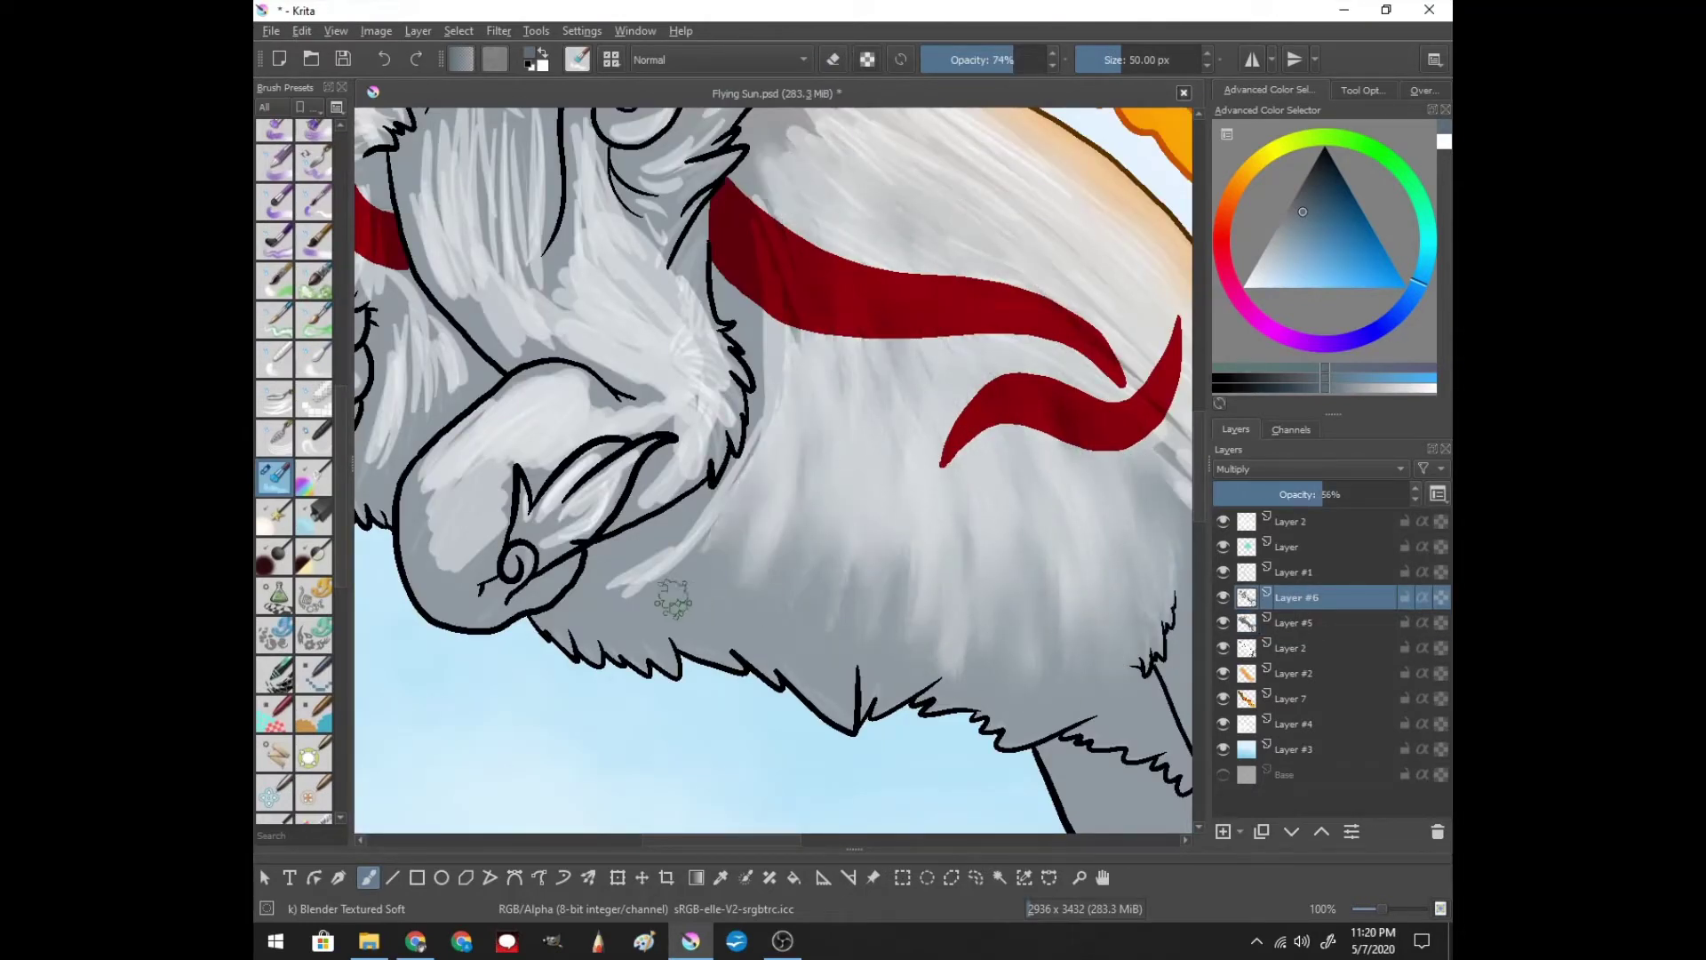
- Smooth the fur strokes across the wing and body with the blending brush
scroll(815, 392, up, 3)
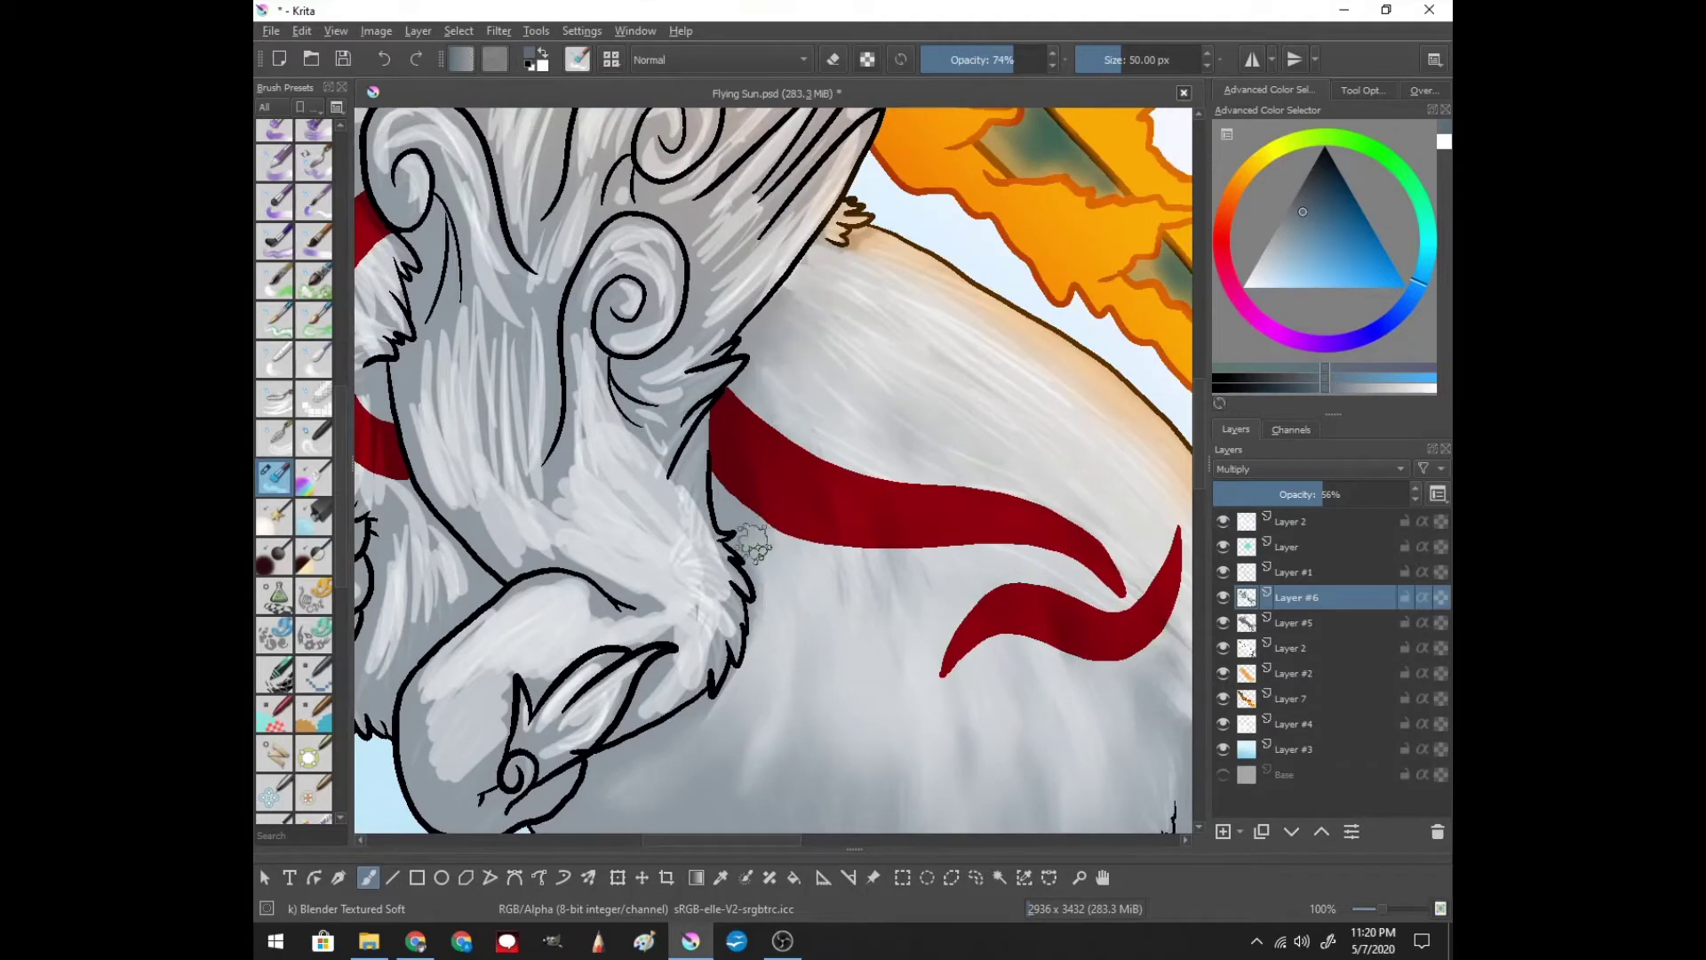
scroll(693, 675, right, 5)
scroll(676, 644, down, 6)
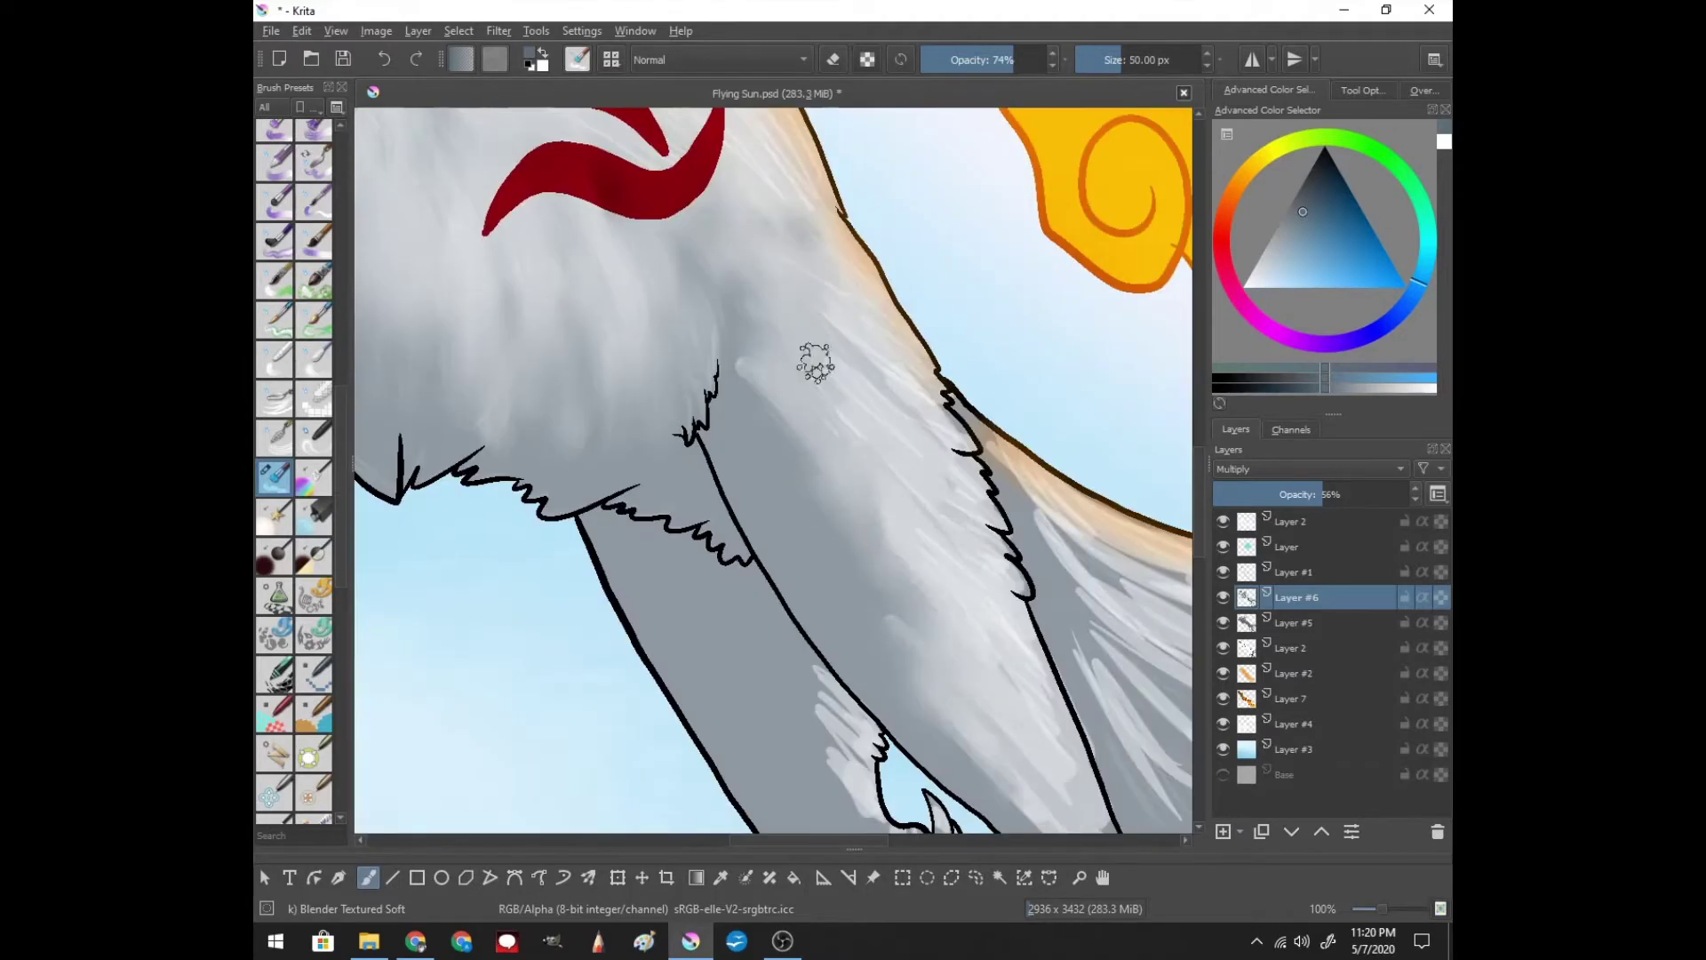
scroll(895, 389, down, 4)
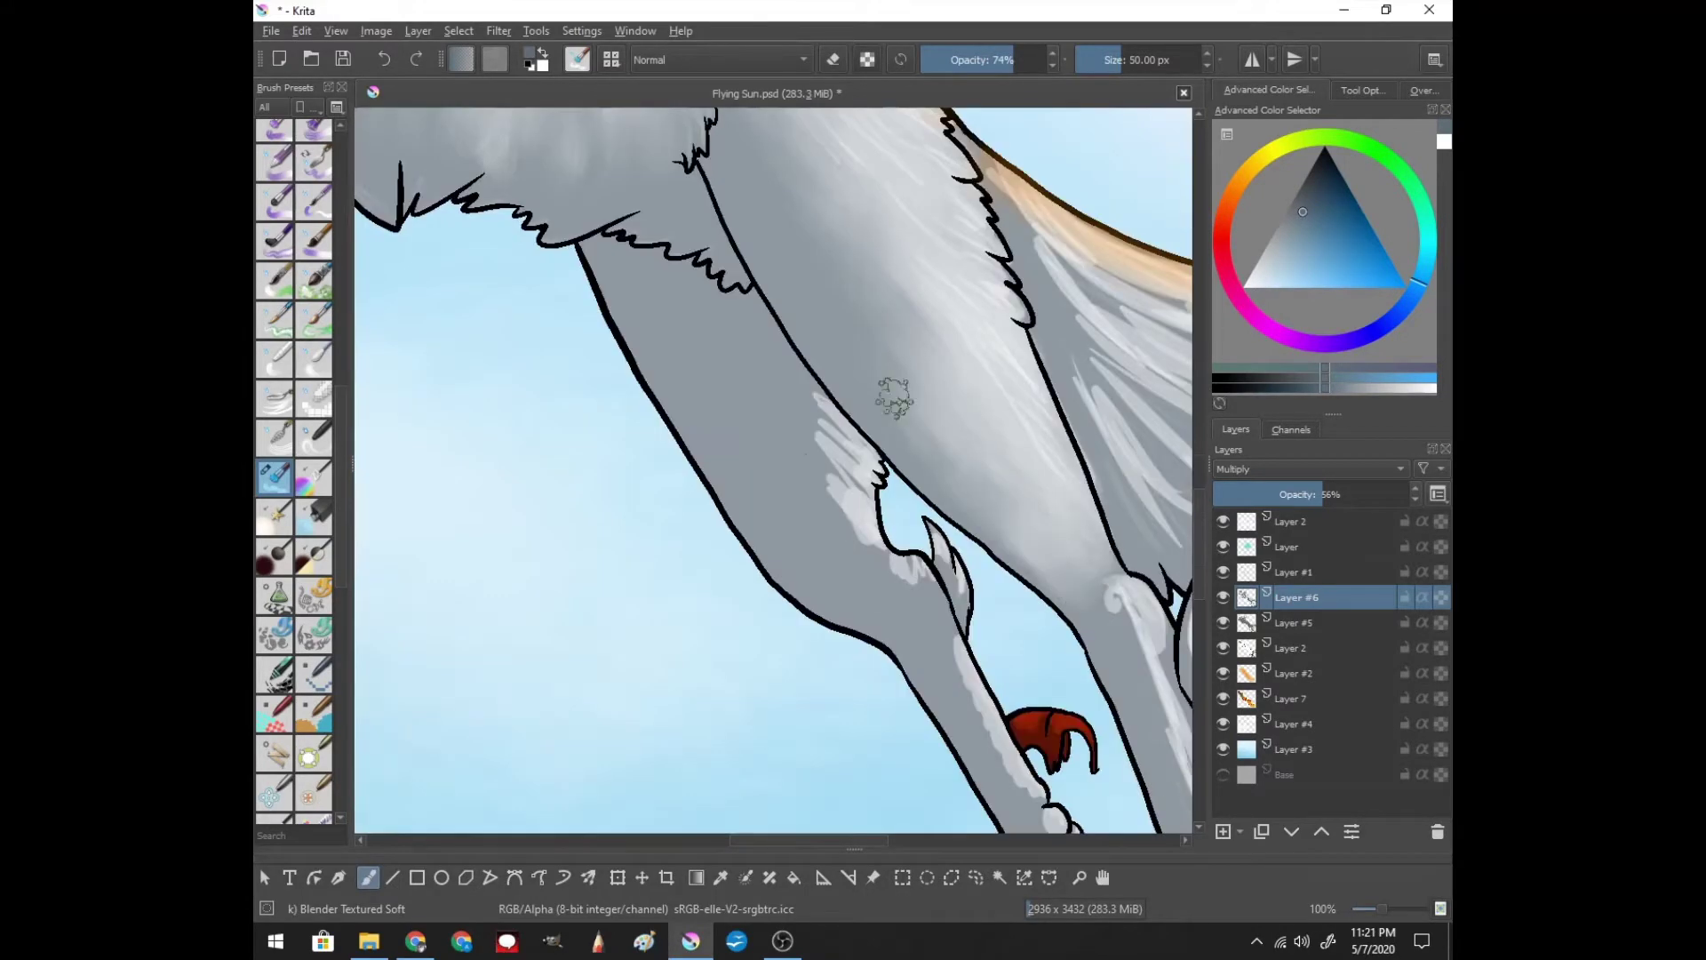
scroll(970, 695, down, 2)
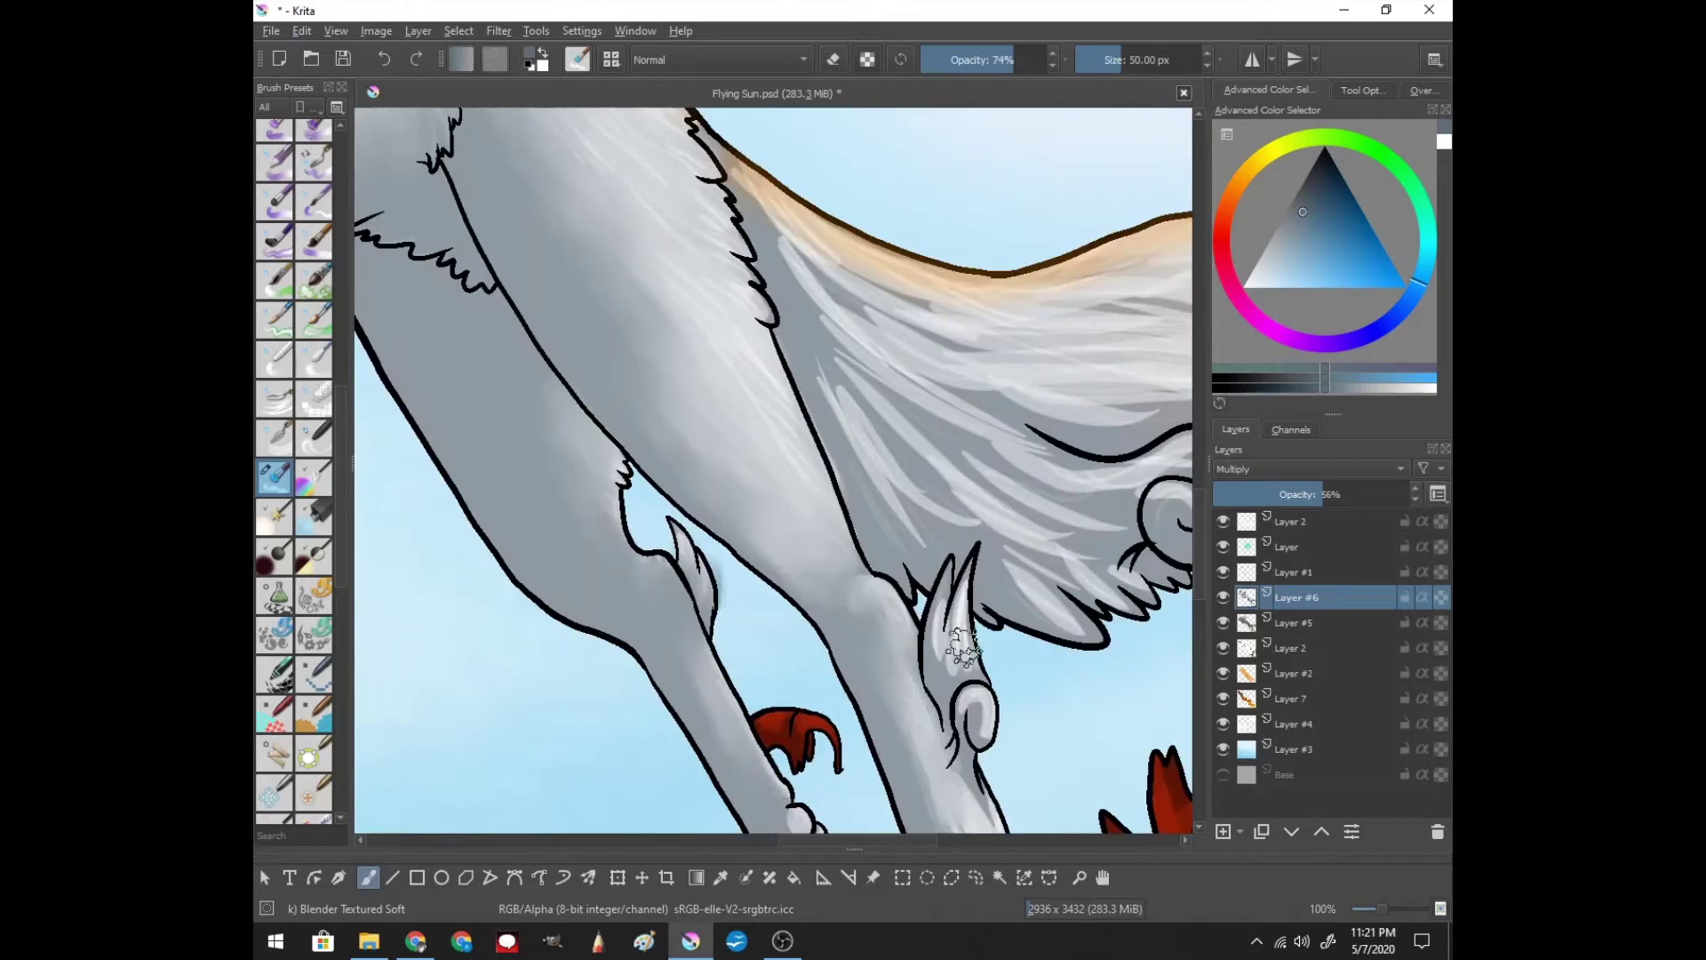
scroll(553, 371, right, 3)
mouse_move(553, 371)
mouse_down()
mouse_move(700, 427)
mouse_move(747, 332)
mouse_move(796, 461)
mouse_move(756, 393)
mouse_move(495, 316)
mouse_move(736, 259)
mouse_up()
scroll(755, 808, right, 3)
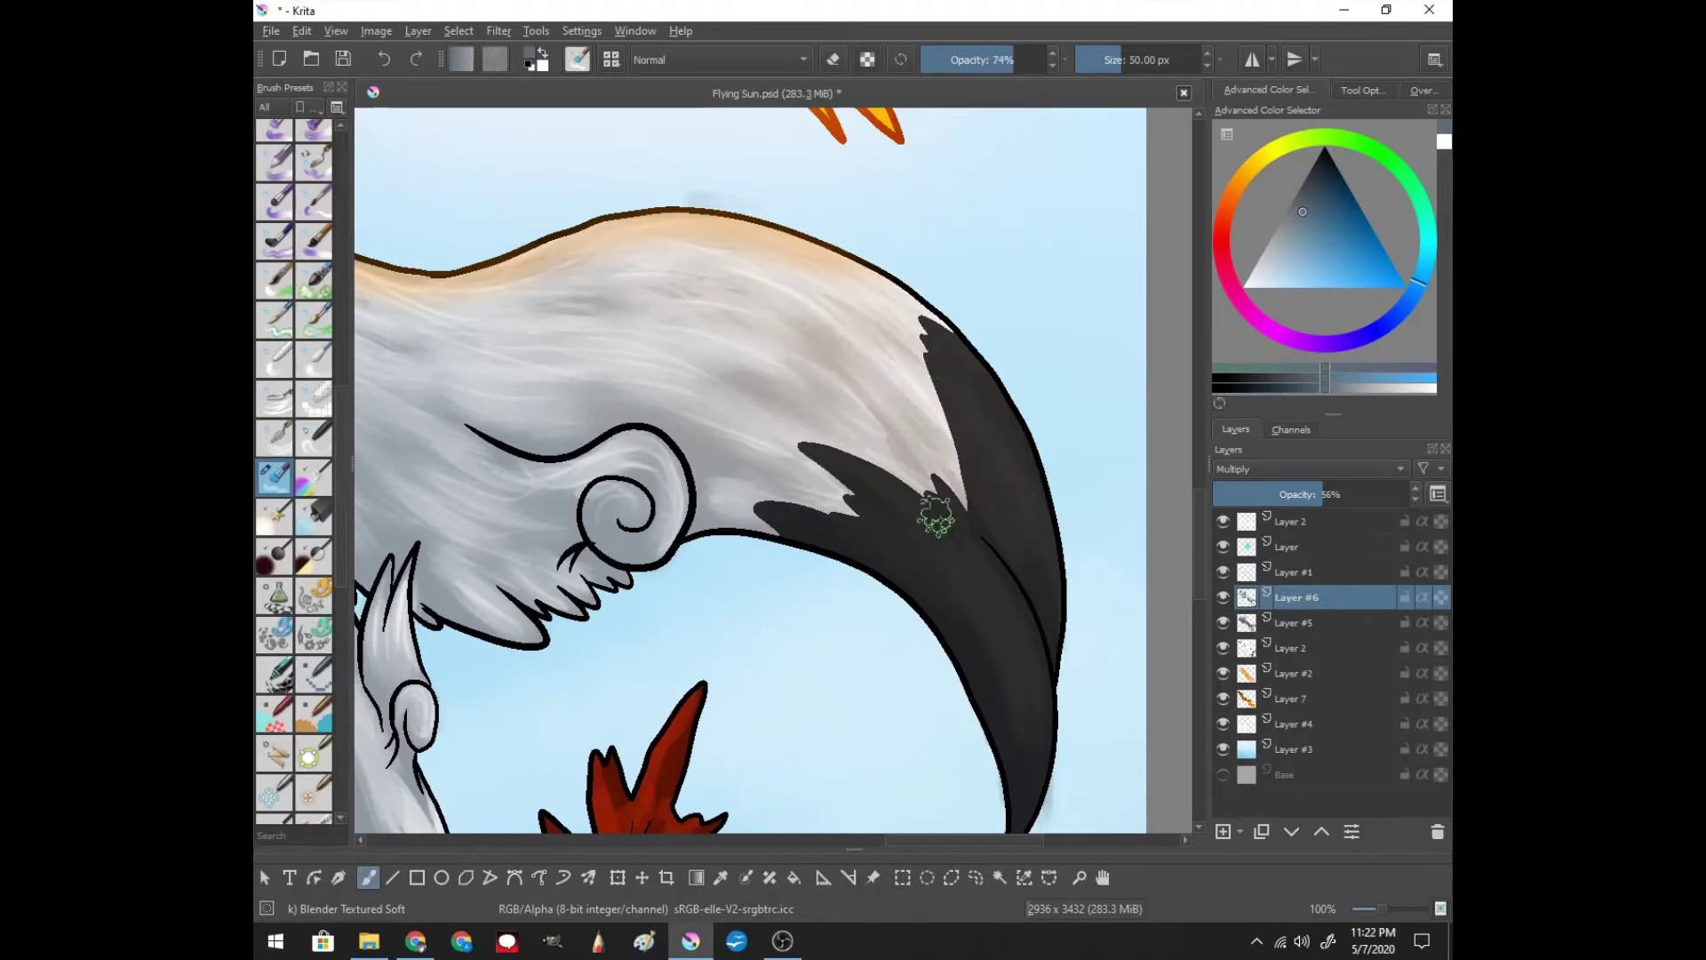
key(e)
key(e)
key(minus)
key(minus)
scroll(812, 382, down, 3)
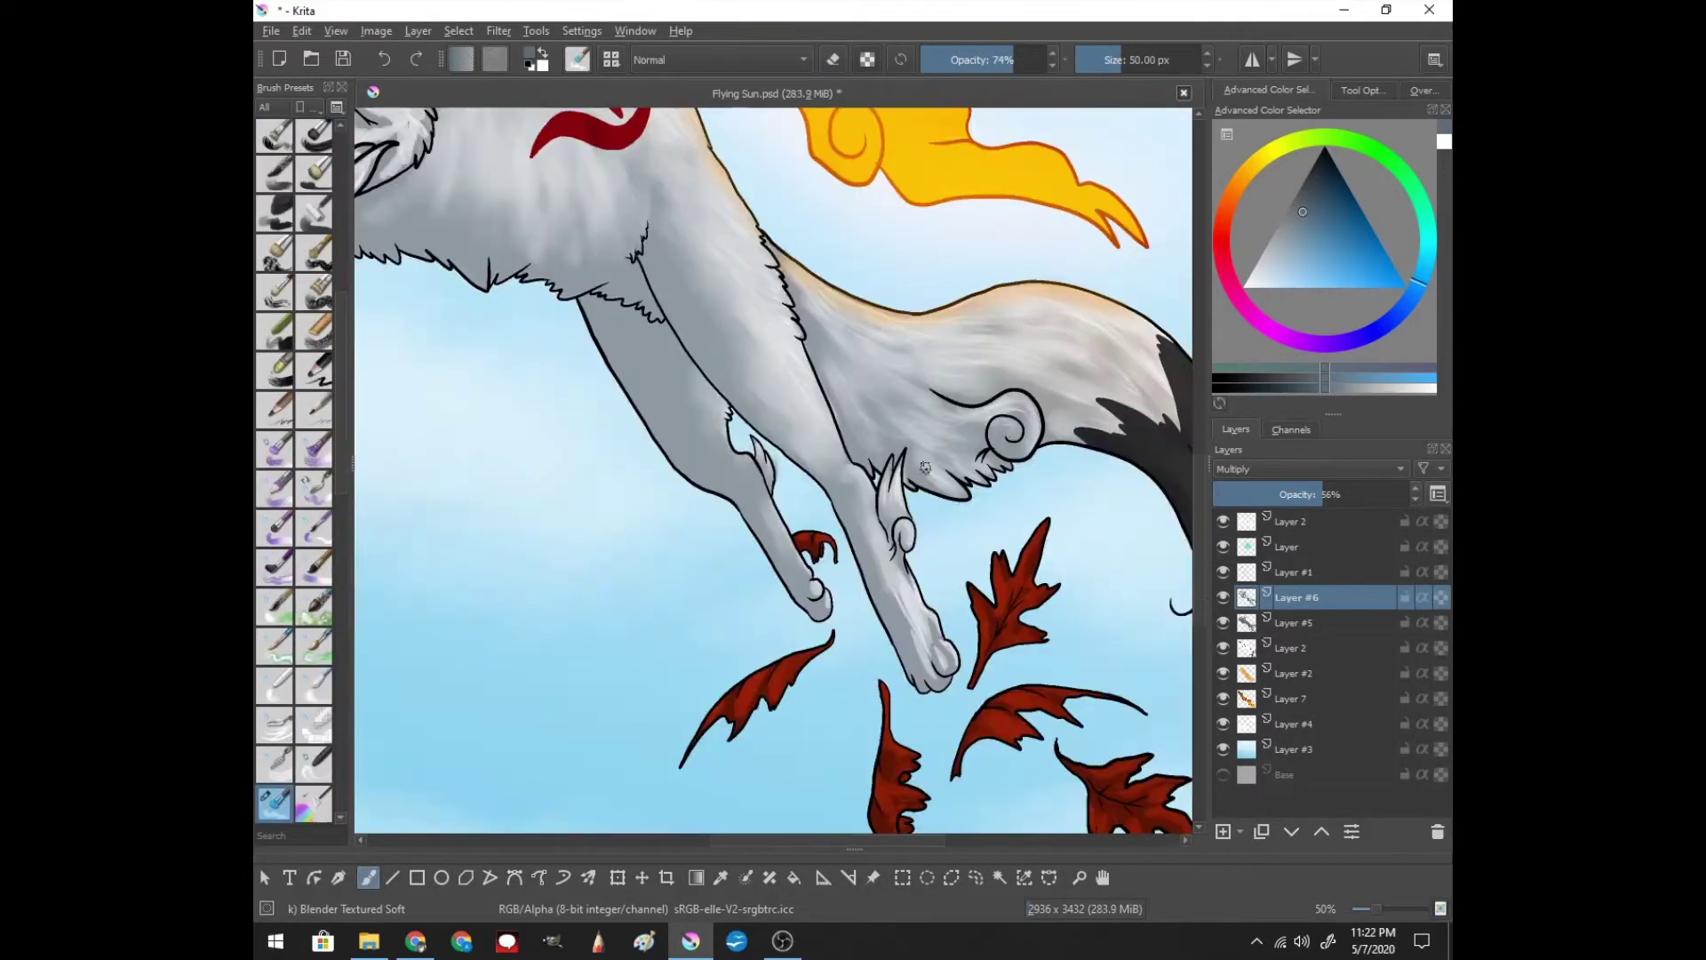
scroll(813, 592, up, 10)
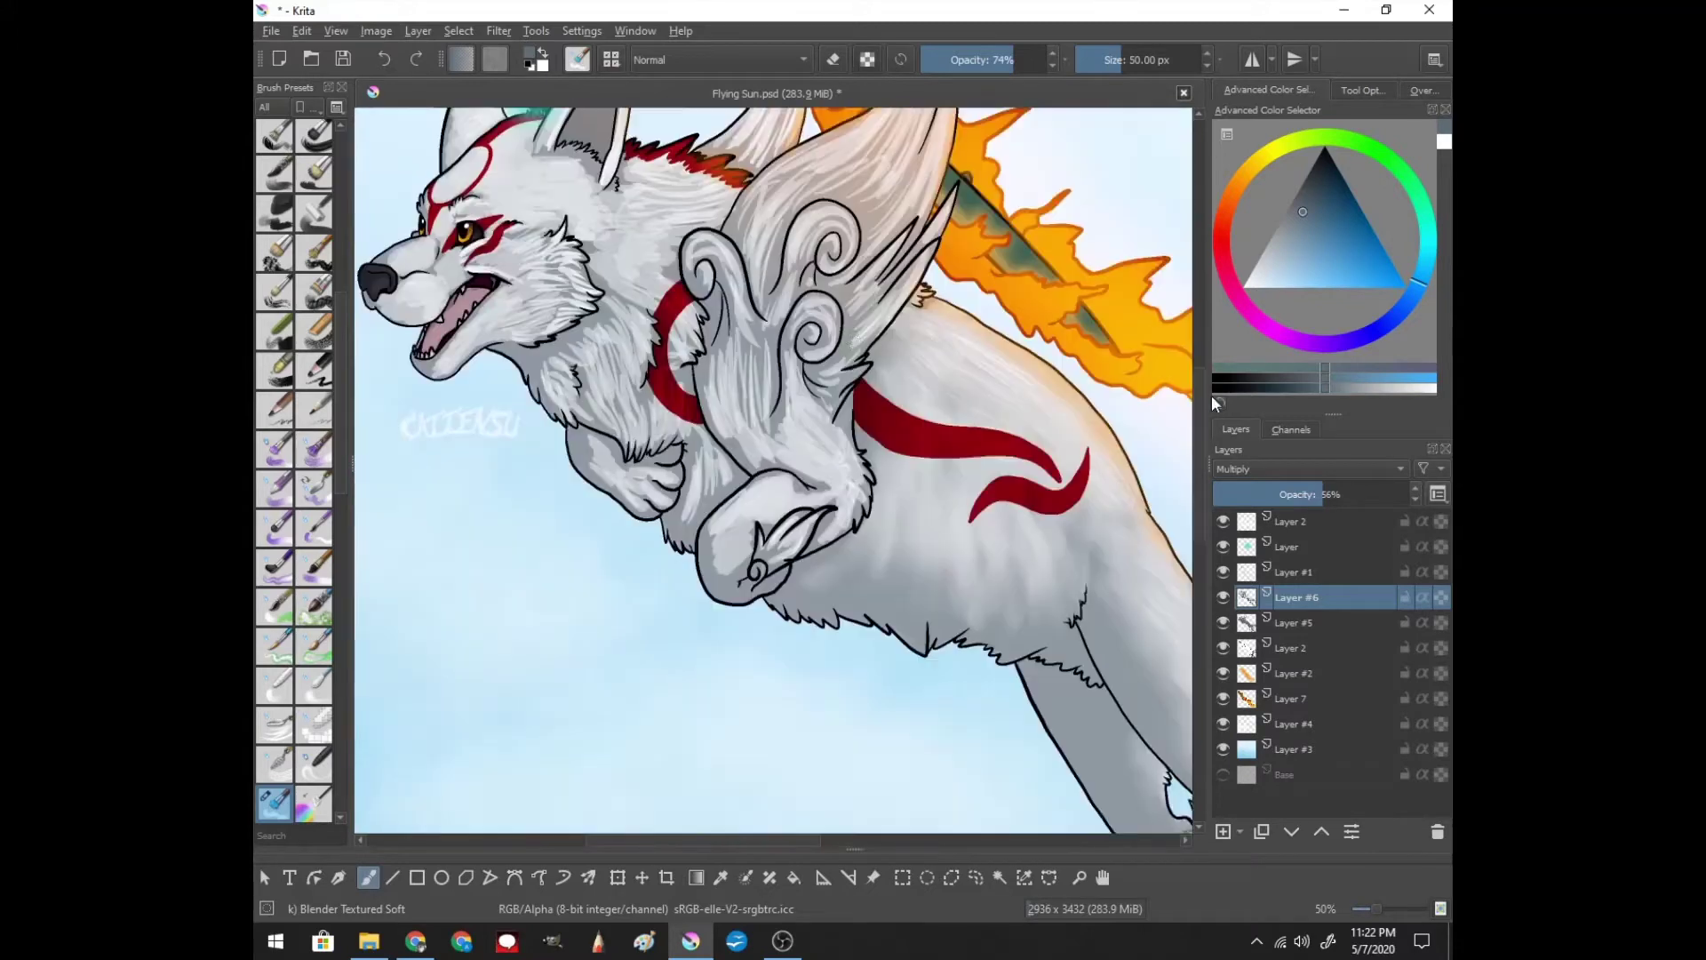
scroll(857, 501, left, 3)
- Blend the wing fur above the swirls, then the cheek, neck and jaw shading
mouse_move(857, 500)
mouse_down()
mouse_move(898, 382)
mouse_move(835, 347)
mouse_move(774, 427)
mouse_move(900, 328)
mouse_move(853, 434)
mouse_move(791, 484)
mouse_move(789, 569)
mouse_move(836, 706)
mouse_move(826, 622)
mouse_move(755, 627)
mouse_move(747, 520)
mouse_move(692, 442)
mouse_move(746, 756)
mouse_move(782, 689)
mouse_move(862, 347)
mouse_move(740, 328)
mouse_move(629, 409)
mouse_move(622, 380)
mouse_move(569, 347)
mouse_move(628, 506)
mouse_move(582, 569)
mouse_move(677, 568)
mouse_move(555, 560)
mouse_move(726, 667)
mouse_move(623, 675)
mouse_up()
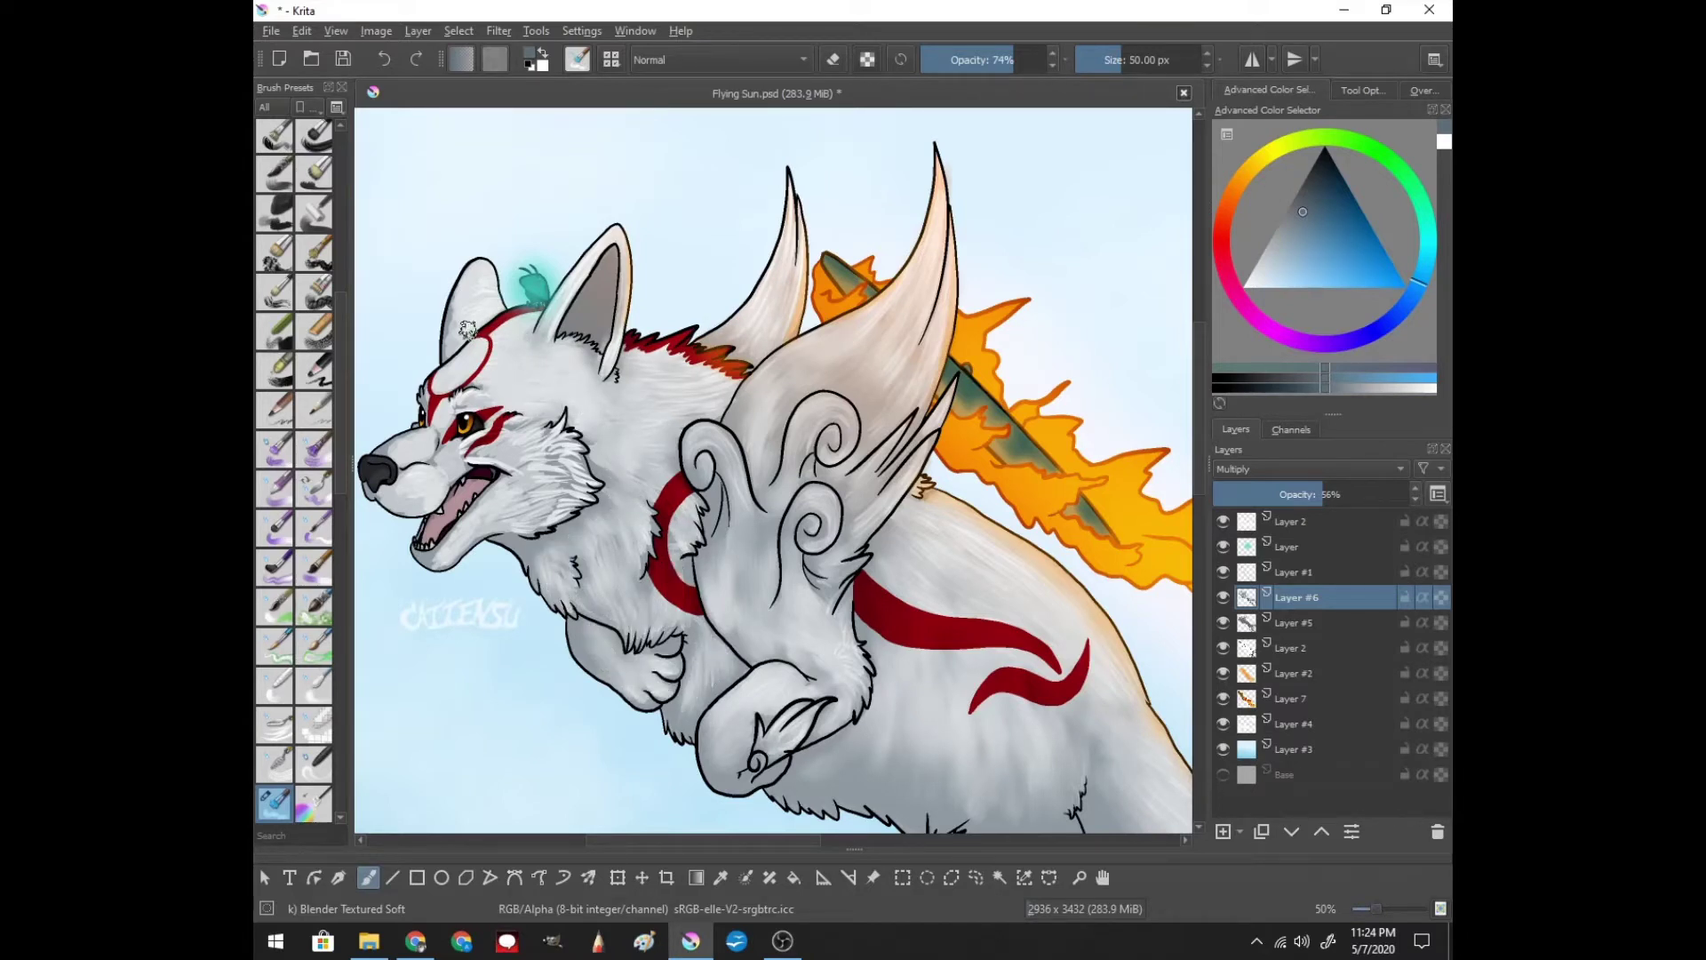
mouse_move(468, 330)
mouse_down()
mouse_move(566, 474)
mouse_move(457, 545)
mouse_up()
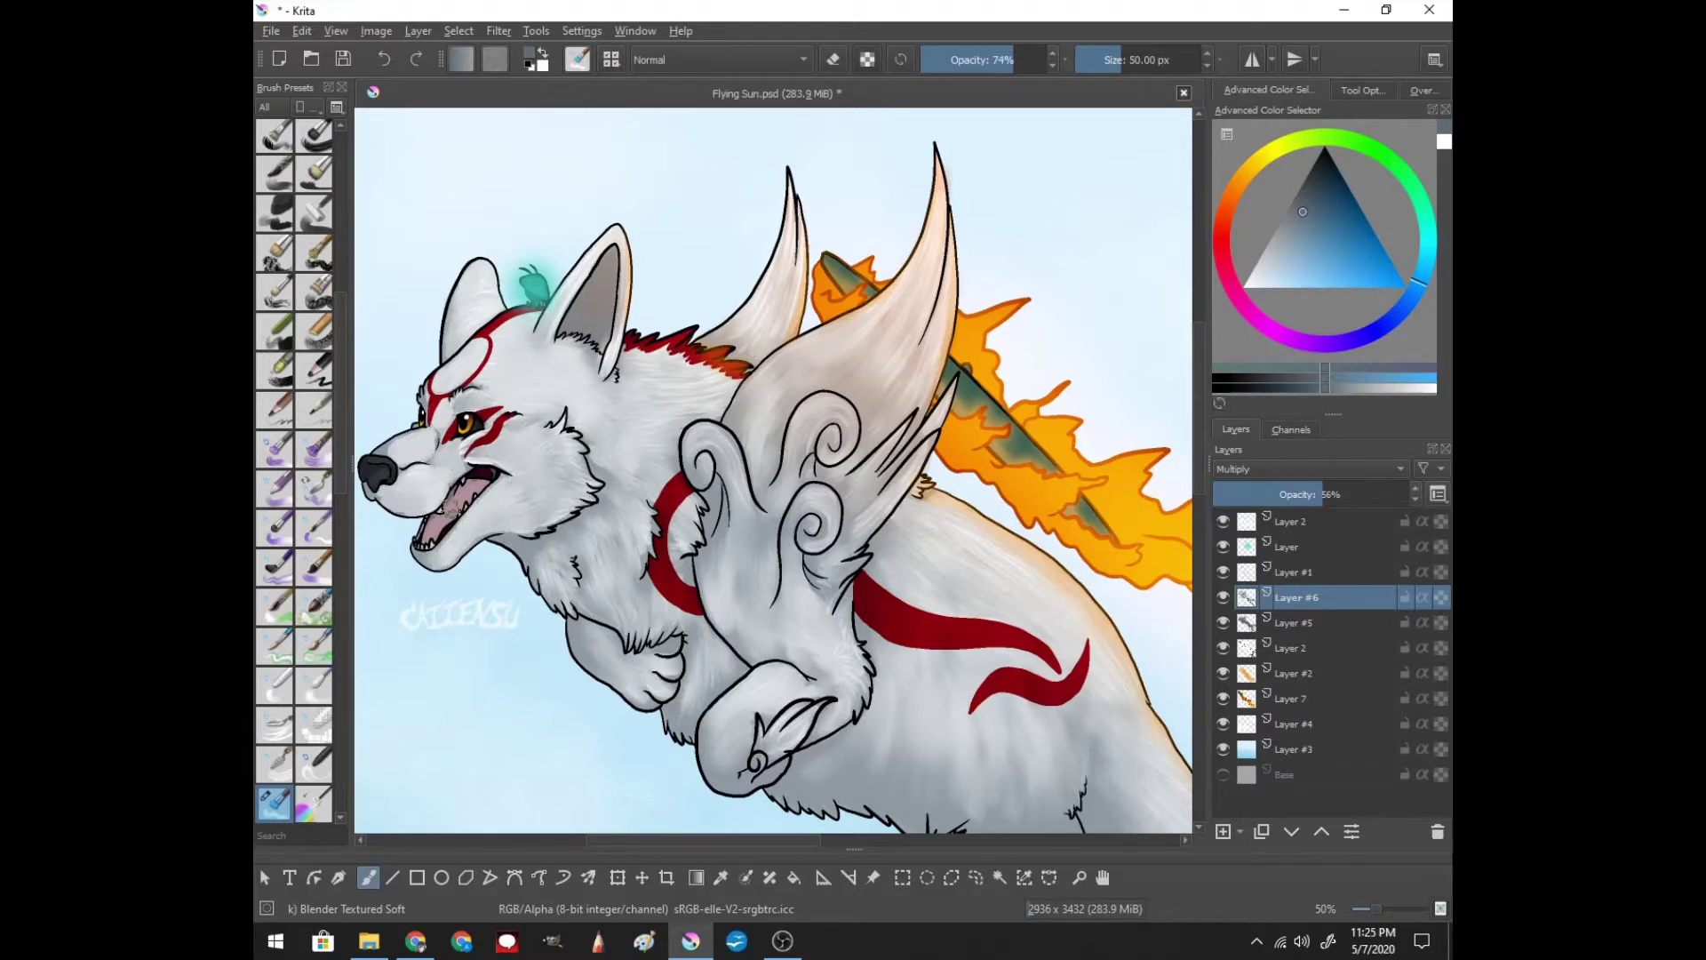
- Set Layer #5 to Overlay, move it above Layer #6, and return to Layer #6
right_click(1283, 621)
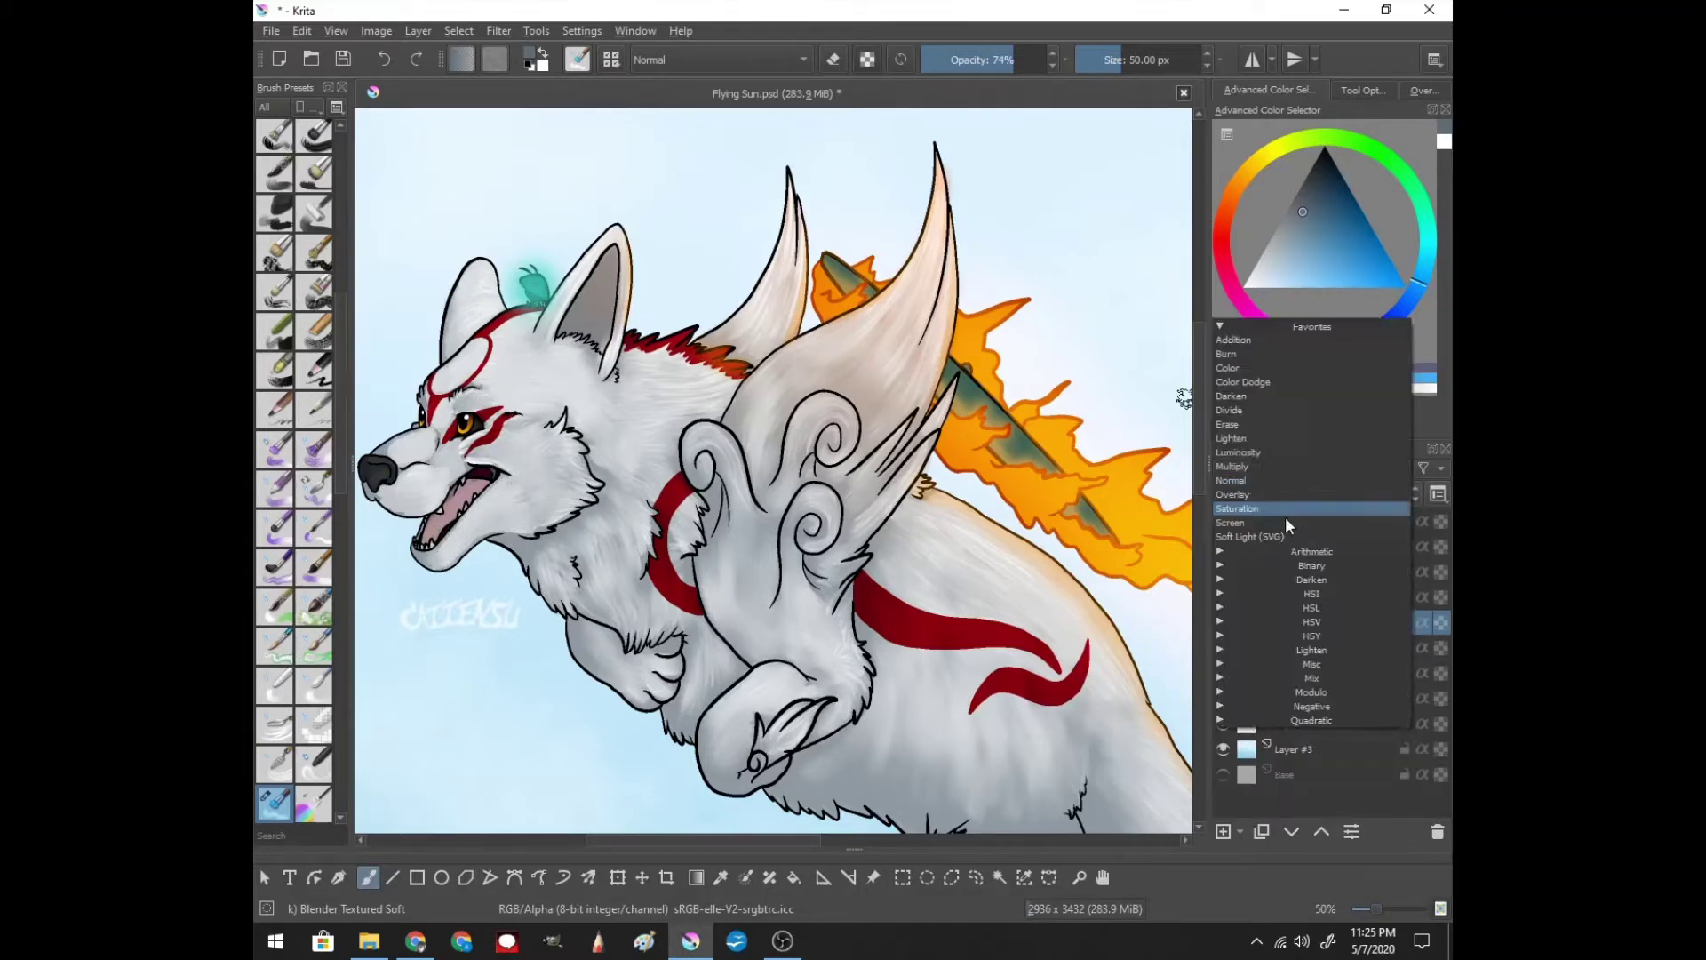
click(1285, 515)
key(Page_Down)
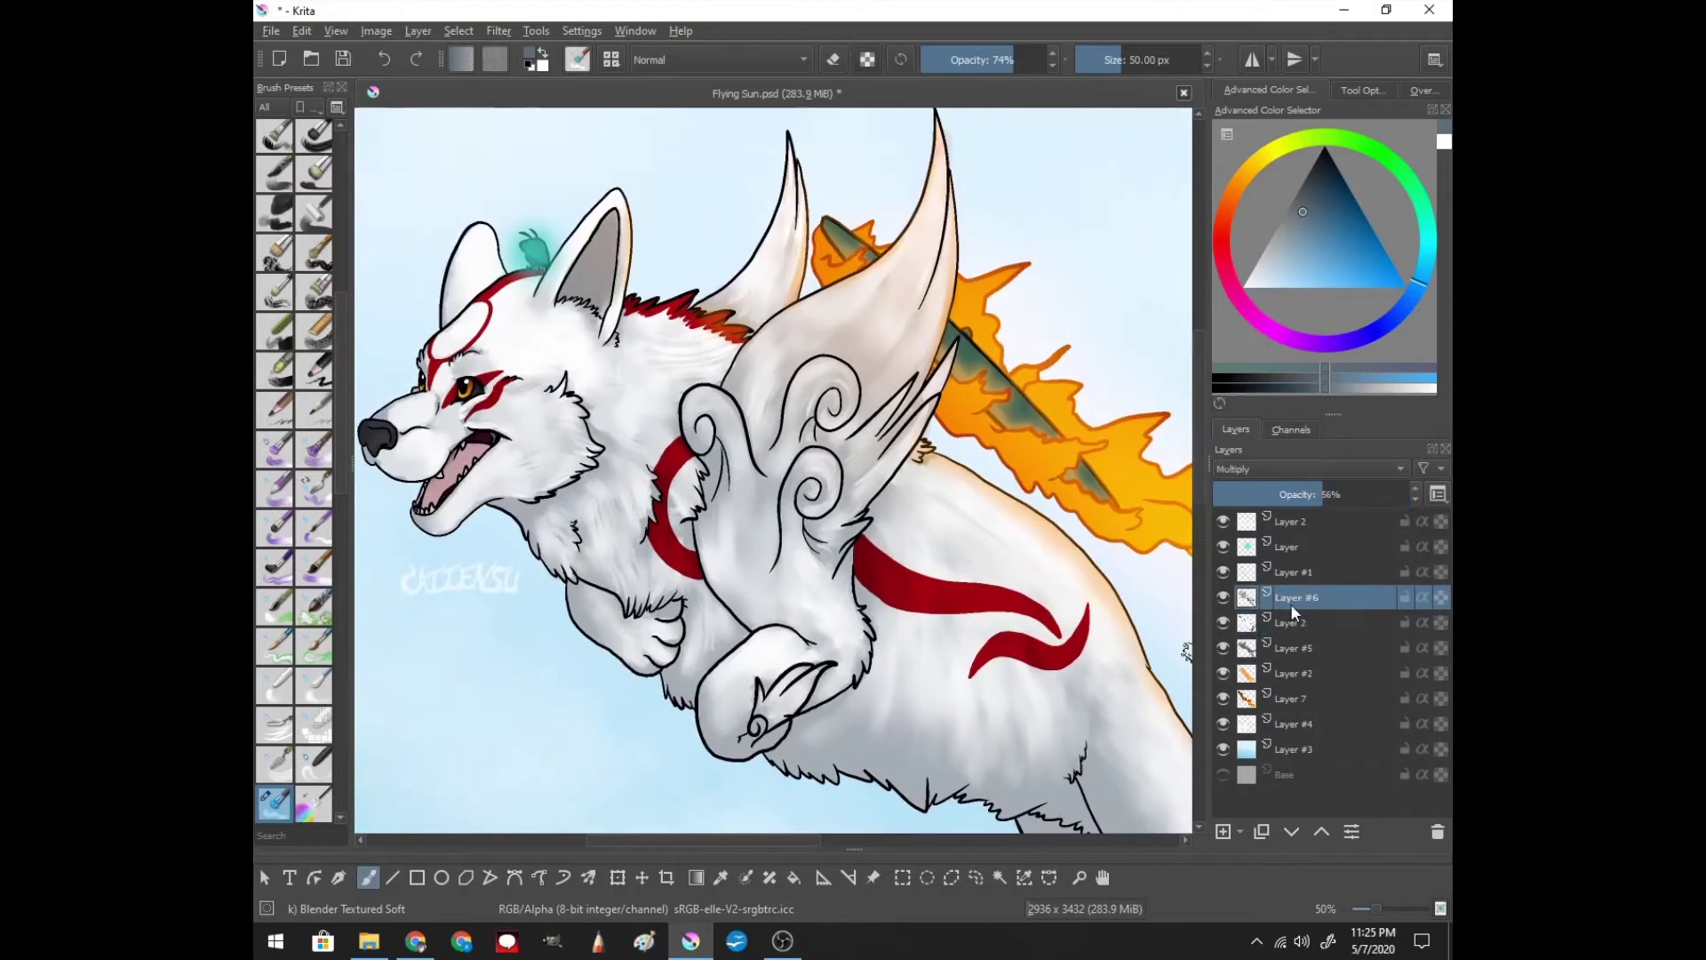
key(ctrl+Page_Up)
key(ctrl+Page_Up)
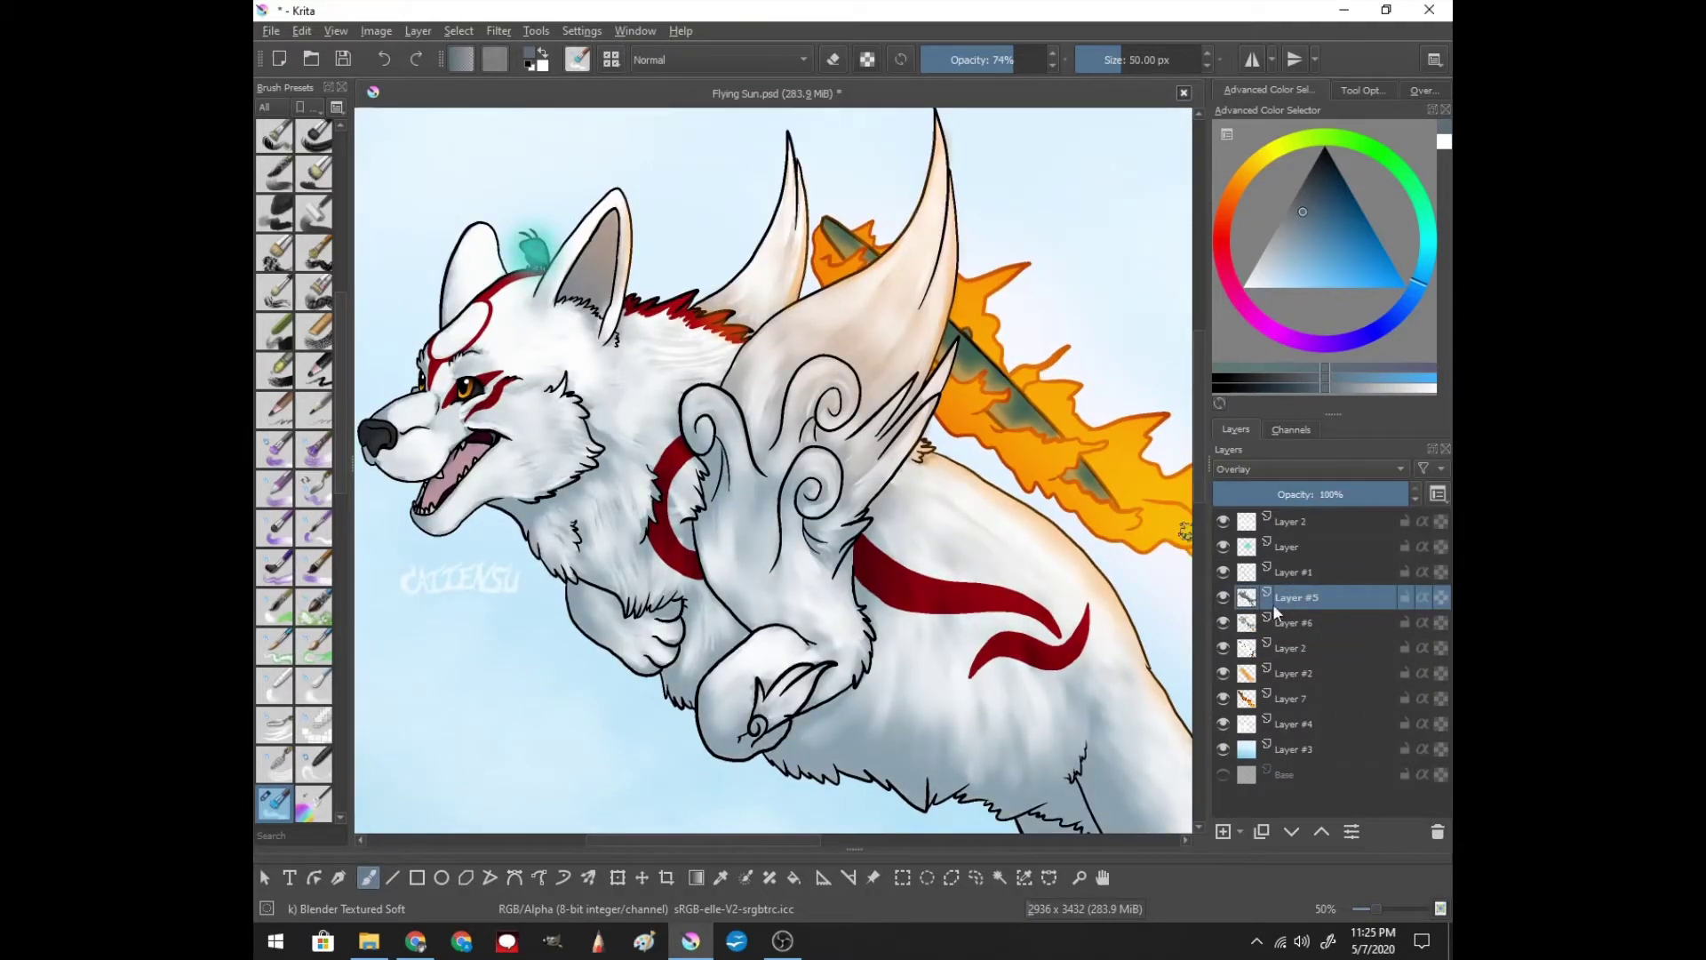
key(Page_Down)
drag(860, 484, 827, 485)
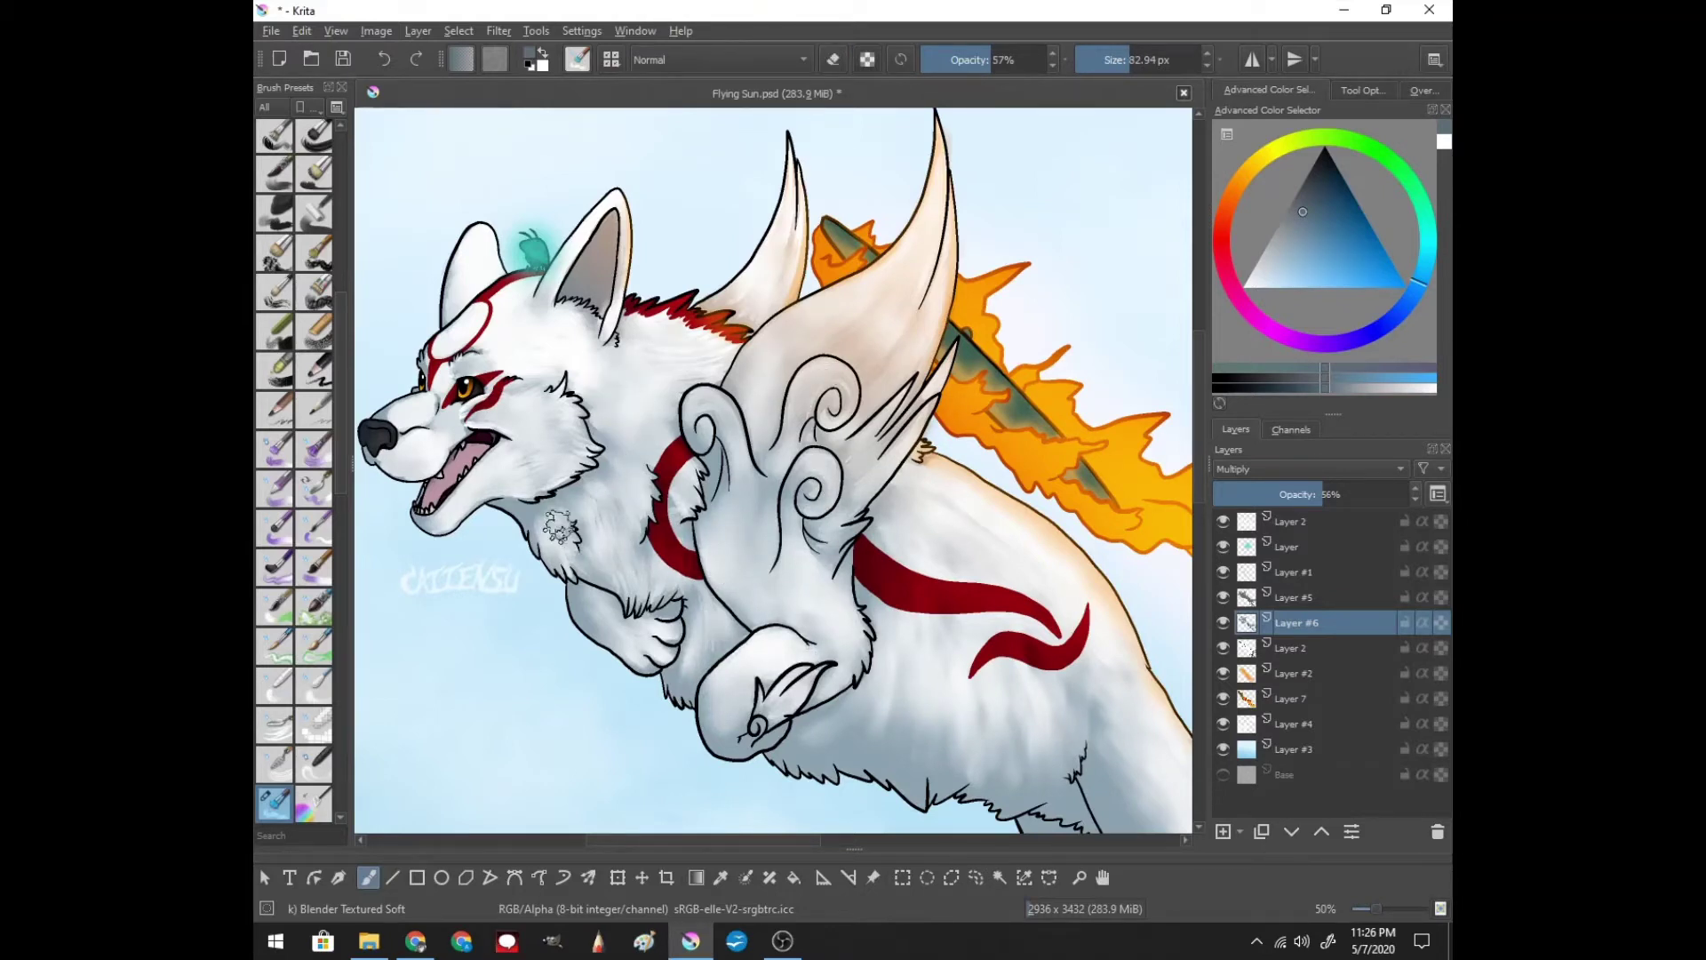
- Resize the brush from about 27 px to 92 px, toggling eraser and blender over the legs
drag(497, 482, 465, 193)
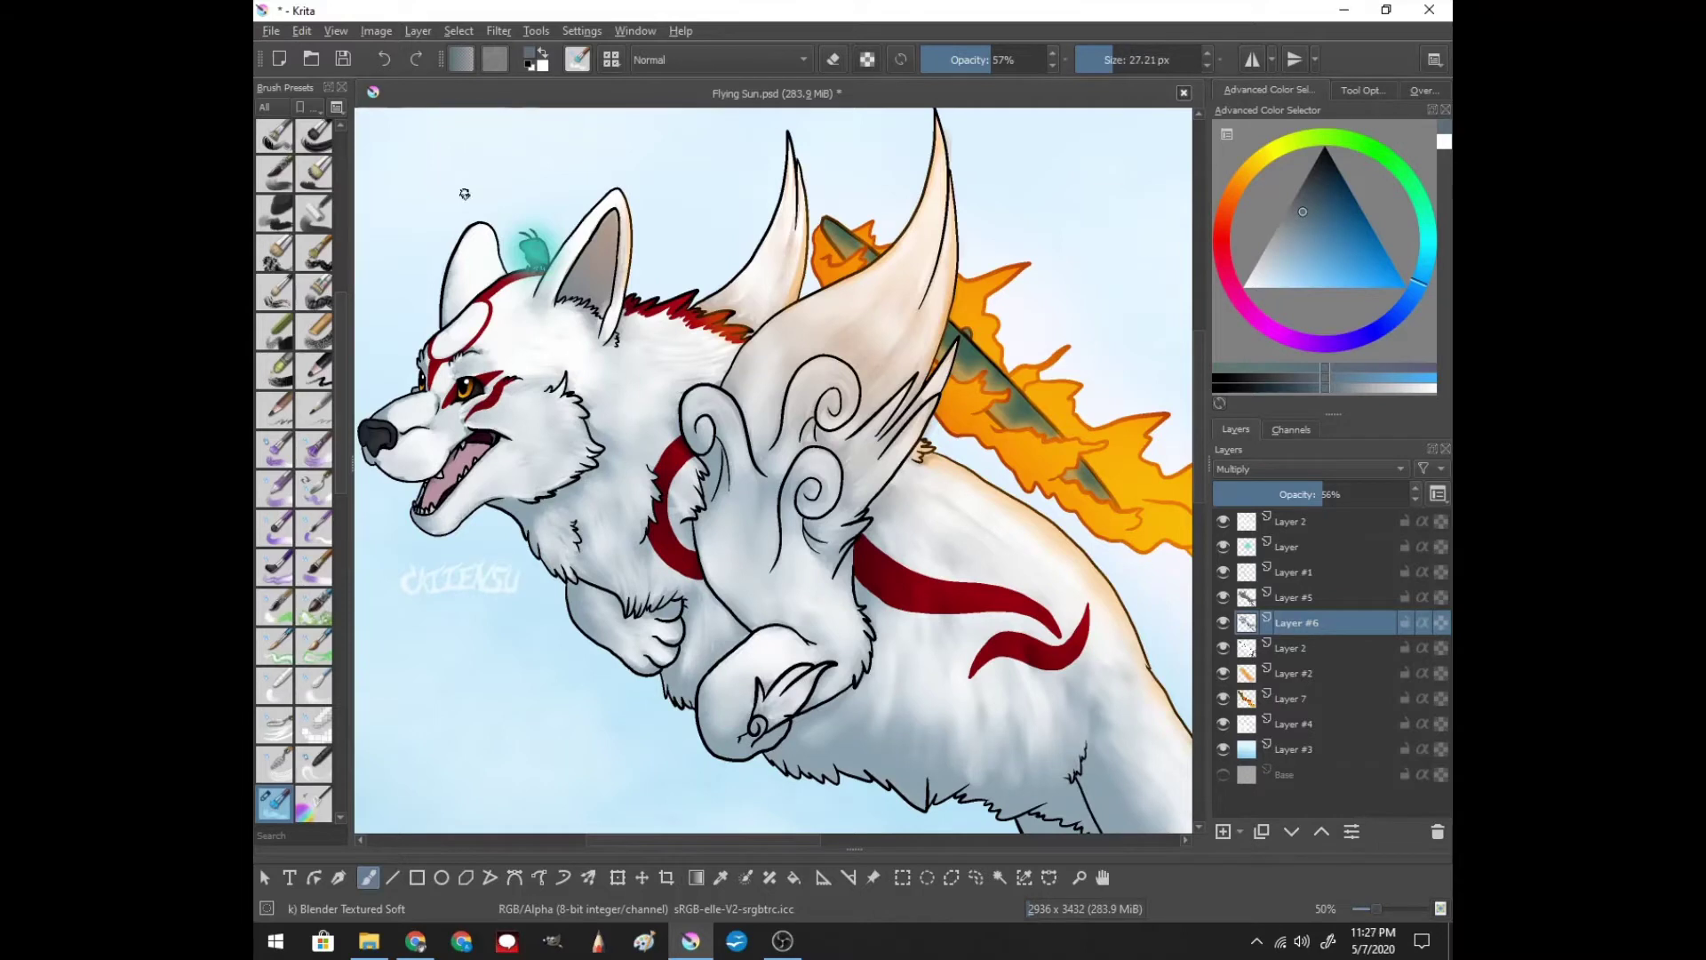
key(e)
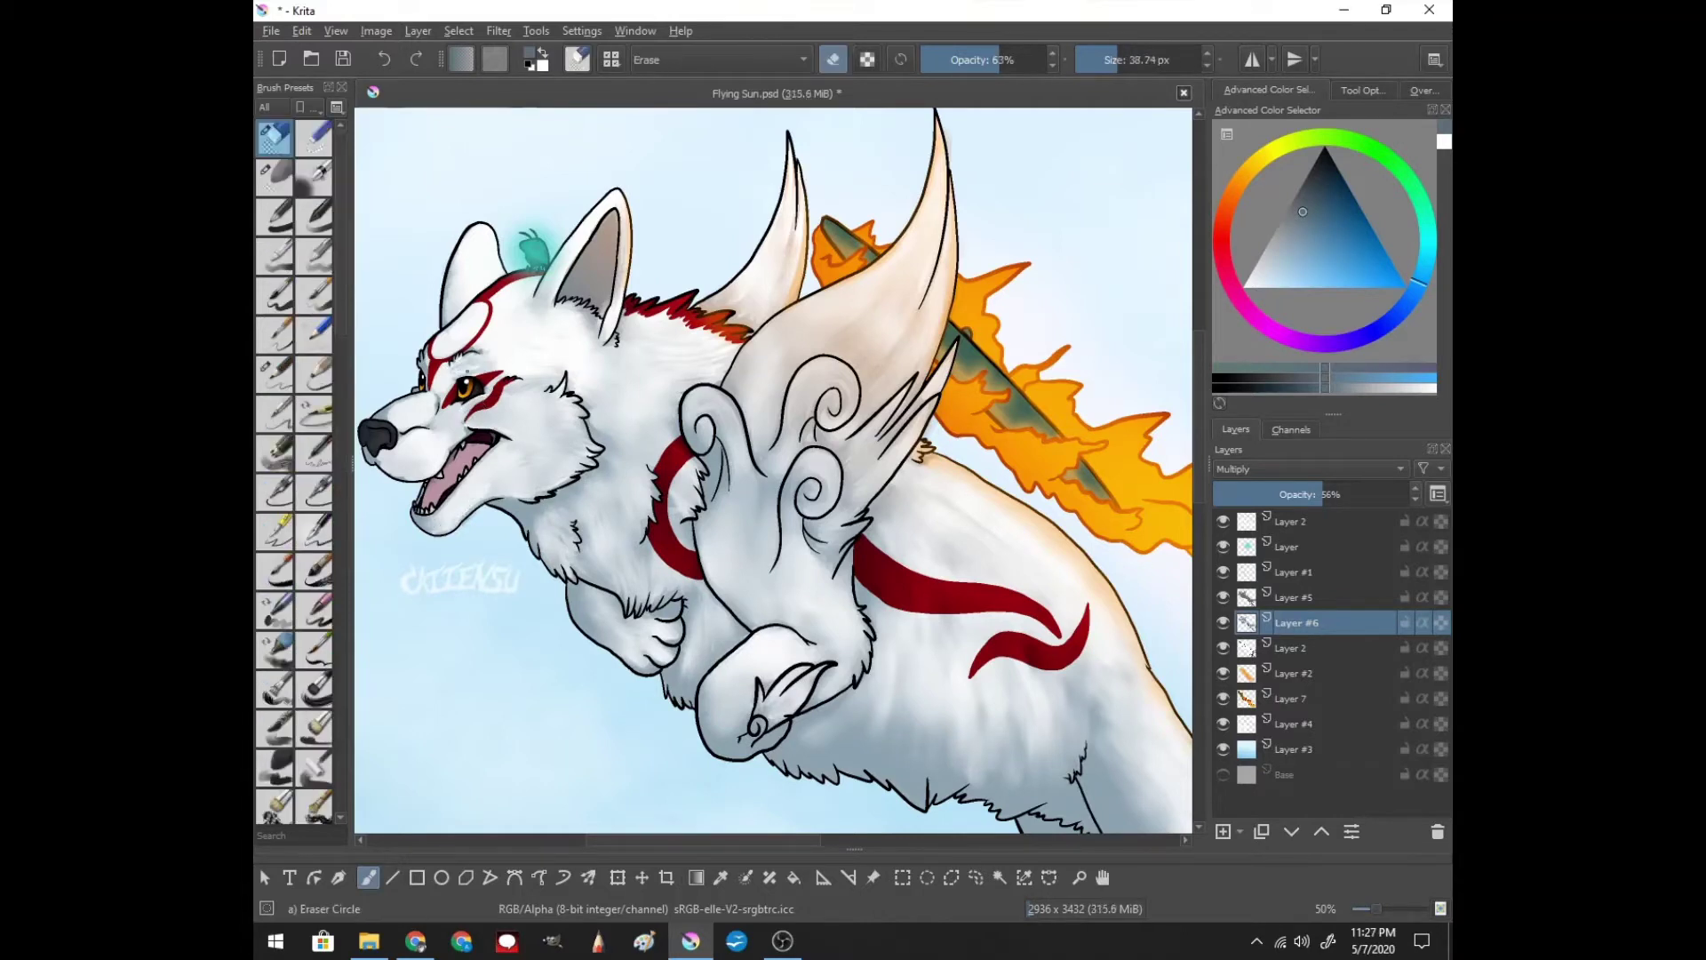
key(e)
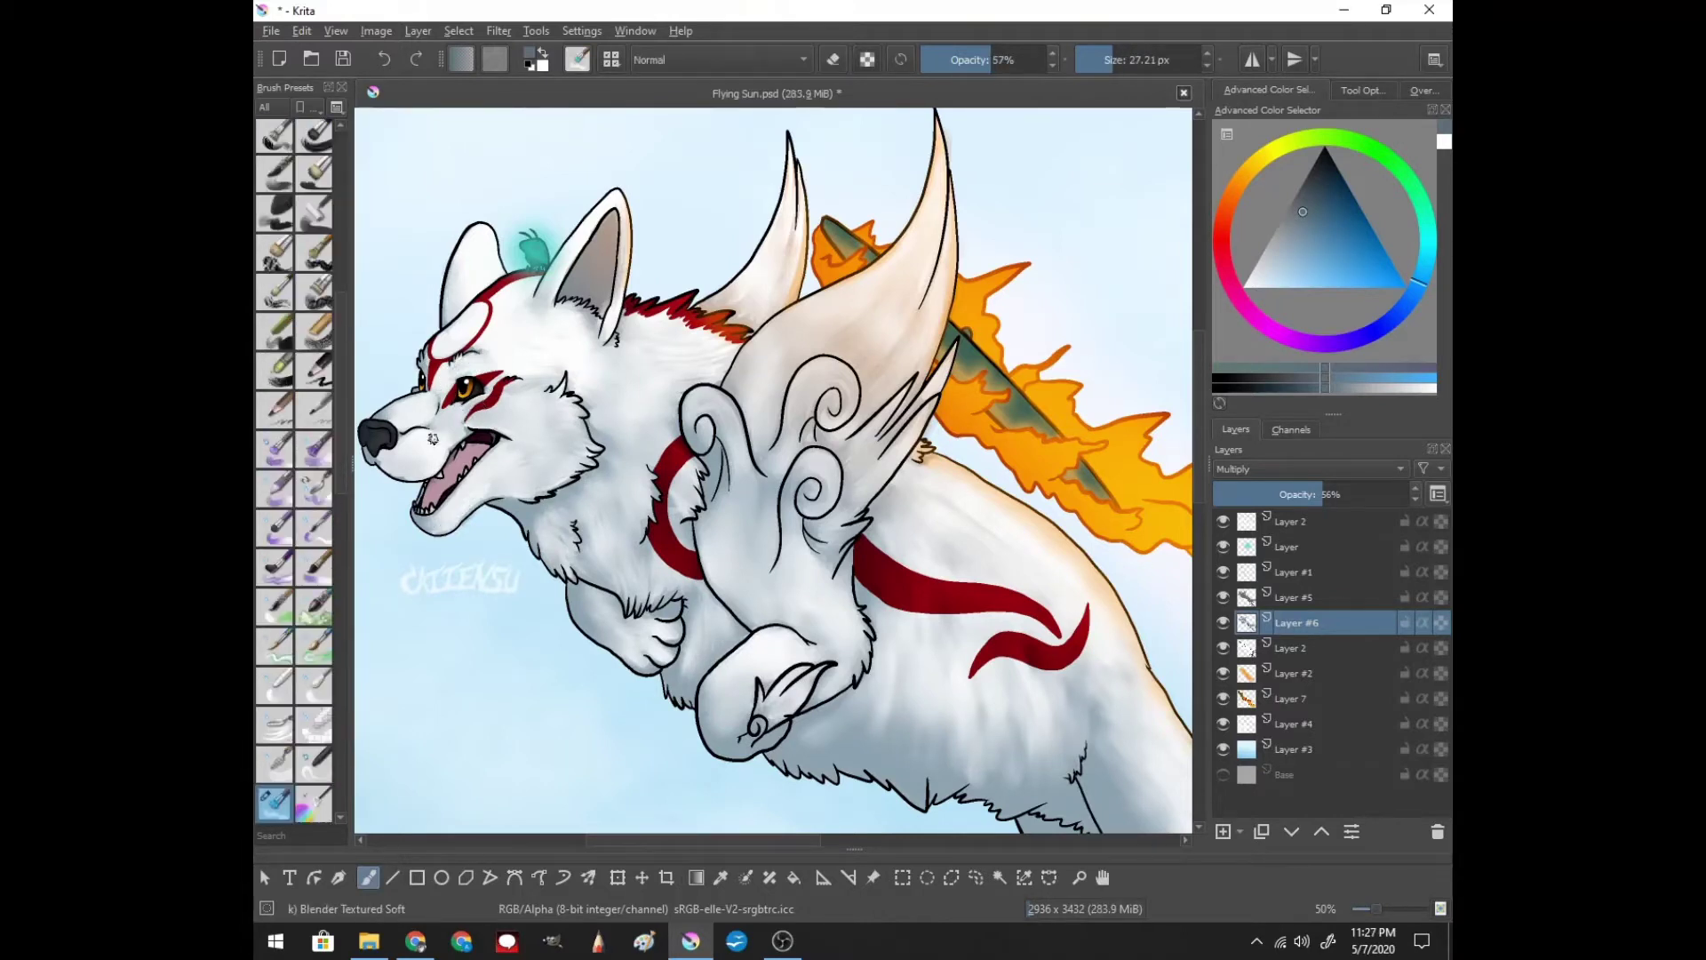
drag(479, 493, 797, 742)
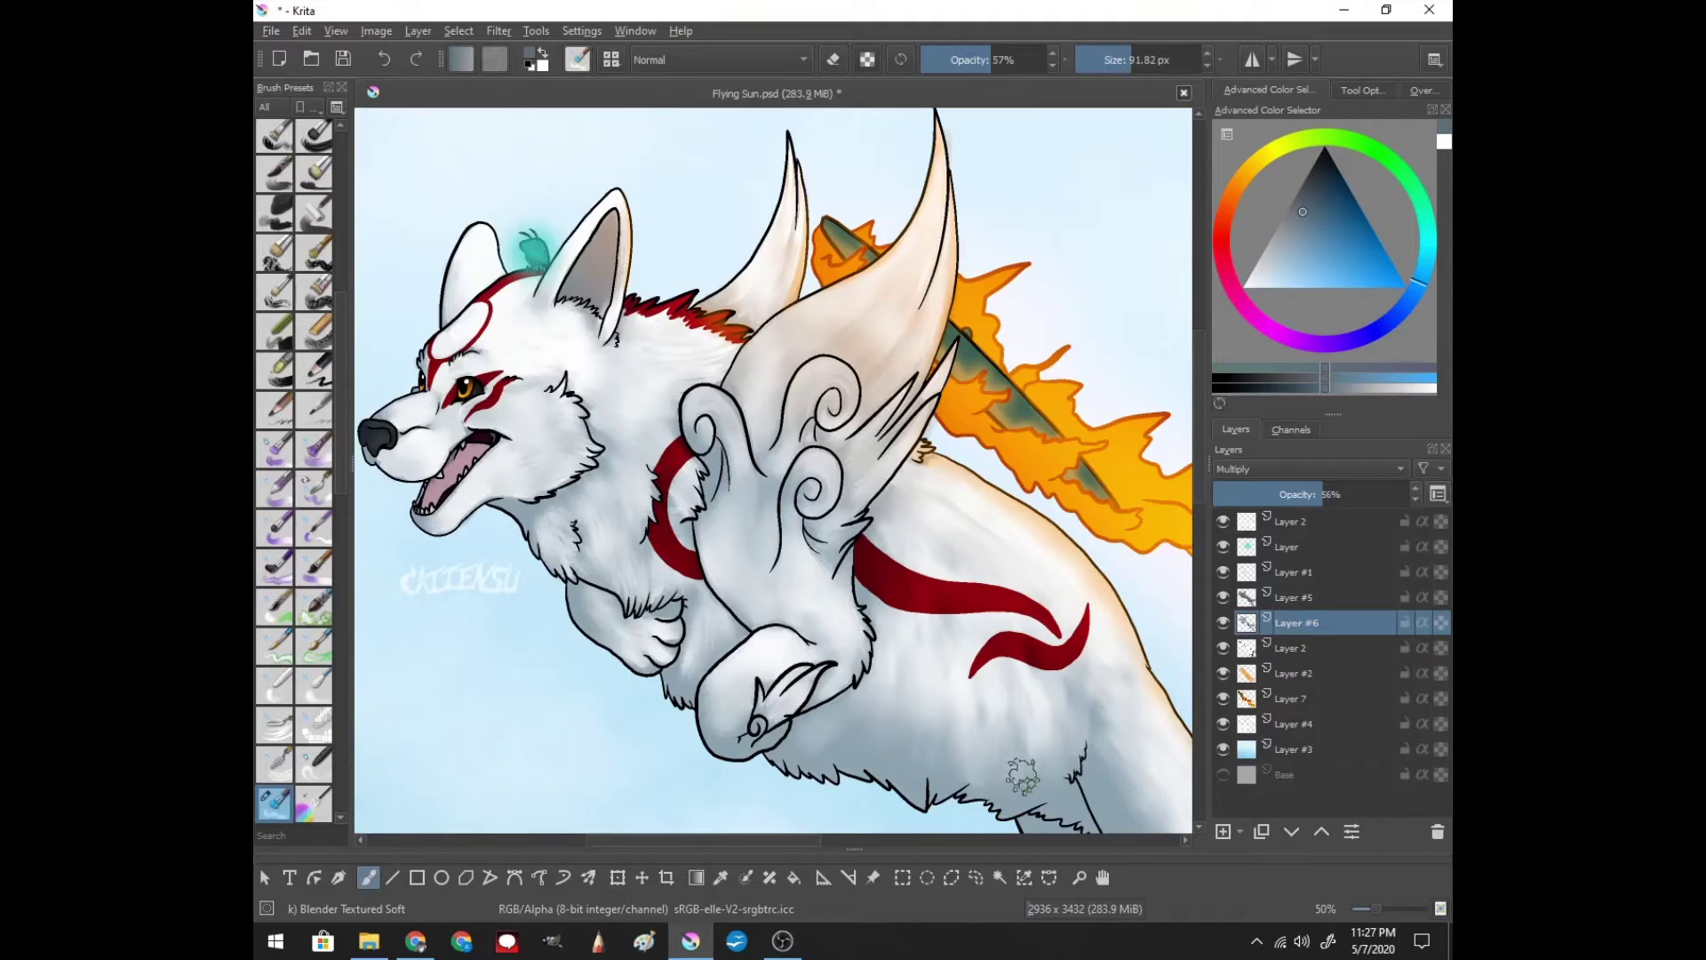
drag(824, 582, 772, 298)
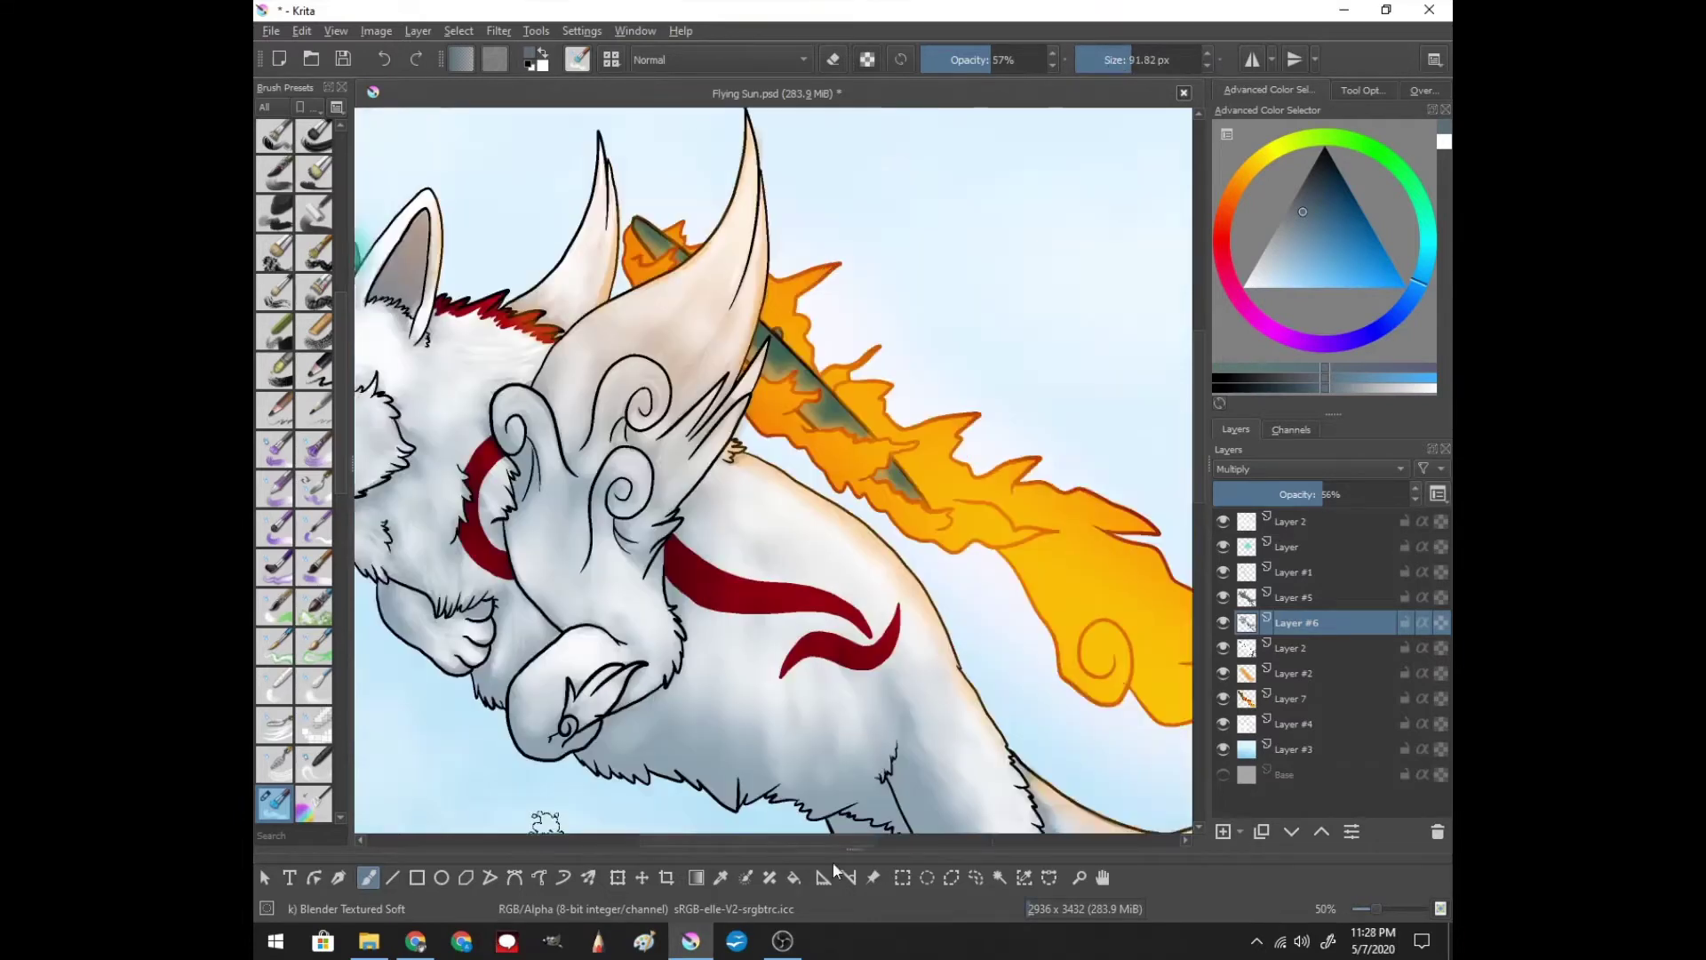
key(e)
key(e)
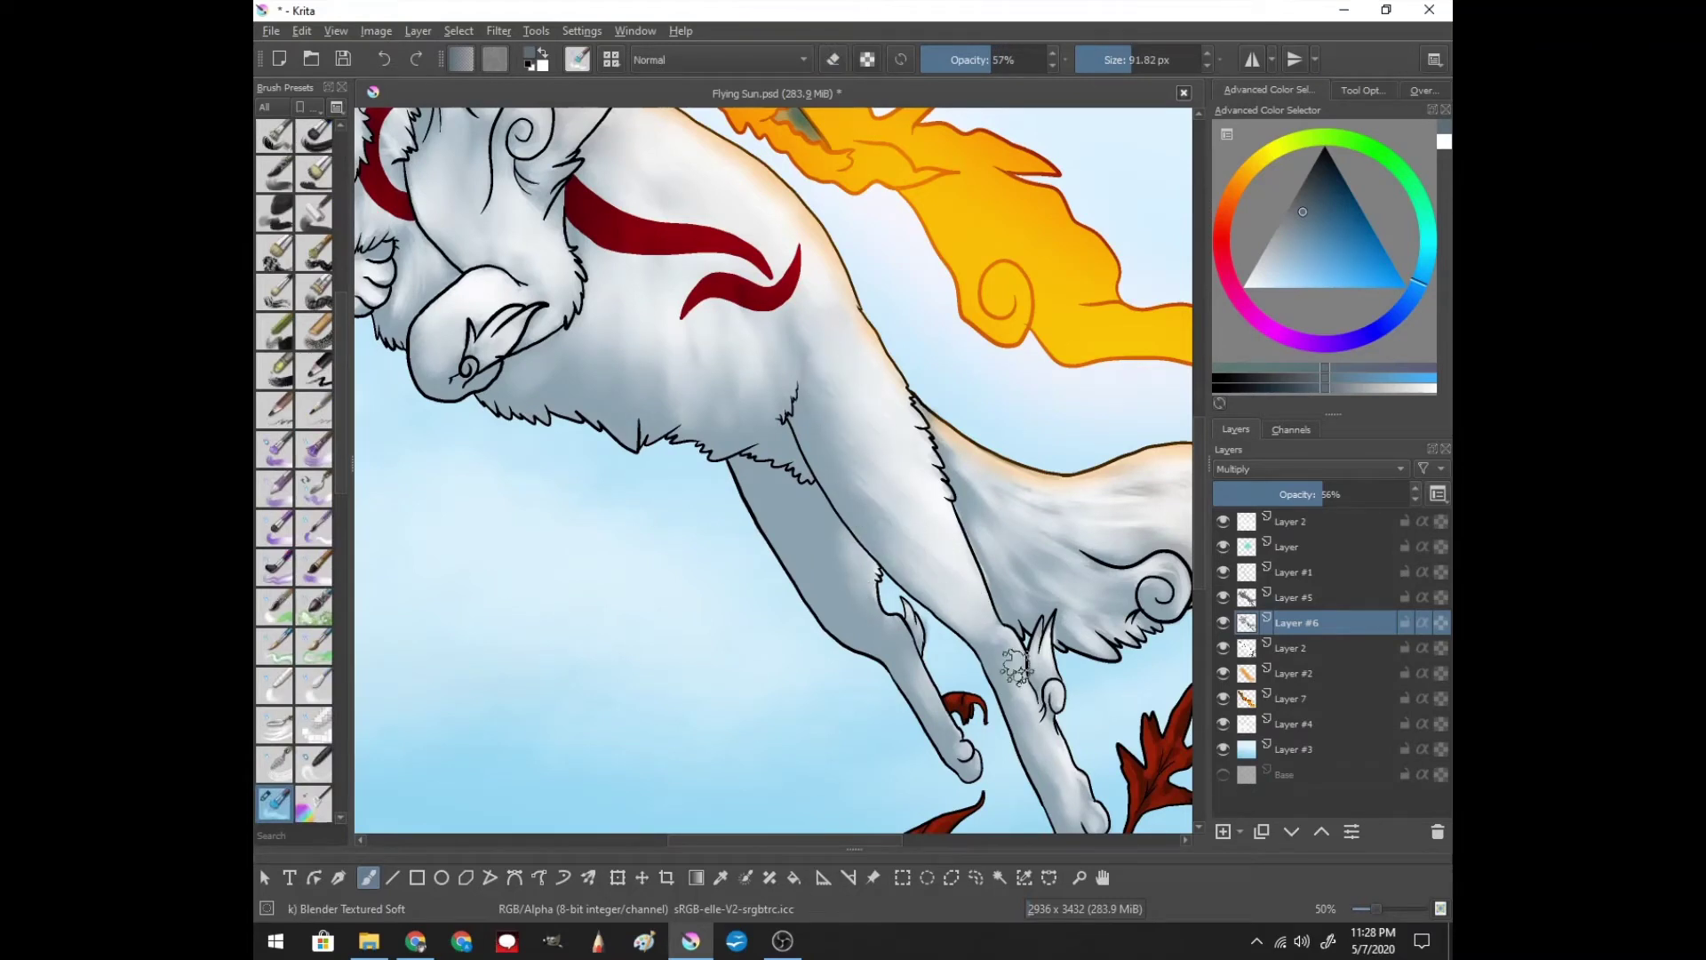
- Alternate erasing and soft blending on the Layer #6 shading, ending back on Layer #5
scroll(974, 808, right, 3)
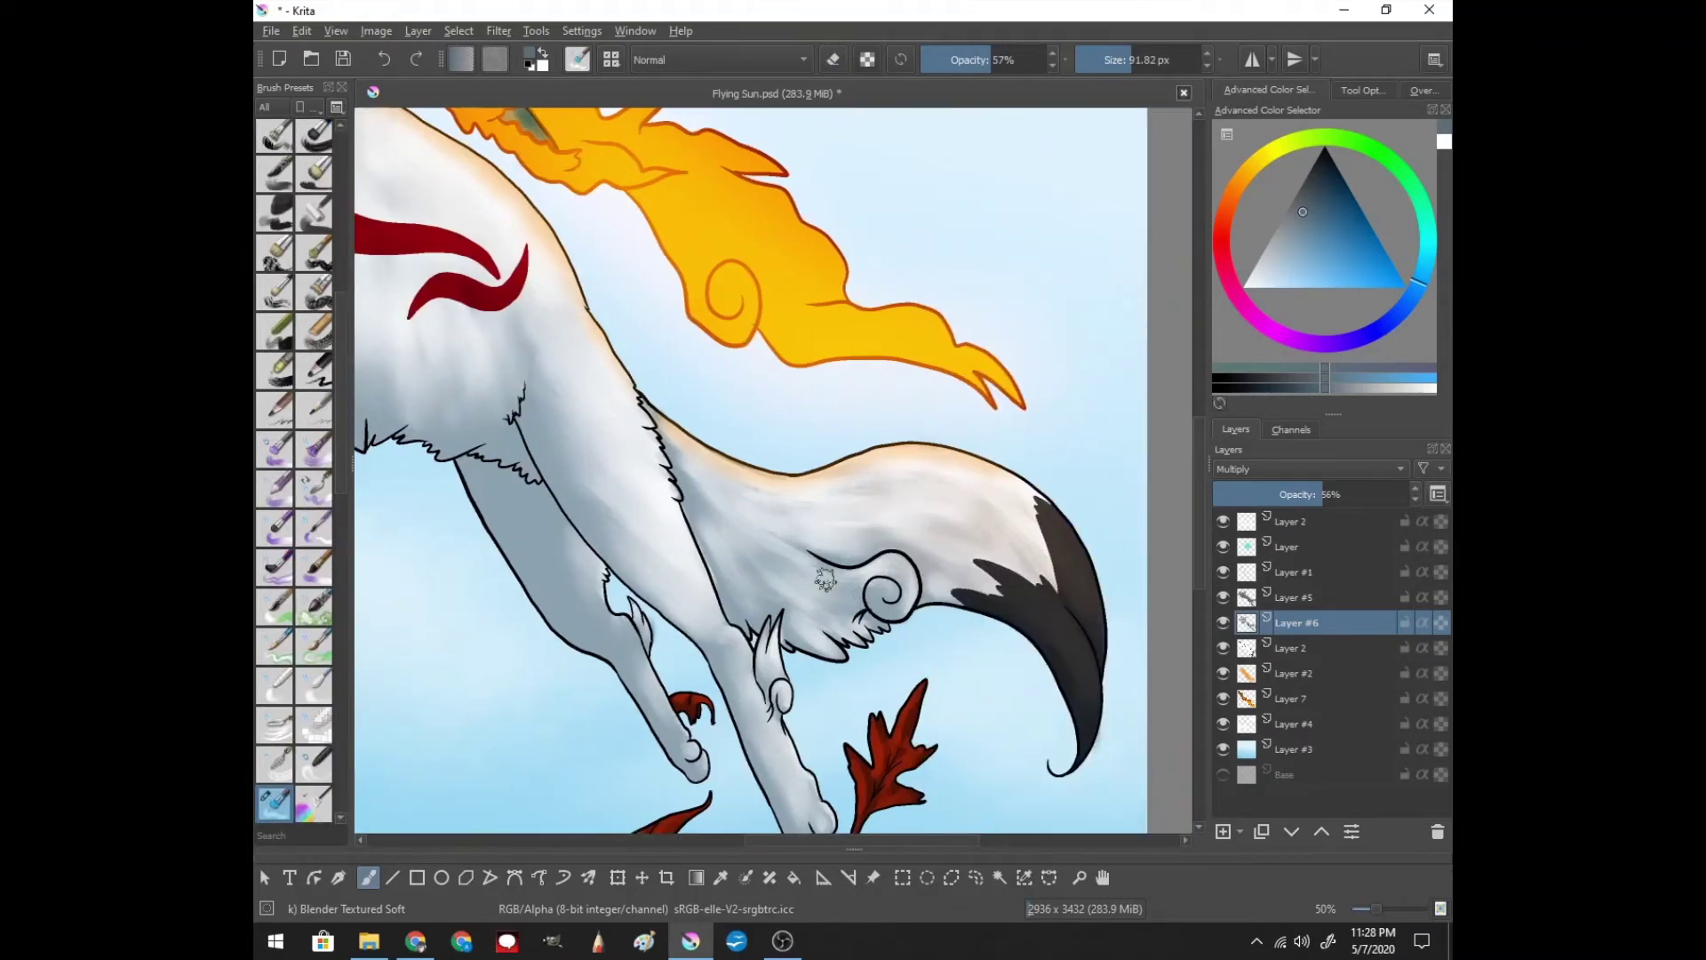
key(e)
key(e)
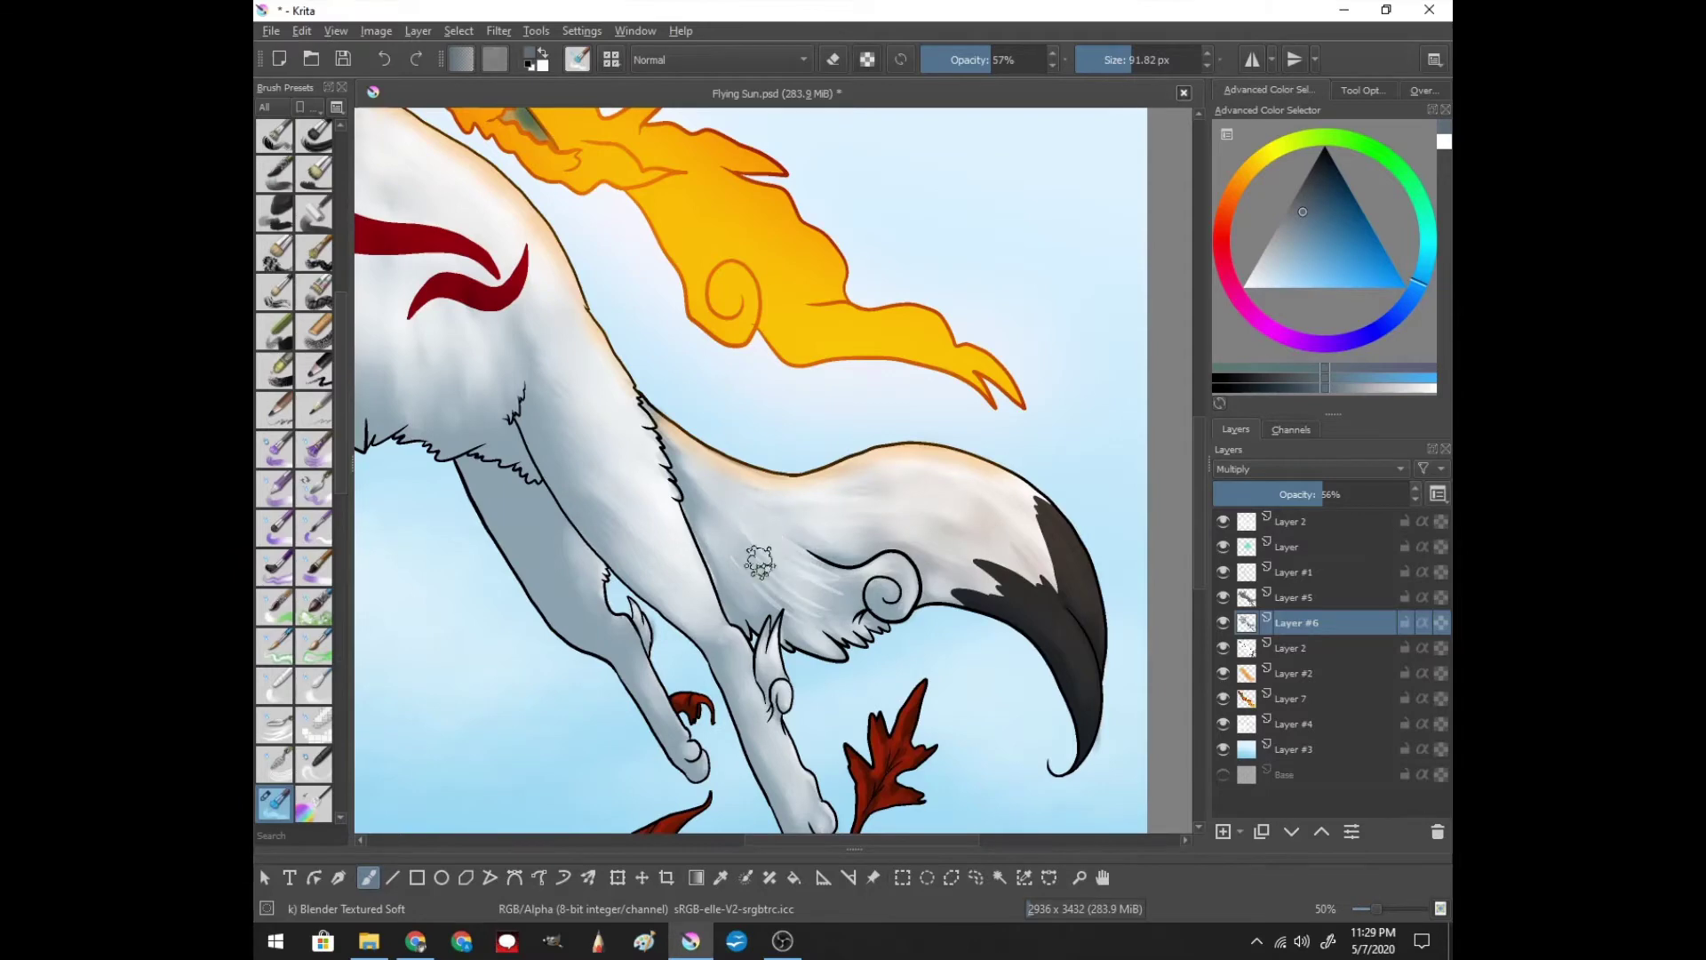
scroll(888, 680, down, 3)
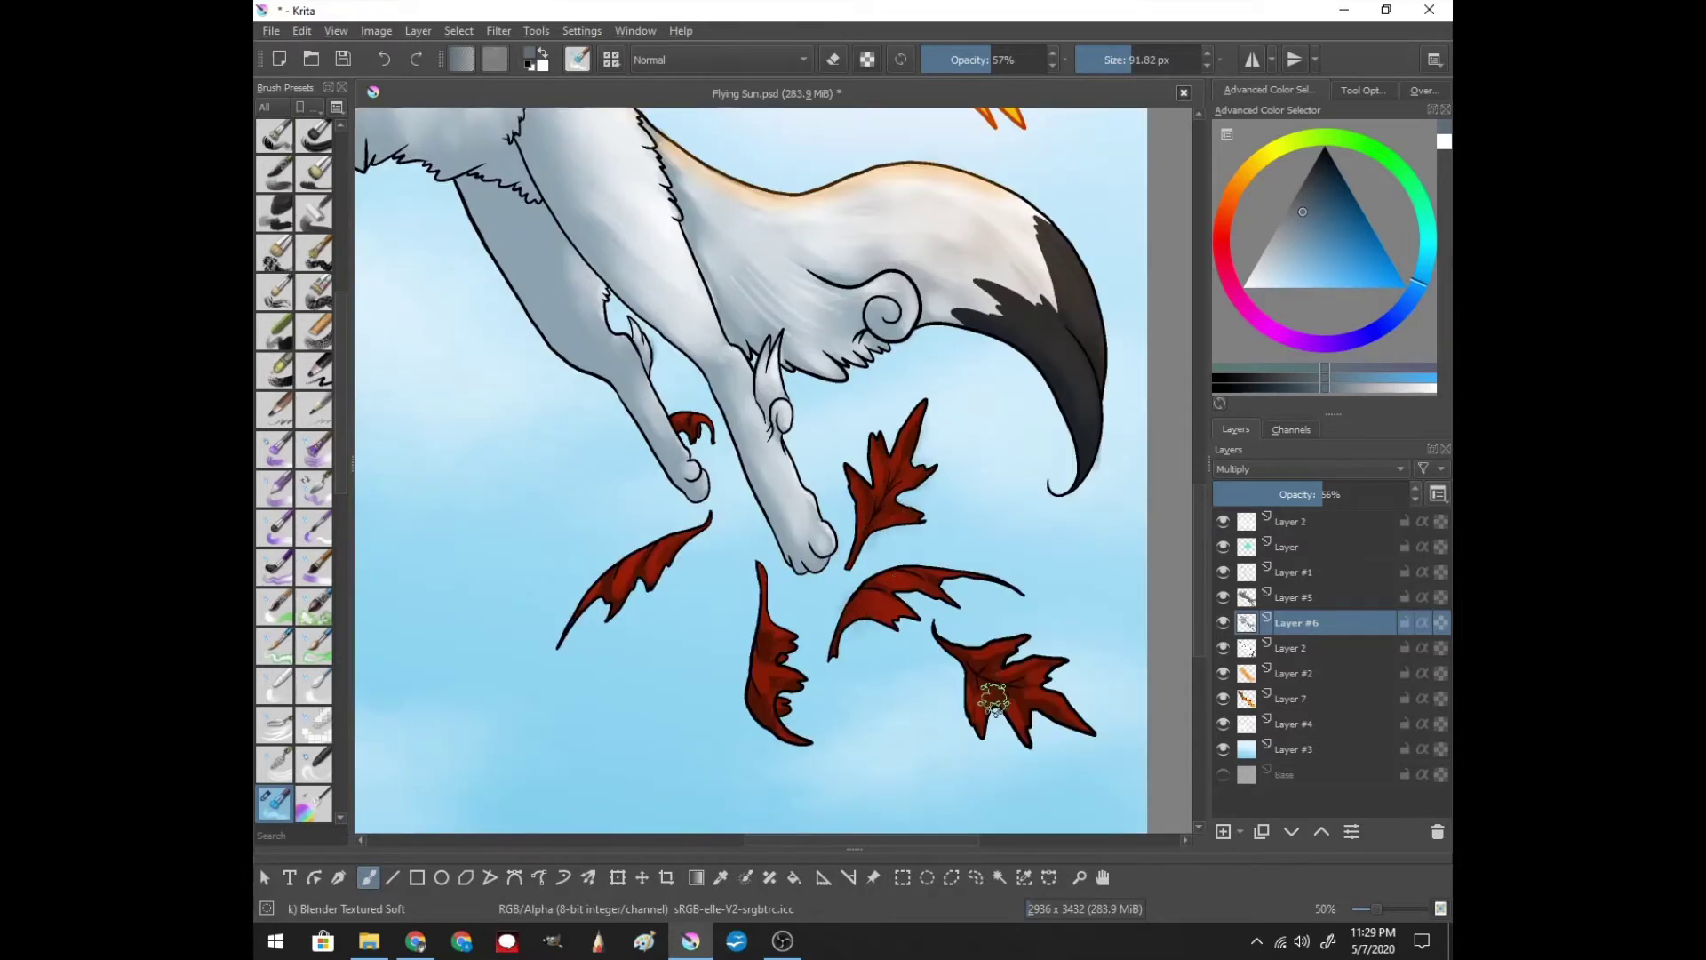
key(Page_Up)
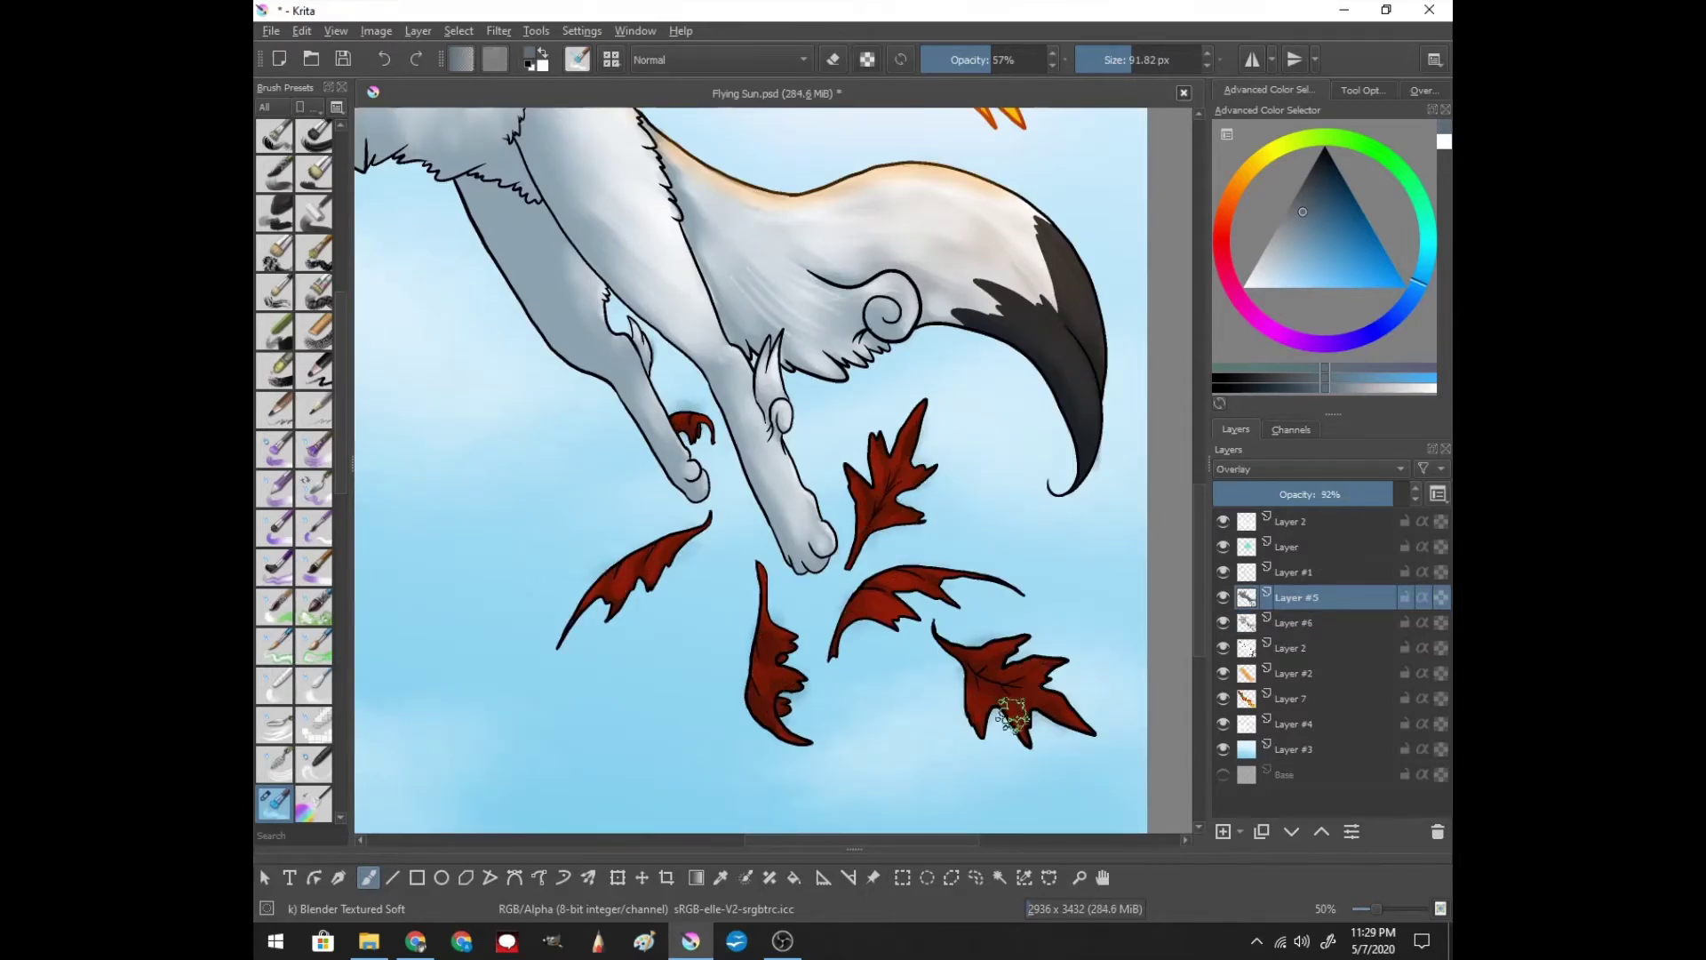
key(slash)
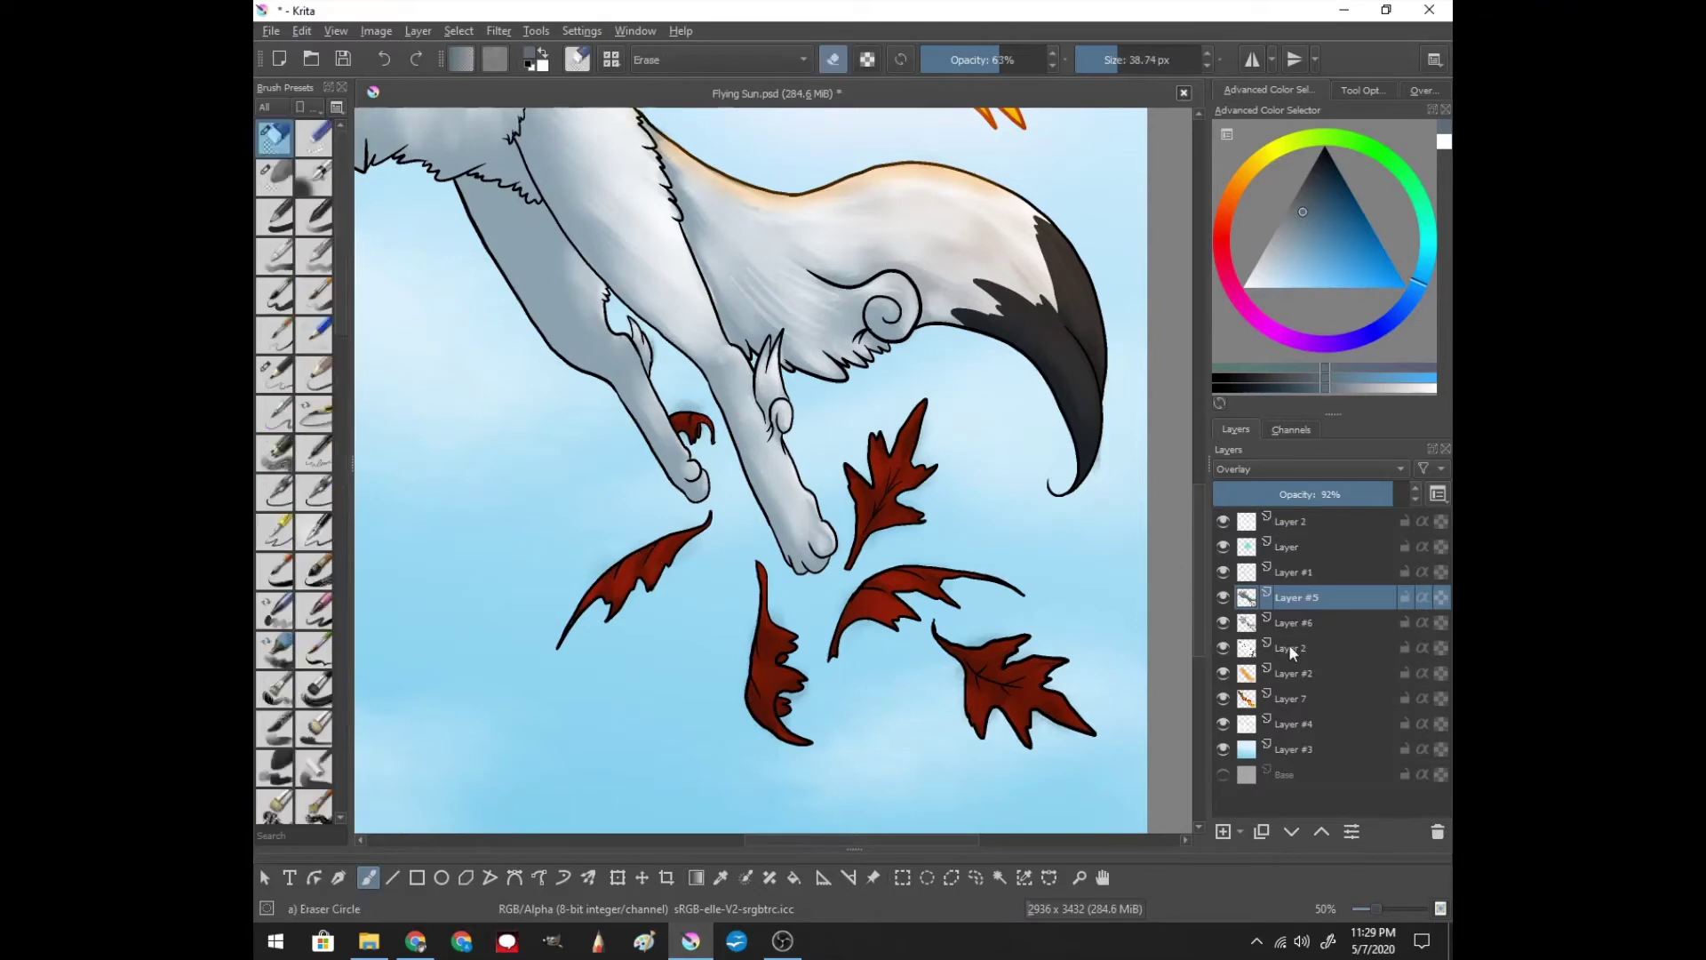
key(Page_Down)
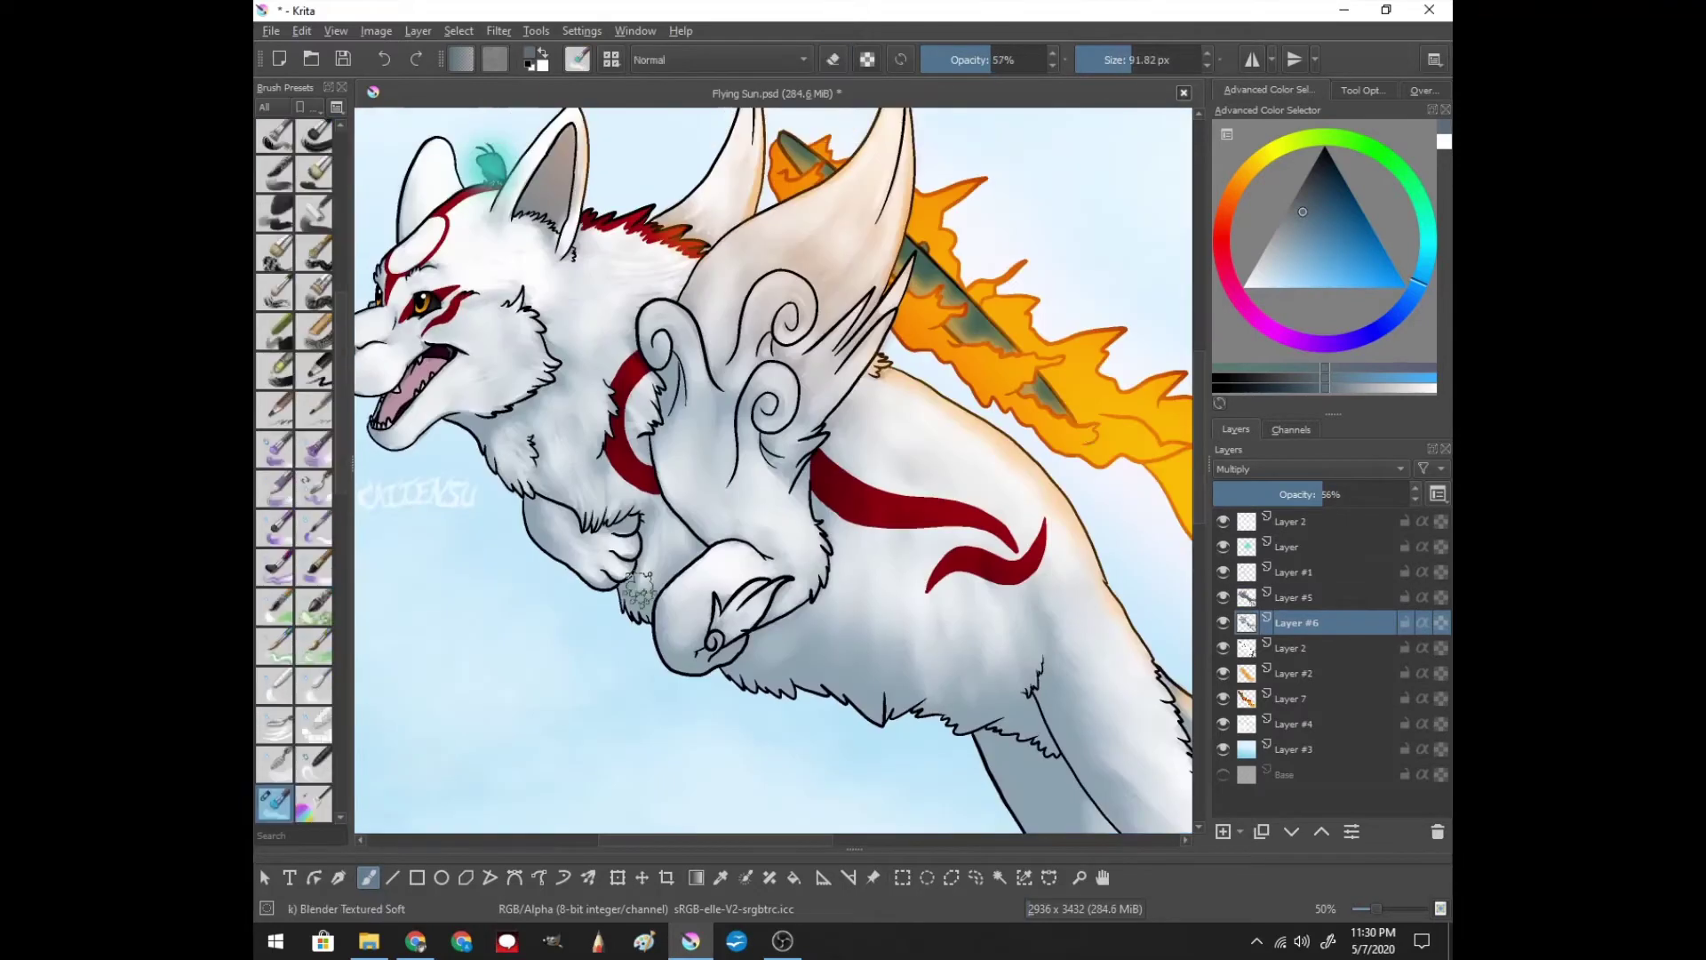
key(slash)
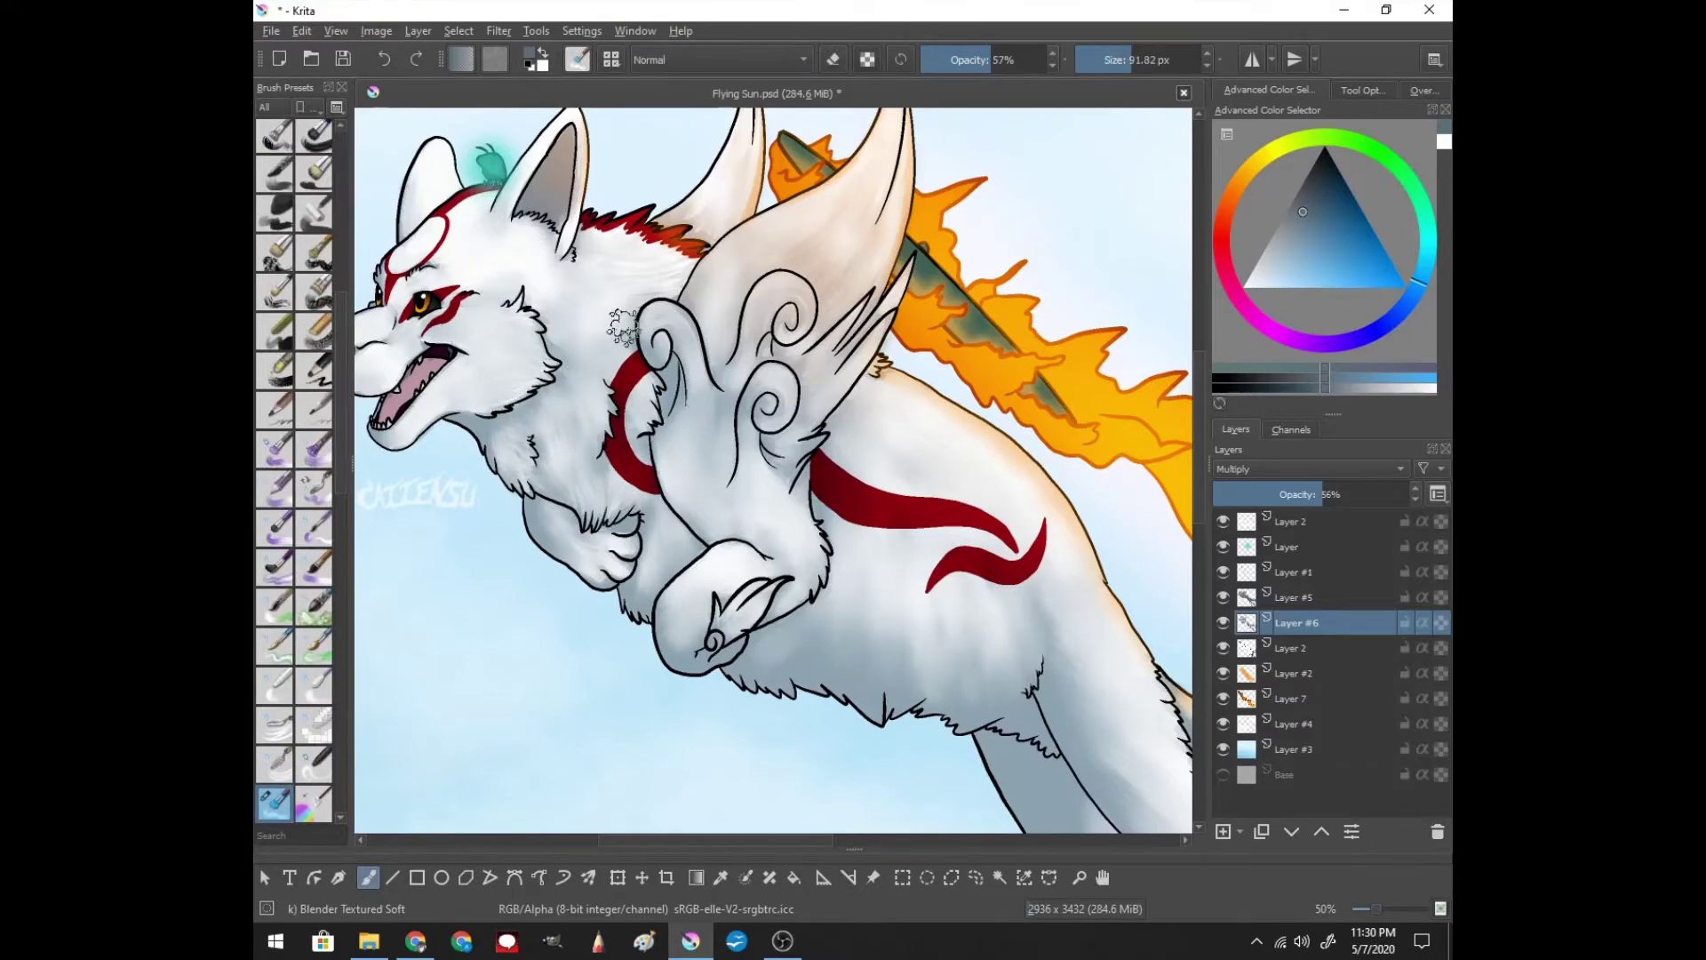
key(Page_Up)
- Load the Basic-6 Details brush and sample a peach colour for fur highlights on Layer #5
key(slash)
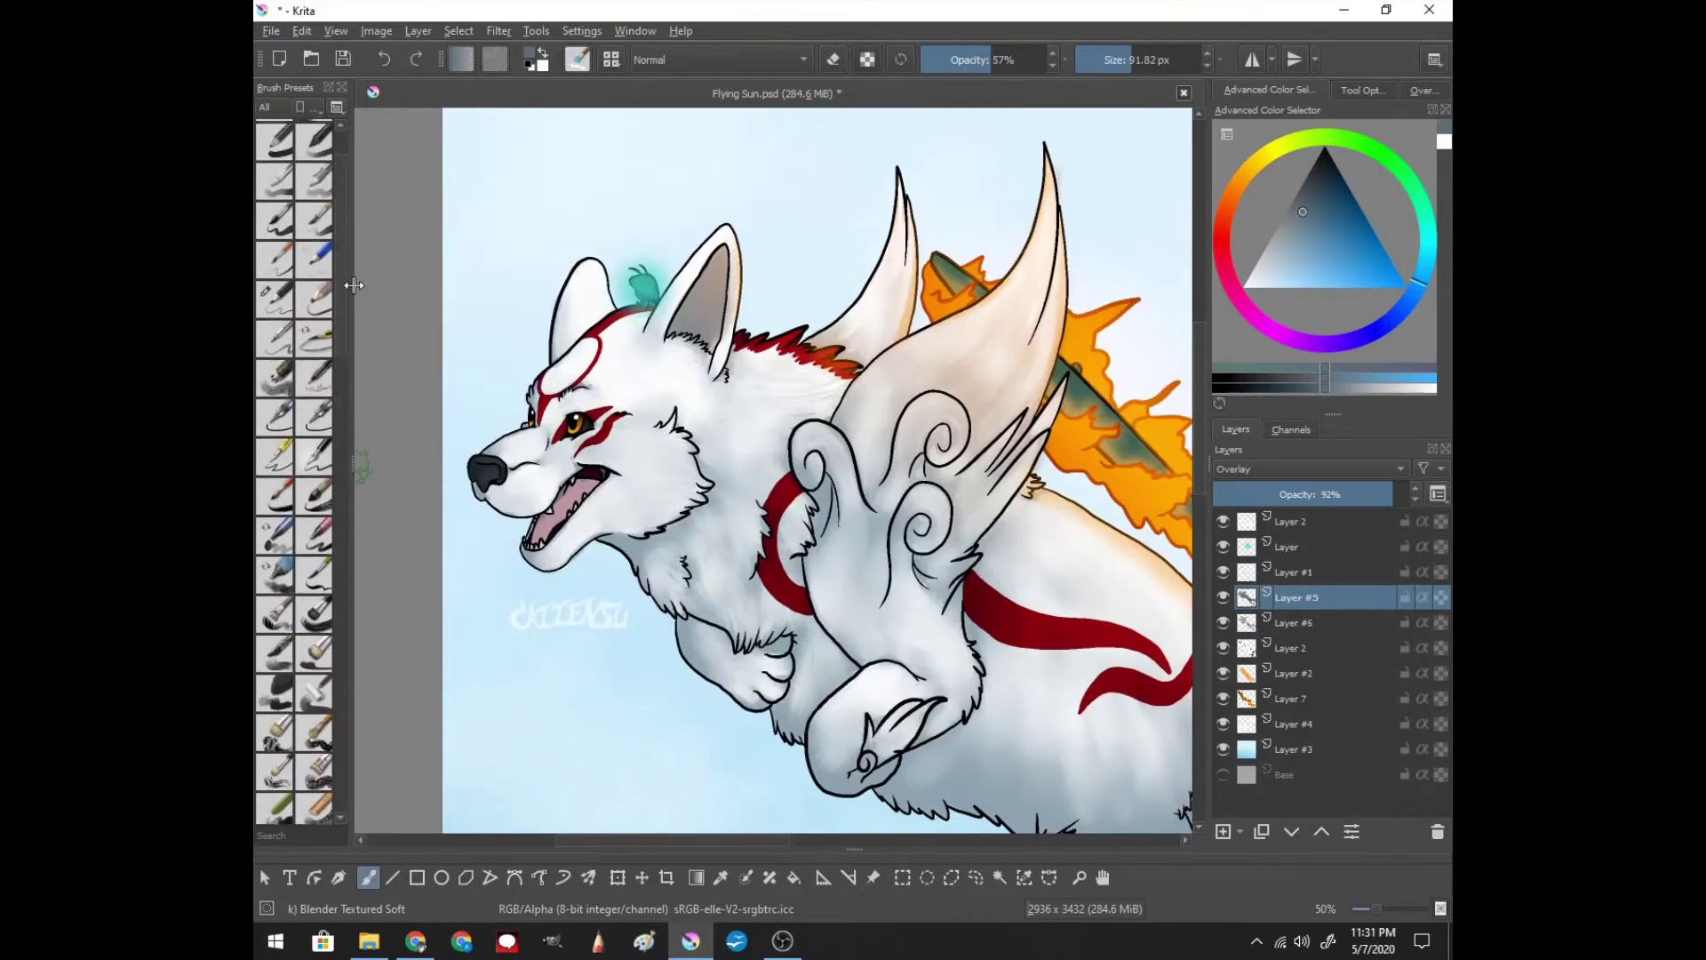
click(1306, 468)
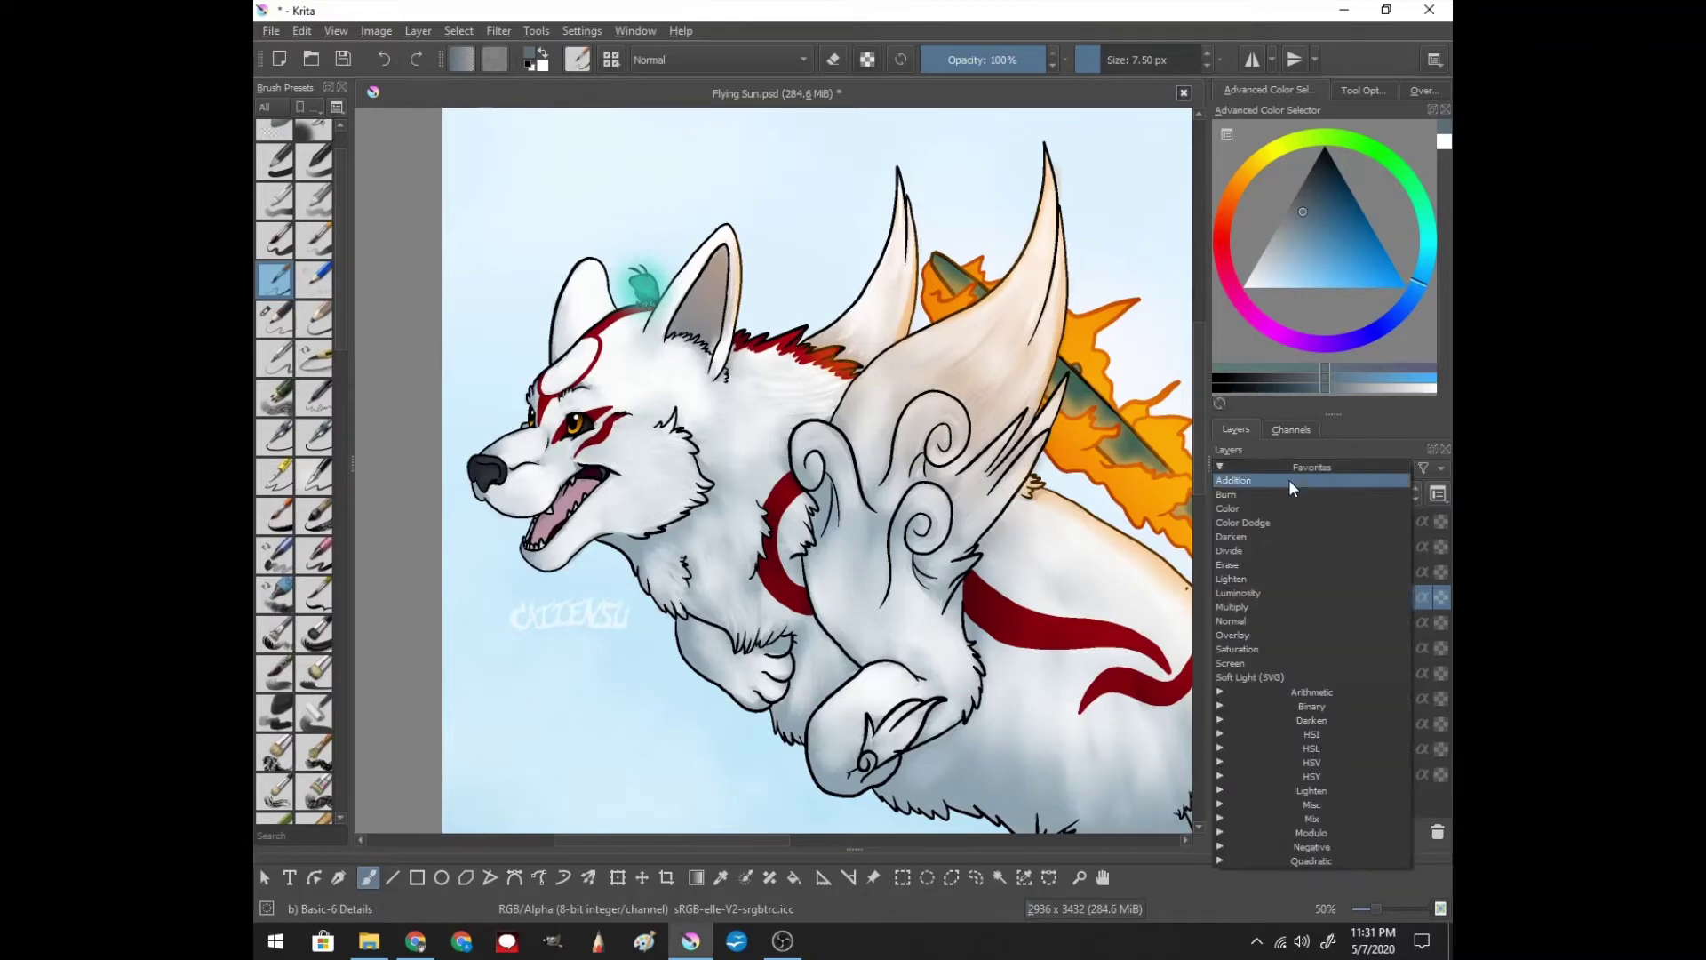
key(p)
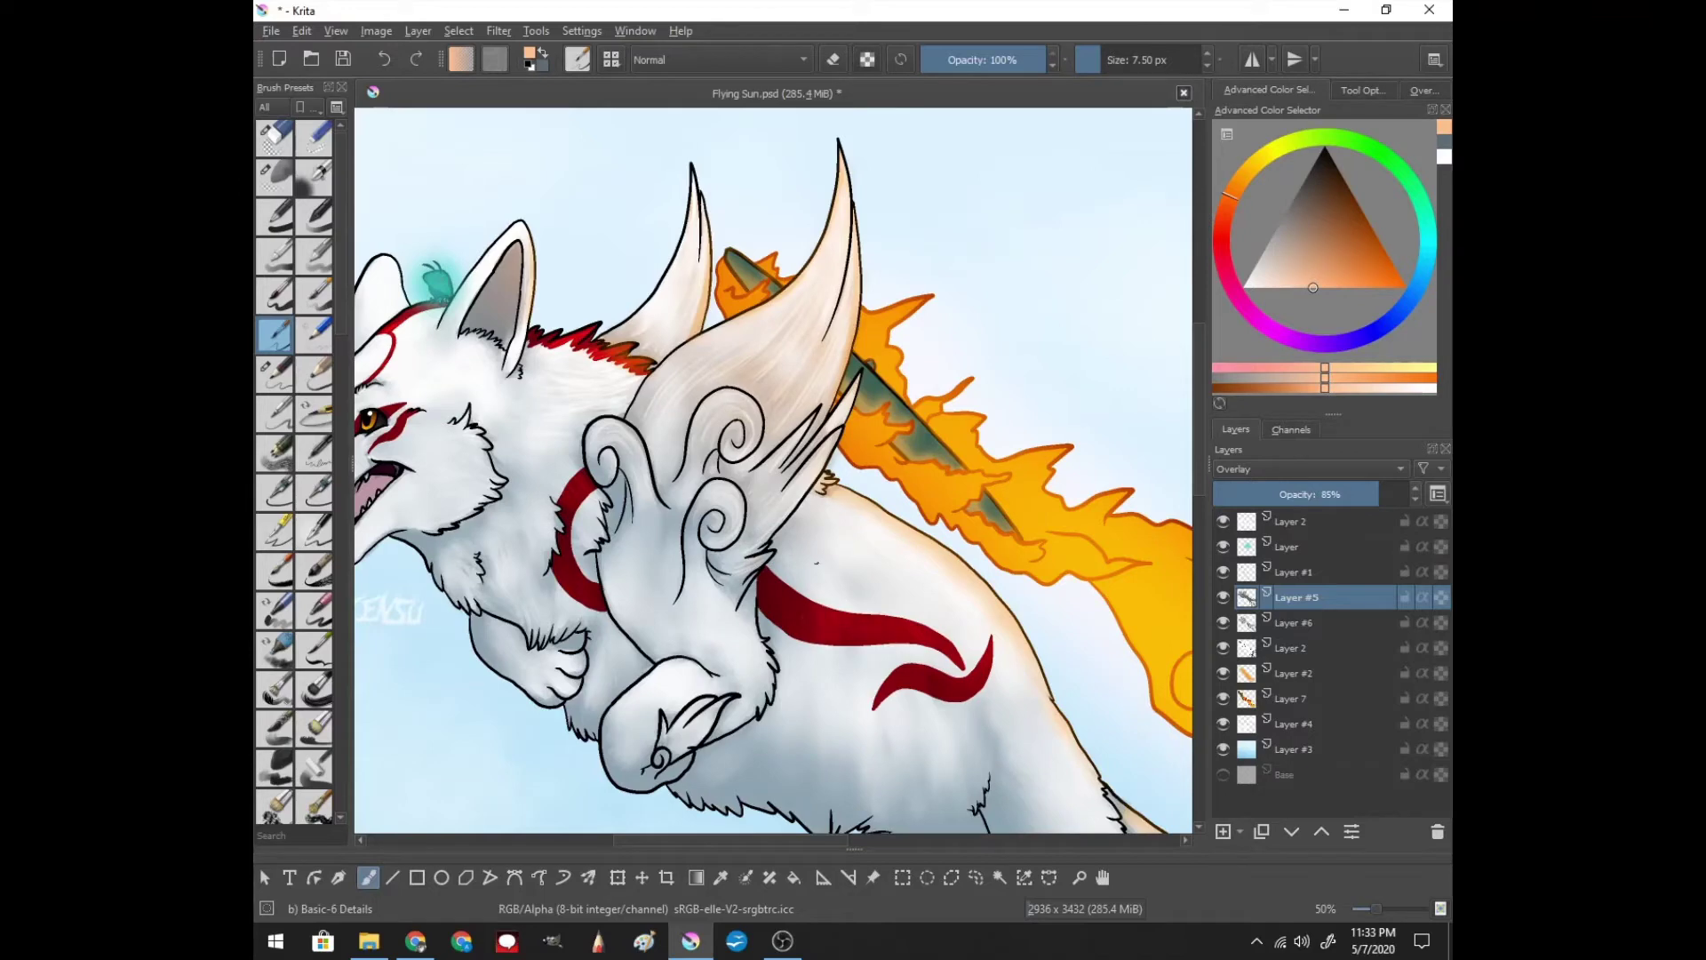
scroll(808, 663, down, 3)
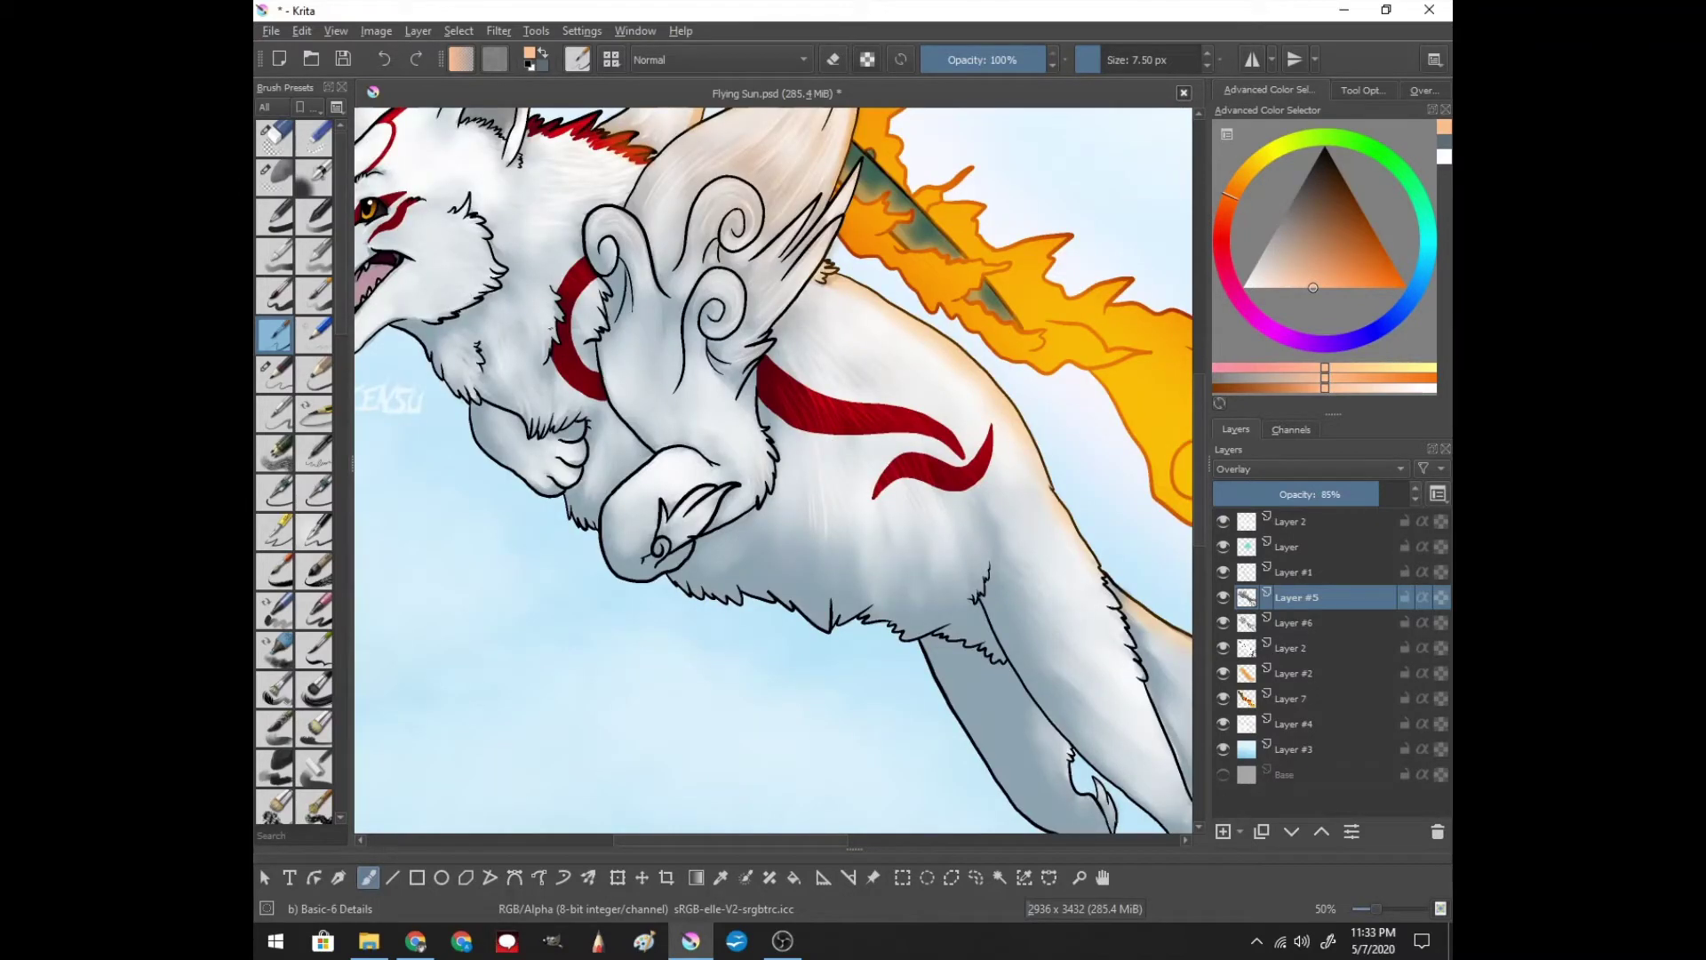
scroll(774, 471, left, 5)
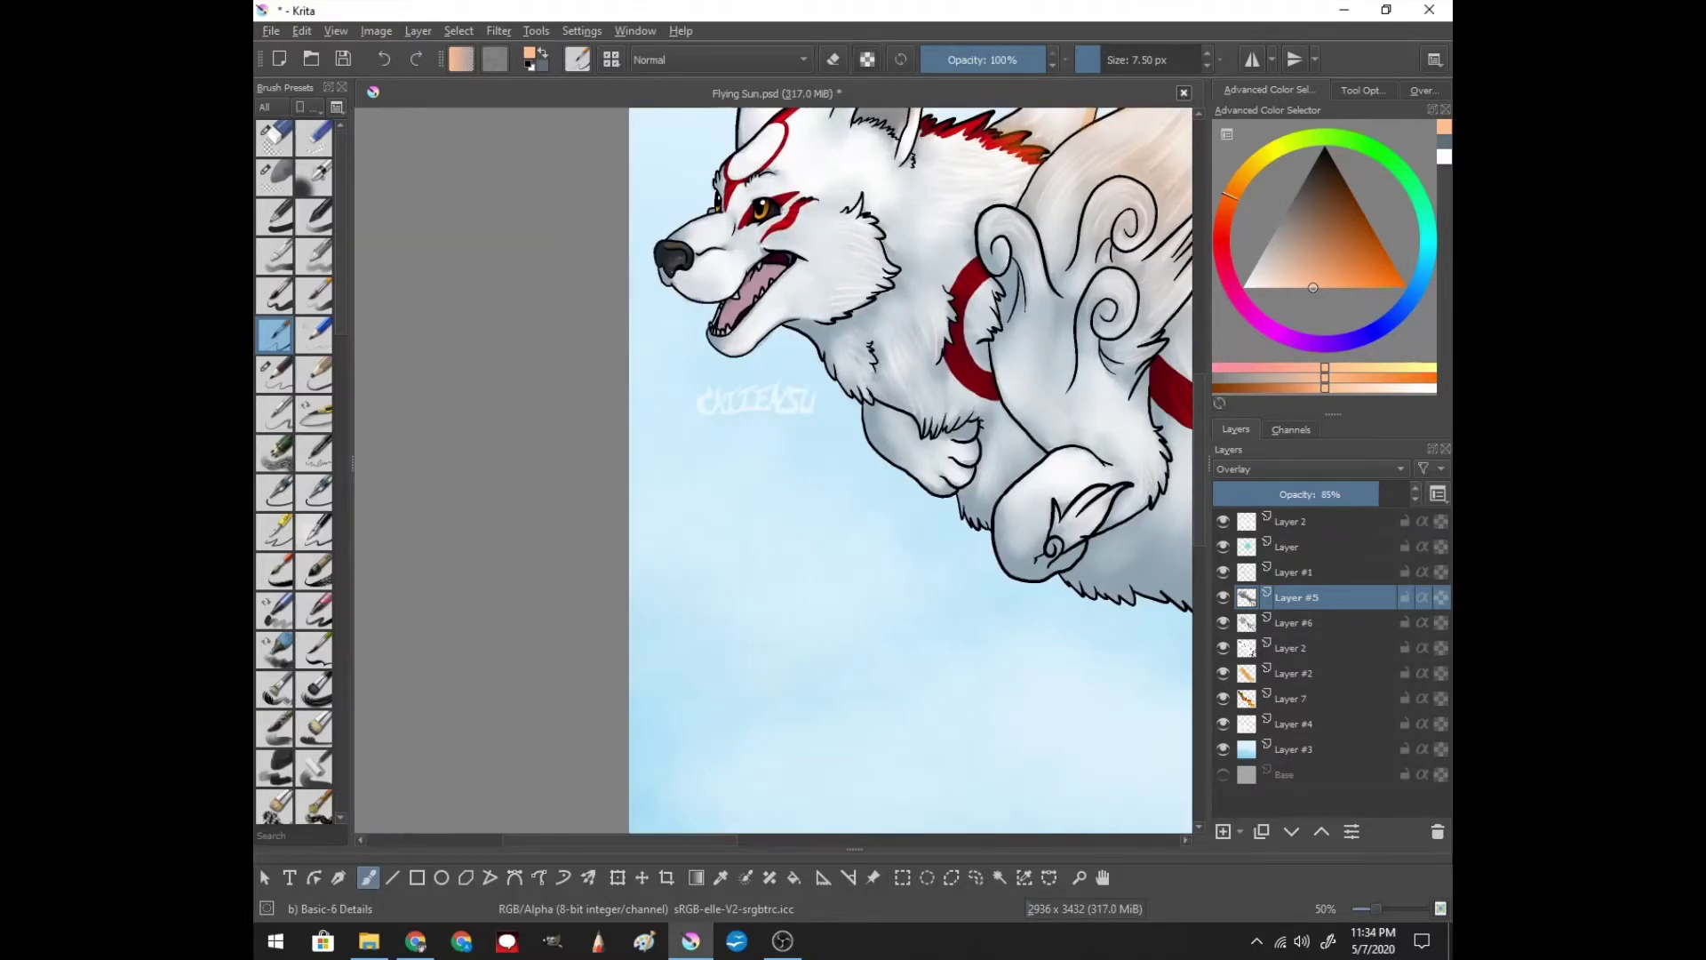
scroll(774, 471, right, 10)
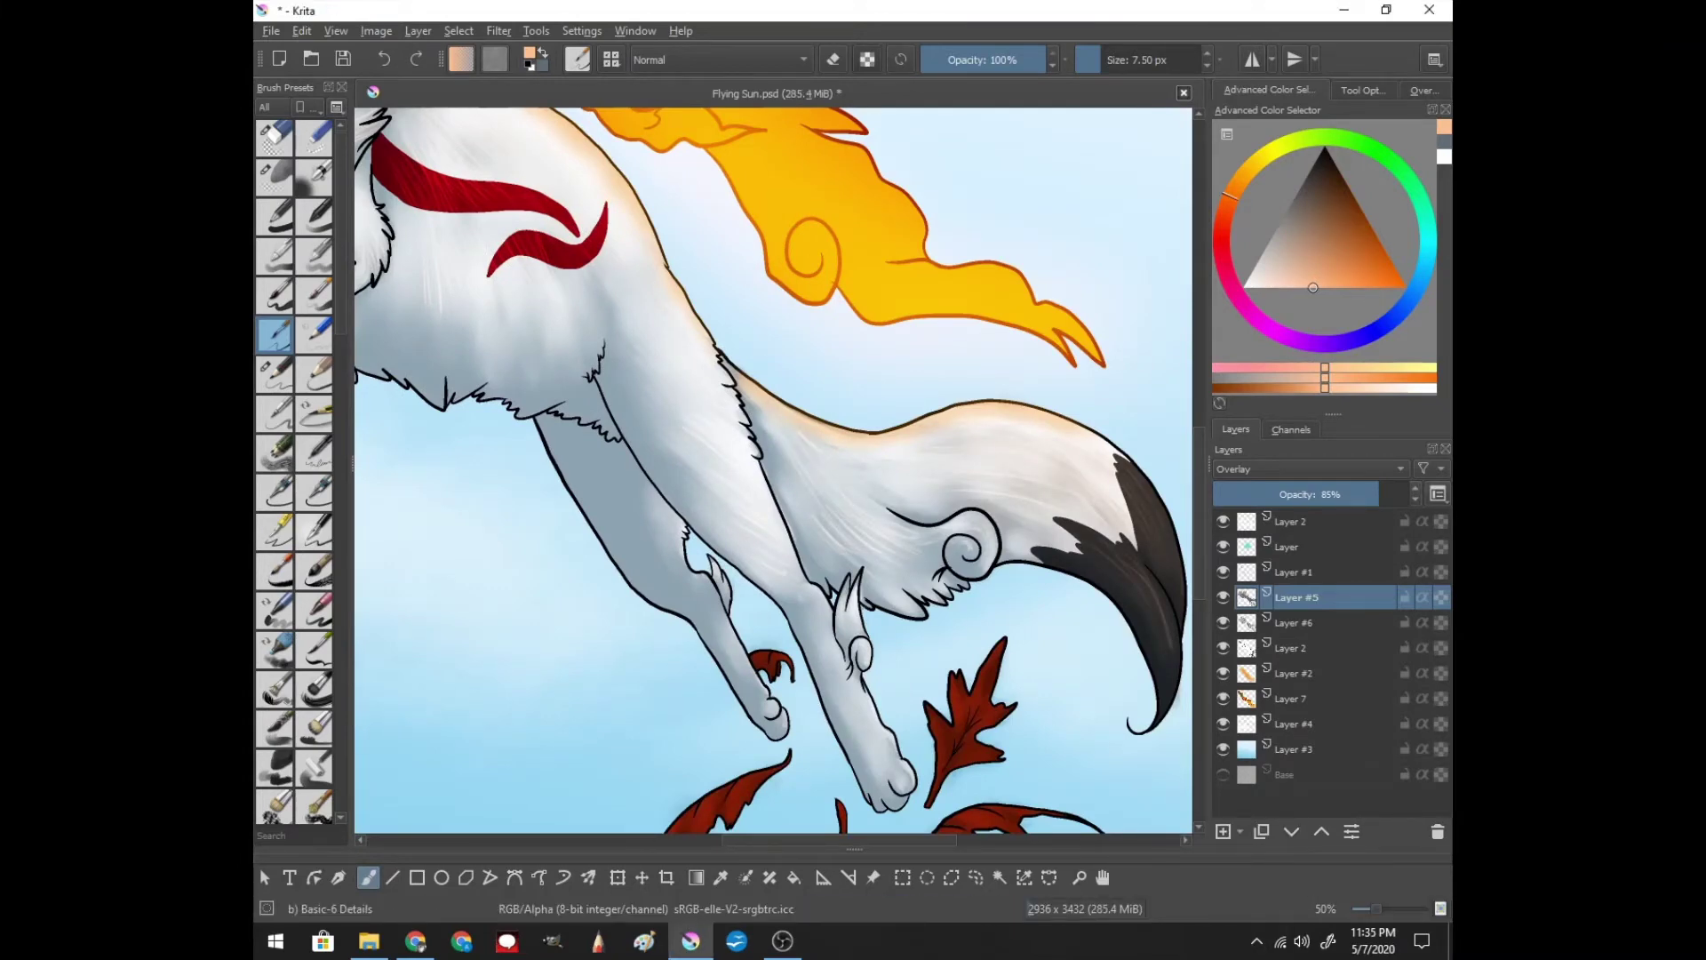
scroll(691, 328, up, 5)
scroll(840, 431, left, 5)
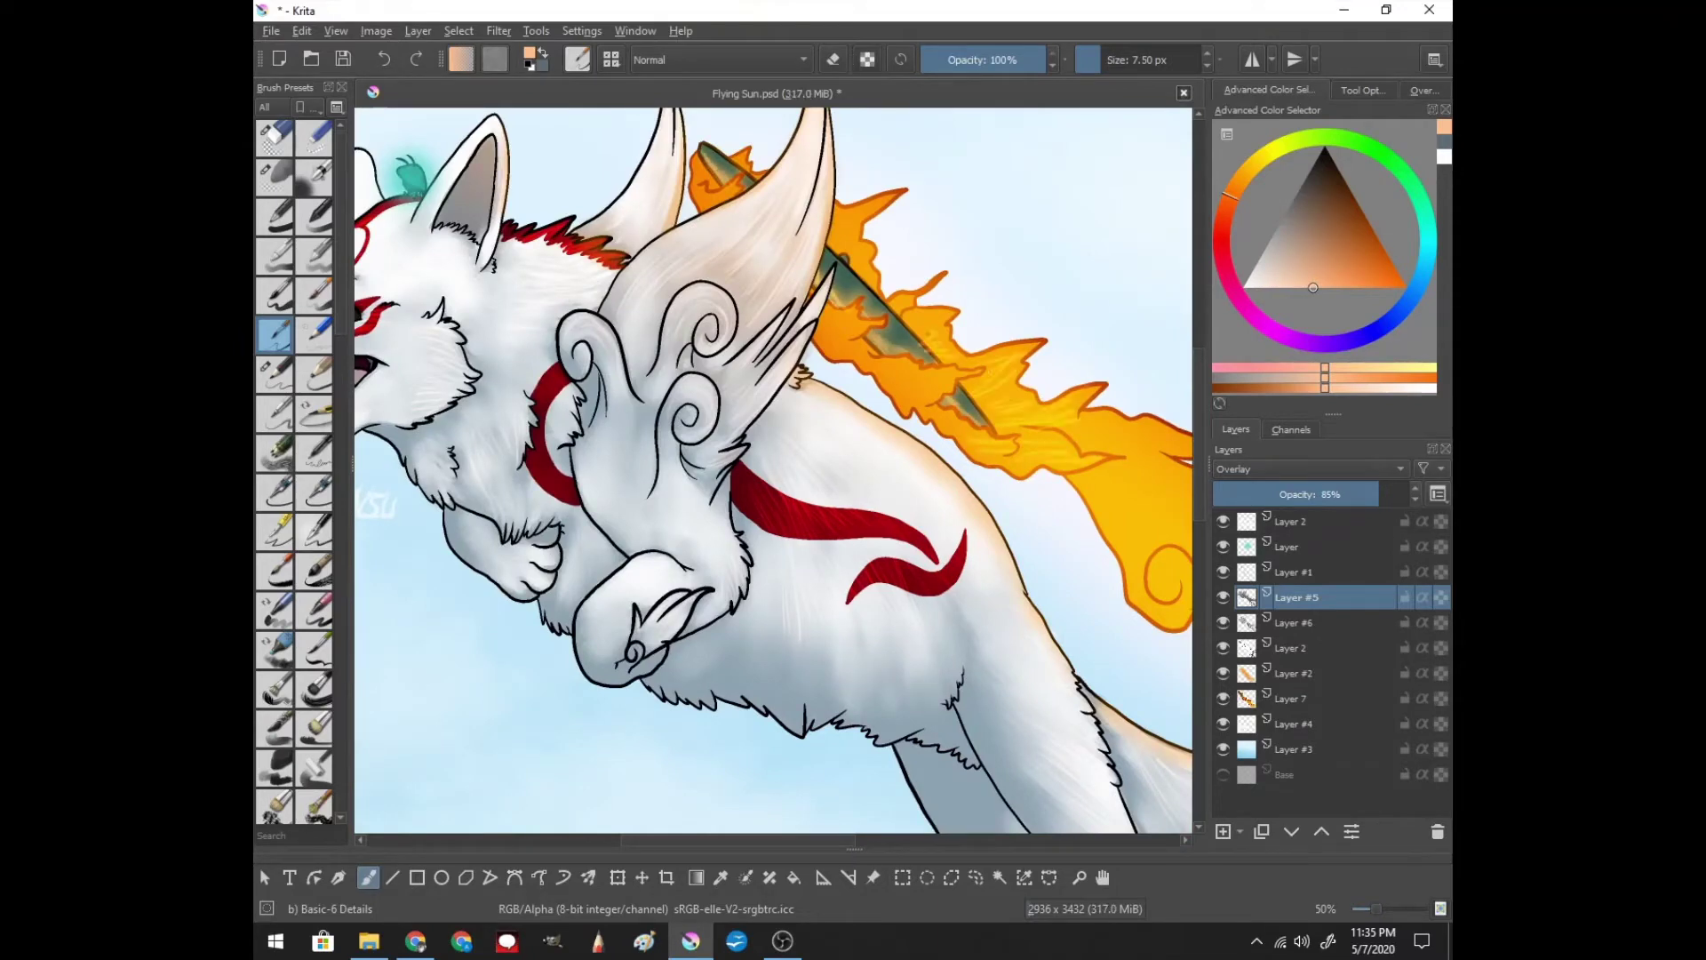
- Brighten the sword blade with a highlight stroke, then pick a lighter sky-blue colour
drag(924, 354, 831, 256)
scroll(773, 471, right, 5)
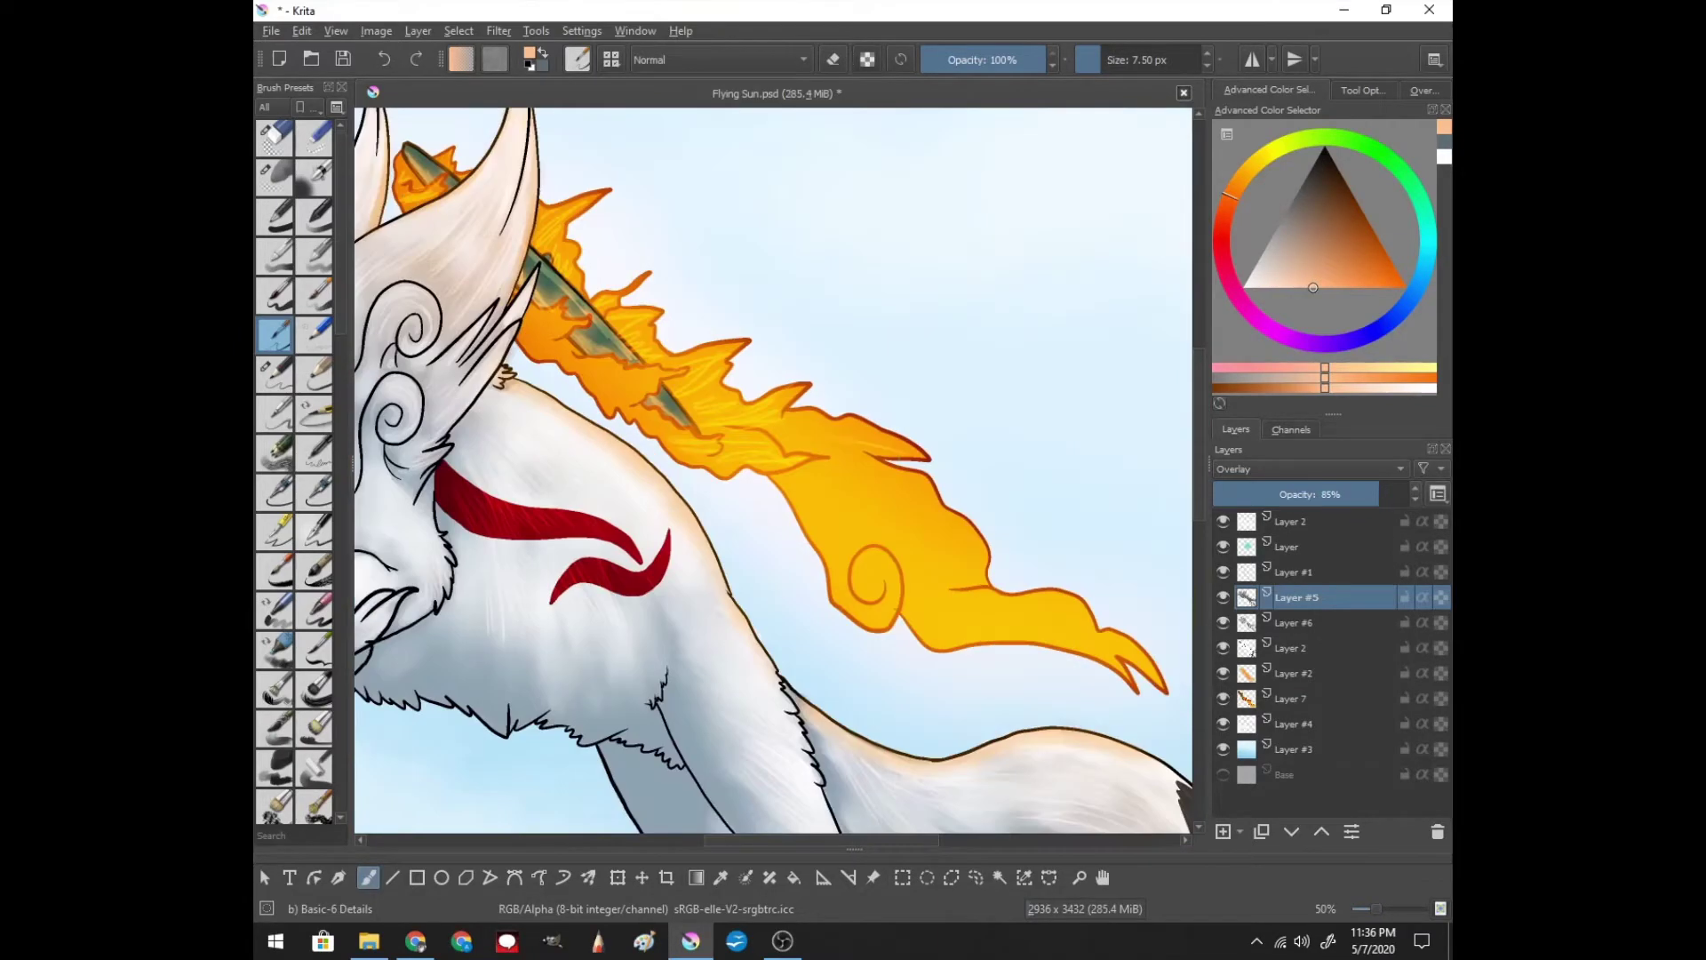
scroll(773, 471, left, 6)
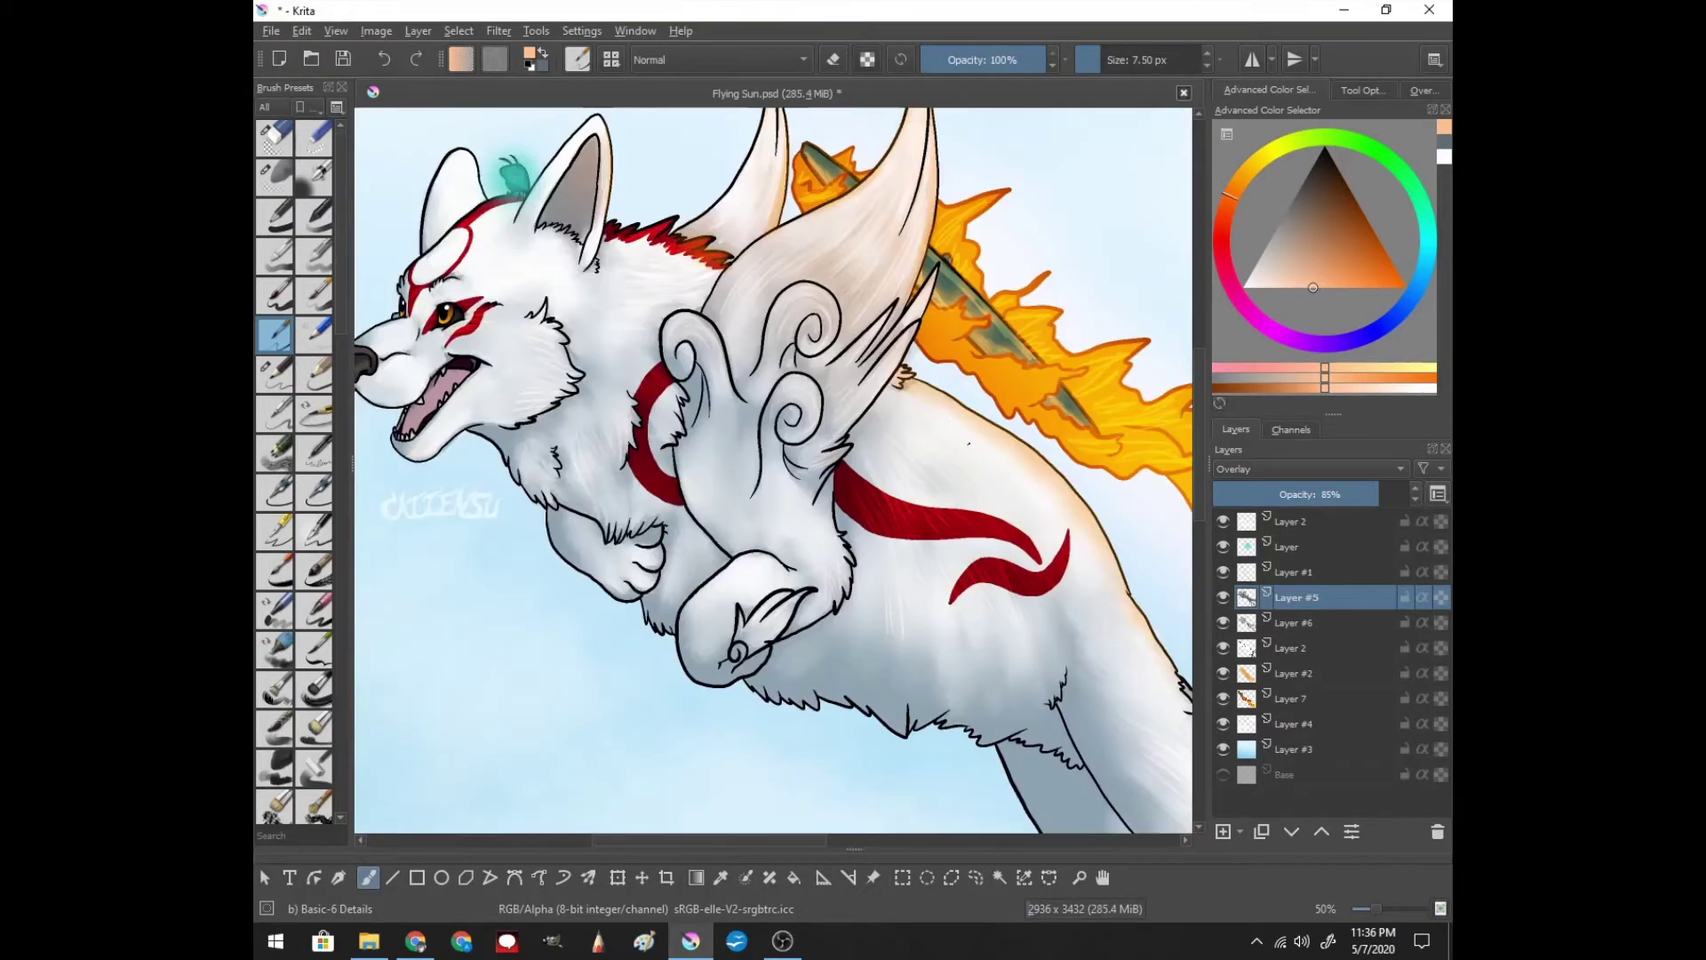
scroll(773, 471, up, 3)
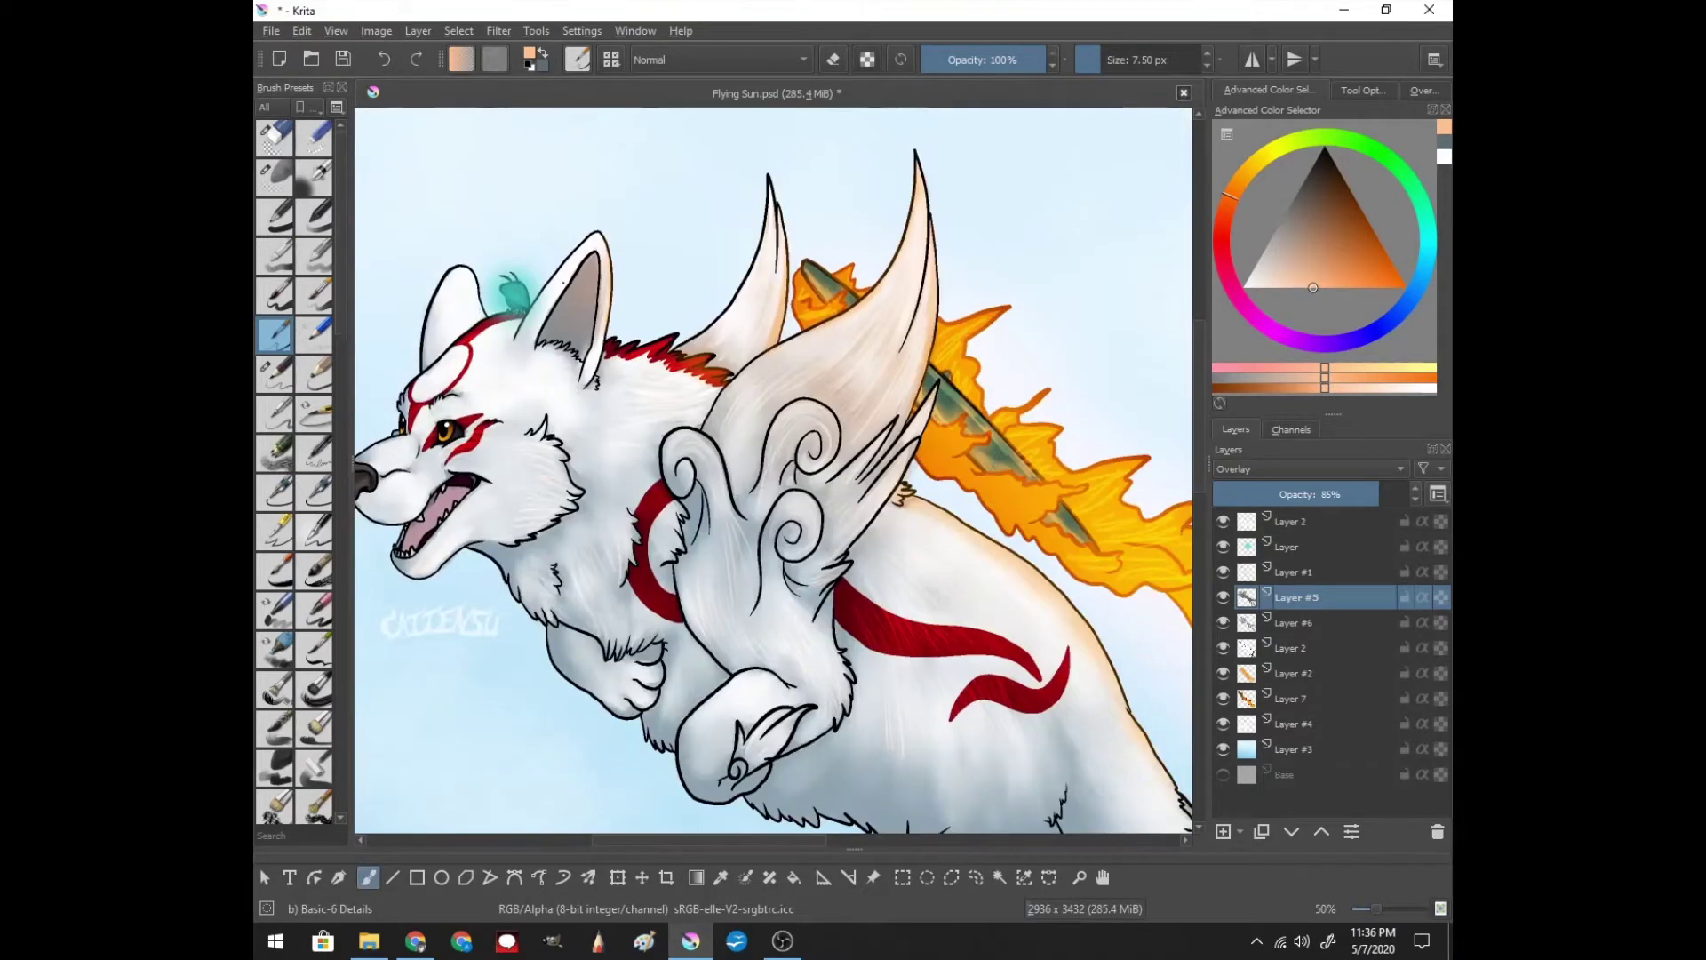
ctrl+click(594, 110)
click(1311, 205)
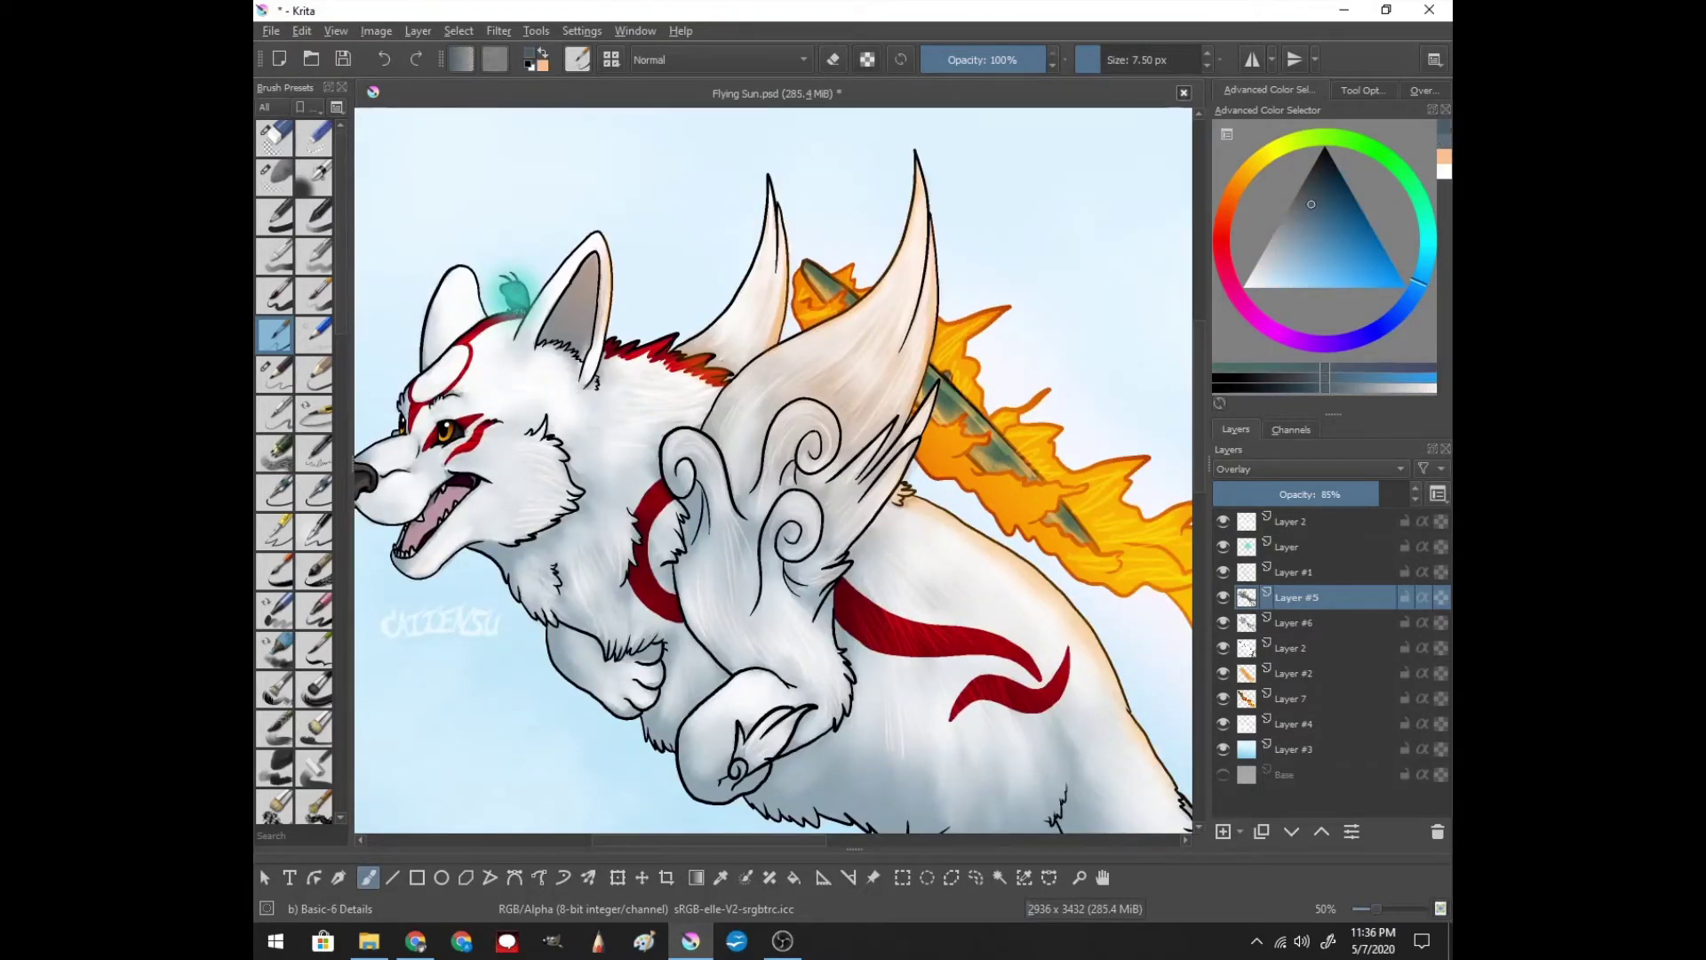
- Paint near-white blue fur strokes across the wolf's body and tail, shrinking the brush to about 53 px
click(1320, 190)
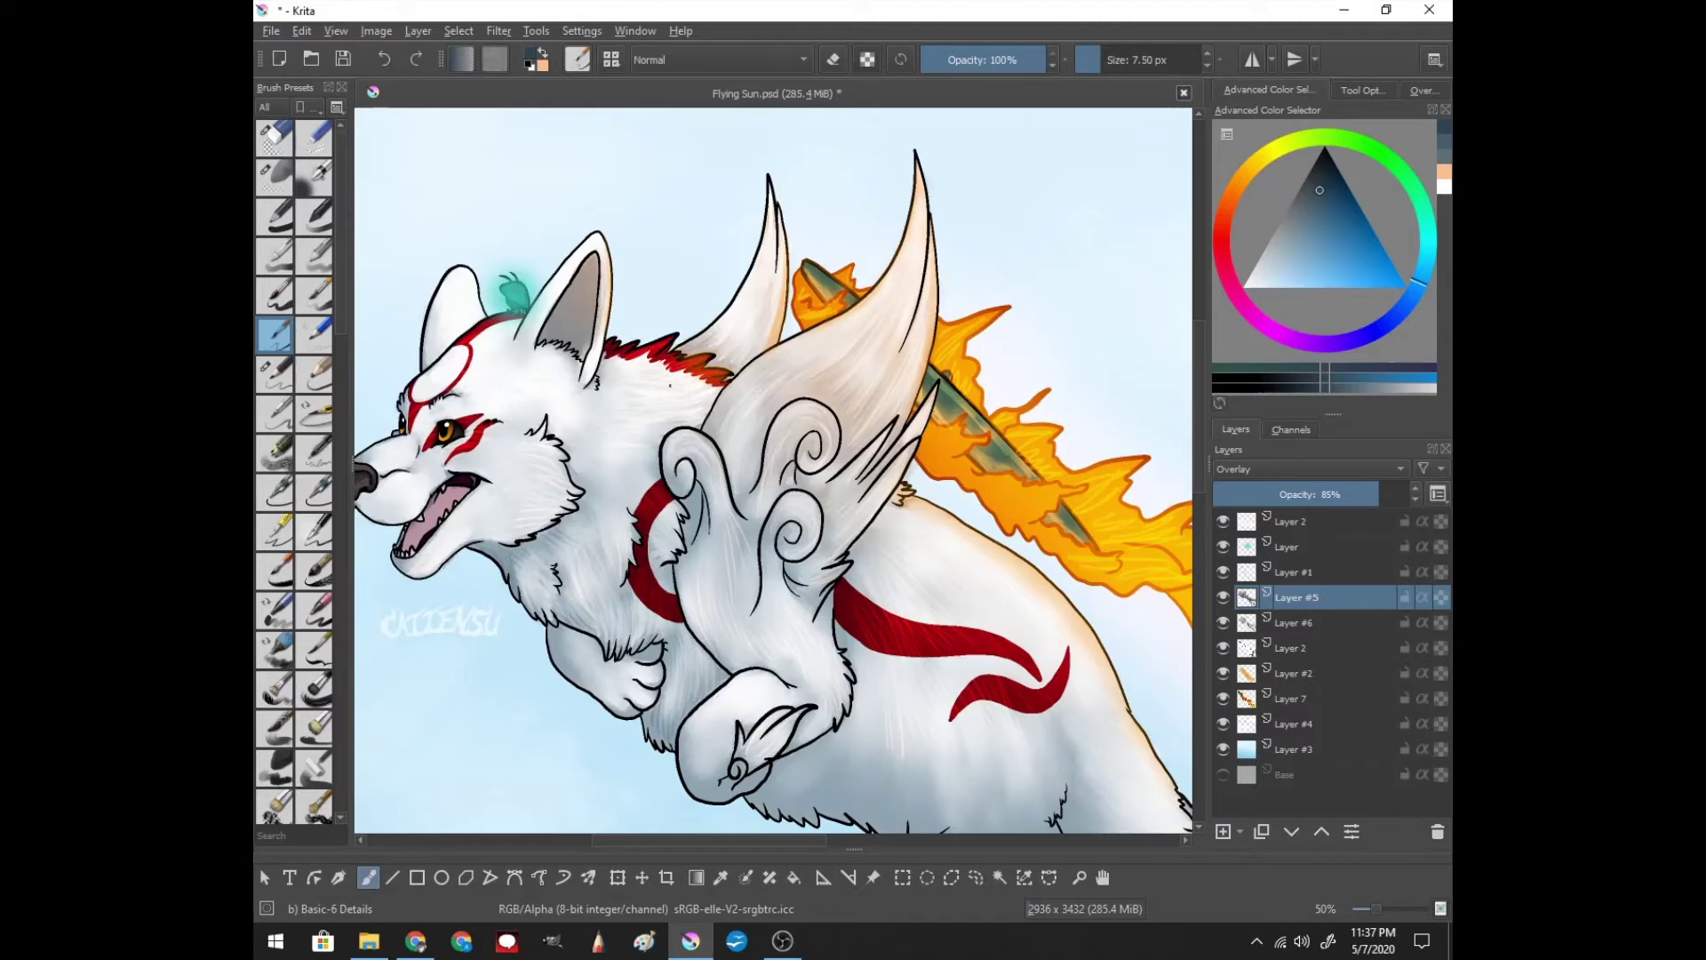
drag(800, 534, 595, 293)
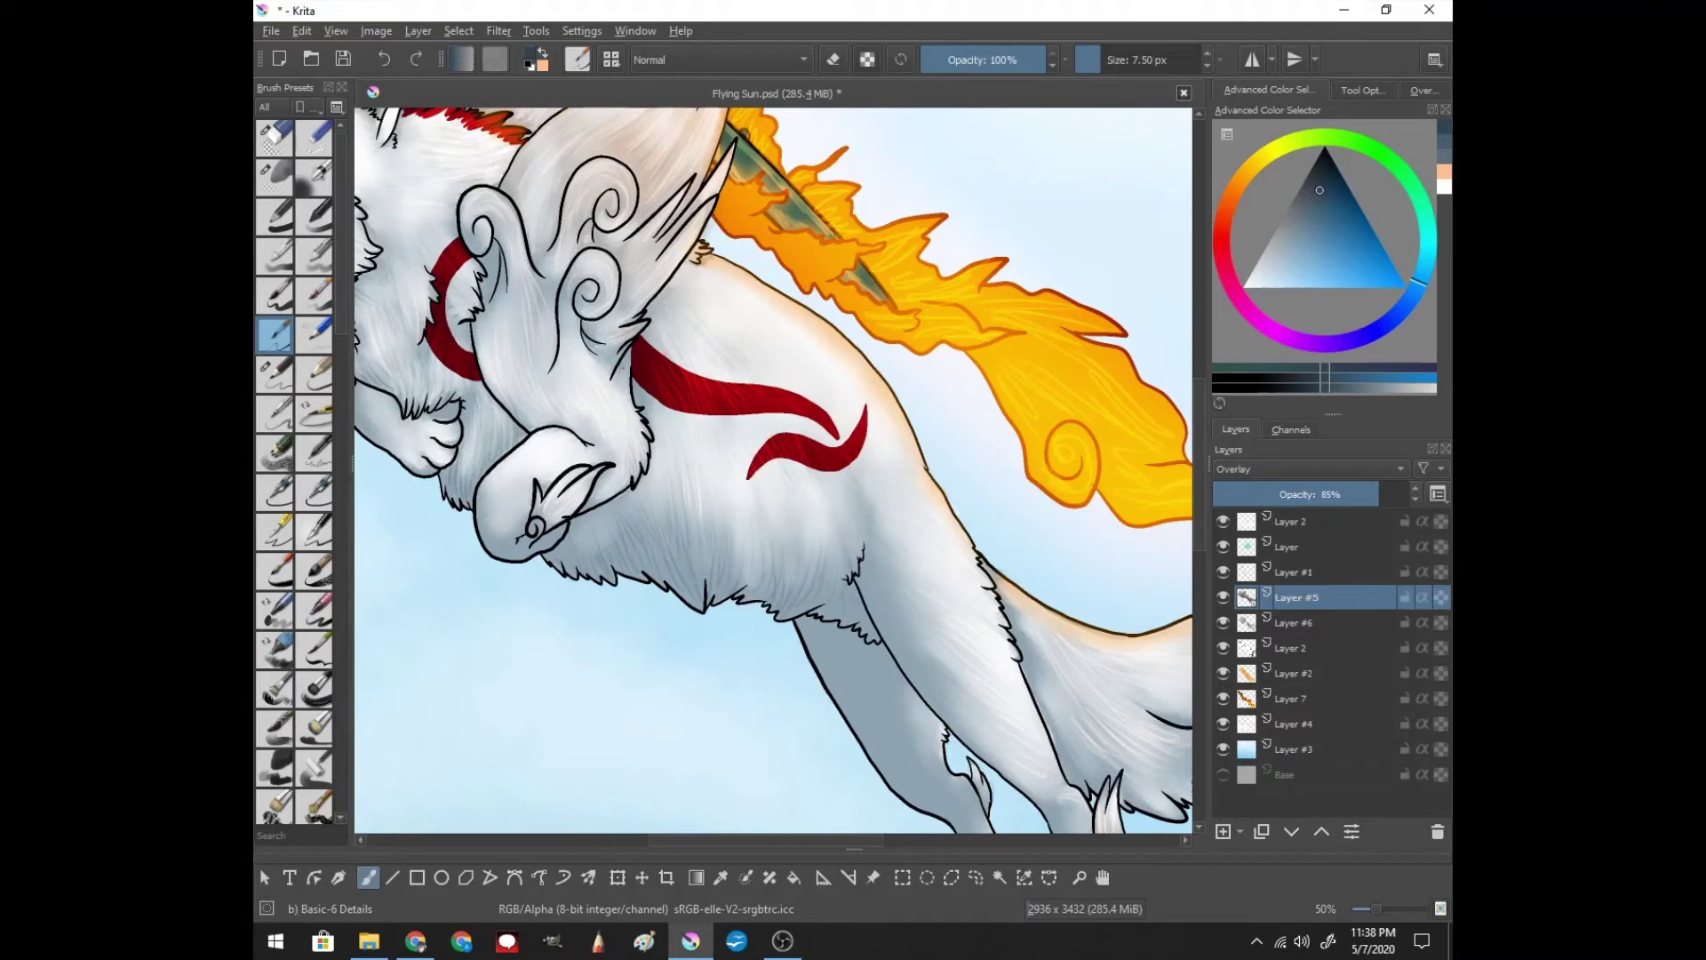
scroll(774, 471, down, 3)
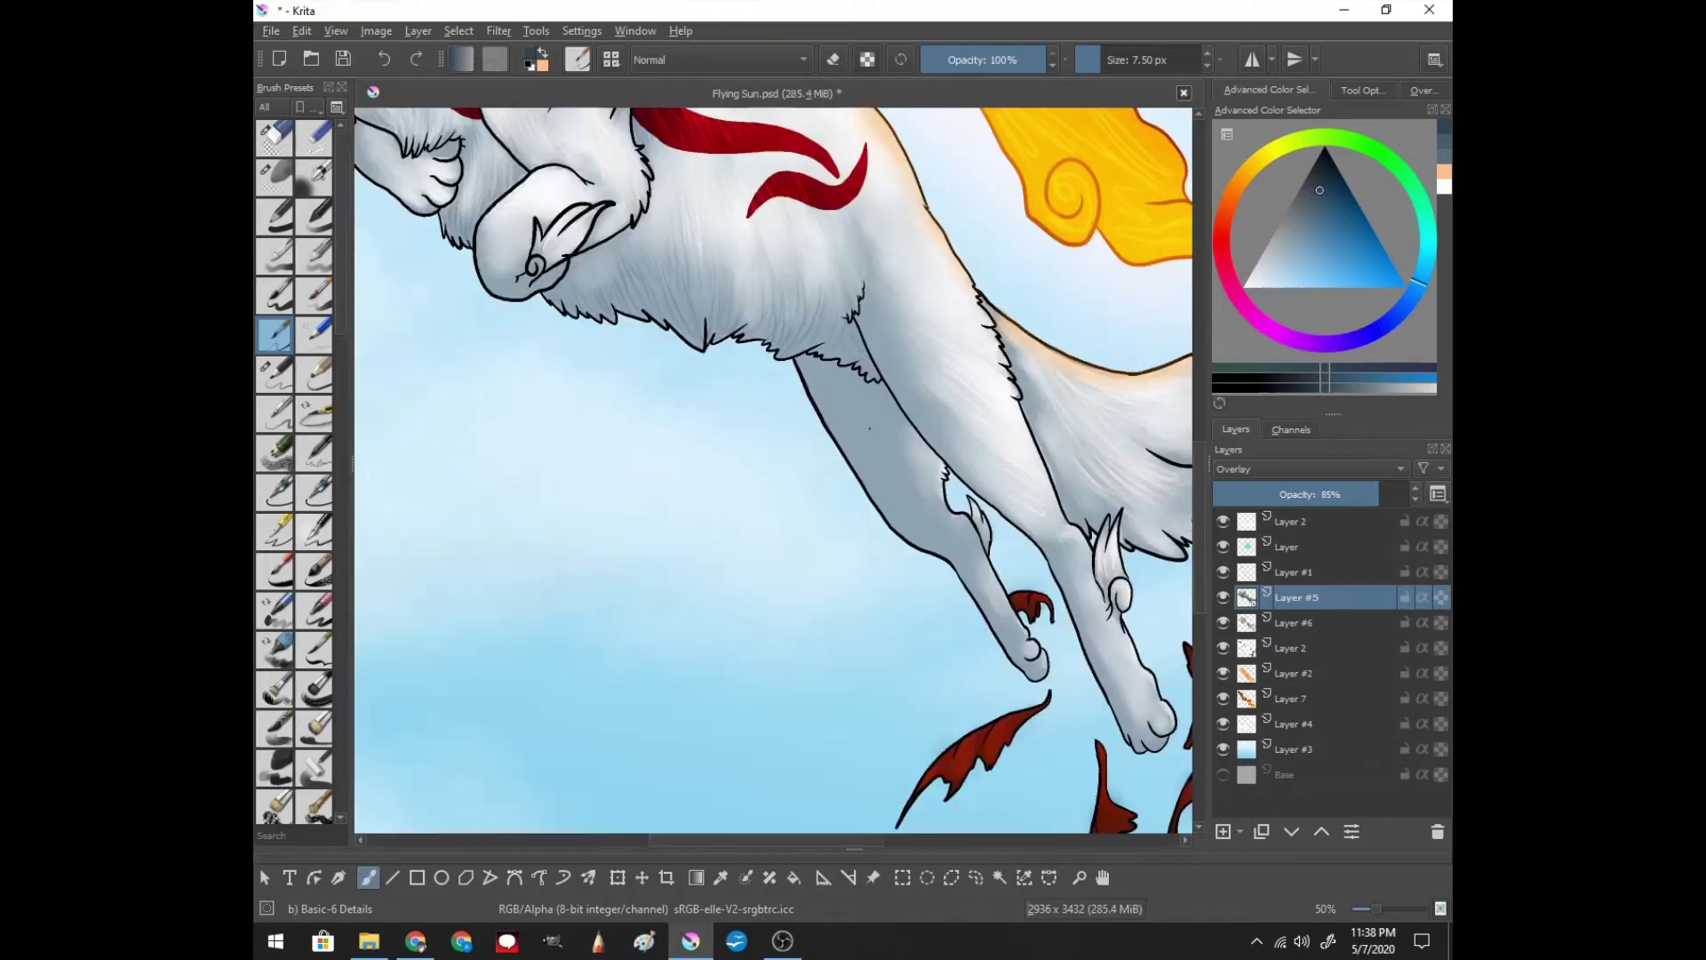
scroll(886, 846, right, 3)
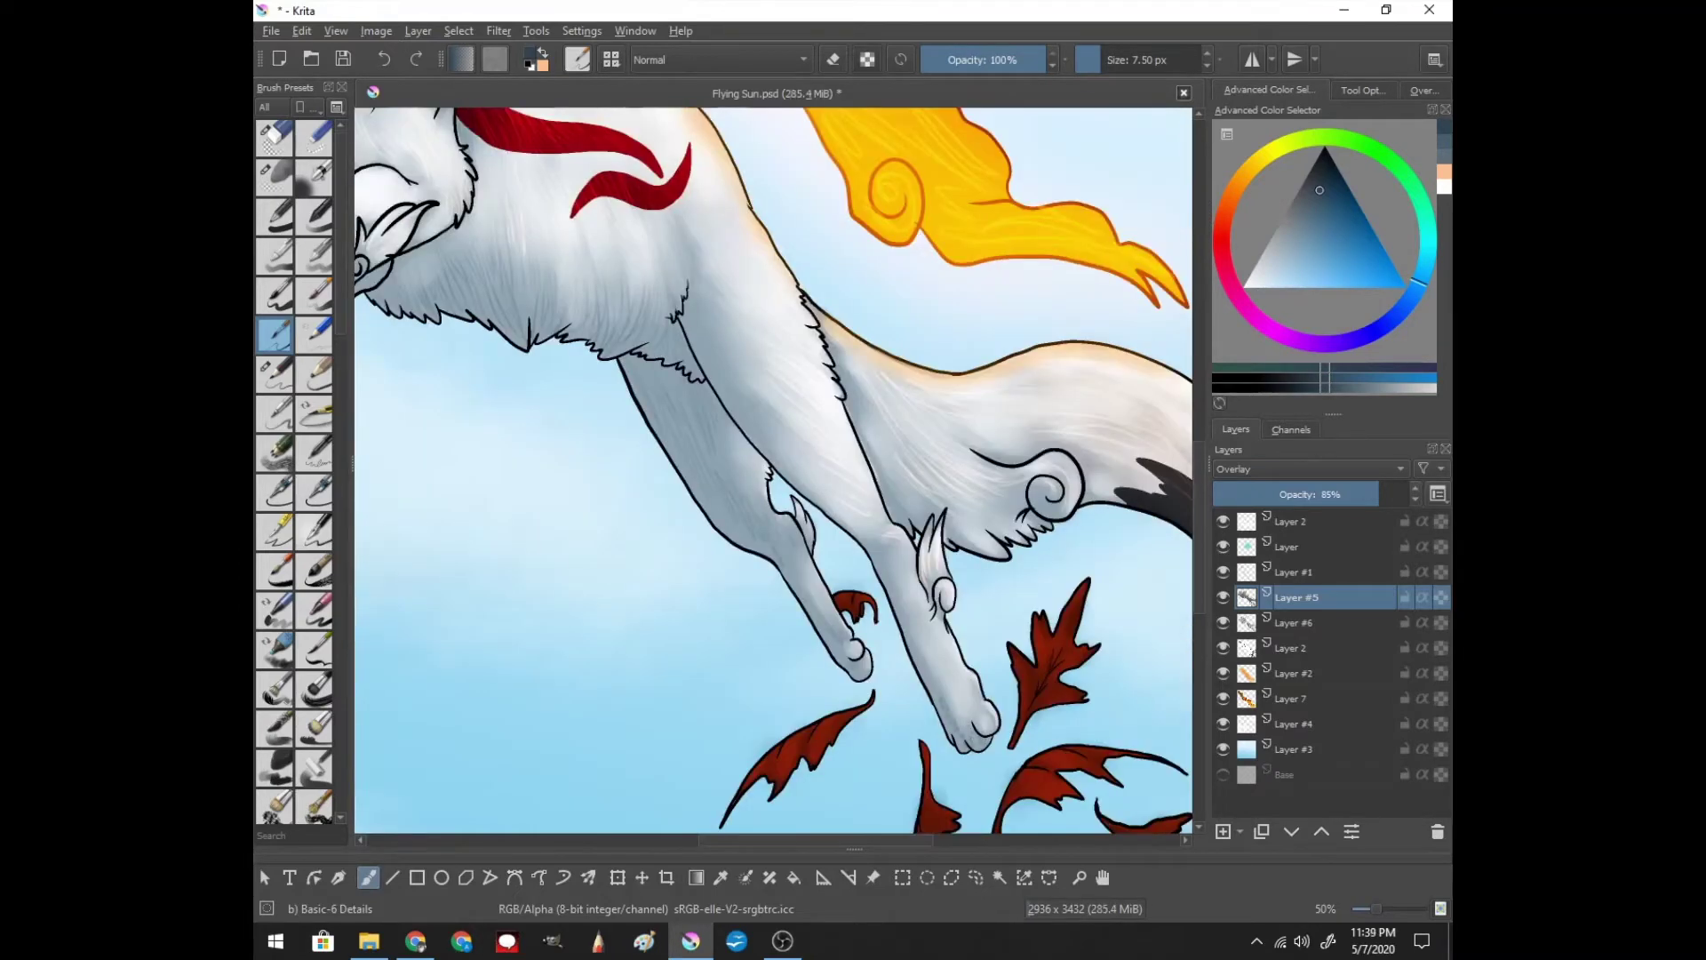
scroll(852, 848, right, 2)
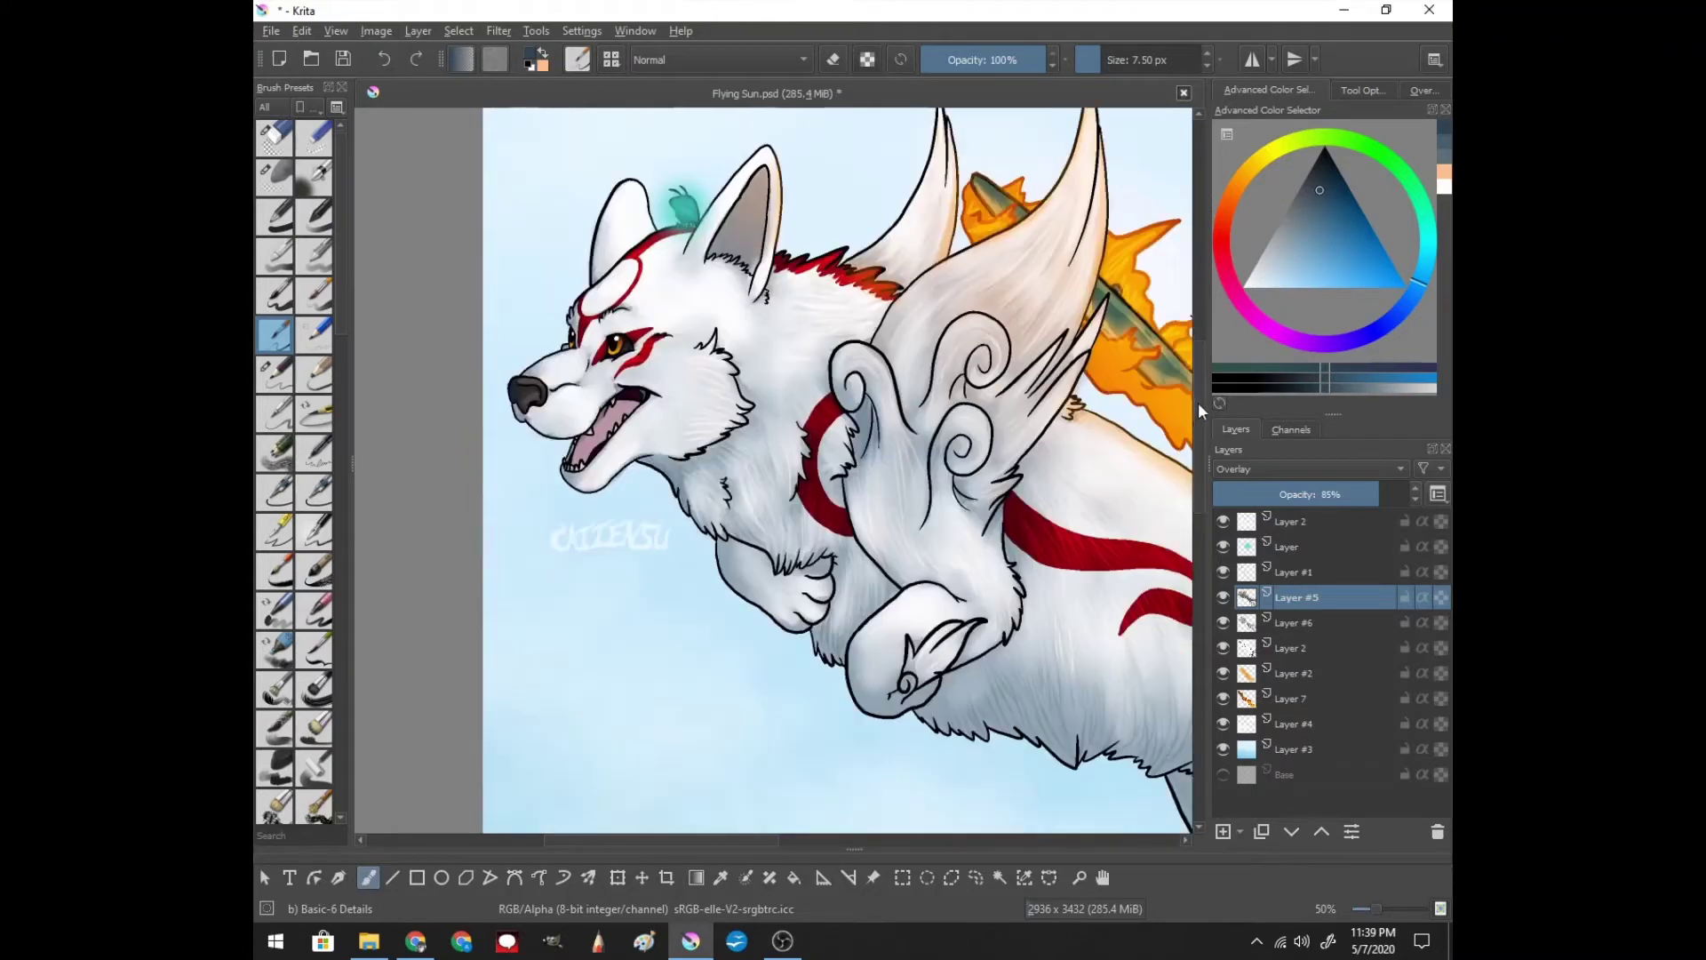
key(bracketleft)
key(bracketleft)
key(bracketleft)
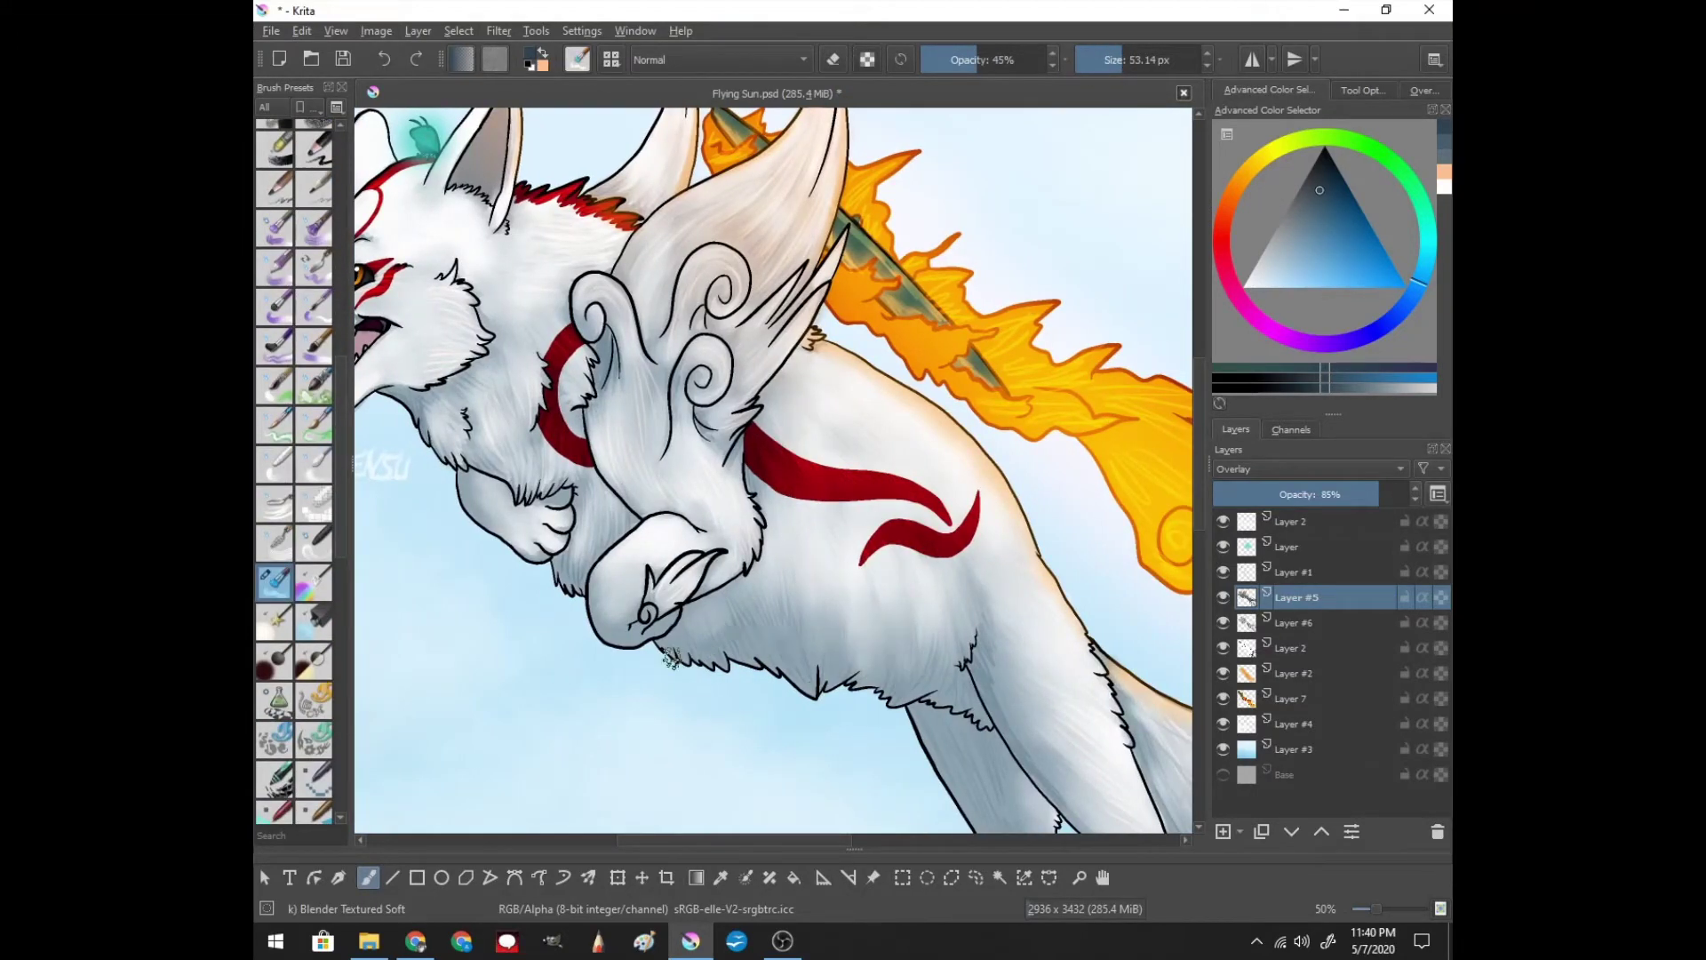
- Pan around the wolf and briefly check Layer #5 before returning to the Layer #6 shading
scroll(978, 676, down, 5)
scroll(940, 553, down, 1)
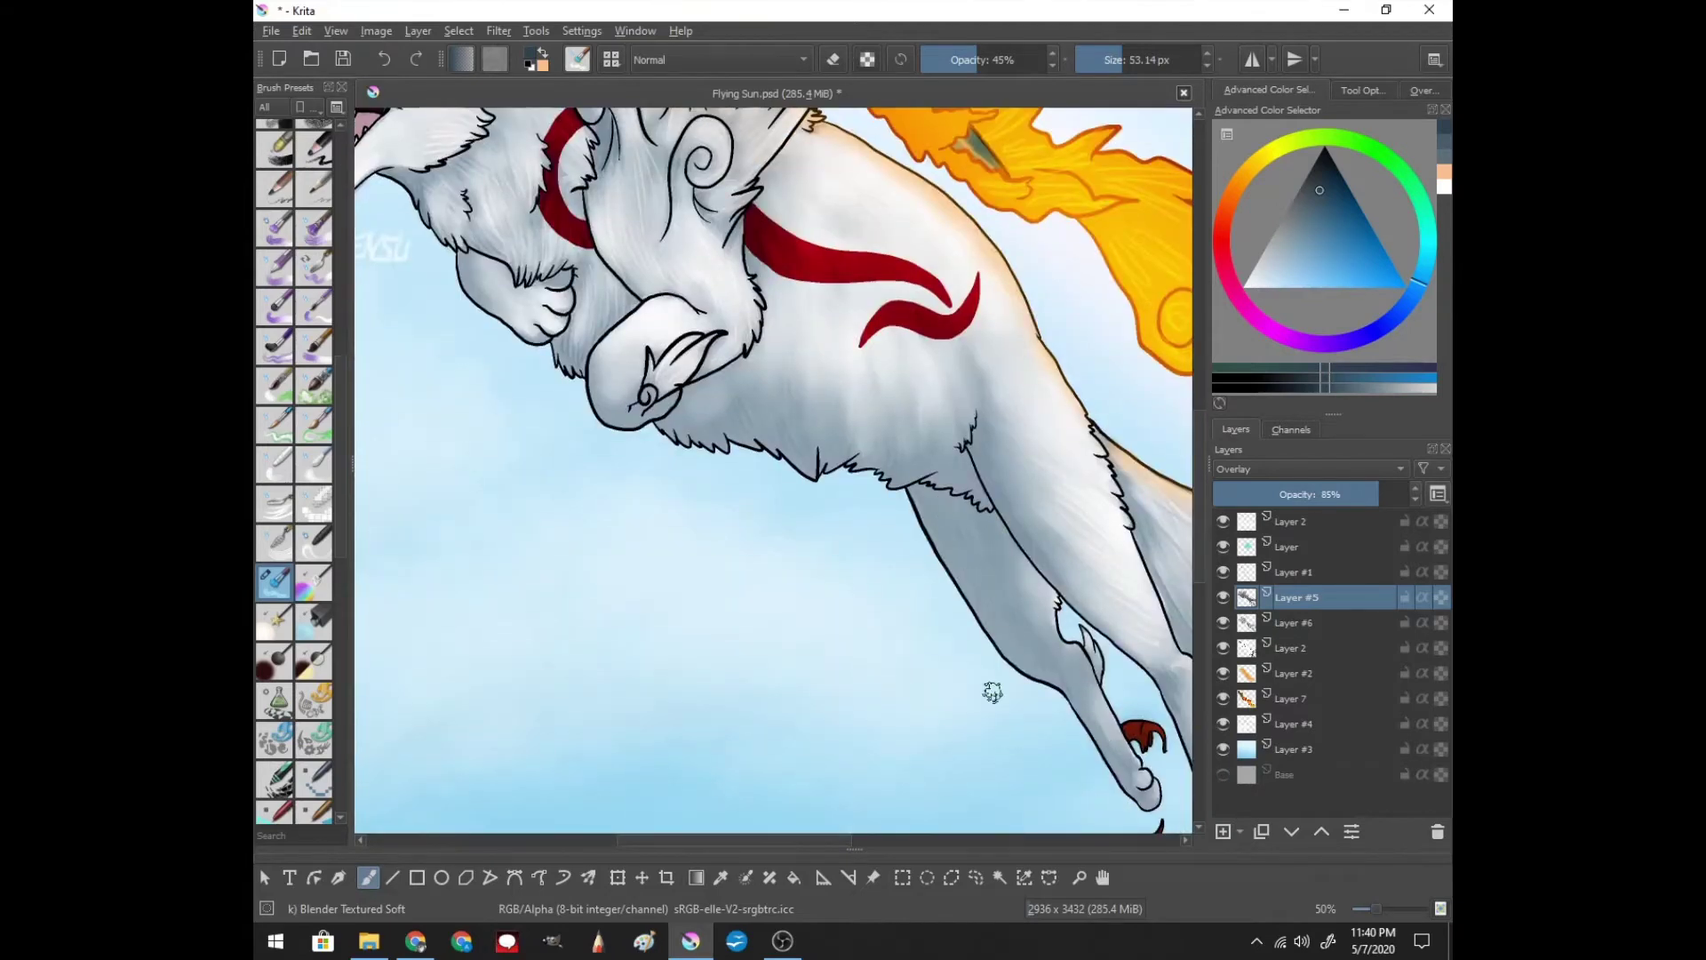
scroll(993, 691, up, 5)
scroll(993, 691, left, 5)
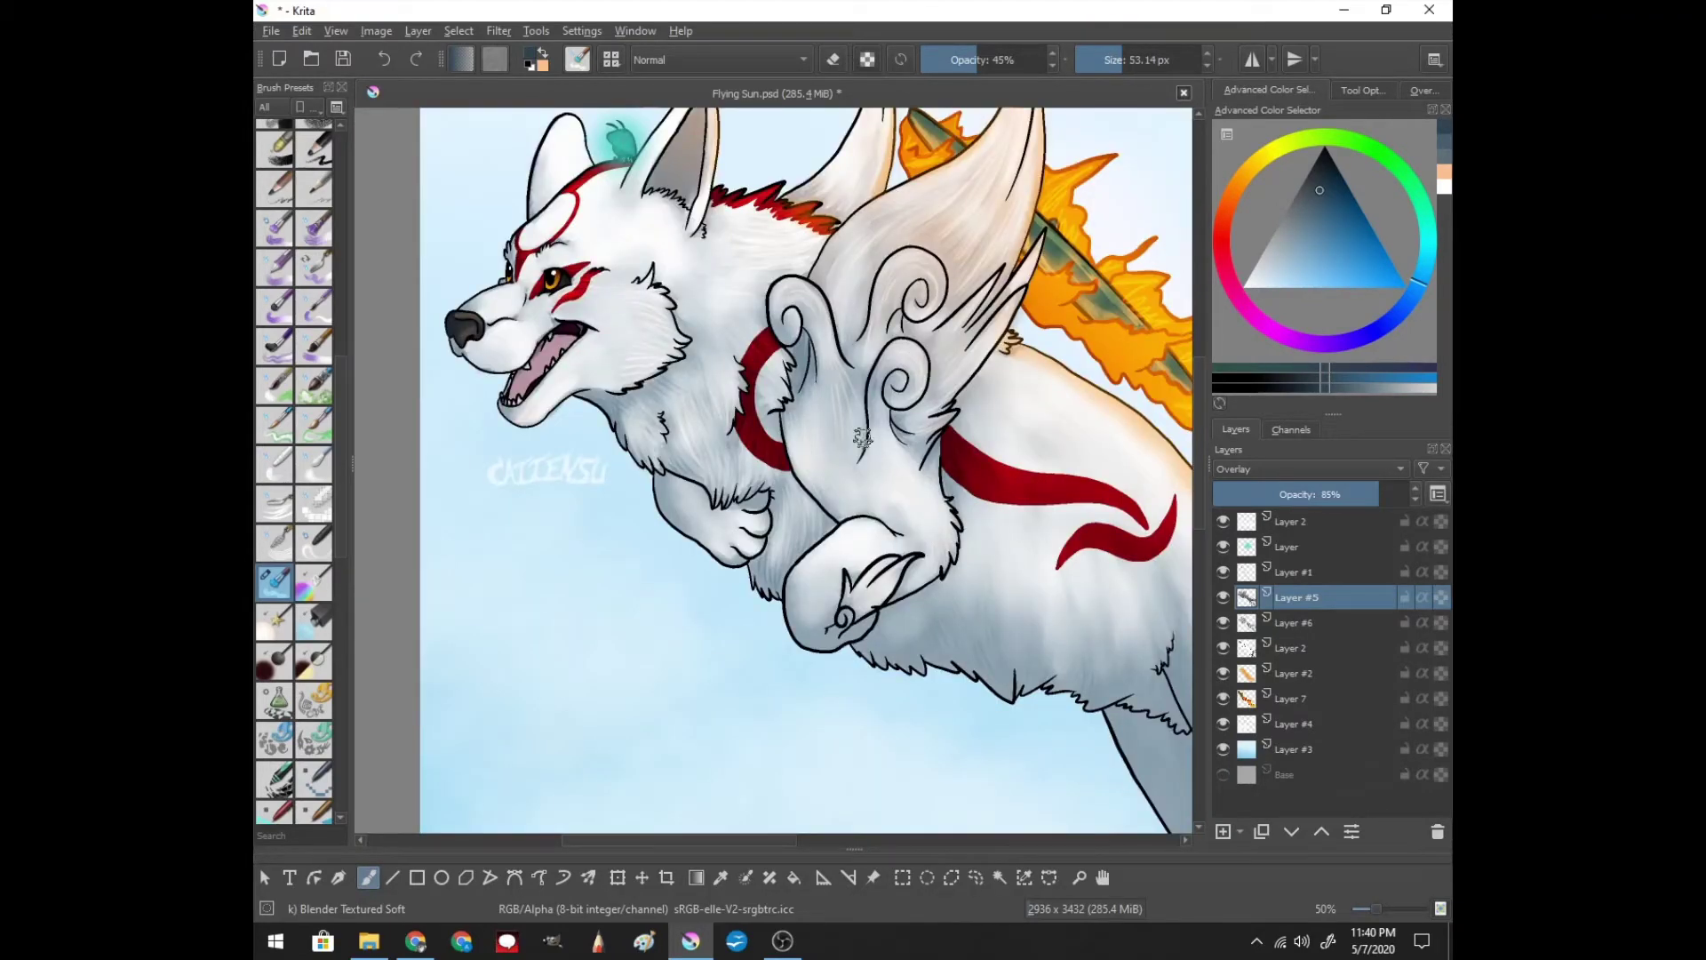
scroll(867, 360, up, 3)
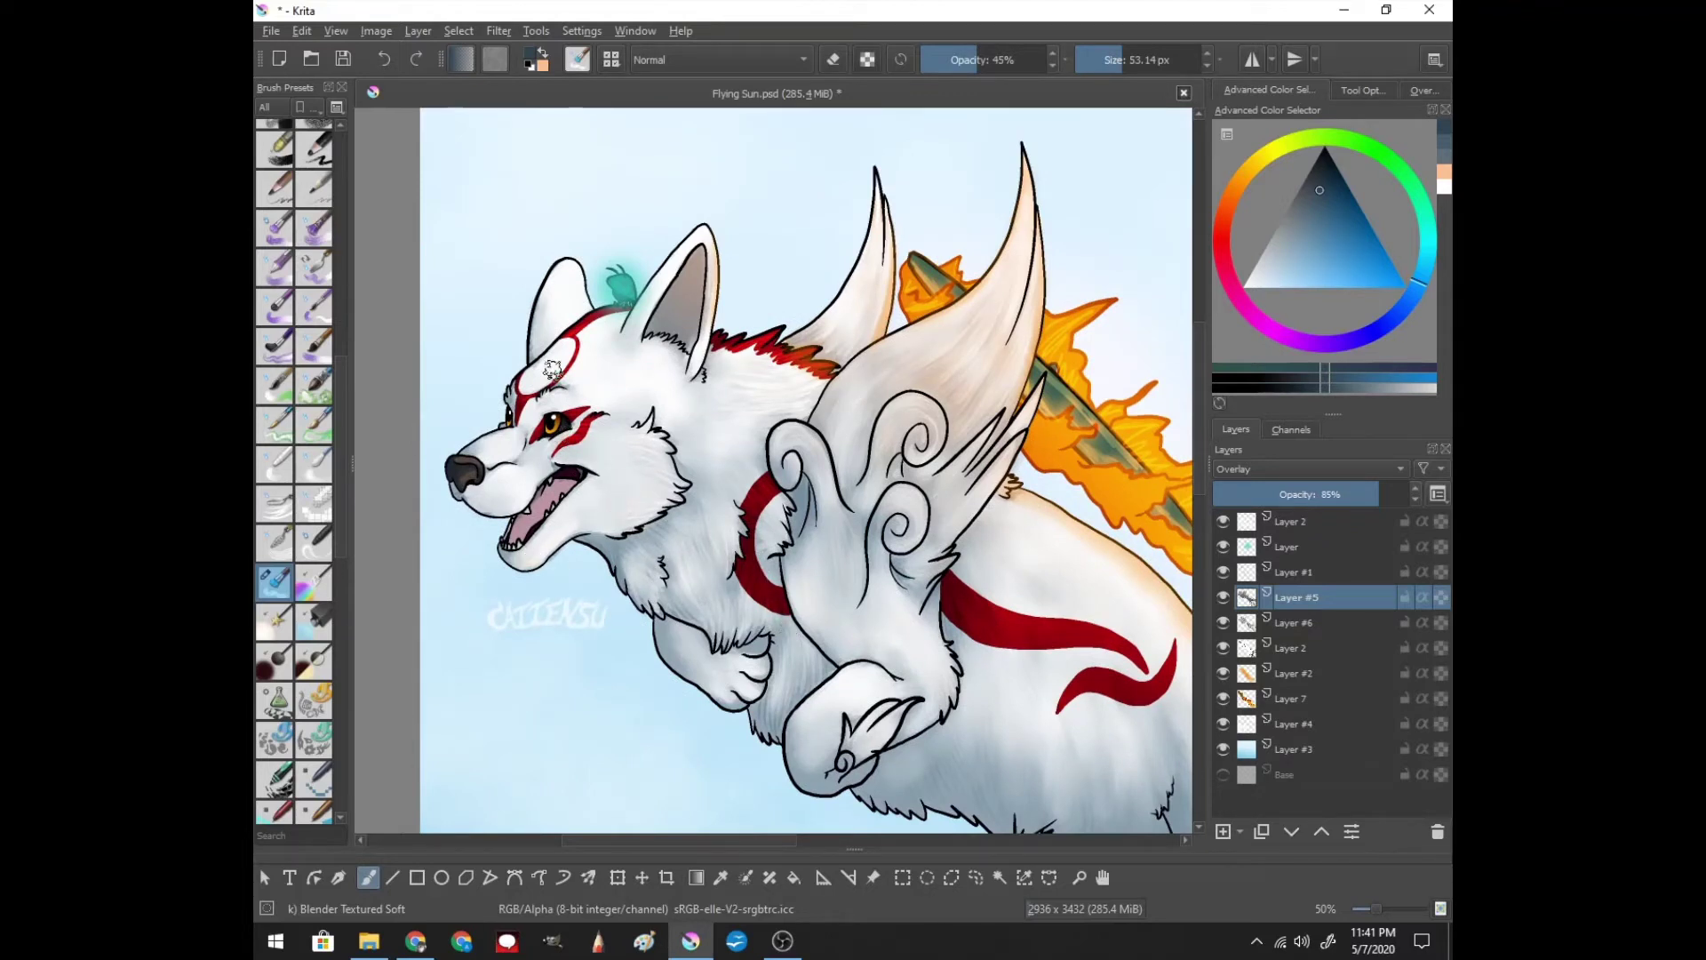
scroll(935, 414, down, 5)
scroll(935, 414, right, 5)
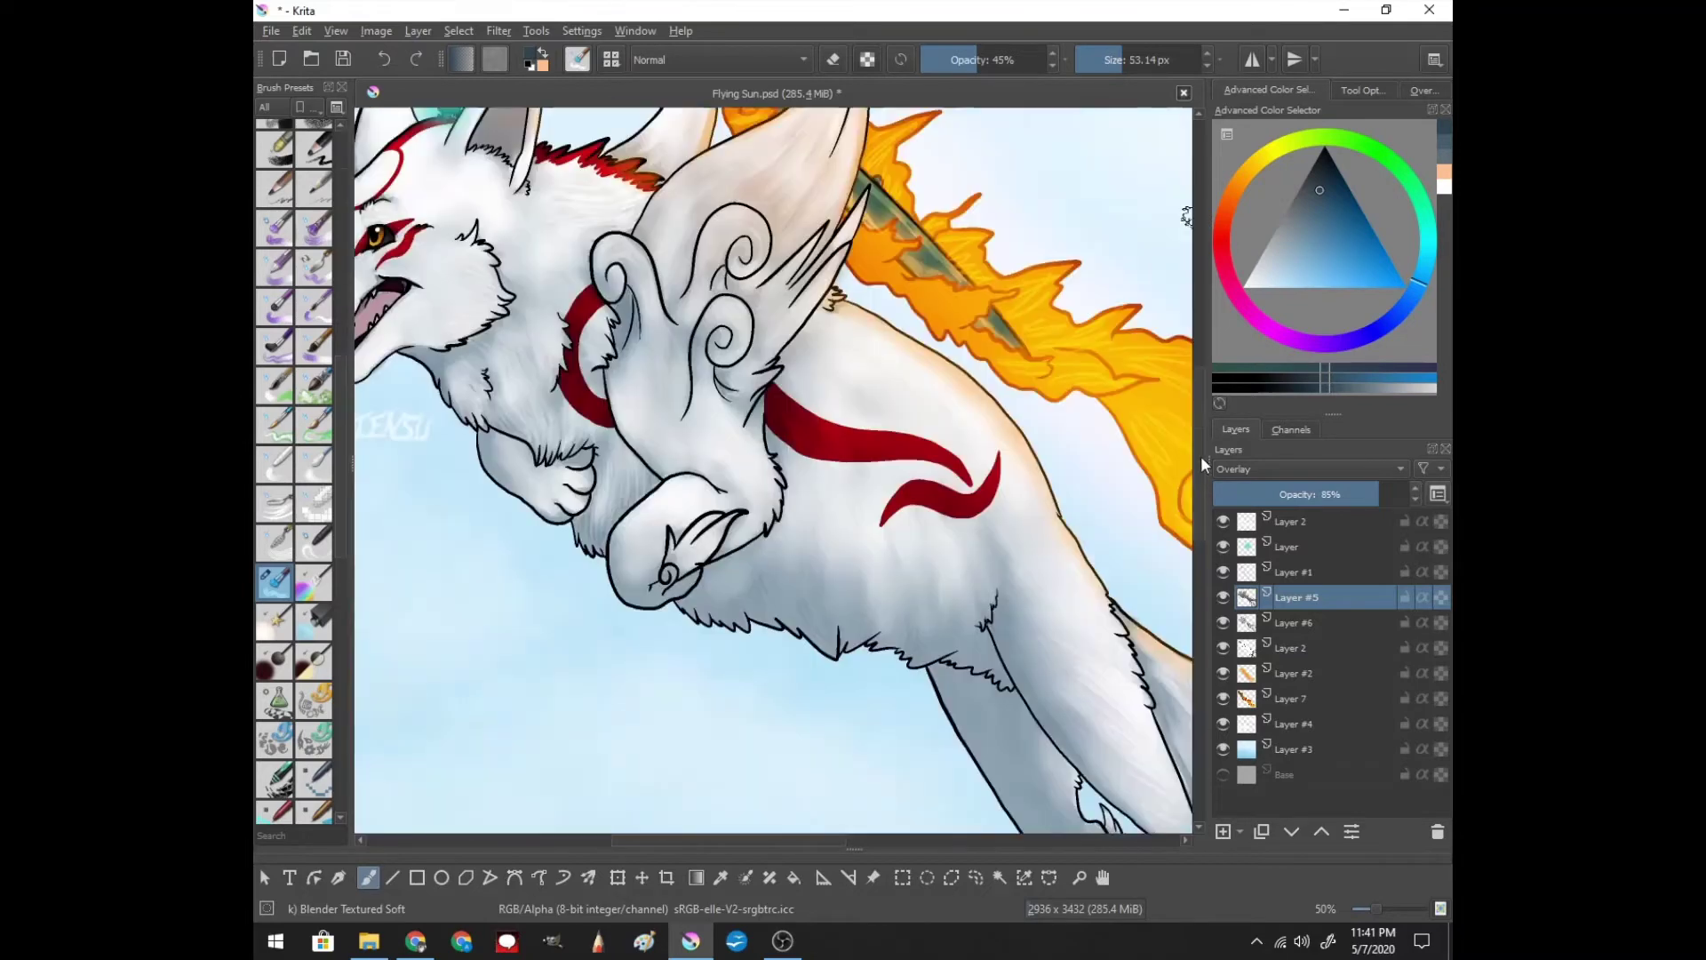
scroll(979, 675, right, 3)
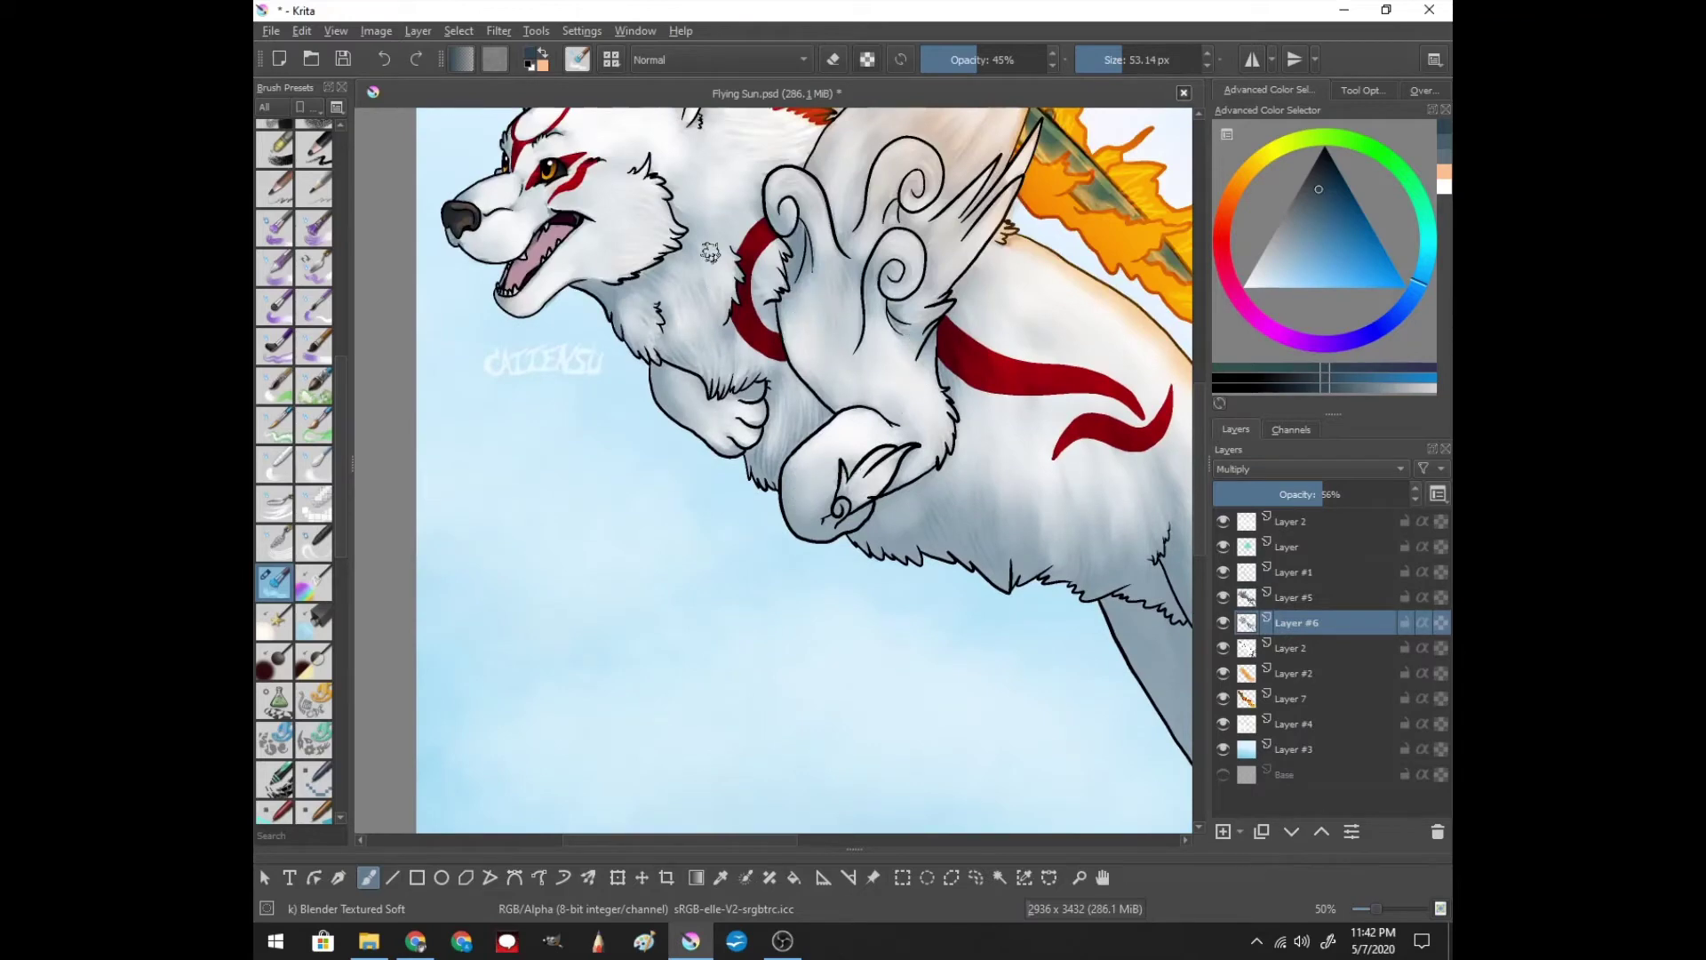
key(Page_Up)
key(Page_Down)
scroll(575, 169, up, 5)
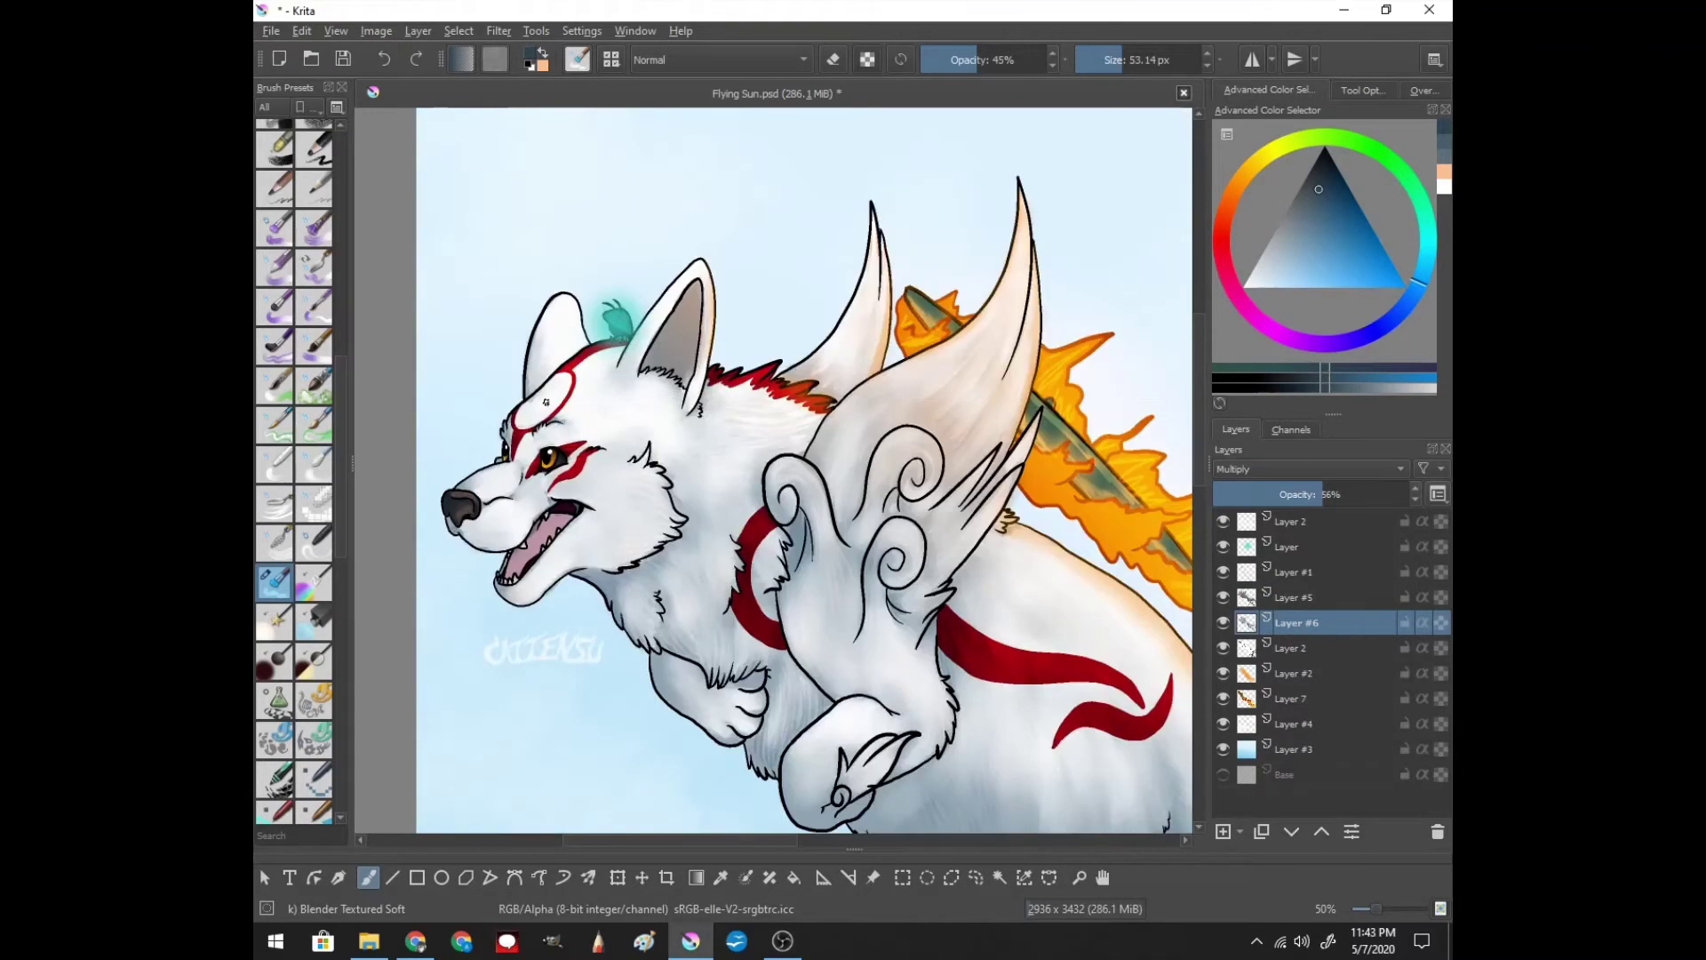
key(Page_Up)
key(Page_Down)
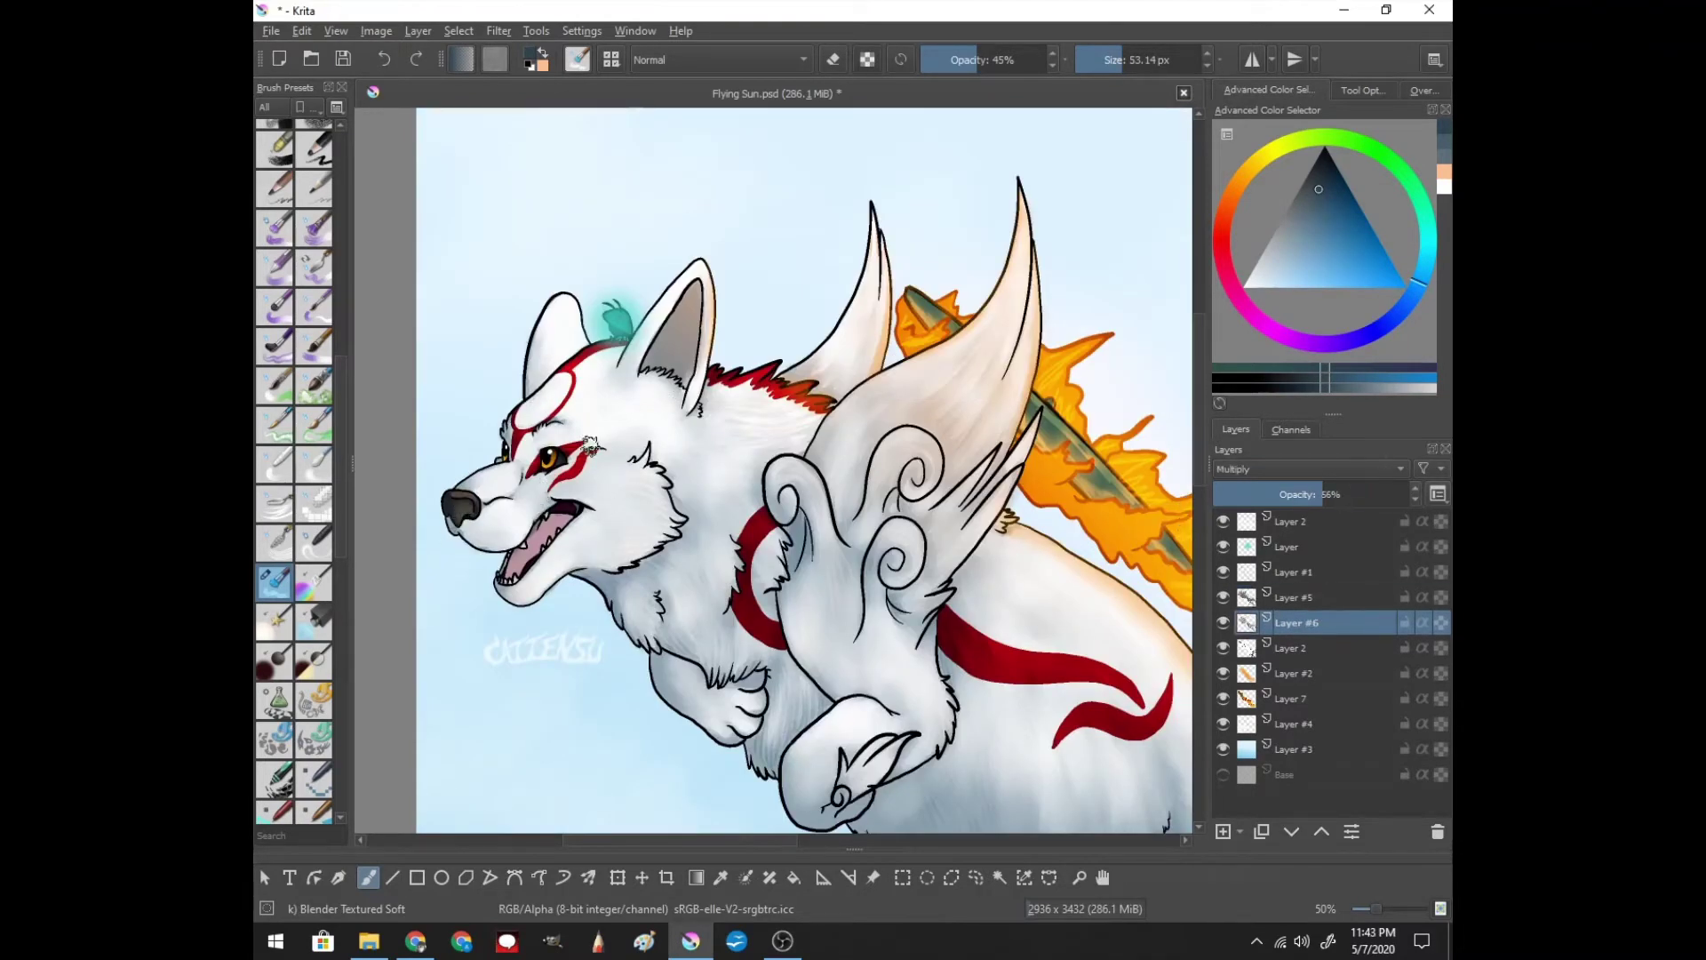
- Switch to erasing on Layer #5 and swap the foreground and background colours
scroll(744, 828, right, 2)
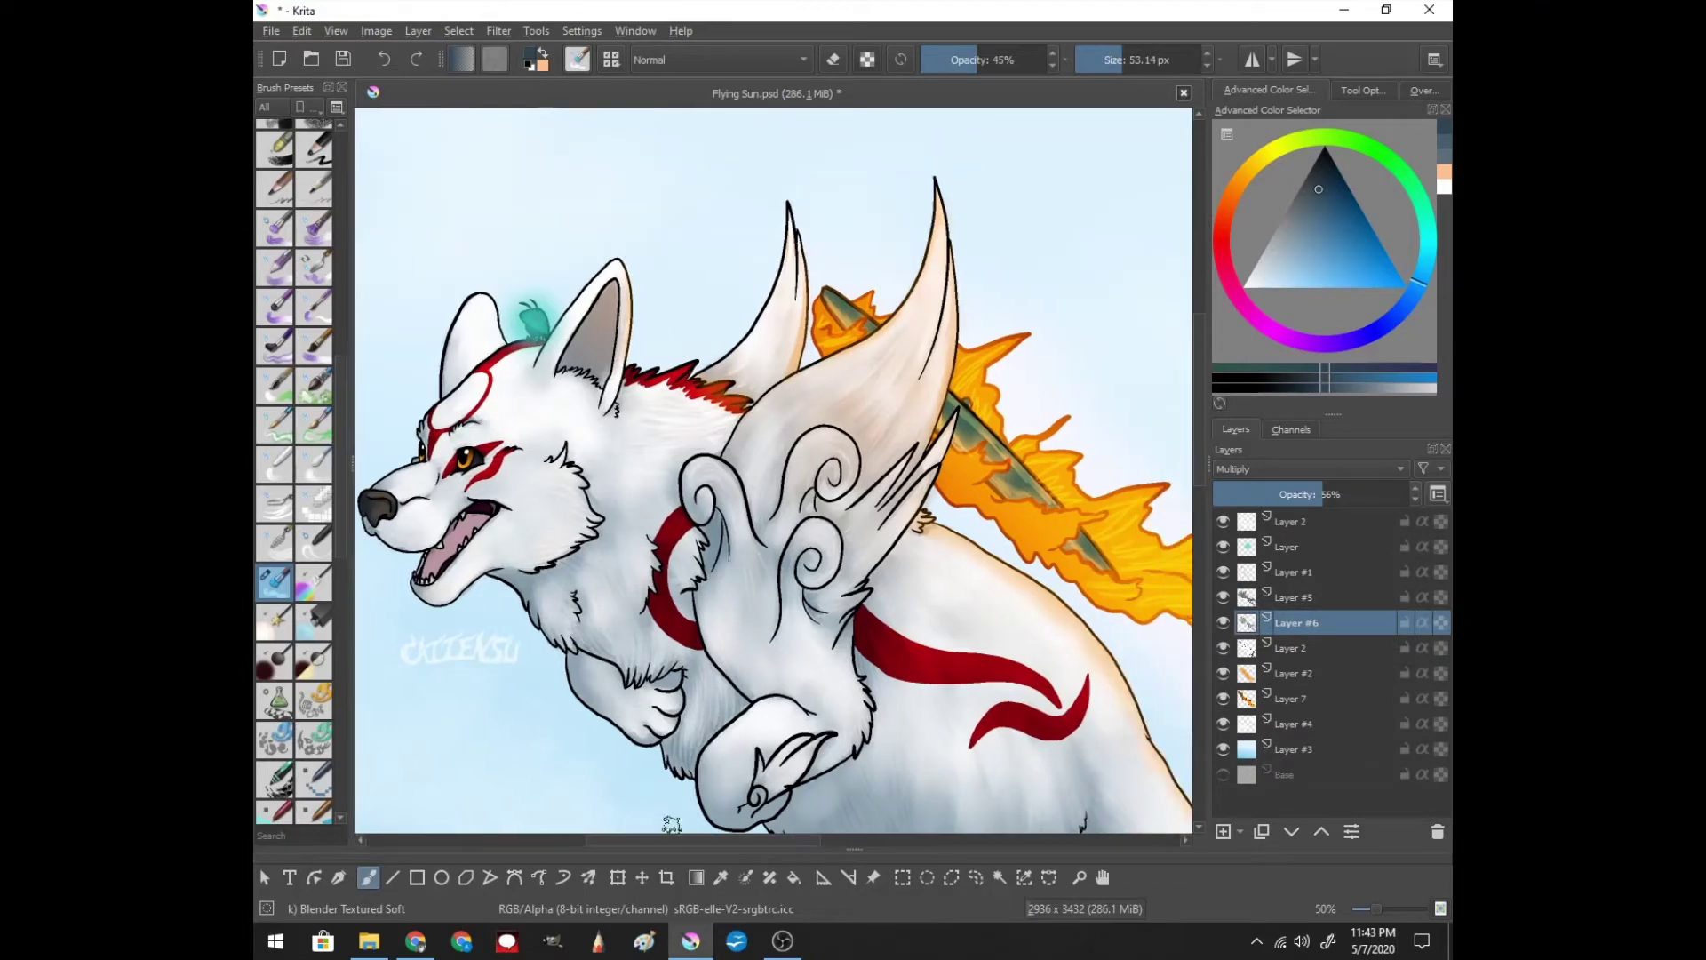
scroll(876, 628, down, 3)
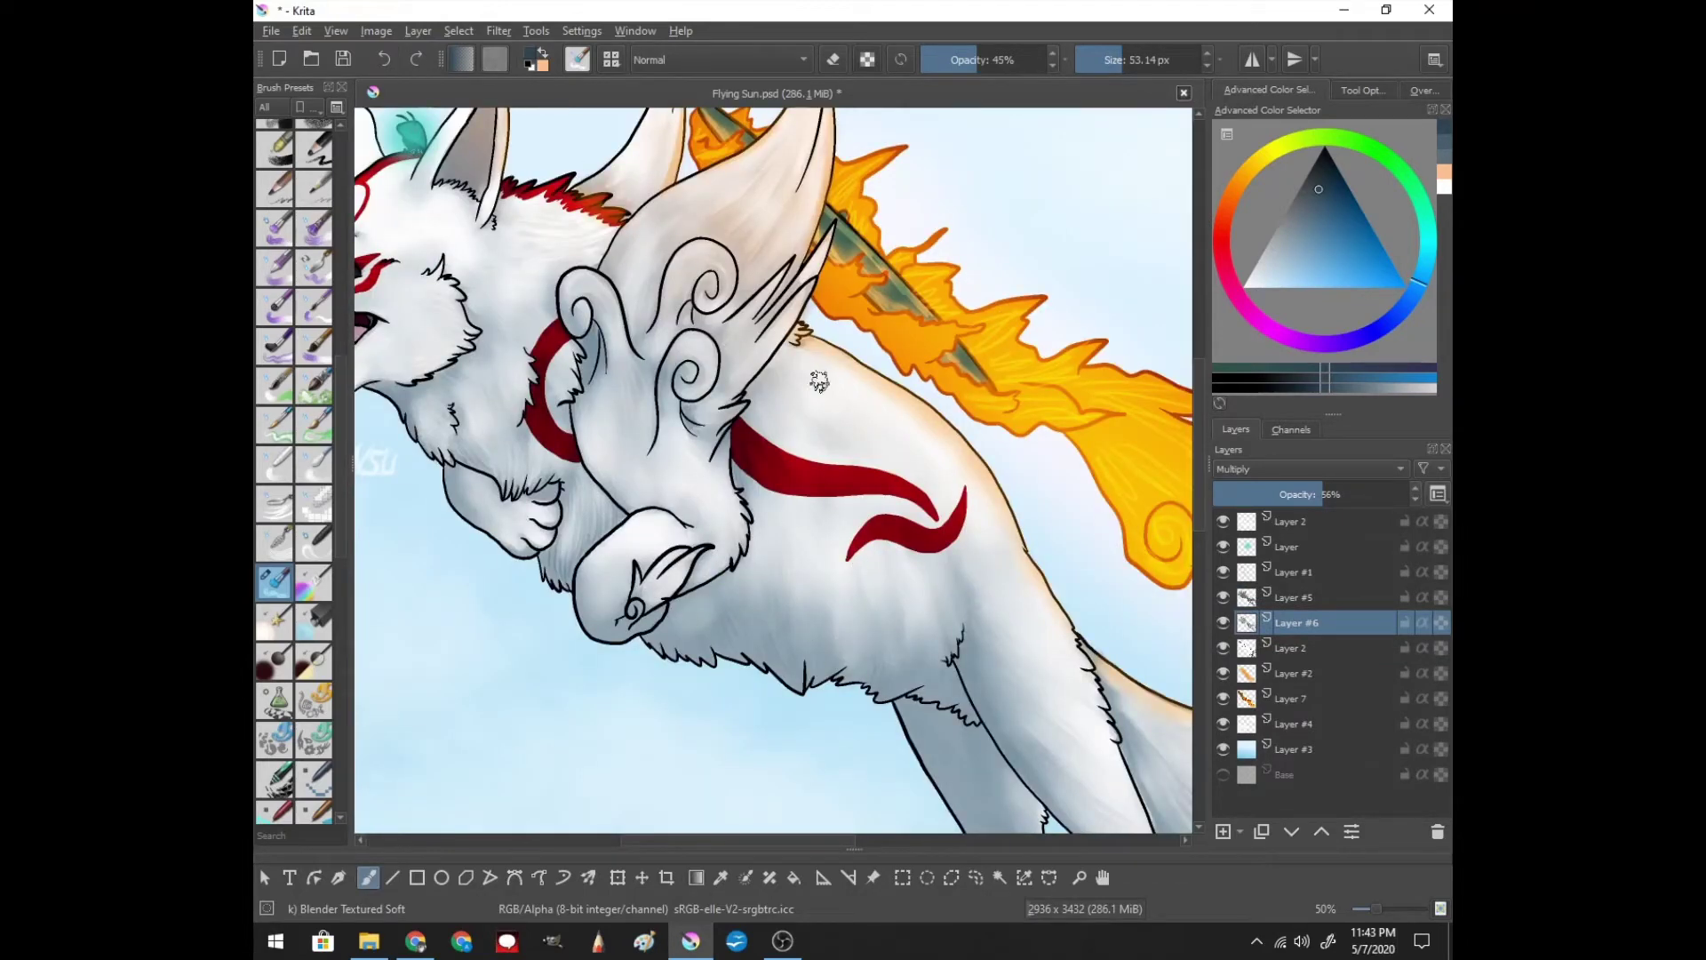
key(e)
key(Page_Up)
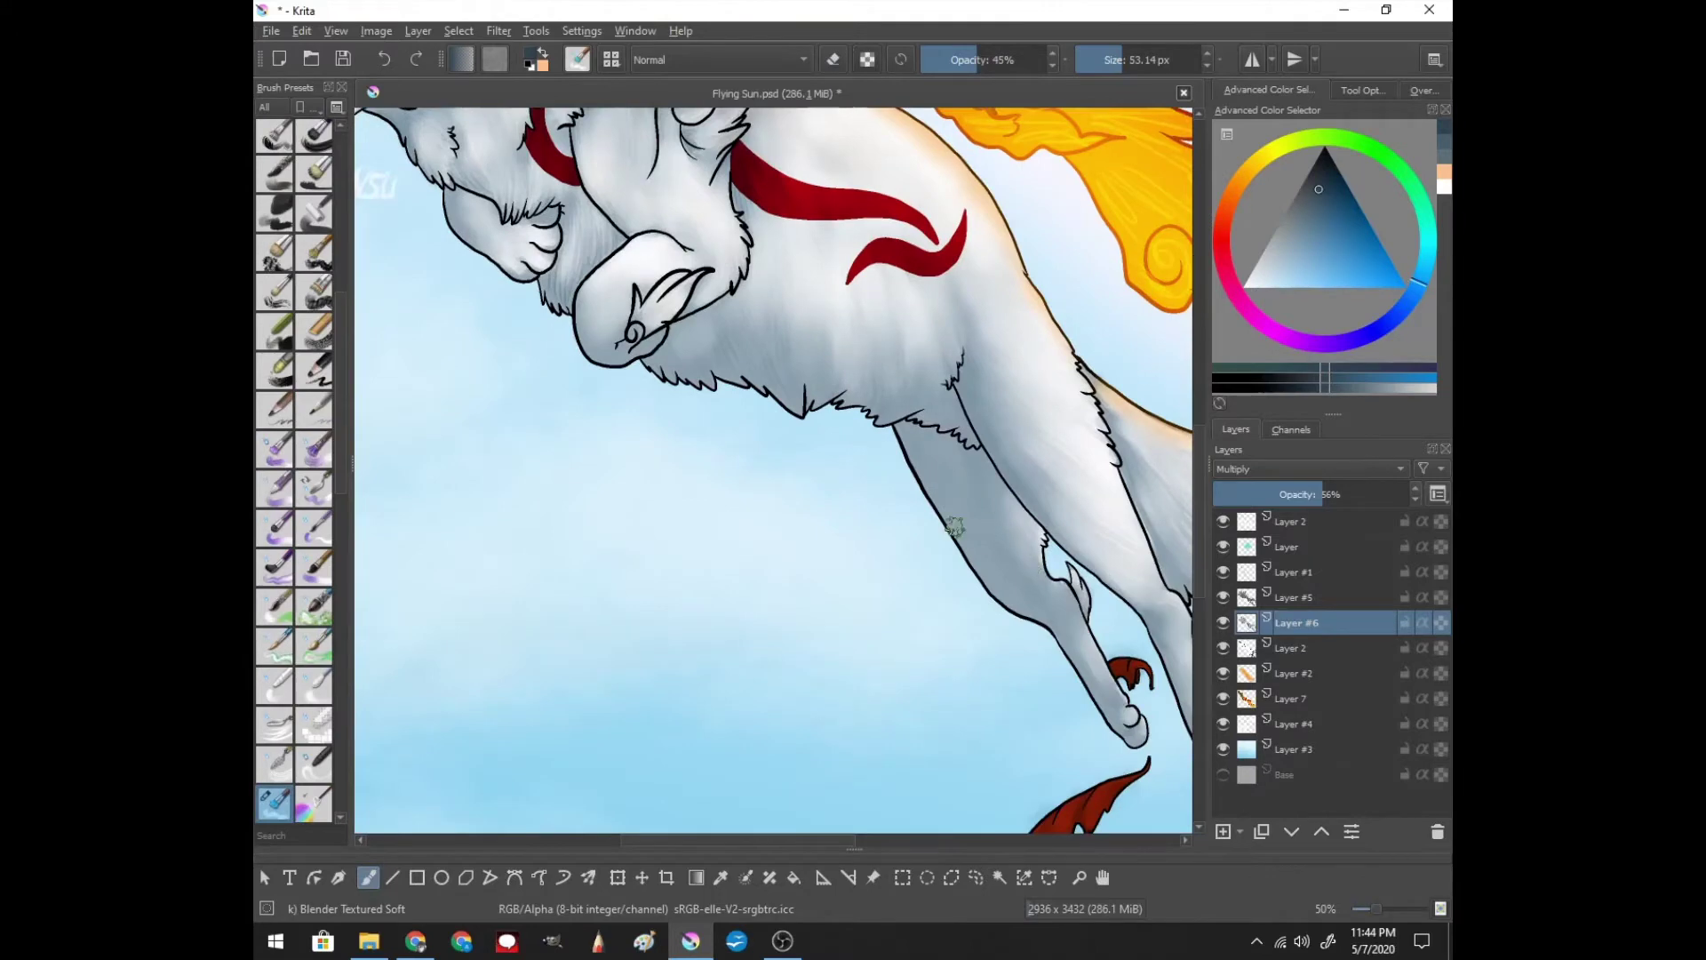
scroll(658, 311, right, 5)
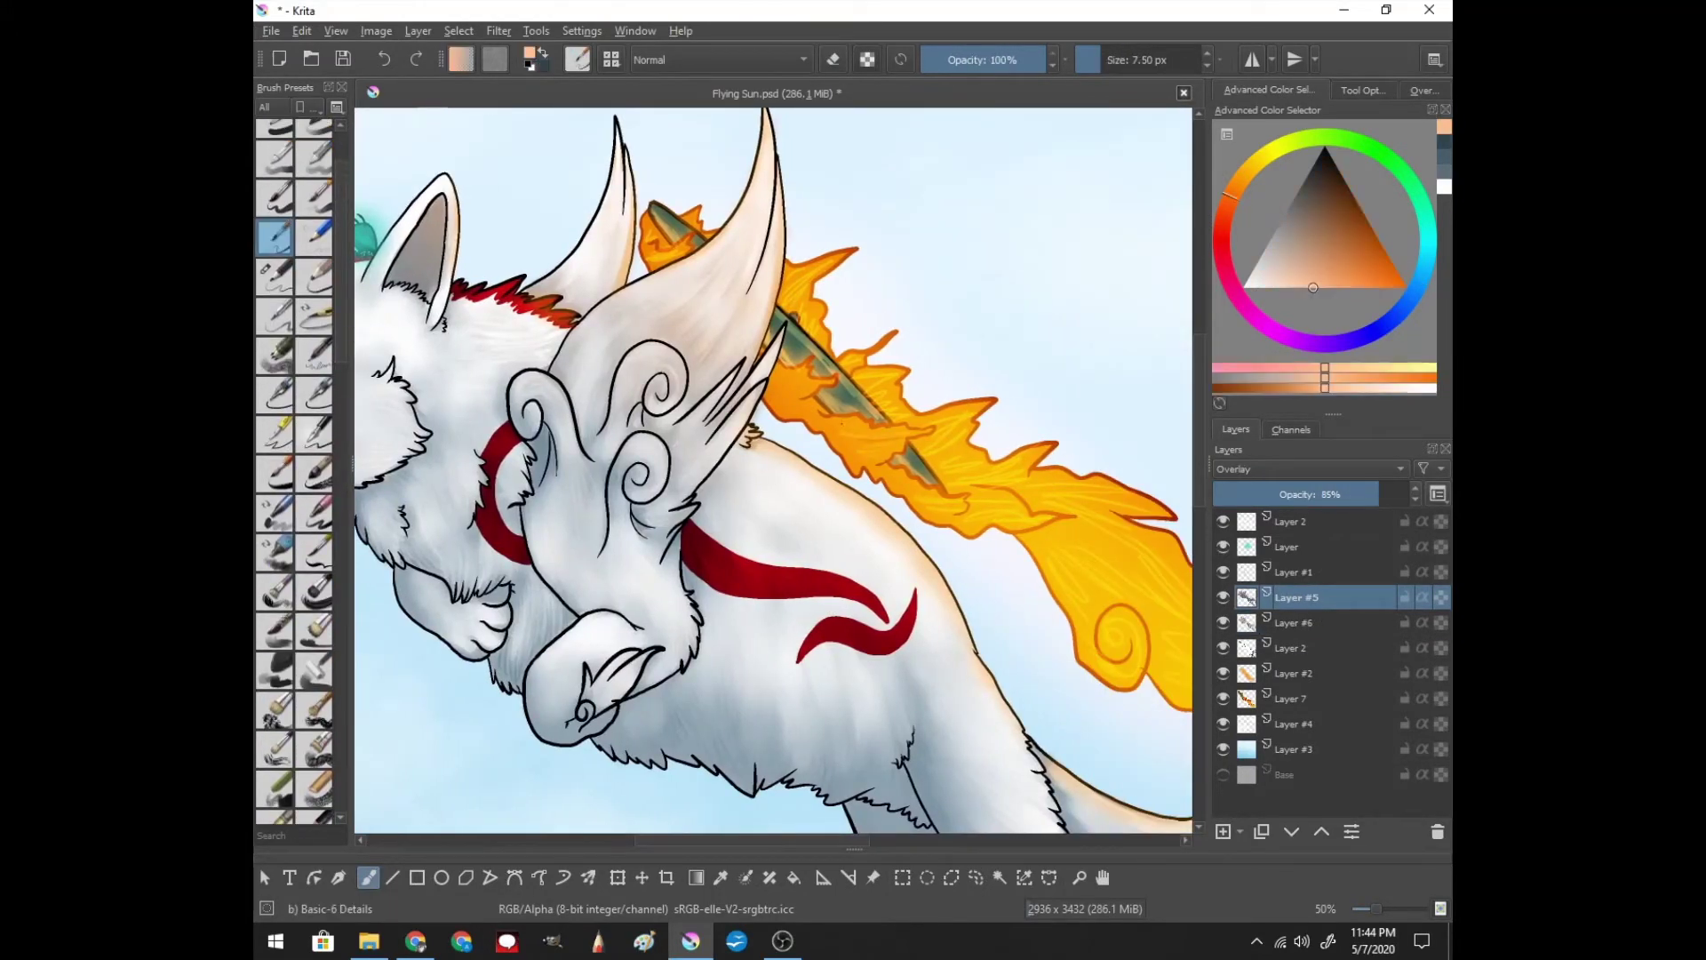
click(544, 55)
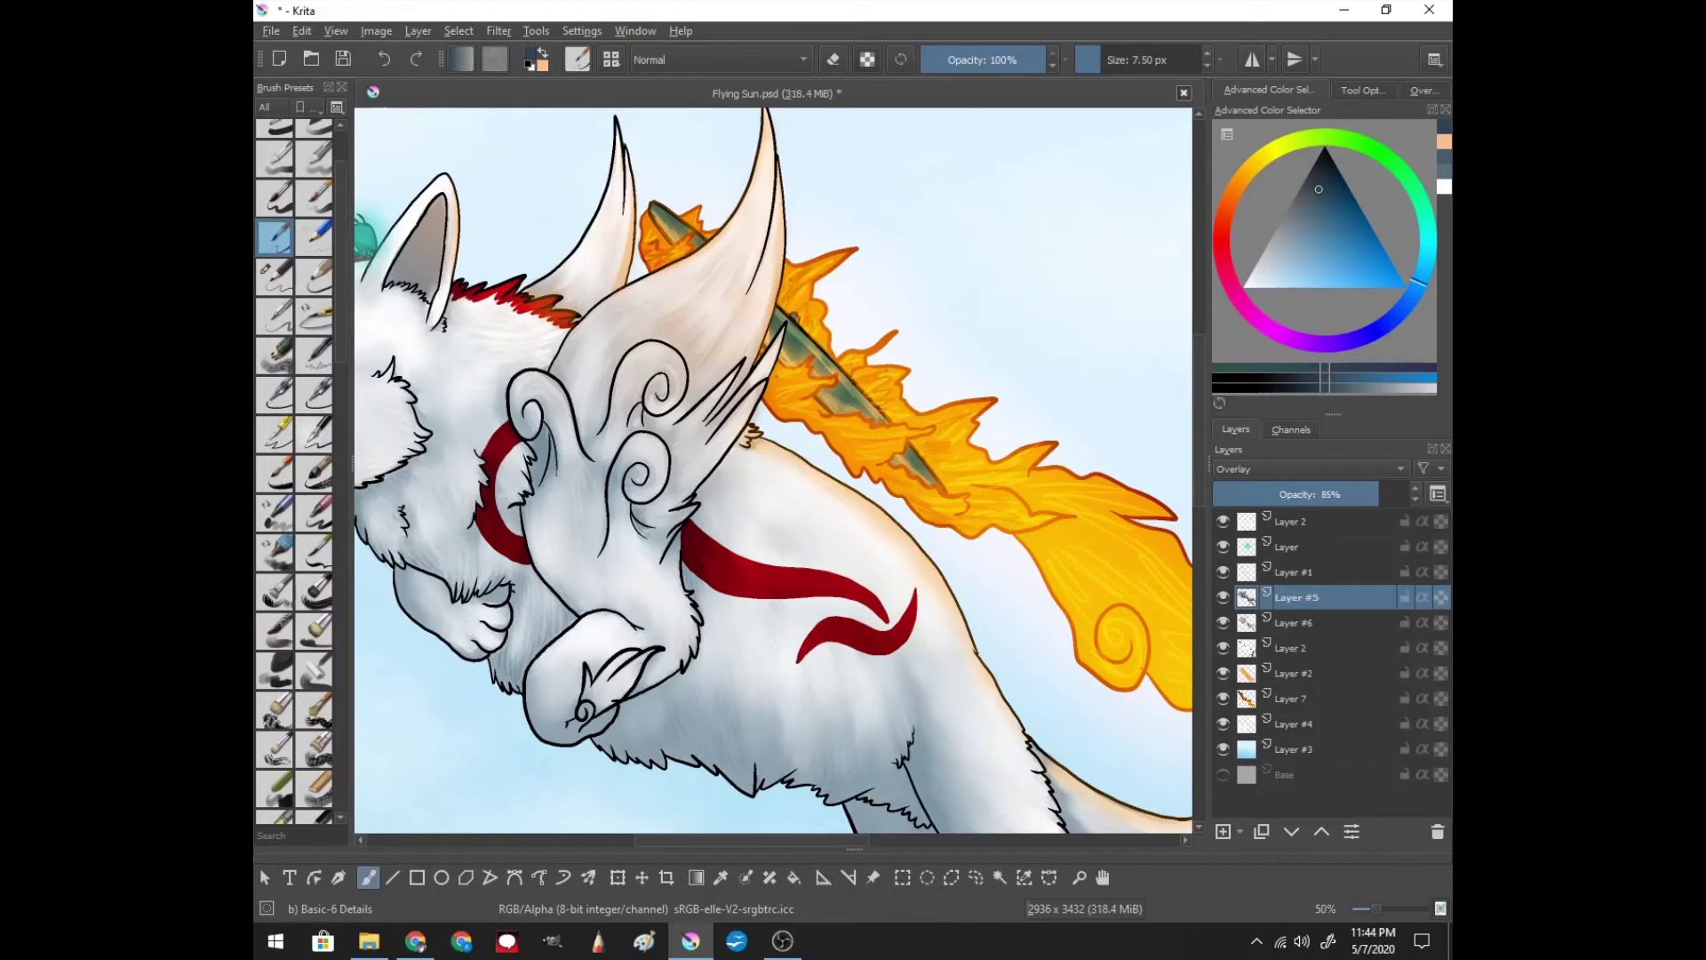
- Paint grey shading strokes across the wolf's belly and lower body on Layer #6
scroll(774, 471, right, 3)
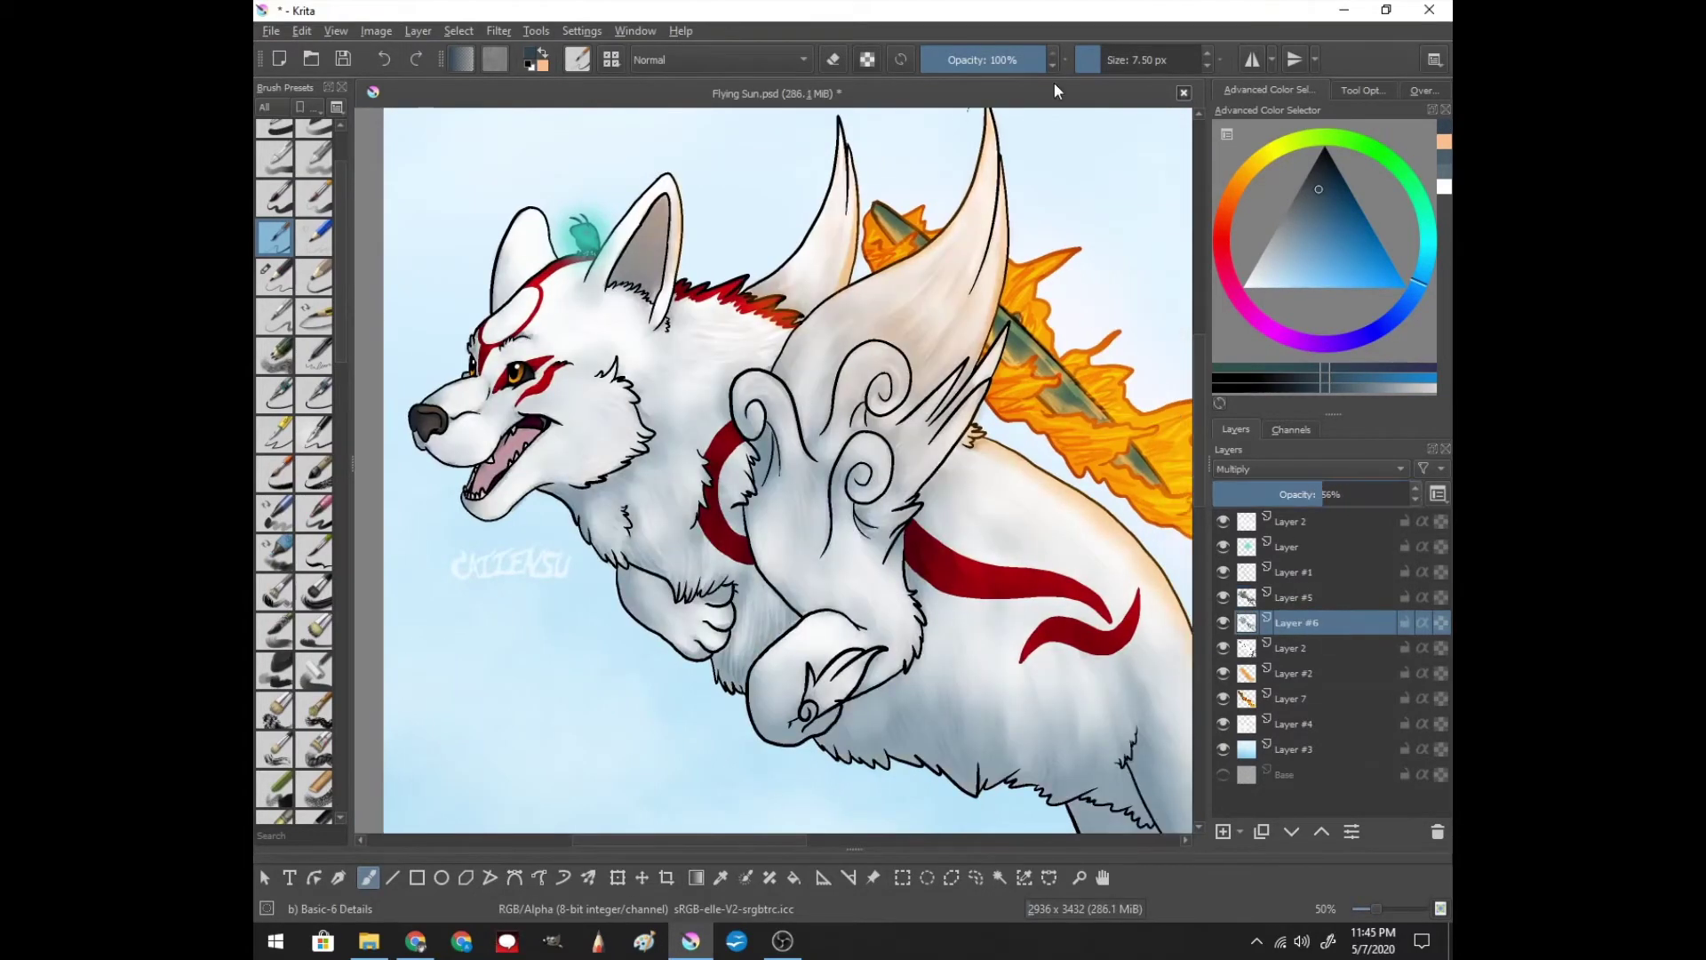
scroll(904, 556, down, 3)
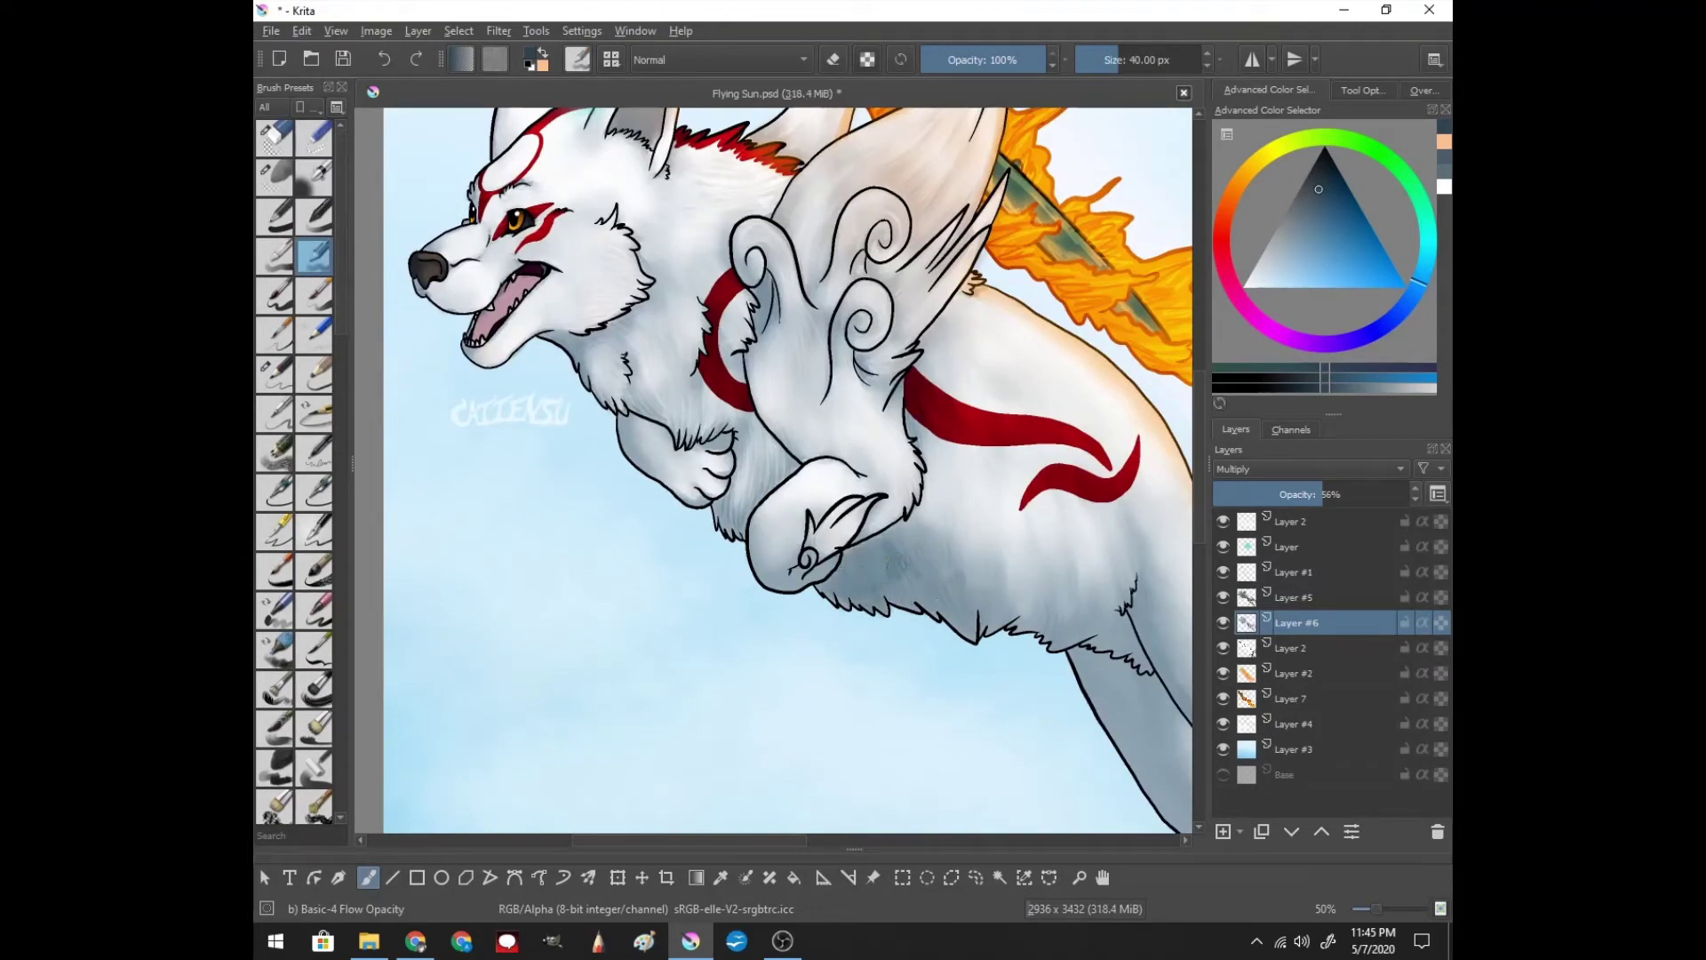
drag(930, 578, 1116, 662)
drag(1156, 573, 1102, 698)
scroll(764, 480, down, 1)
mouse_move(791, 449)
mouse_down()
mouse_move(746, 502)
mouse_move(836, 455)
mouse_up()
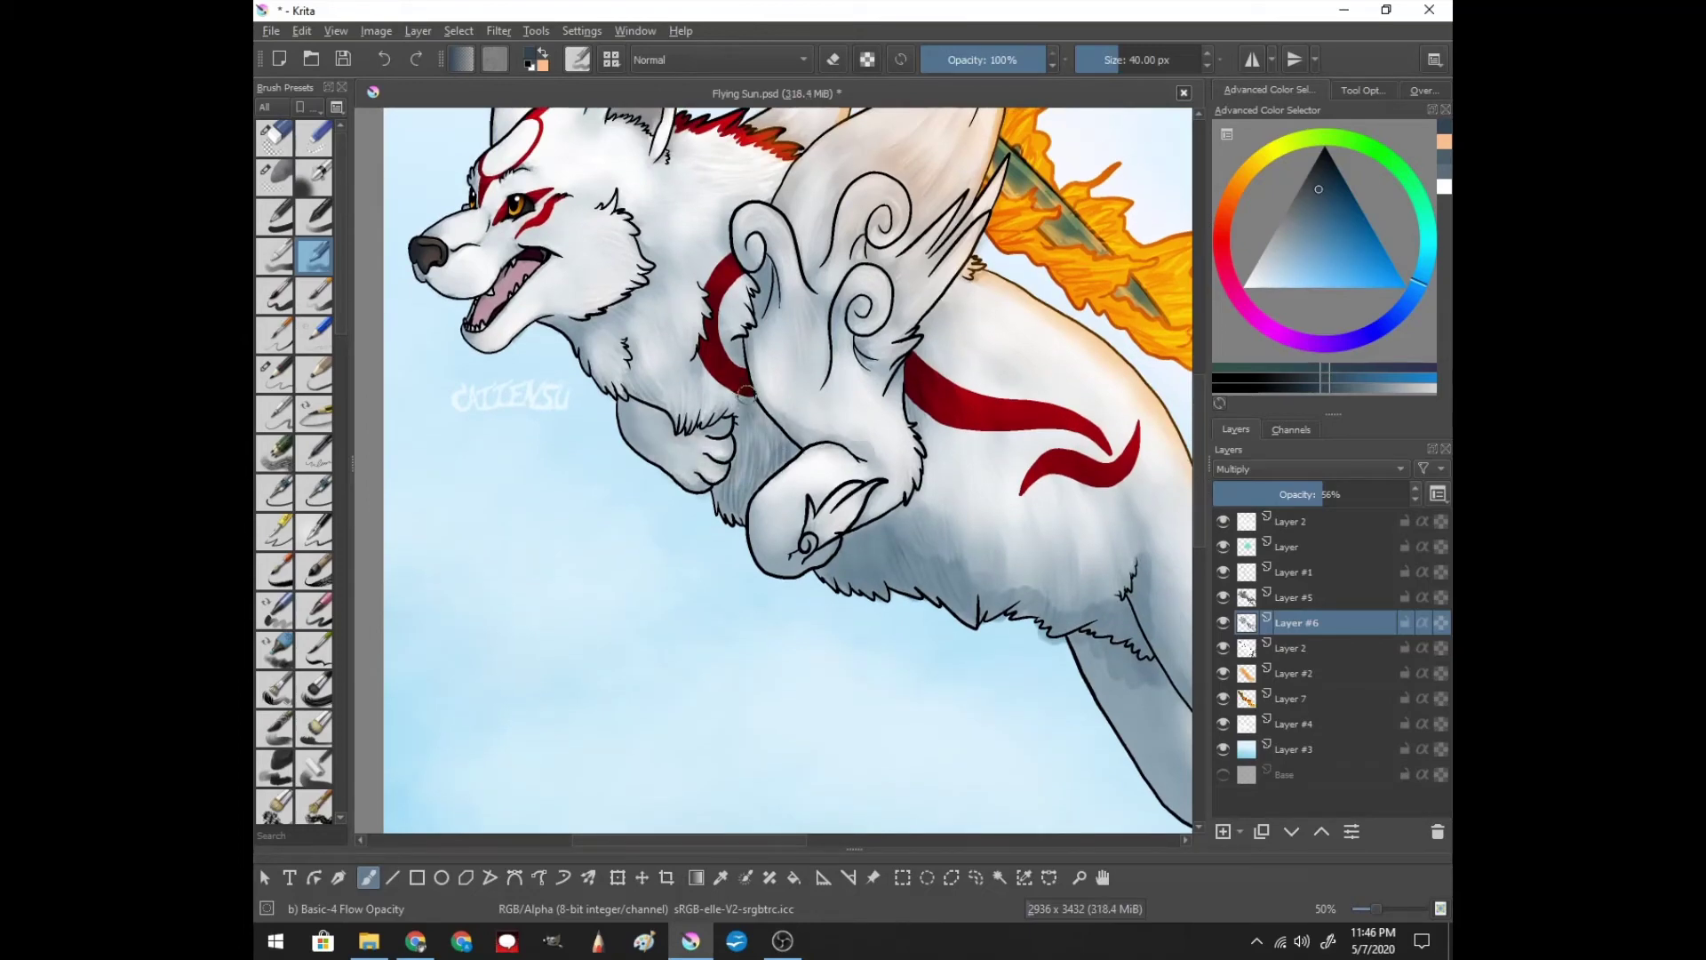
- Shade along the wolf's foreleg in grey, then pan back over the body
scroll(670, 444, down, 5)
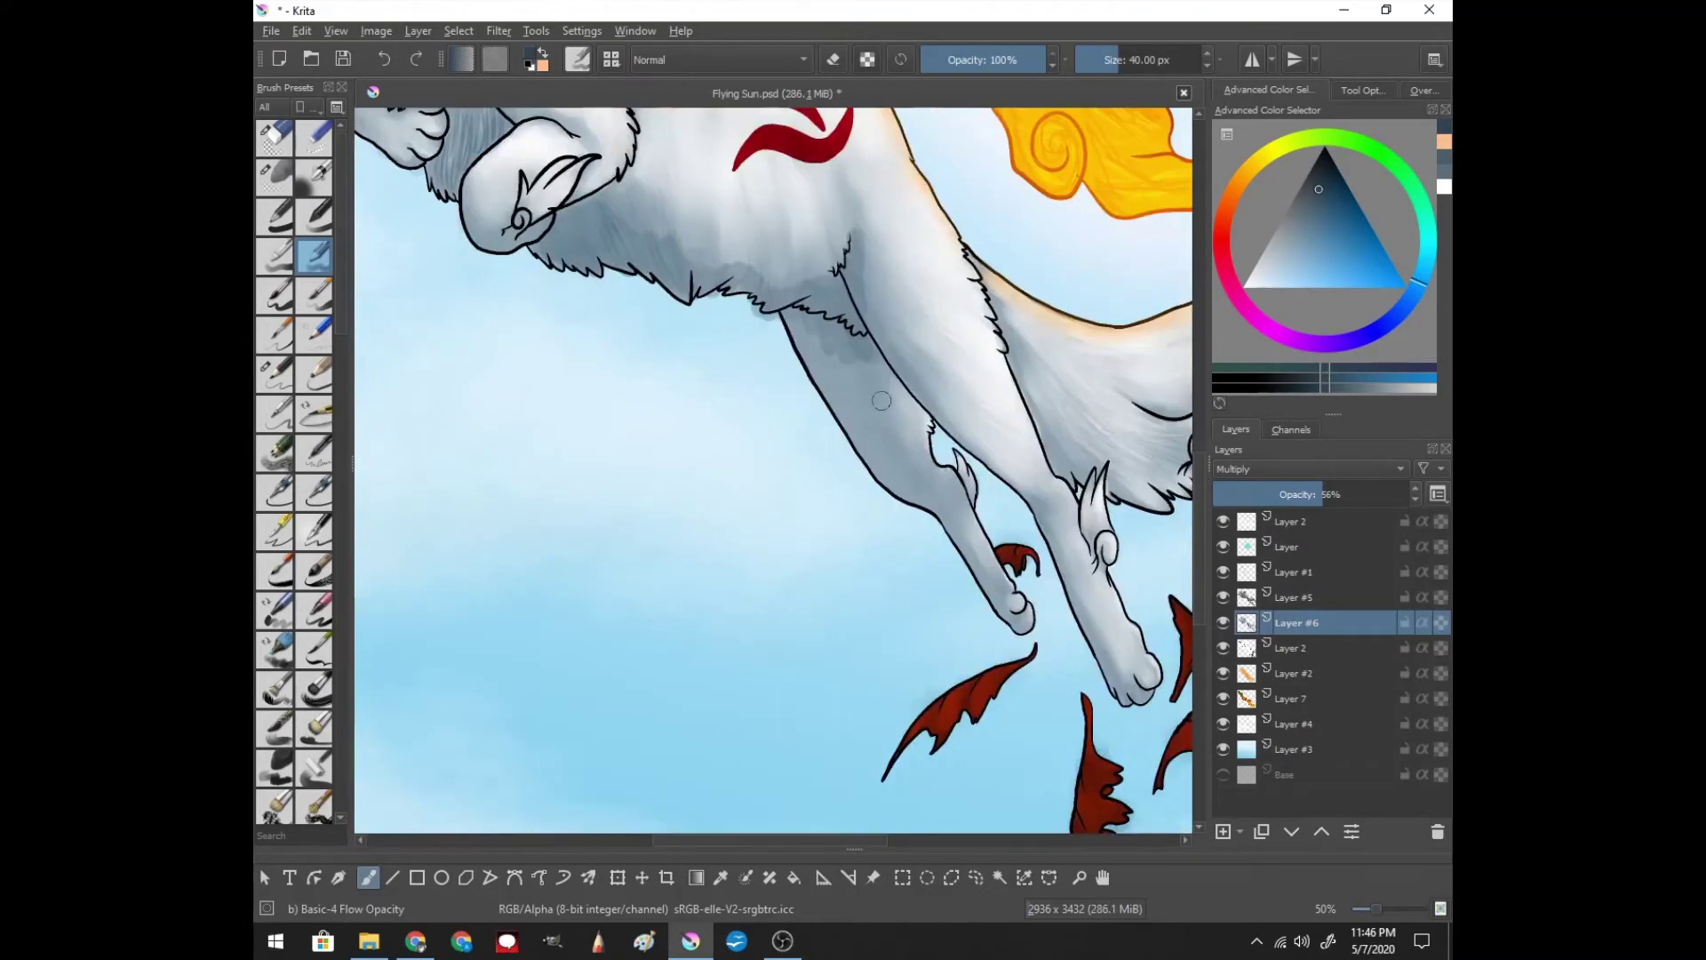
drag(844, 364, 901, 472)
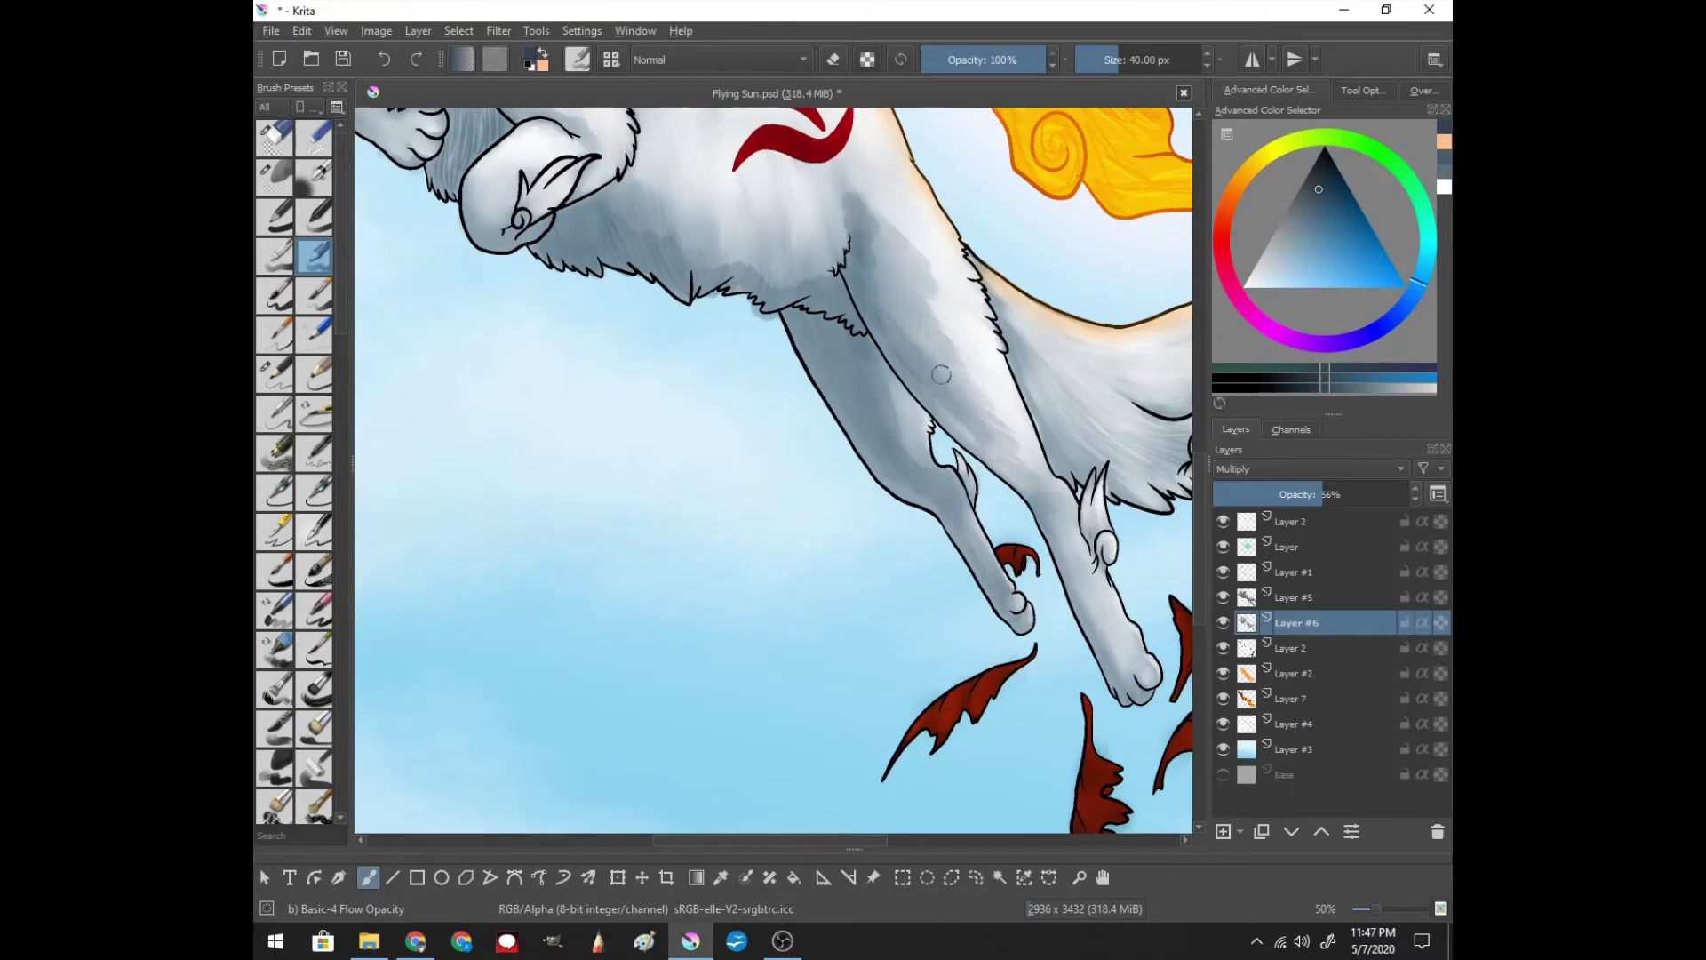
scroll(978, 498, right, 5)
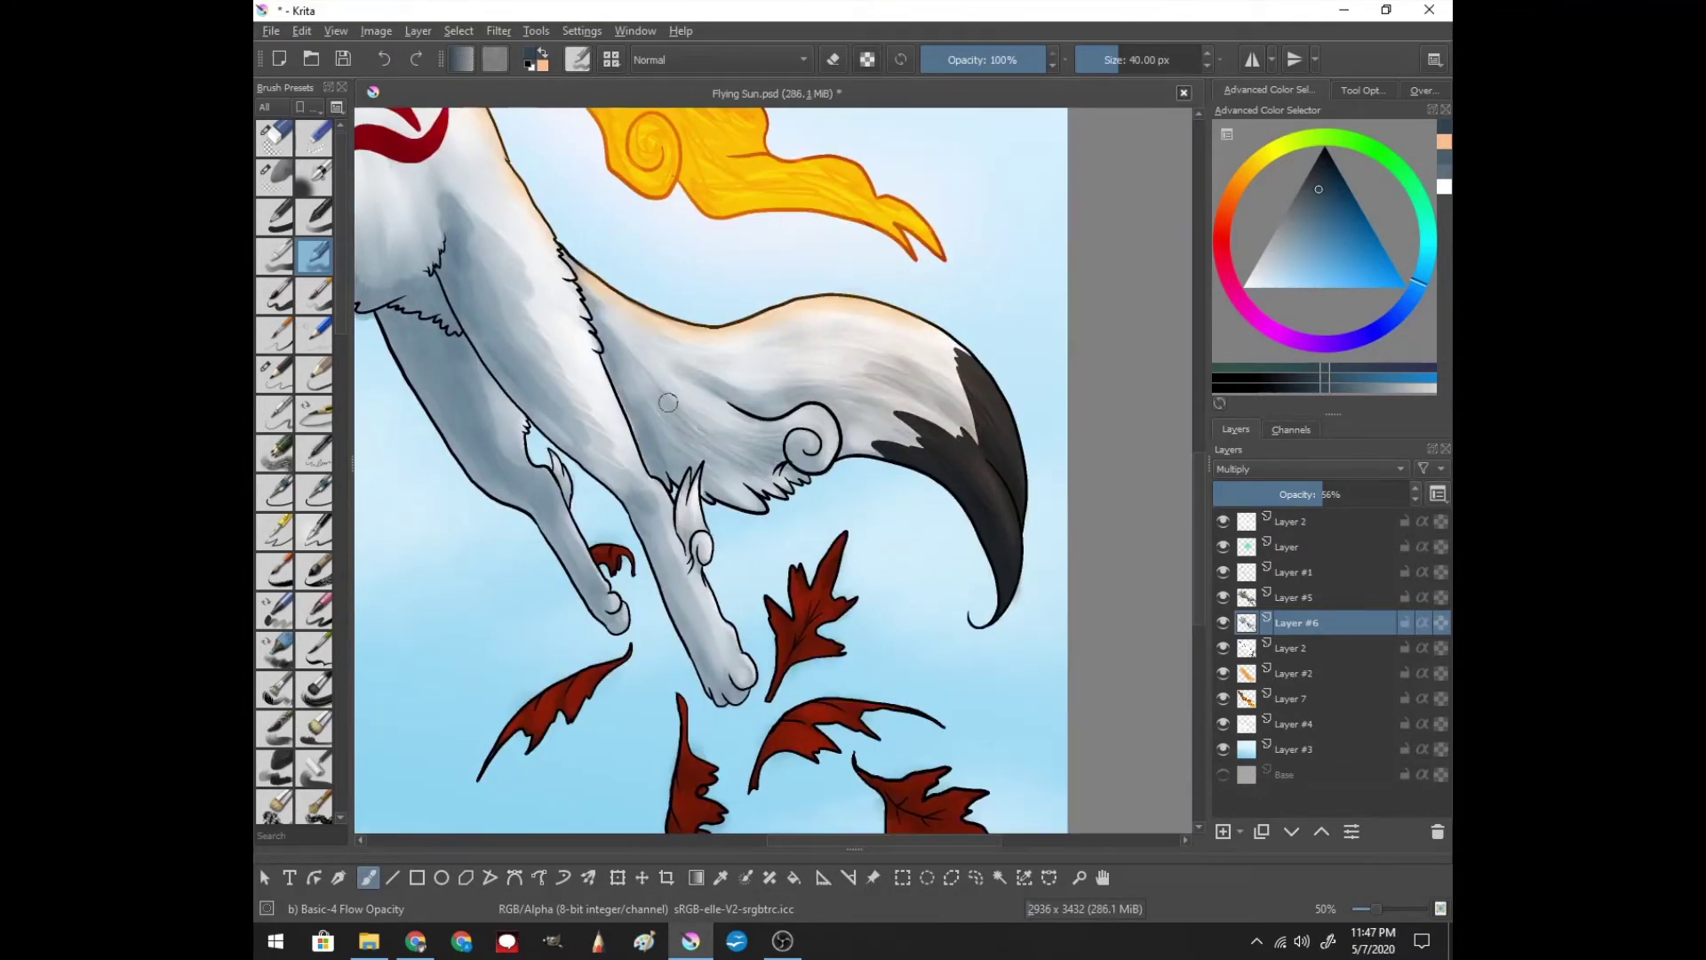
scroll(978, 480, left, 5)
scroll(931, 459, up, 3)
scroll(930, 459, up, 3)
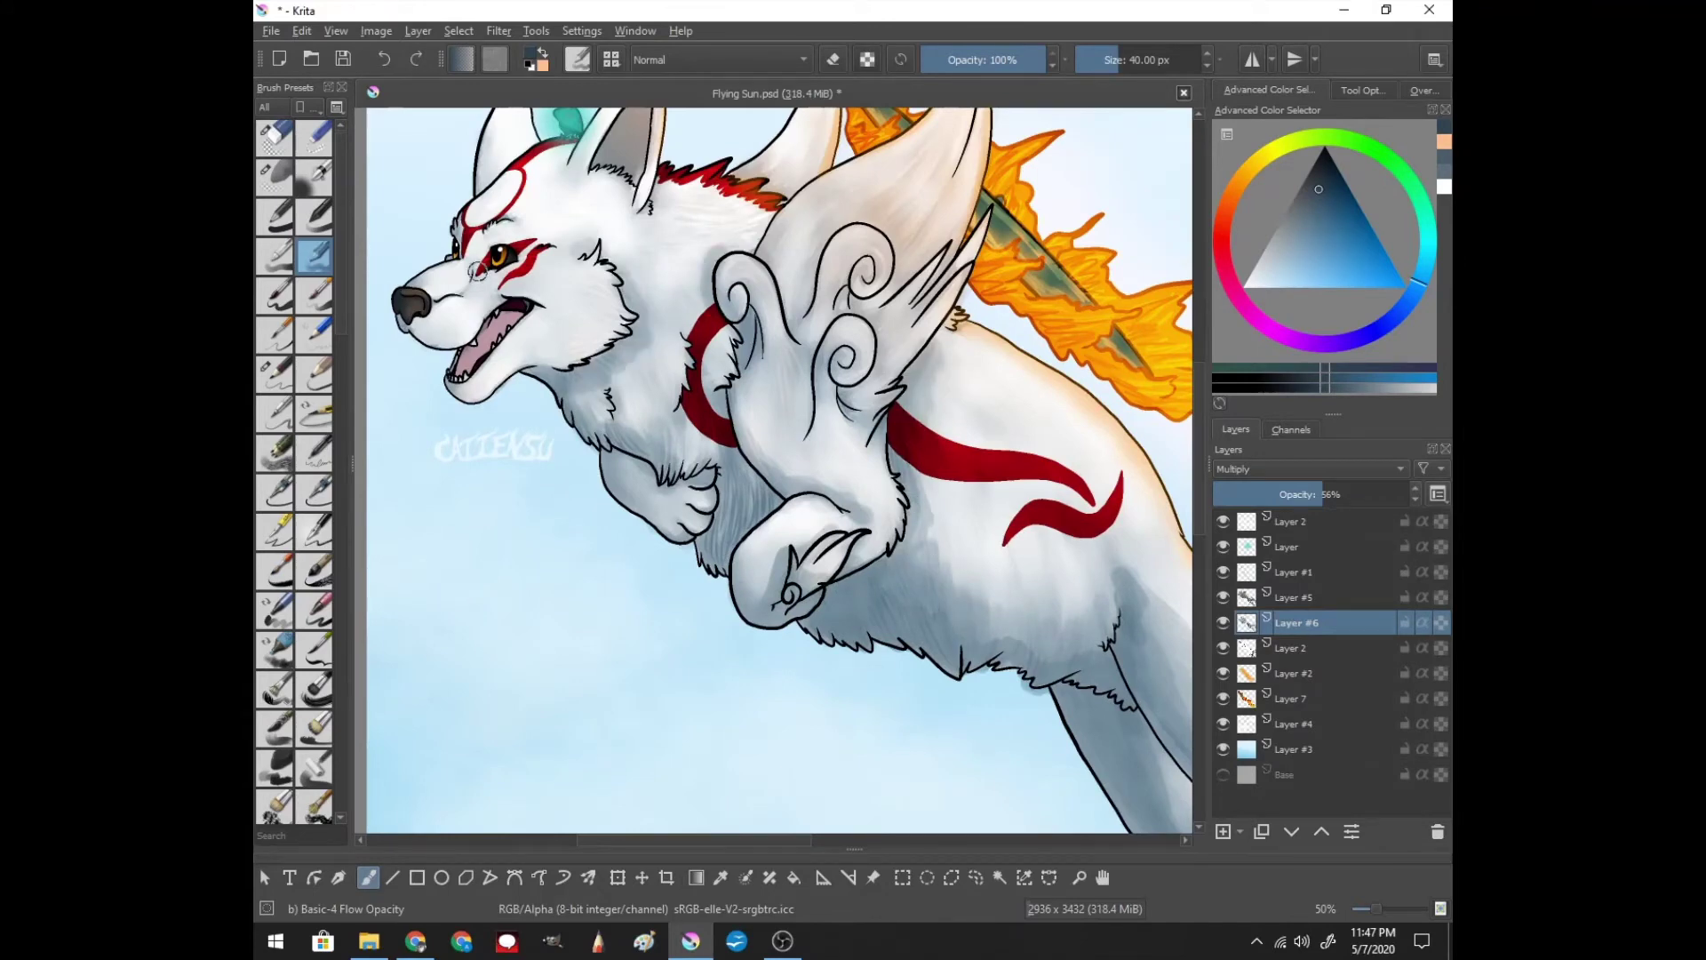
scroll(477, 271, up, 1)
scroll(533, 320, up, 2)
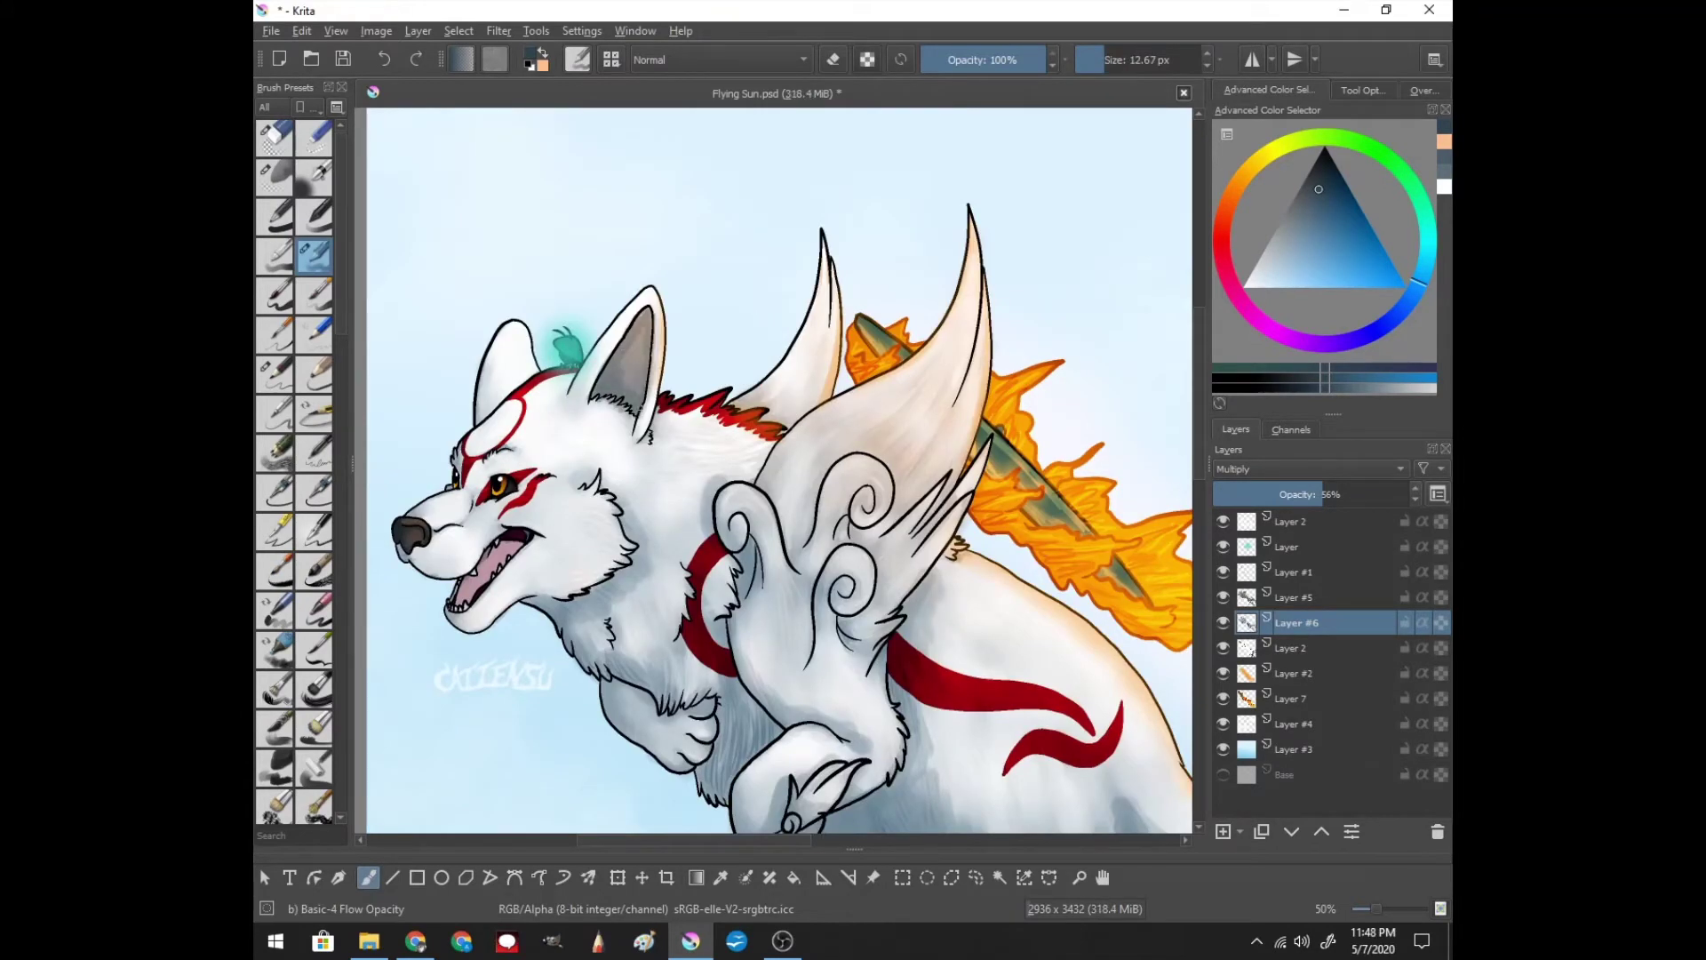
scroll(789, 564, down, 2)
key(/)
scroll(1019, 636, down, 1)
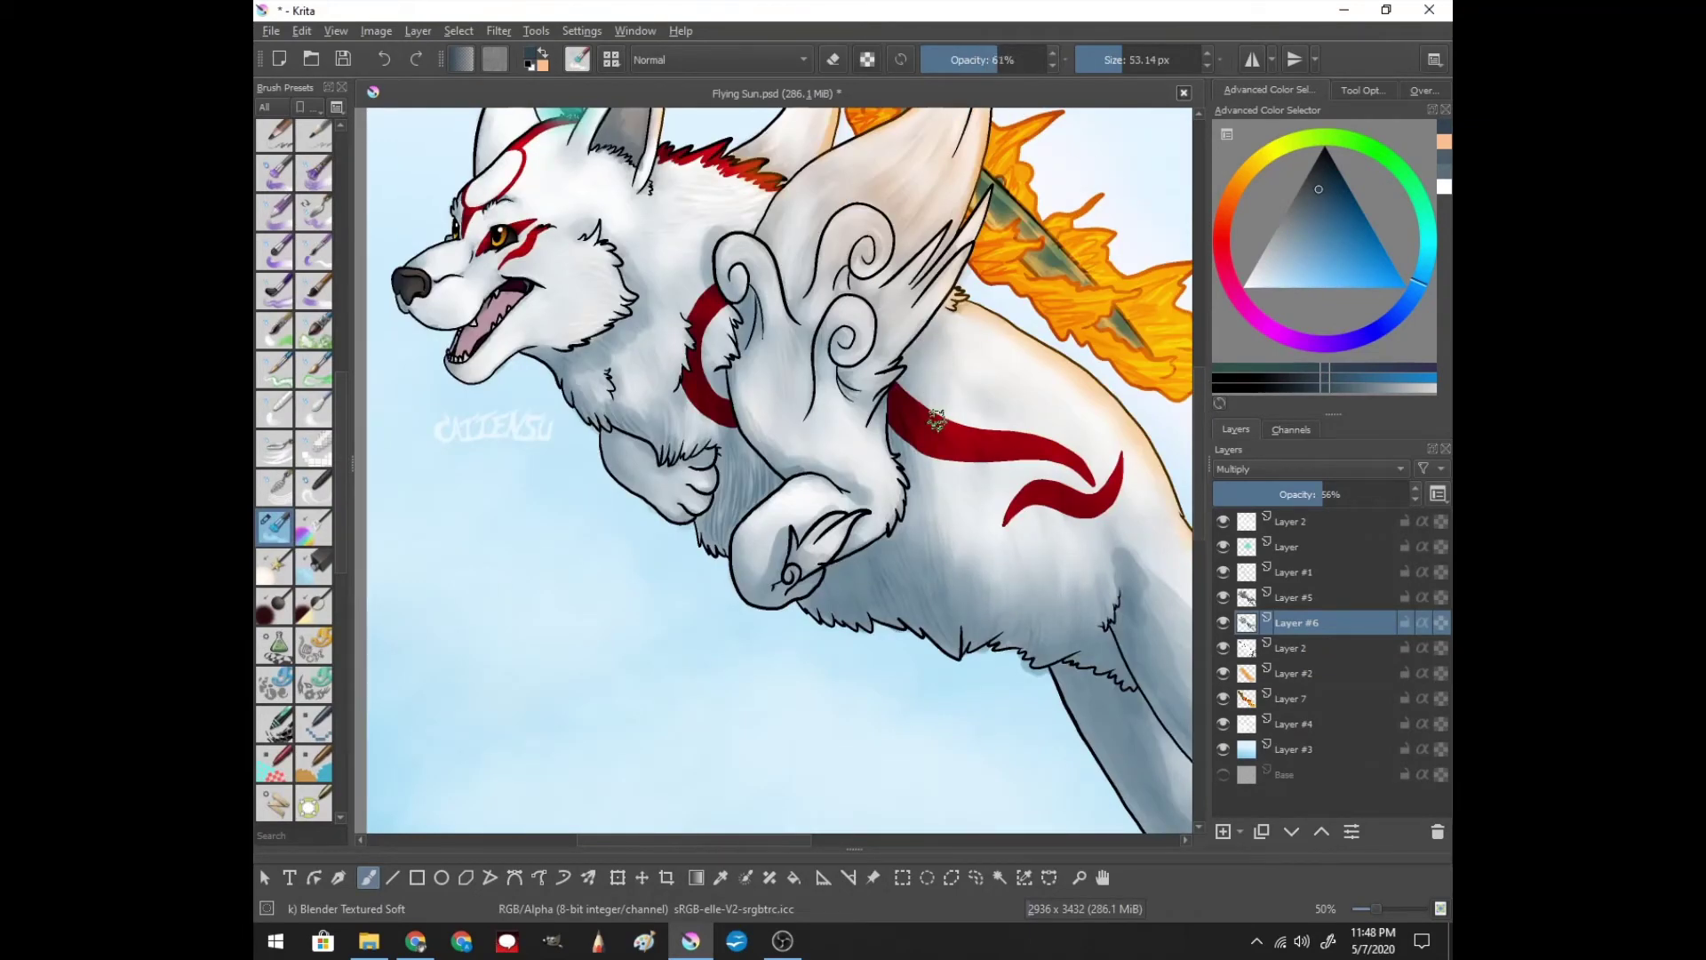
- Blend lighter fur into the wolf's chest and soften the shading on the paw
key(e)
key(/)
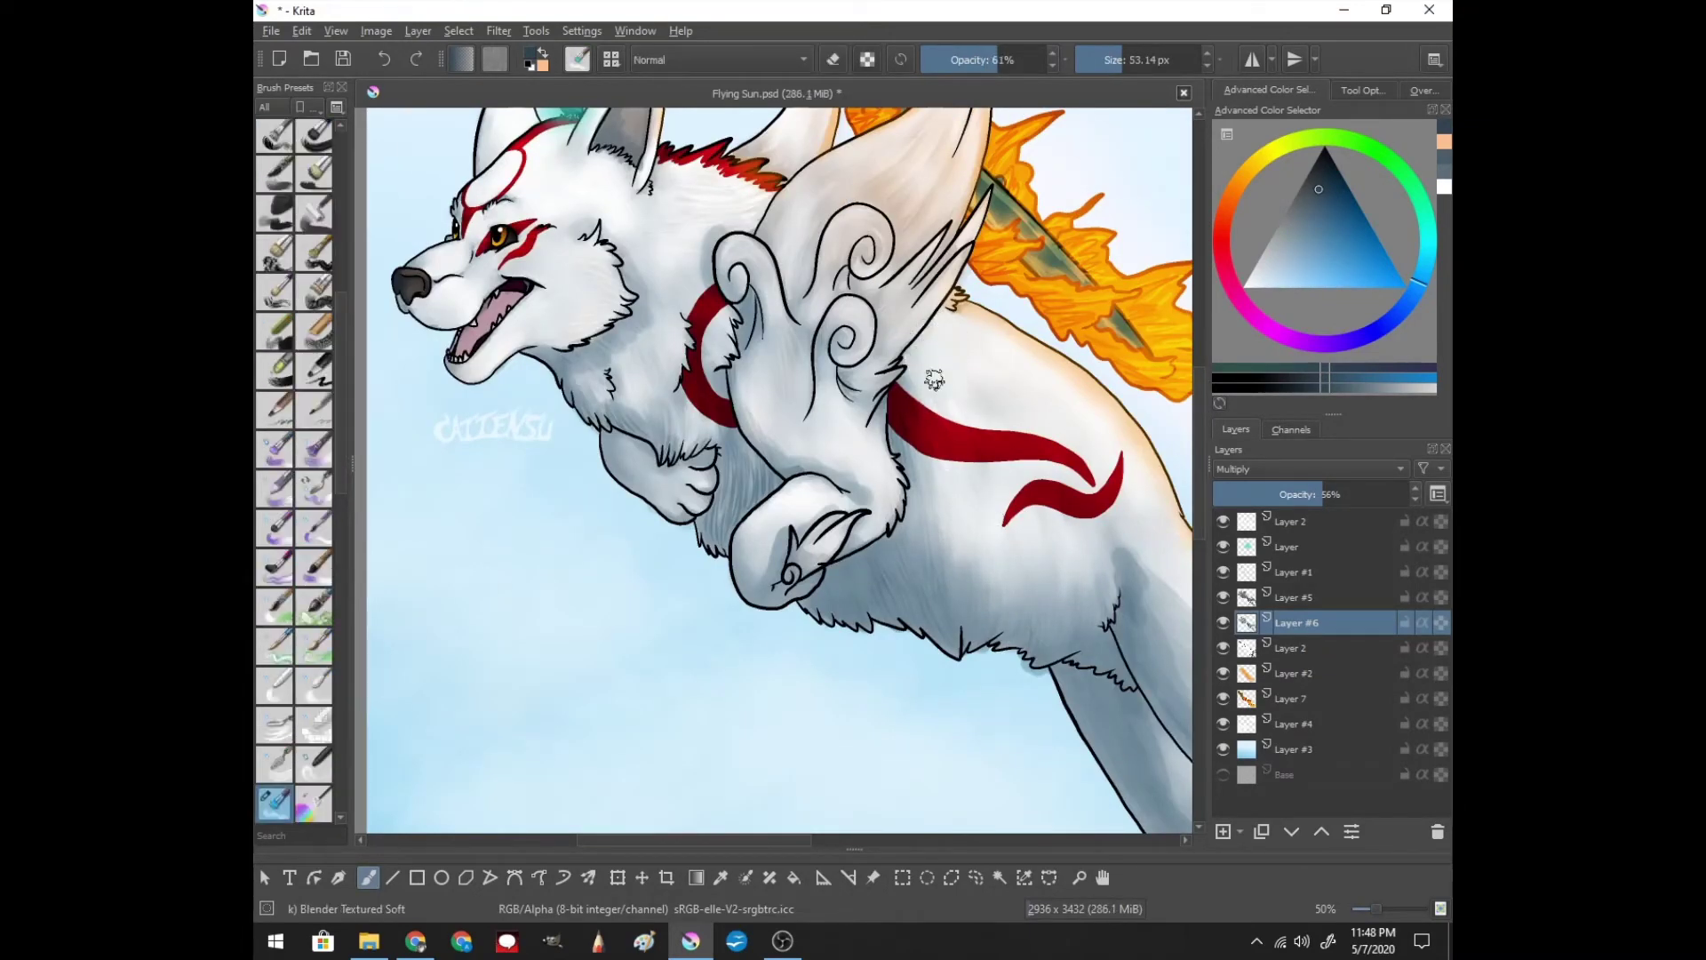
key(e)
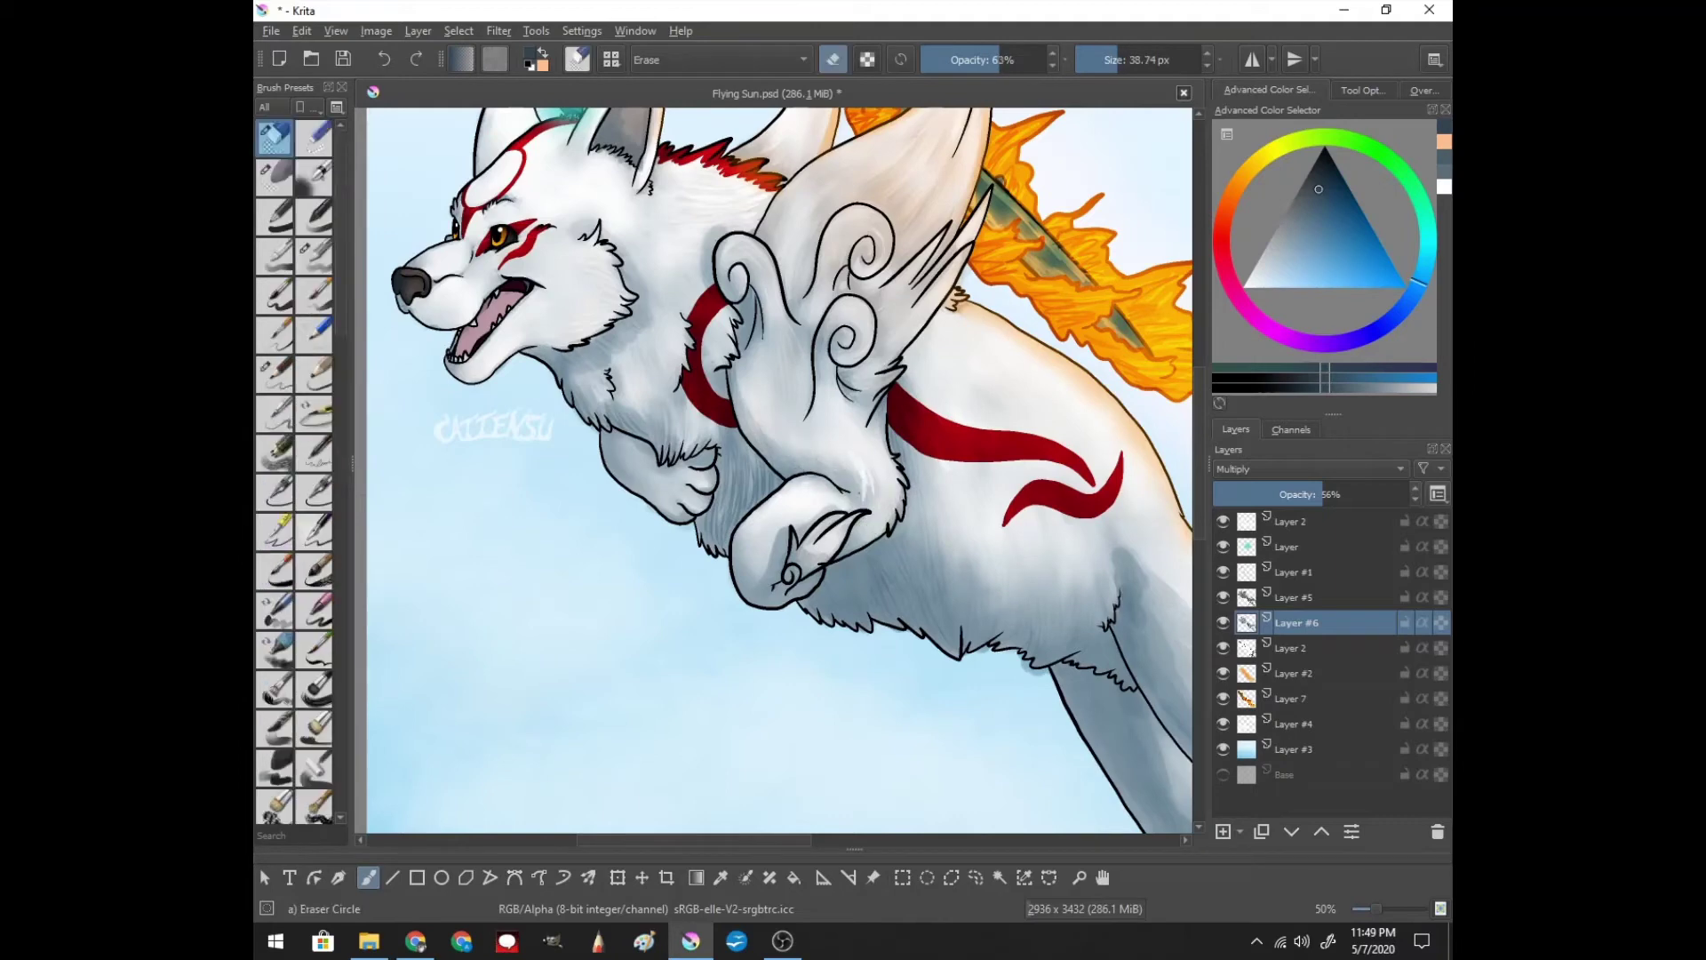
drag(864, 495, 863, 463)
key(/)
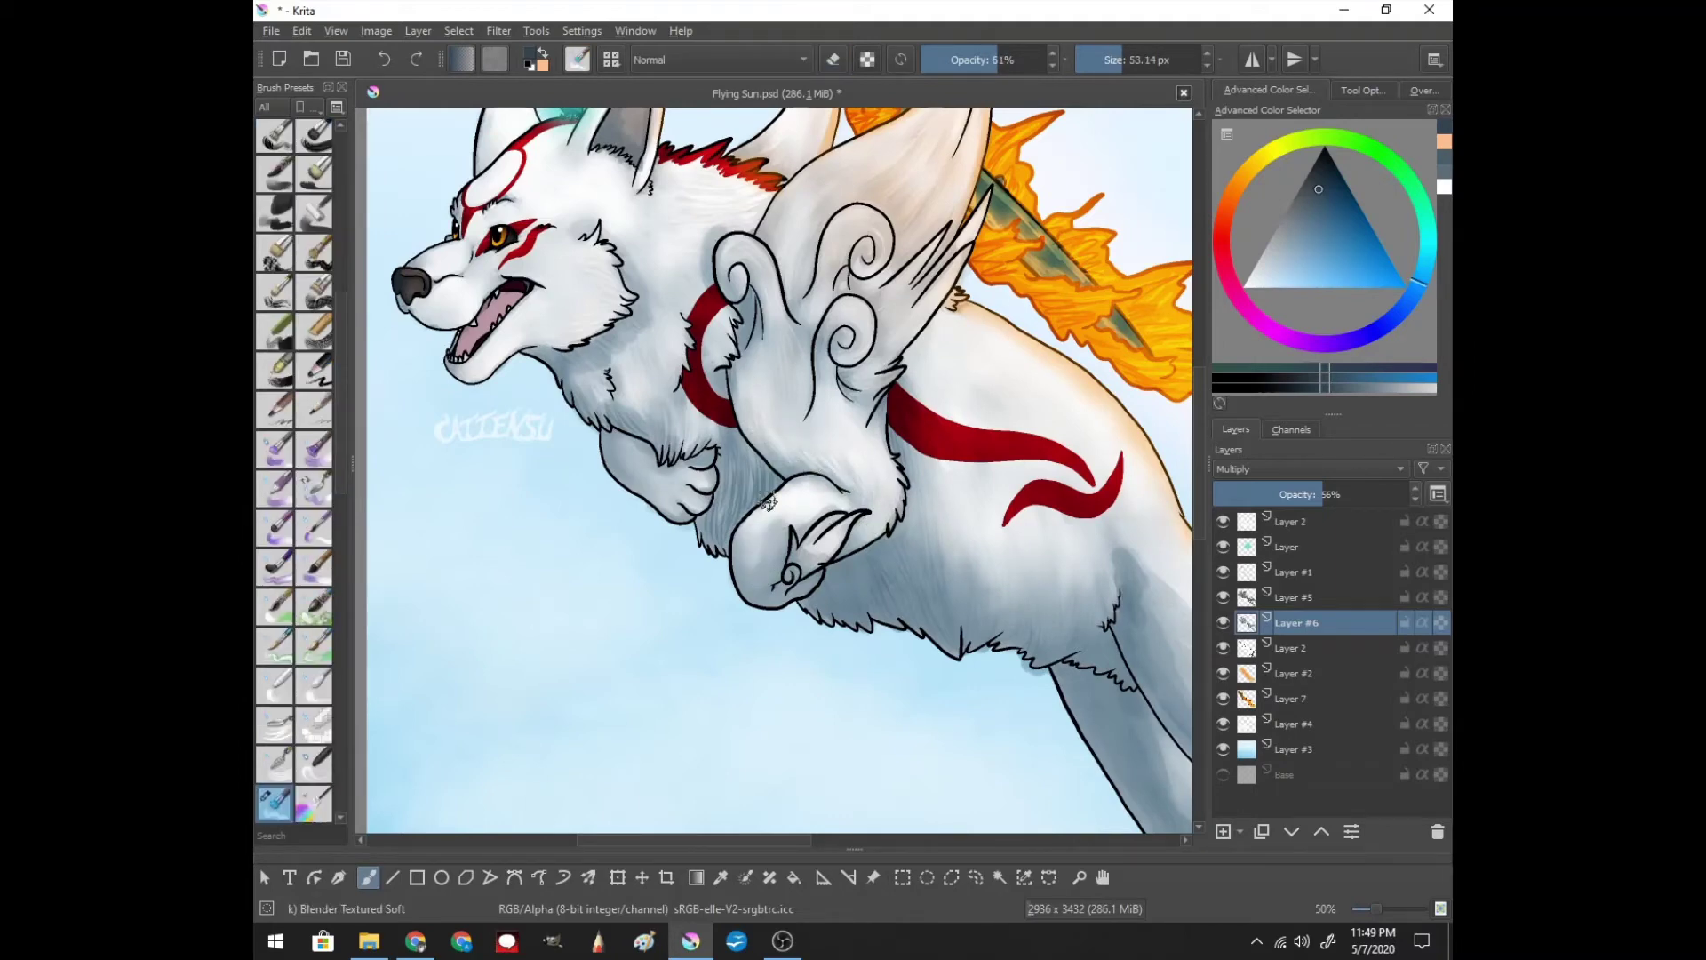
drag(800, 525, 761, 568)
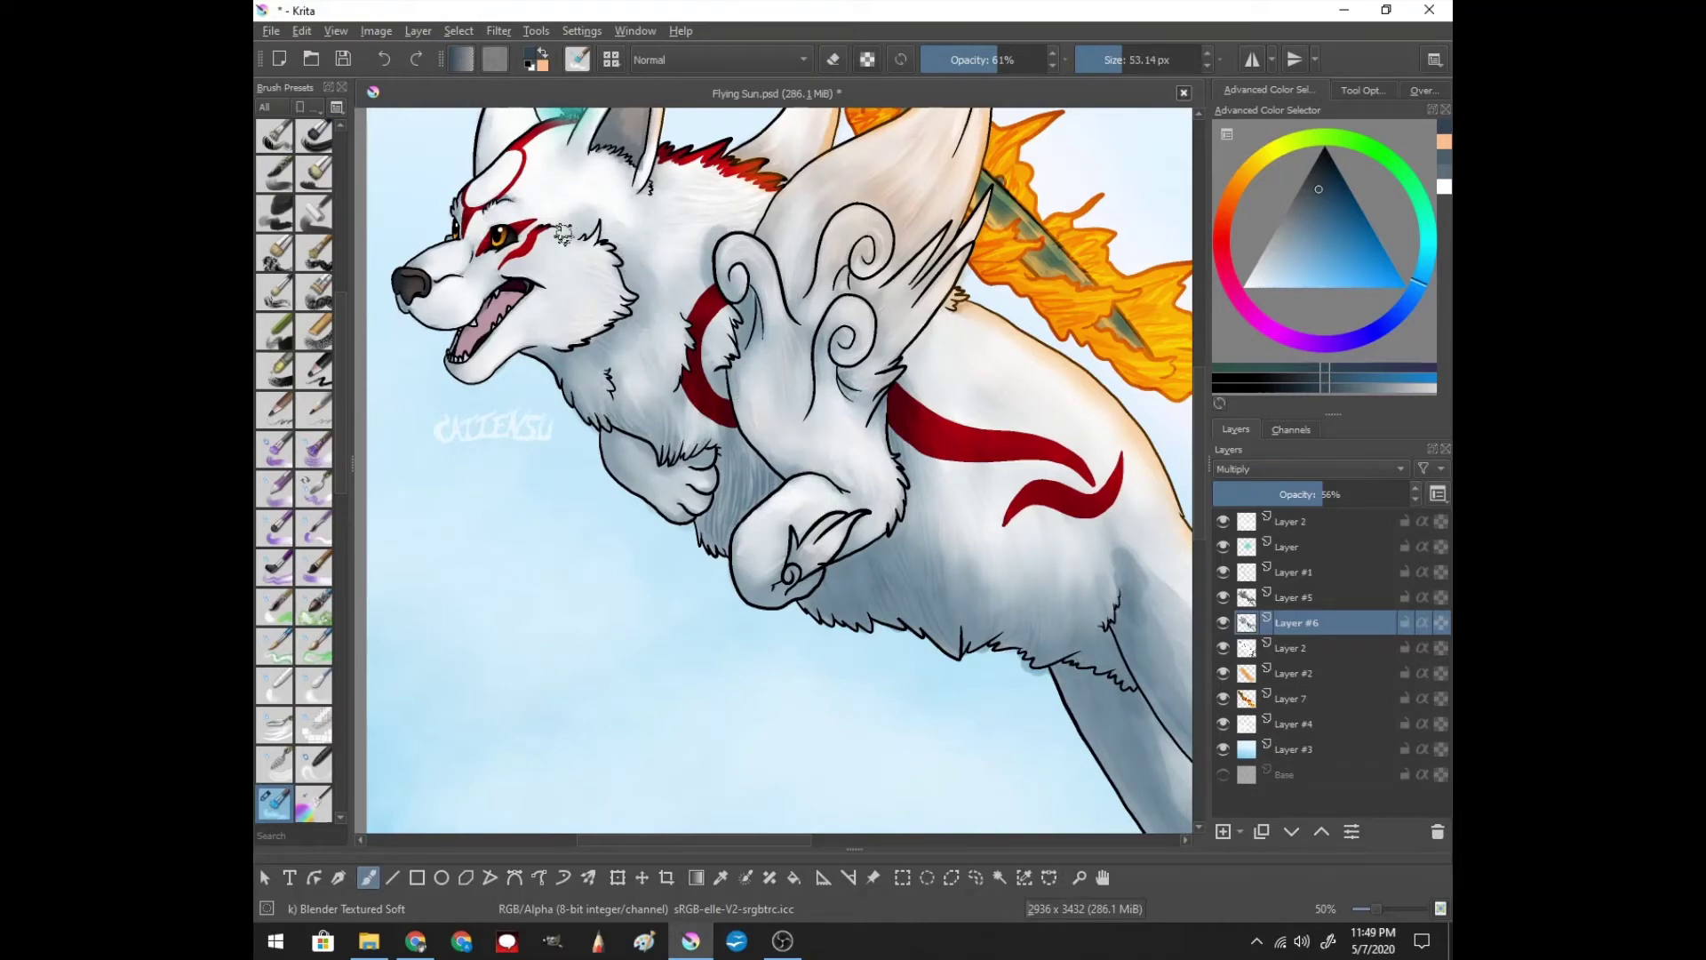
- Erase light streaks along the wolf's leg with the Eraser Circle preset
key(e)
key(e)
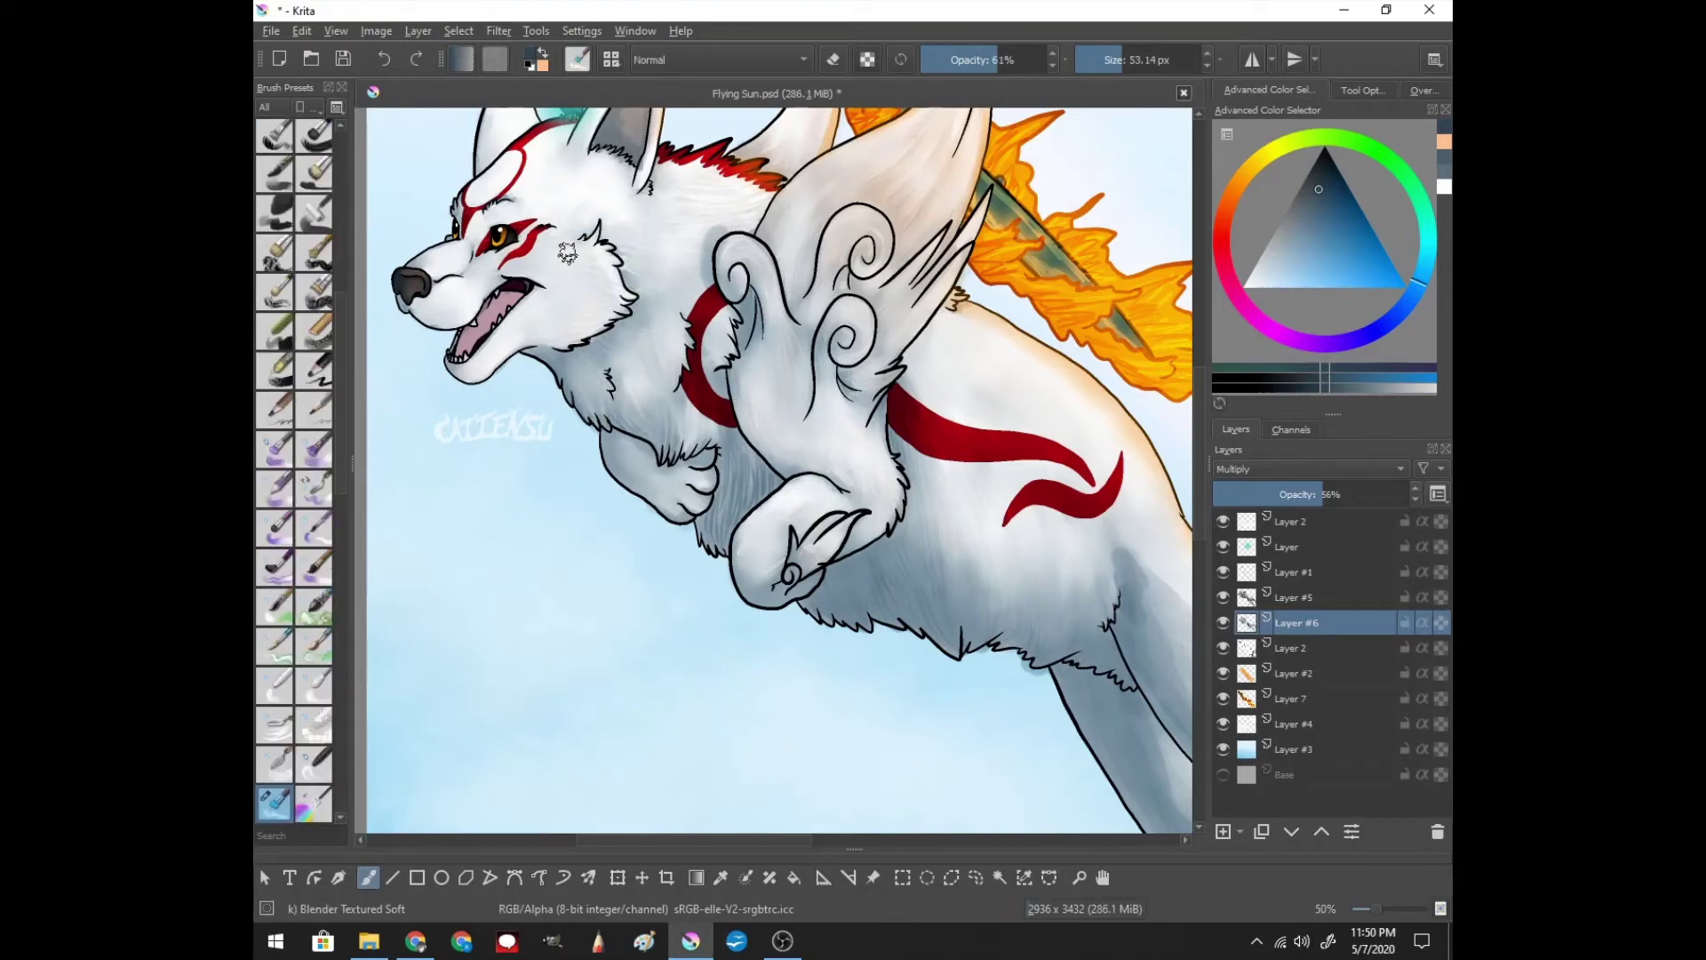
drag(713, 493, 547, 551)
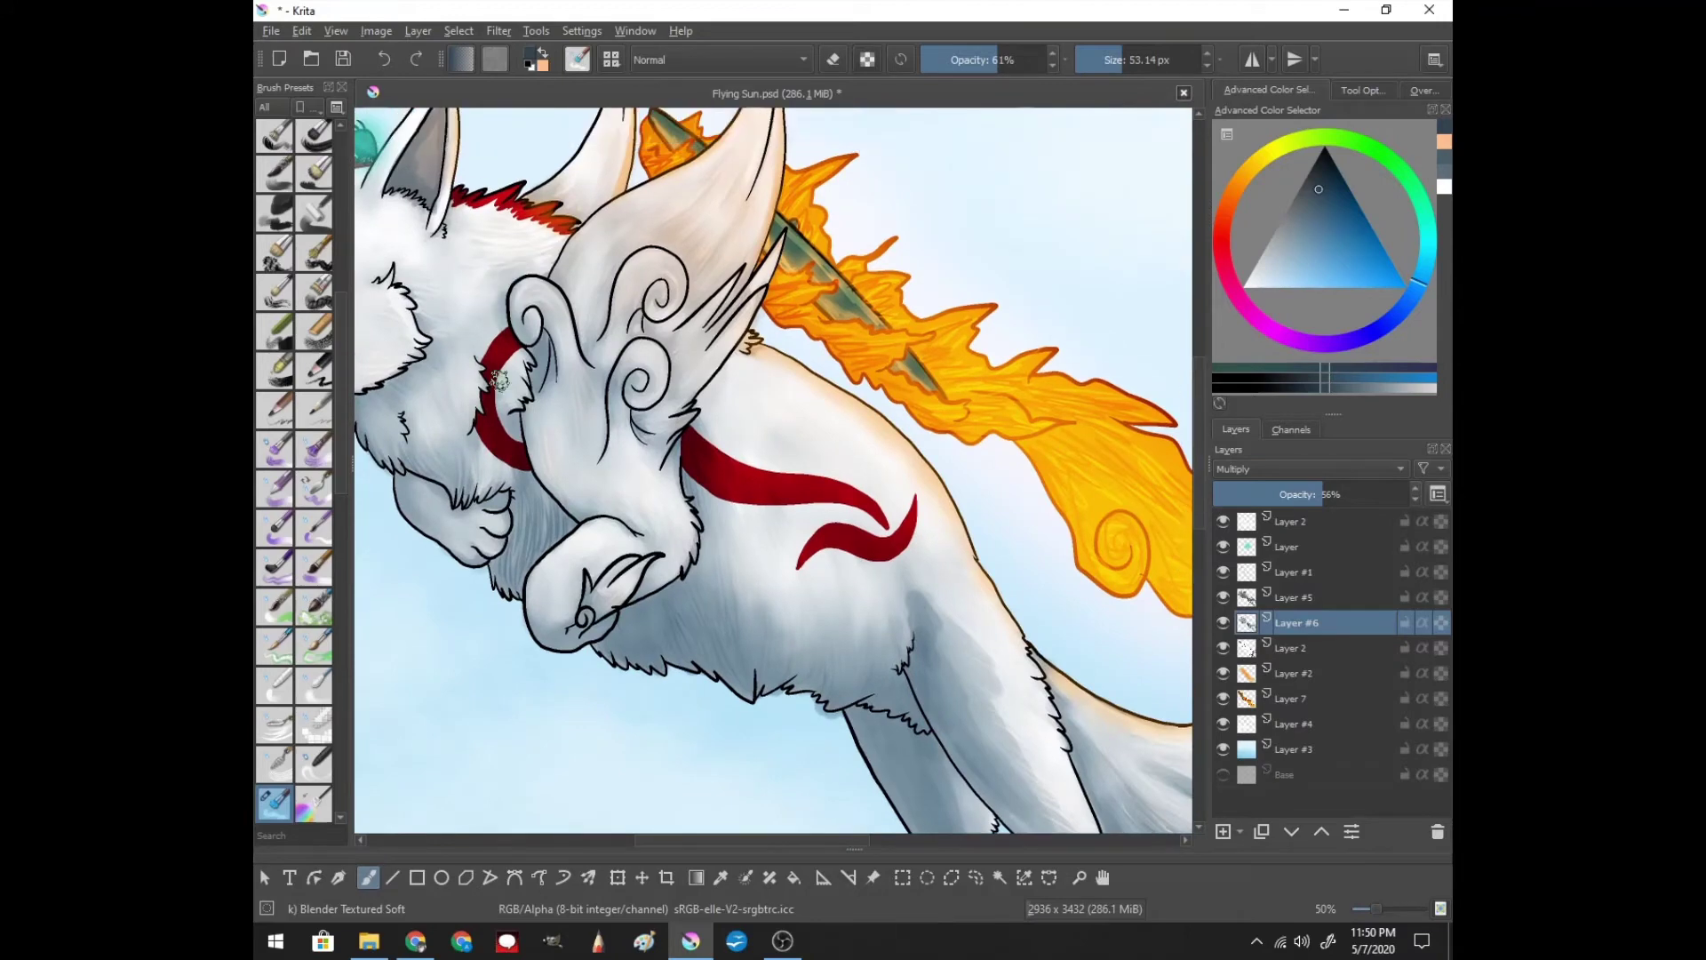
key(e)
key(e)
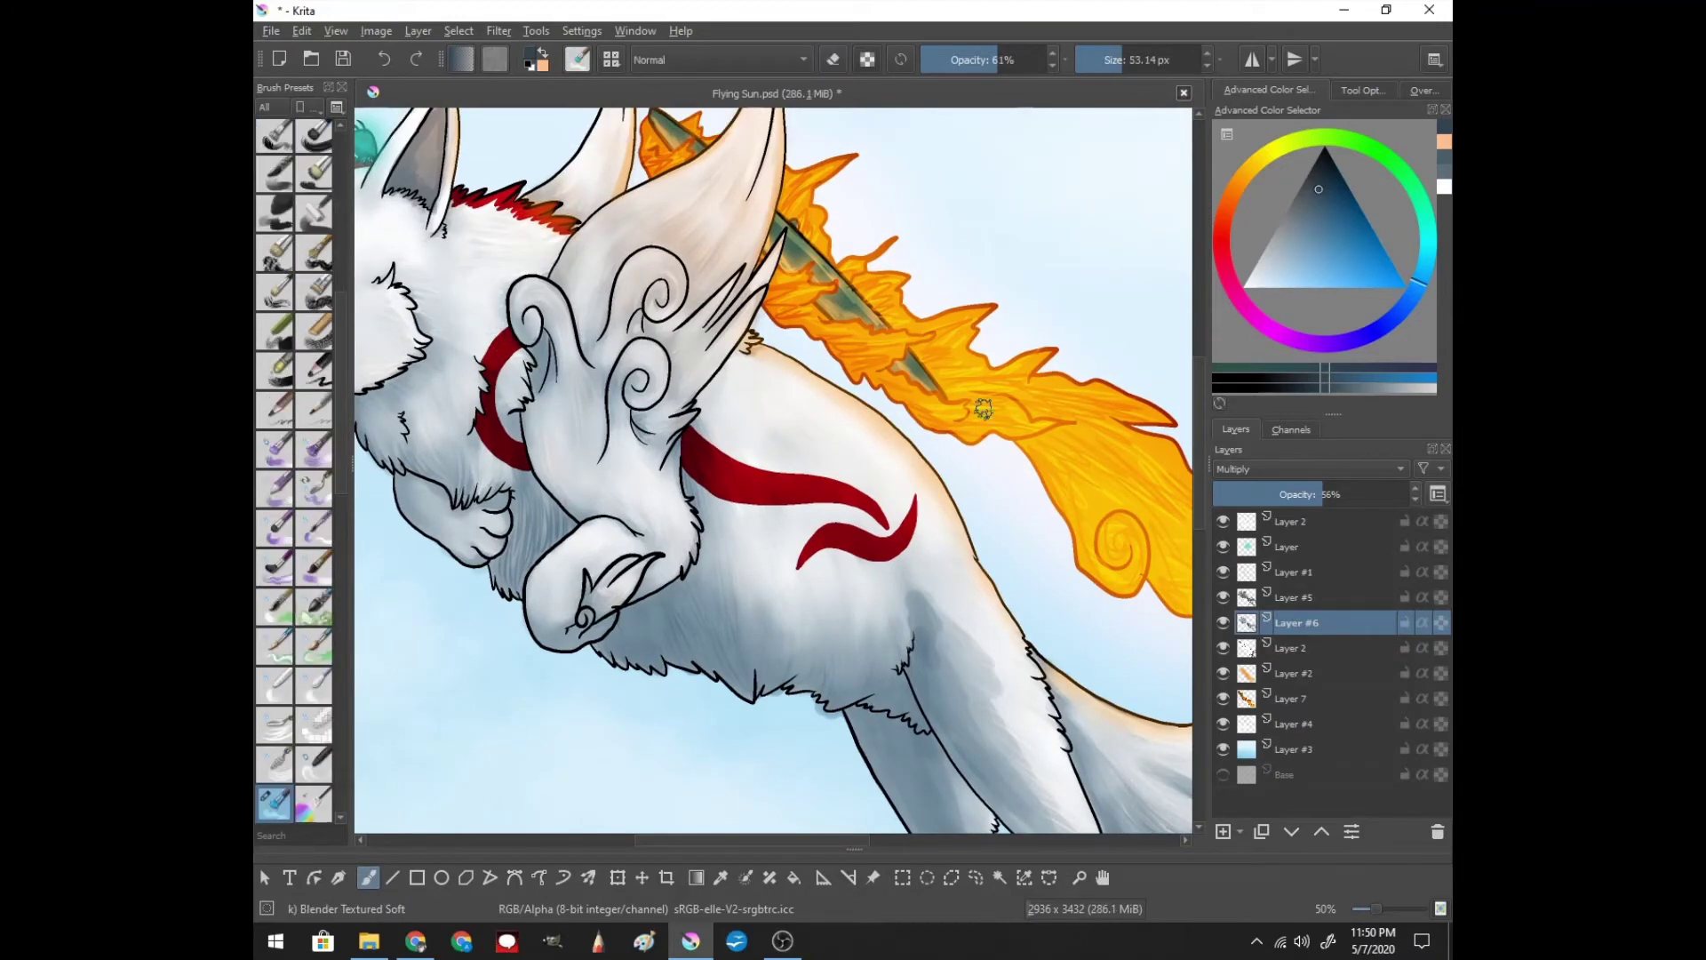
drag(983, 408, 770, 79)
key(e)
mouse_move(853, 498)
mouse_down()
mouse_move(757, 384)
mouse_move(812, 488)
mouse_move(731, 313)
mouse_up()
key(e)
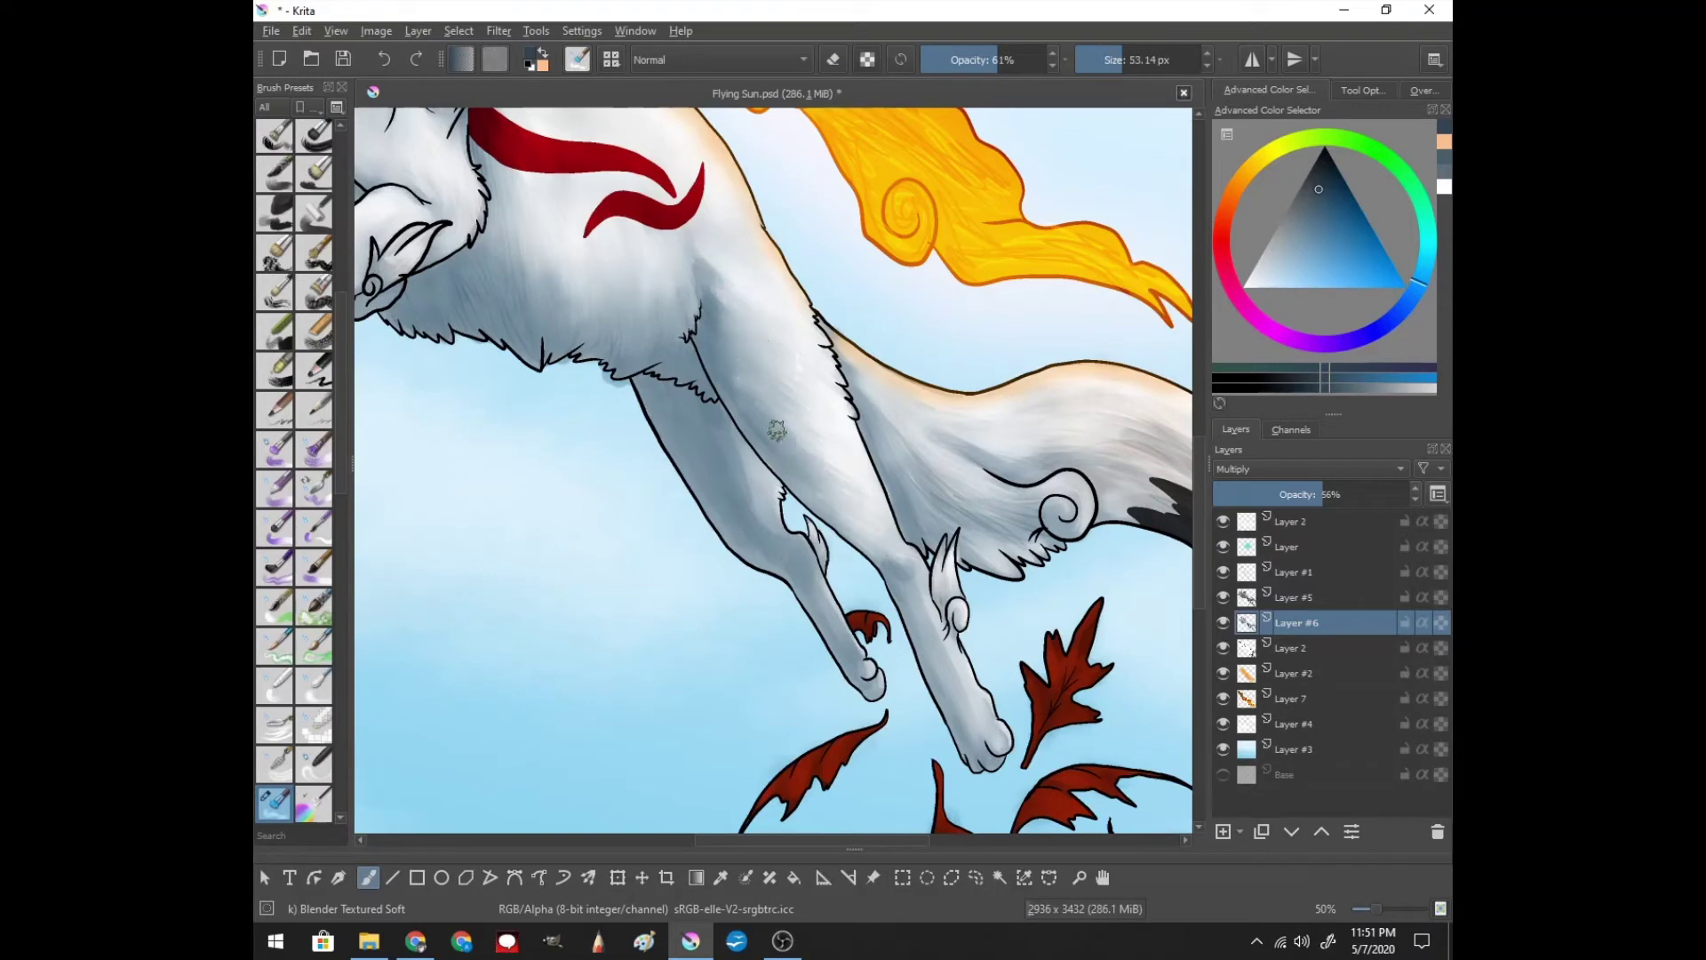
key(e)
key(e)
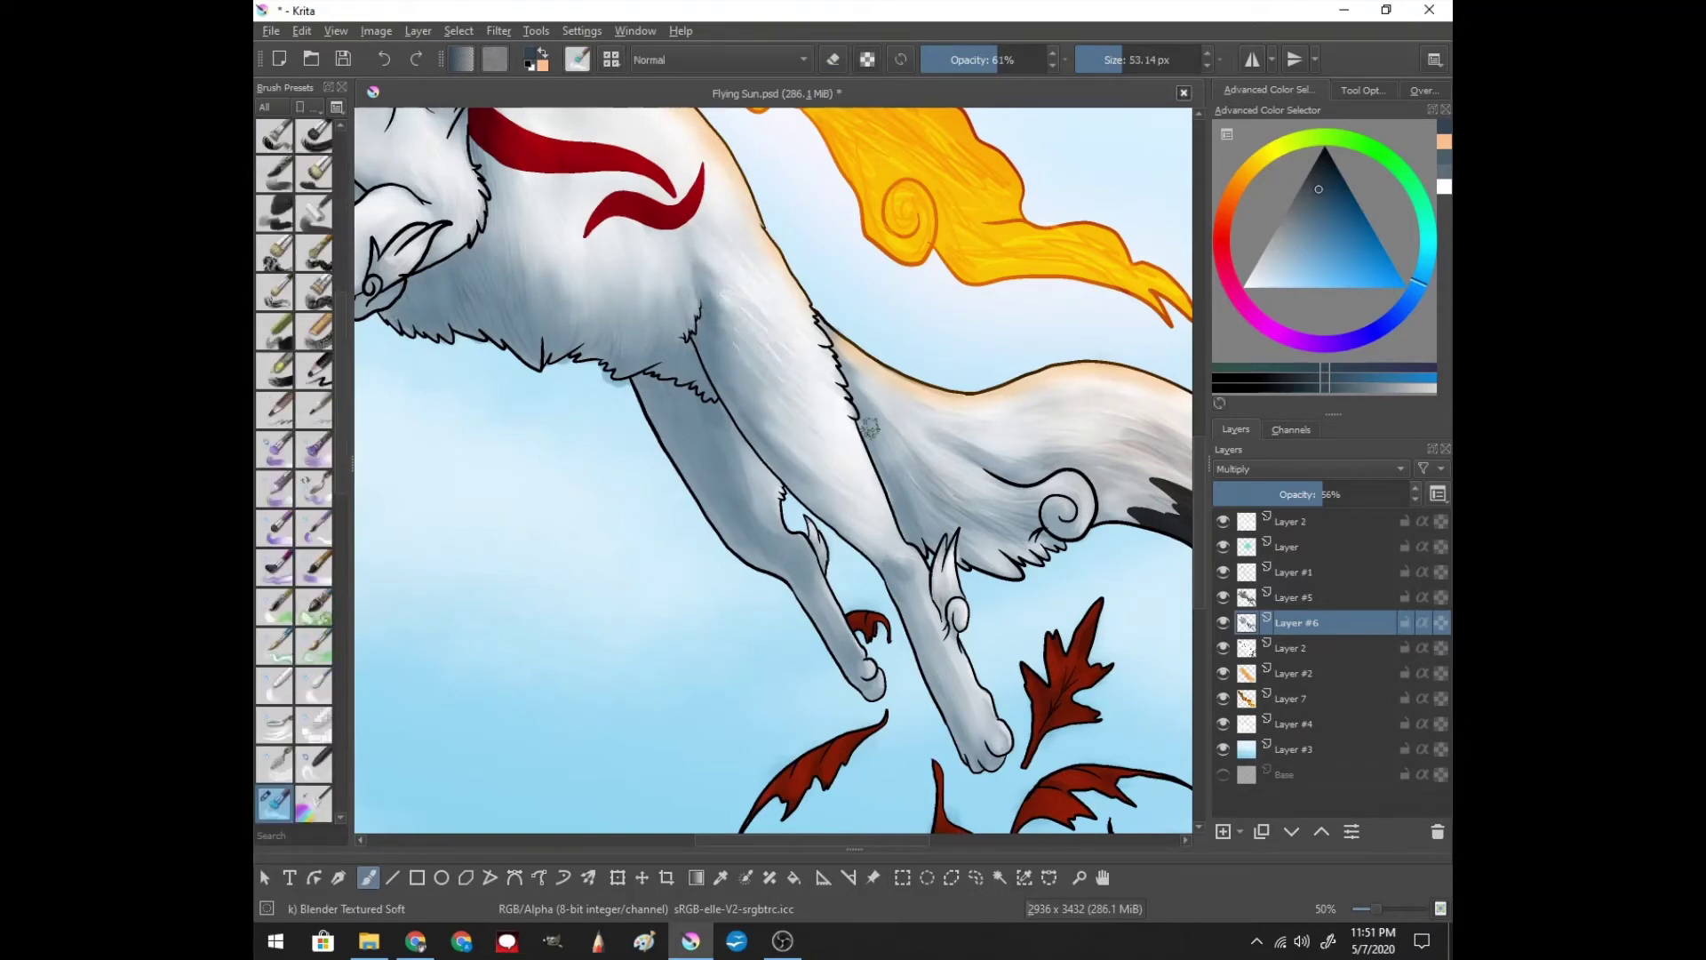
key(e)
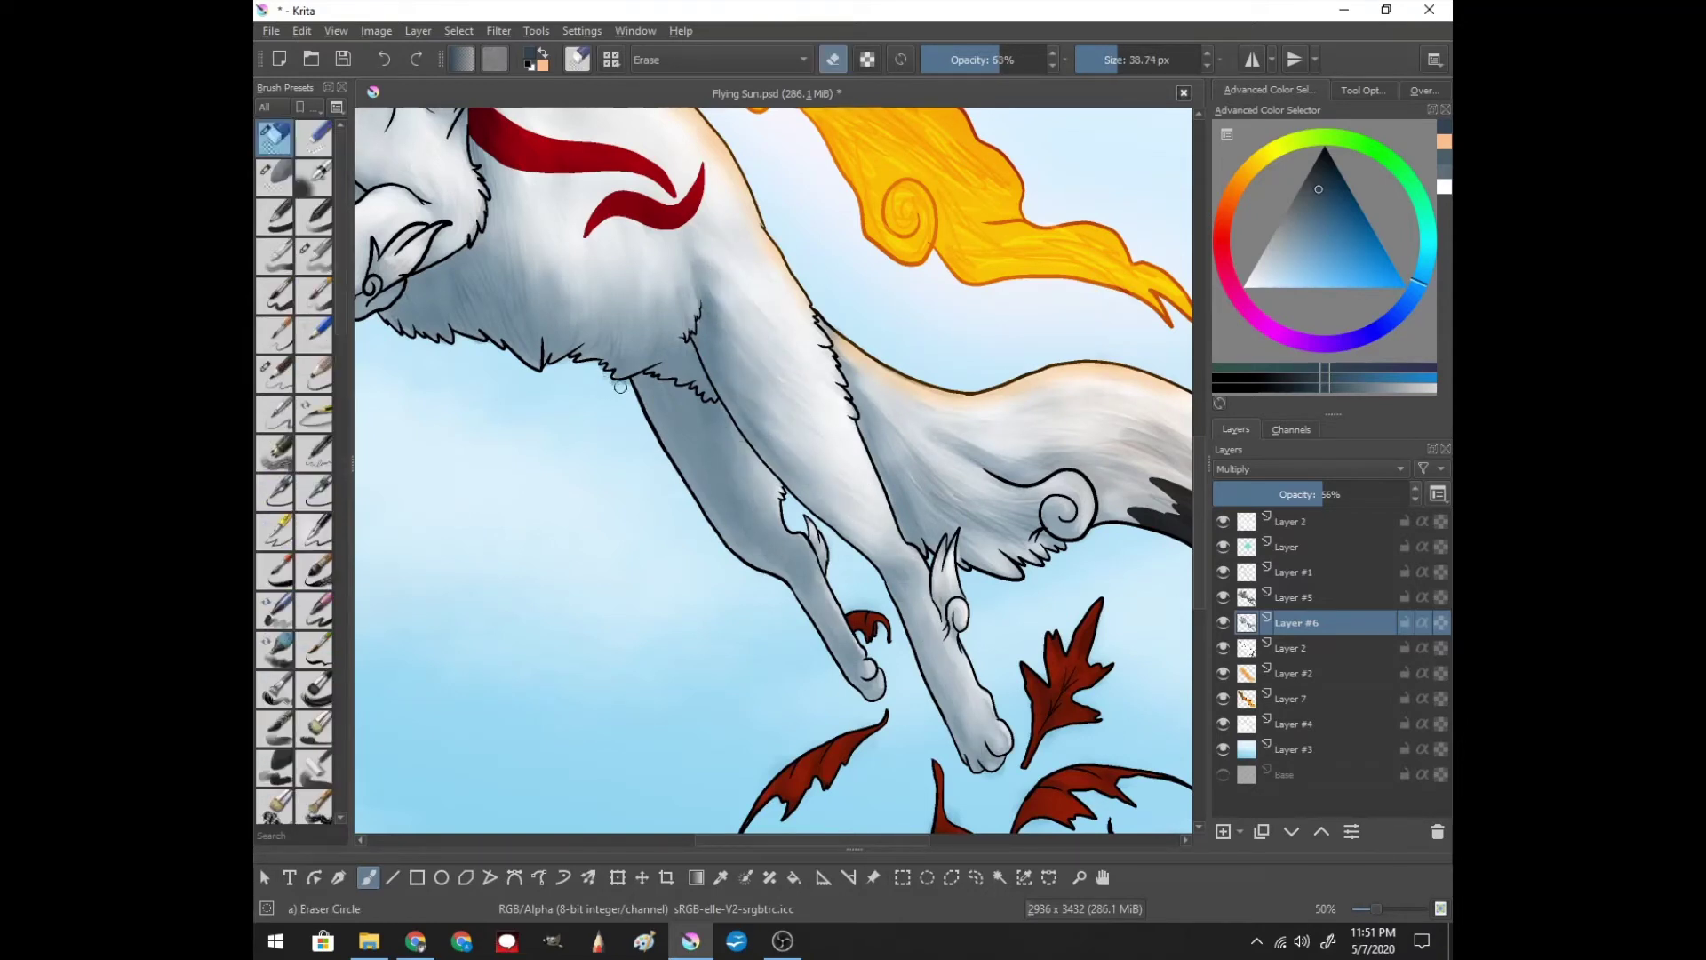
- Erase white streaks into the tail shading, then smooth and soften them with the blender
scroll(997, 514, right, 3)
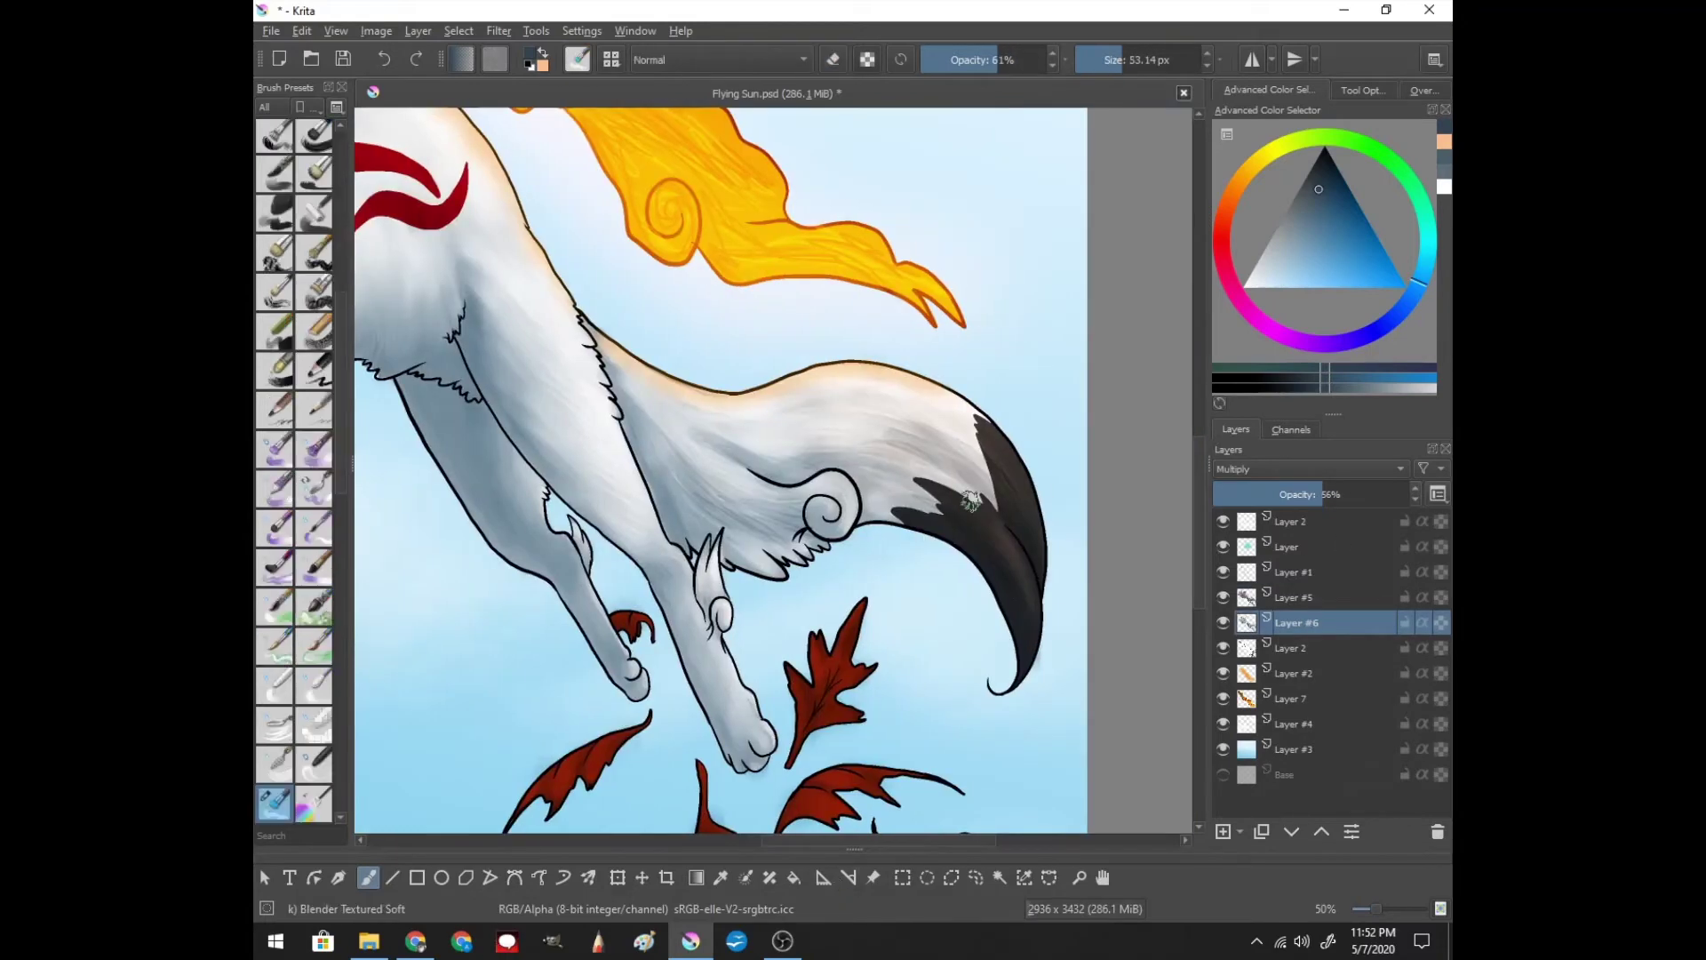
drag(691, 426, 969, 498)
key(e)
drag(755, 444, 969, 489)
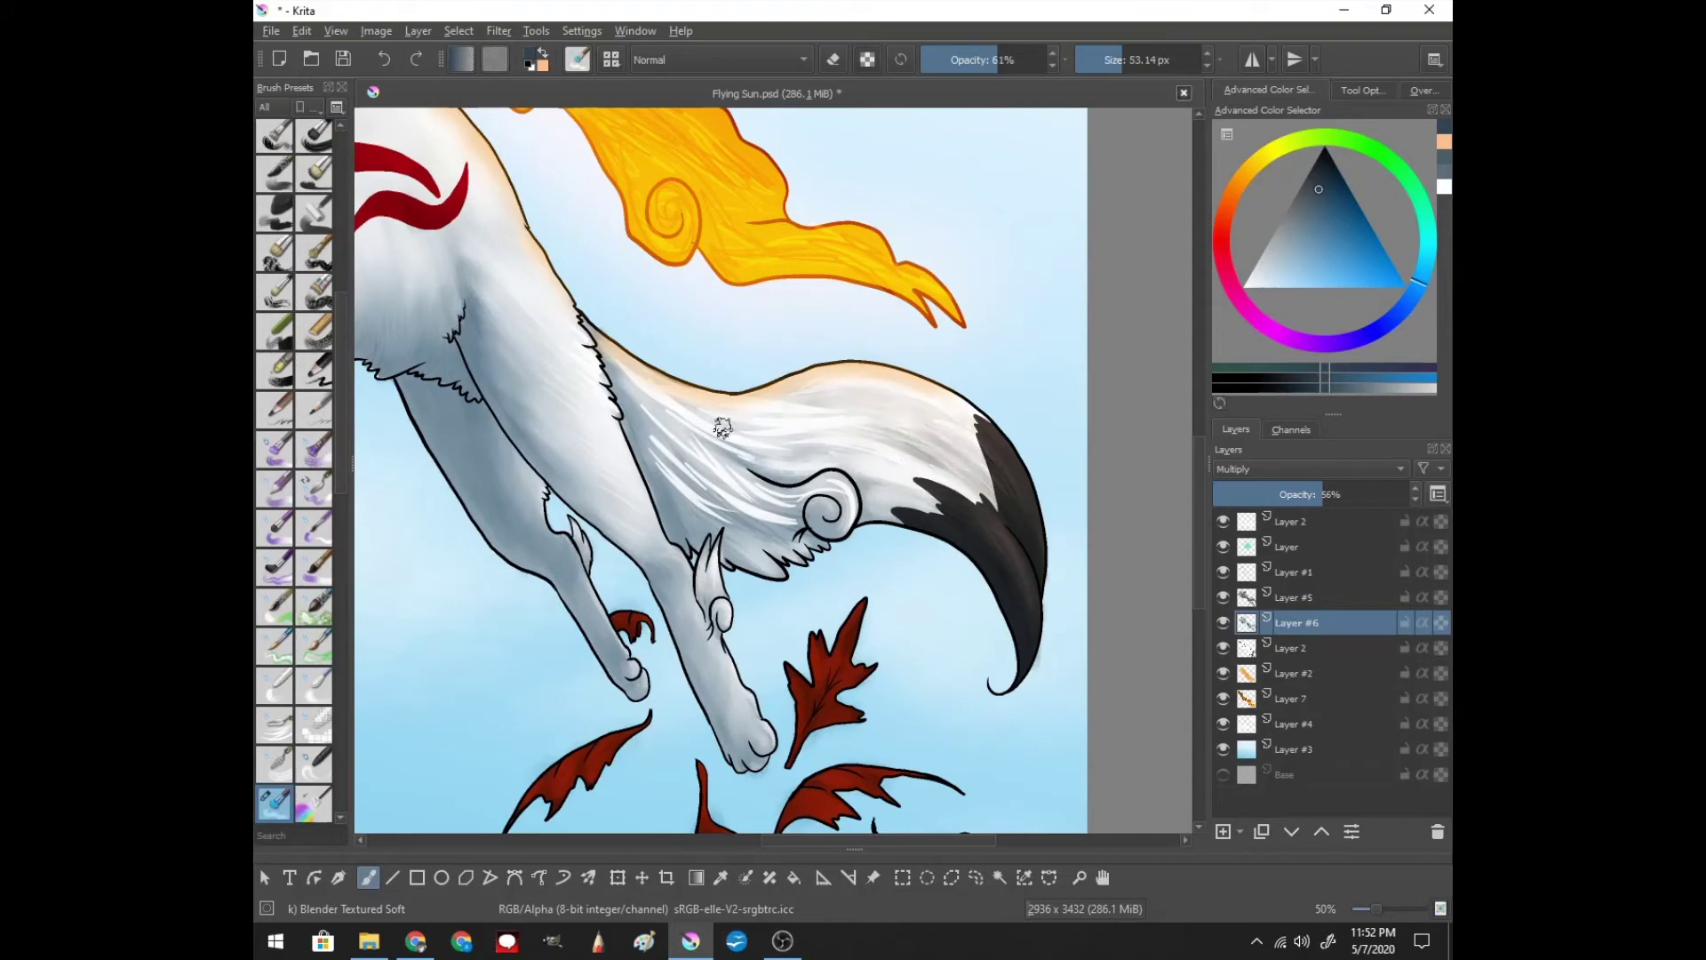
drag(675, 453, 745, 508)
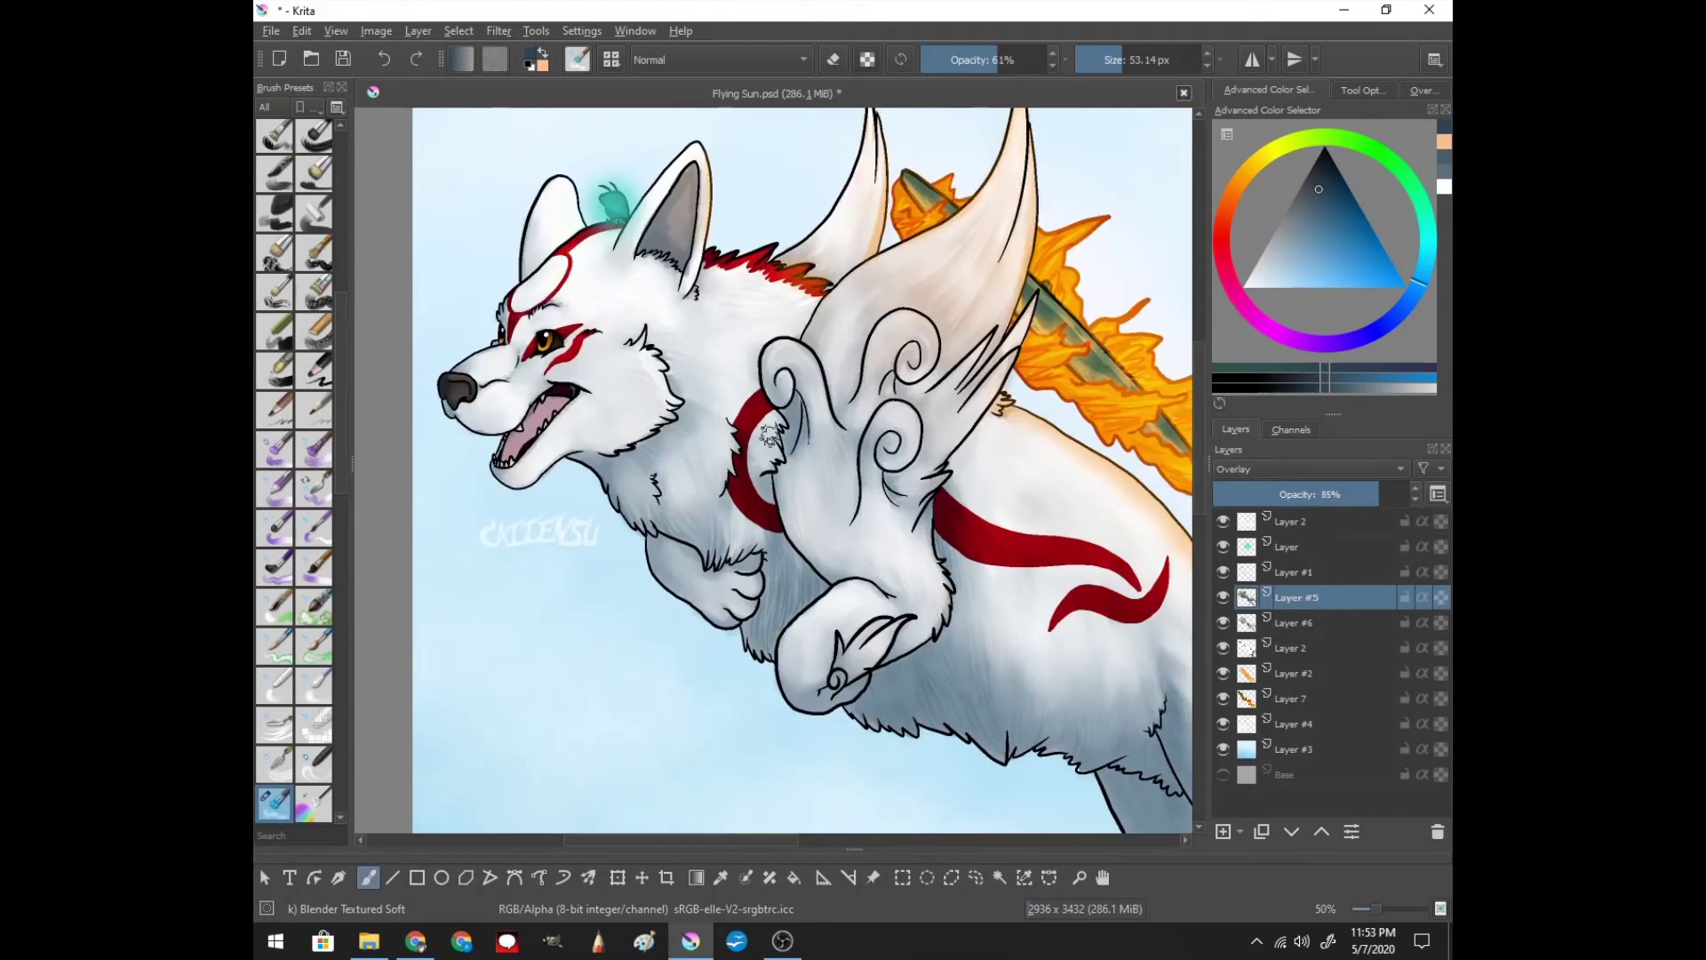
- On the Multiply shading layer, erase to lighten the shading on the wing
key(Page_Down)
key(Page_Up)
key(Page_Down)
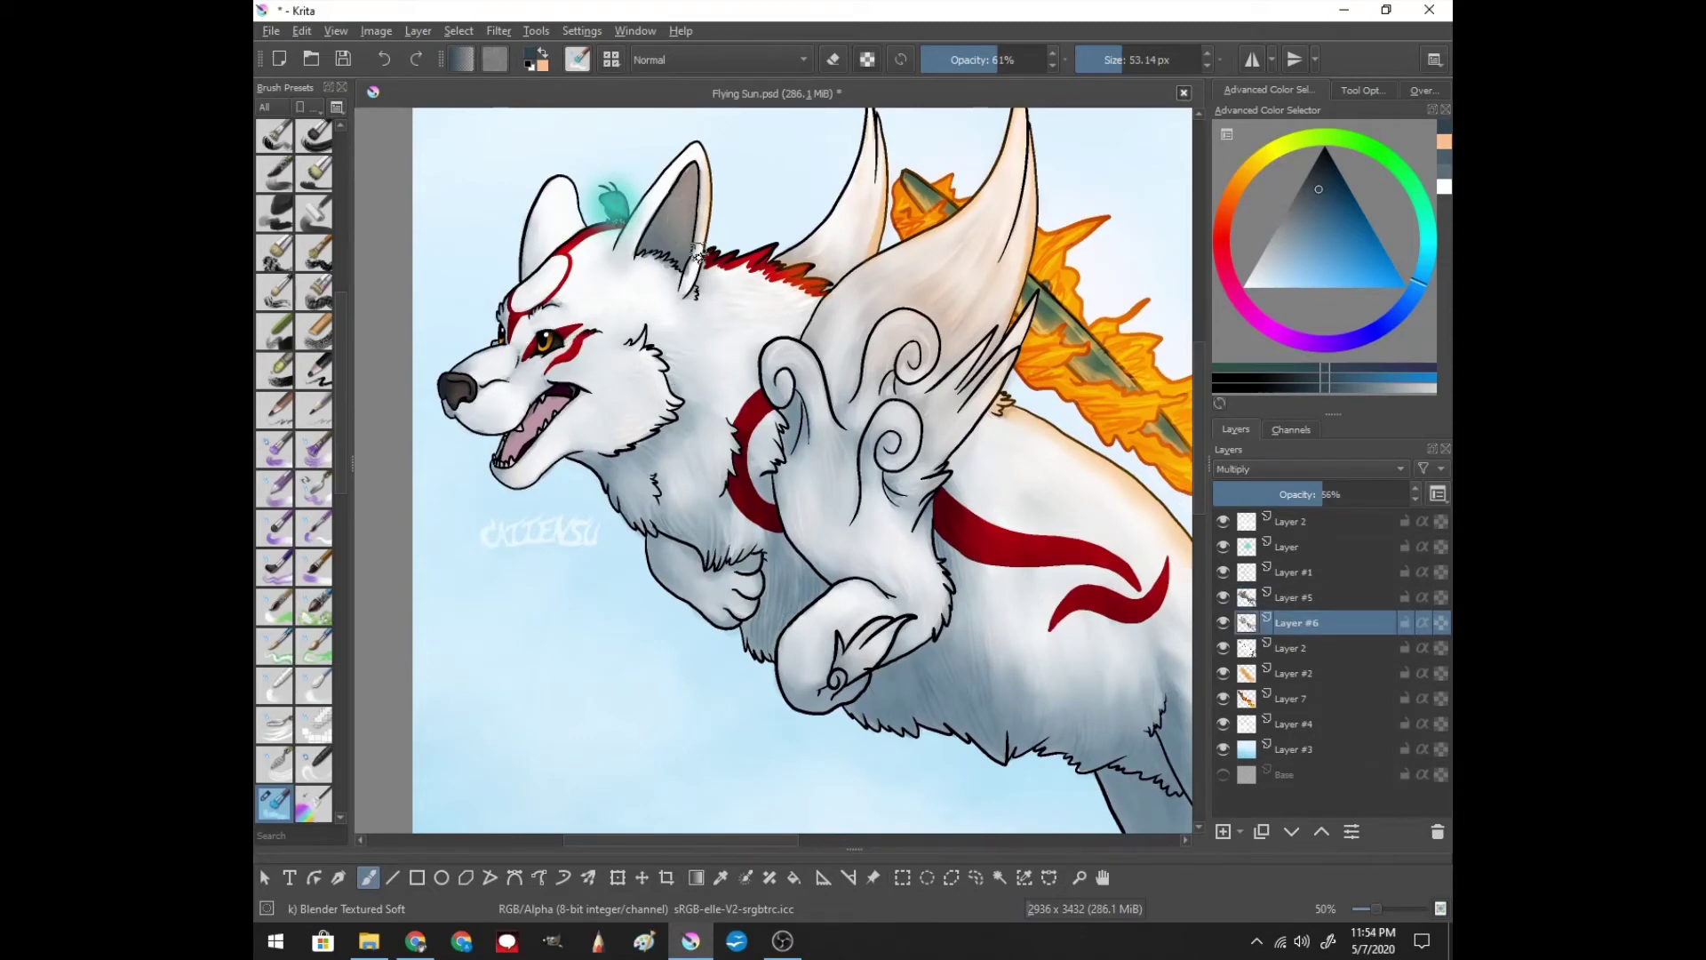
scroll(582, 322, up, 2)
key(e)
drag(1014, 214, 943, 391)
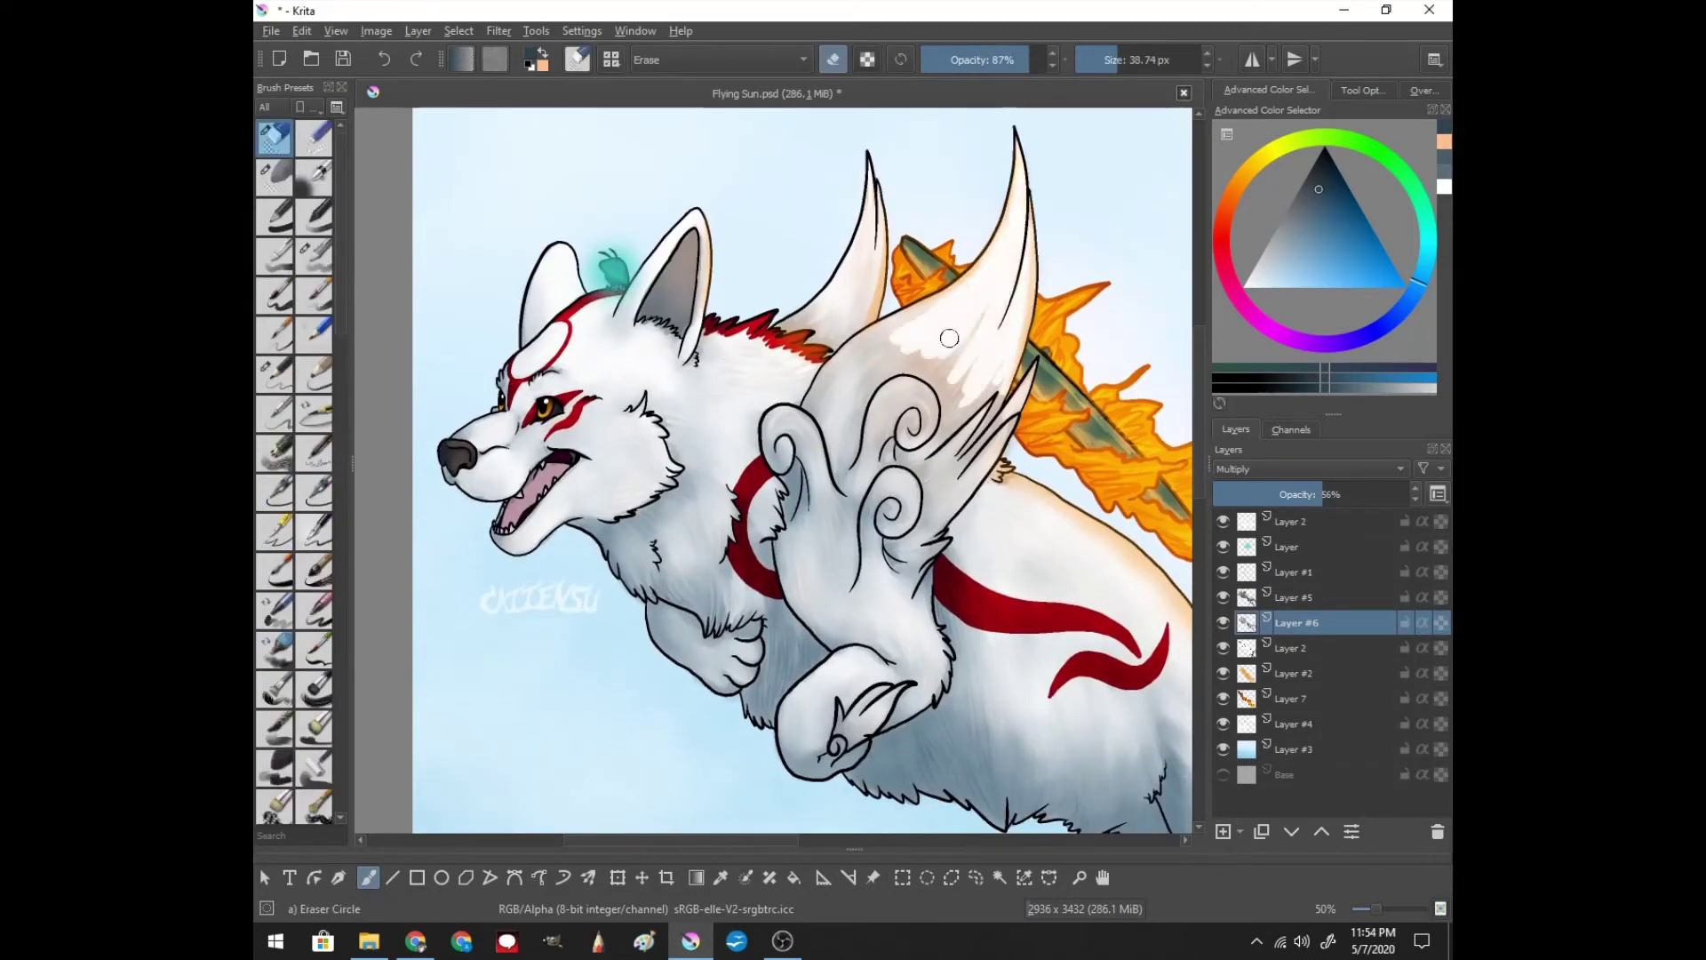
mouse_move(915, 320)
mouse_down()
mouse_move(885, 334)
mouse_move(976, 397)
mouse_up()
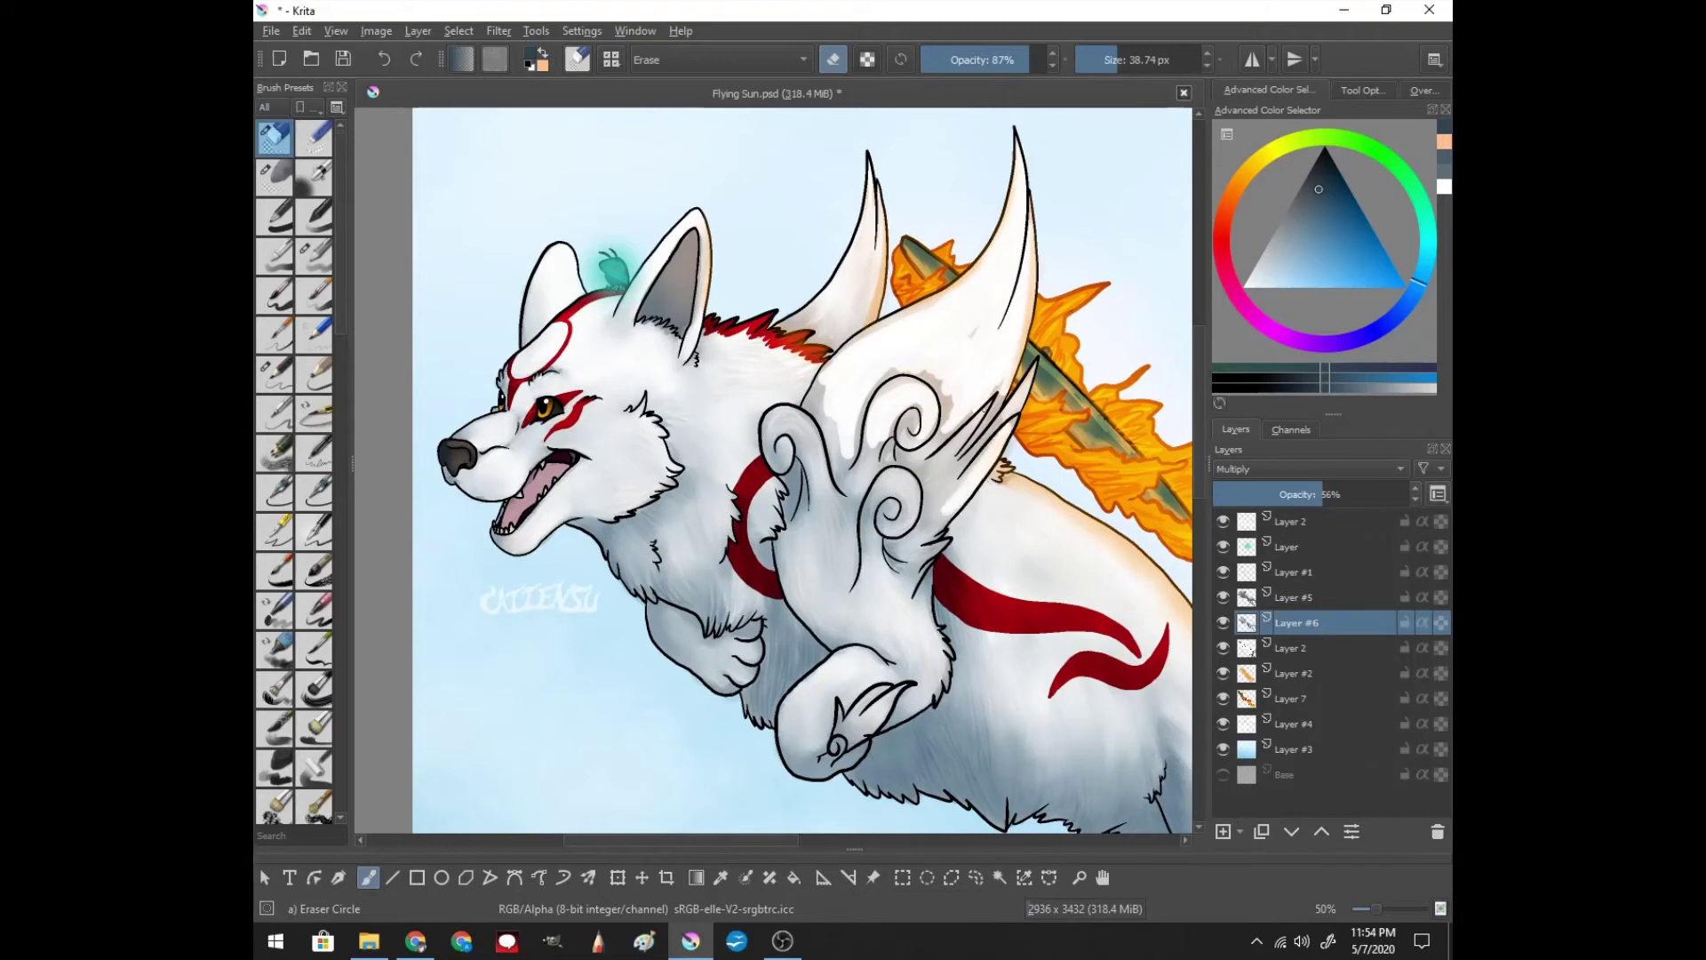
- Alternate blending and erasing to brighten the wing shading around the swirl
key(slash)
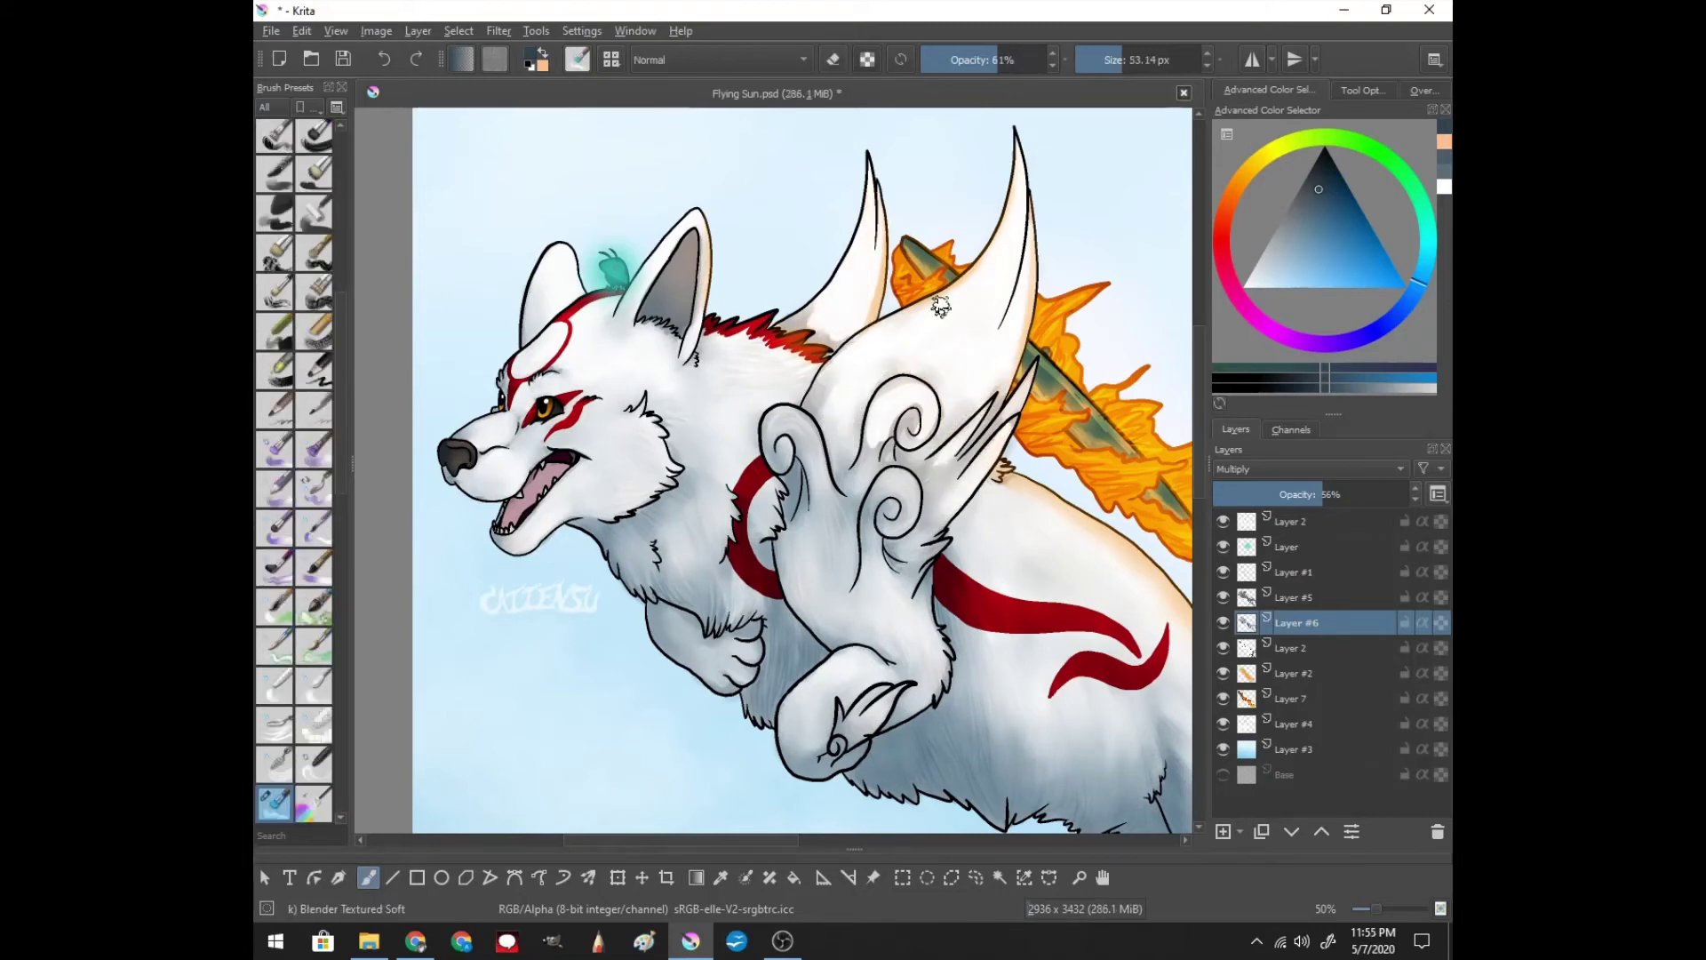
key(slash)
drag(818, 490, 767, 431)
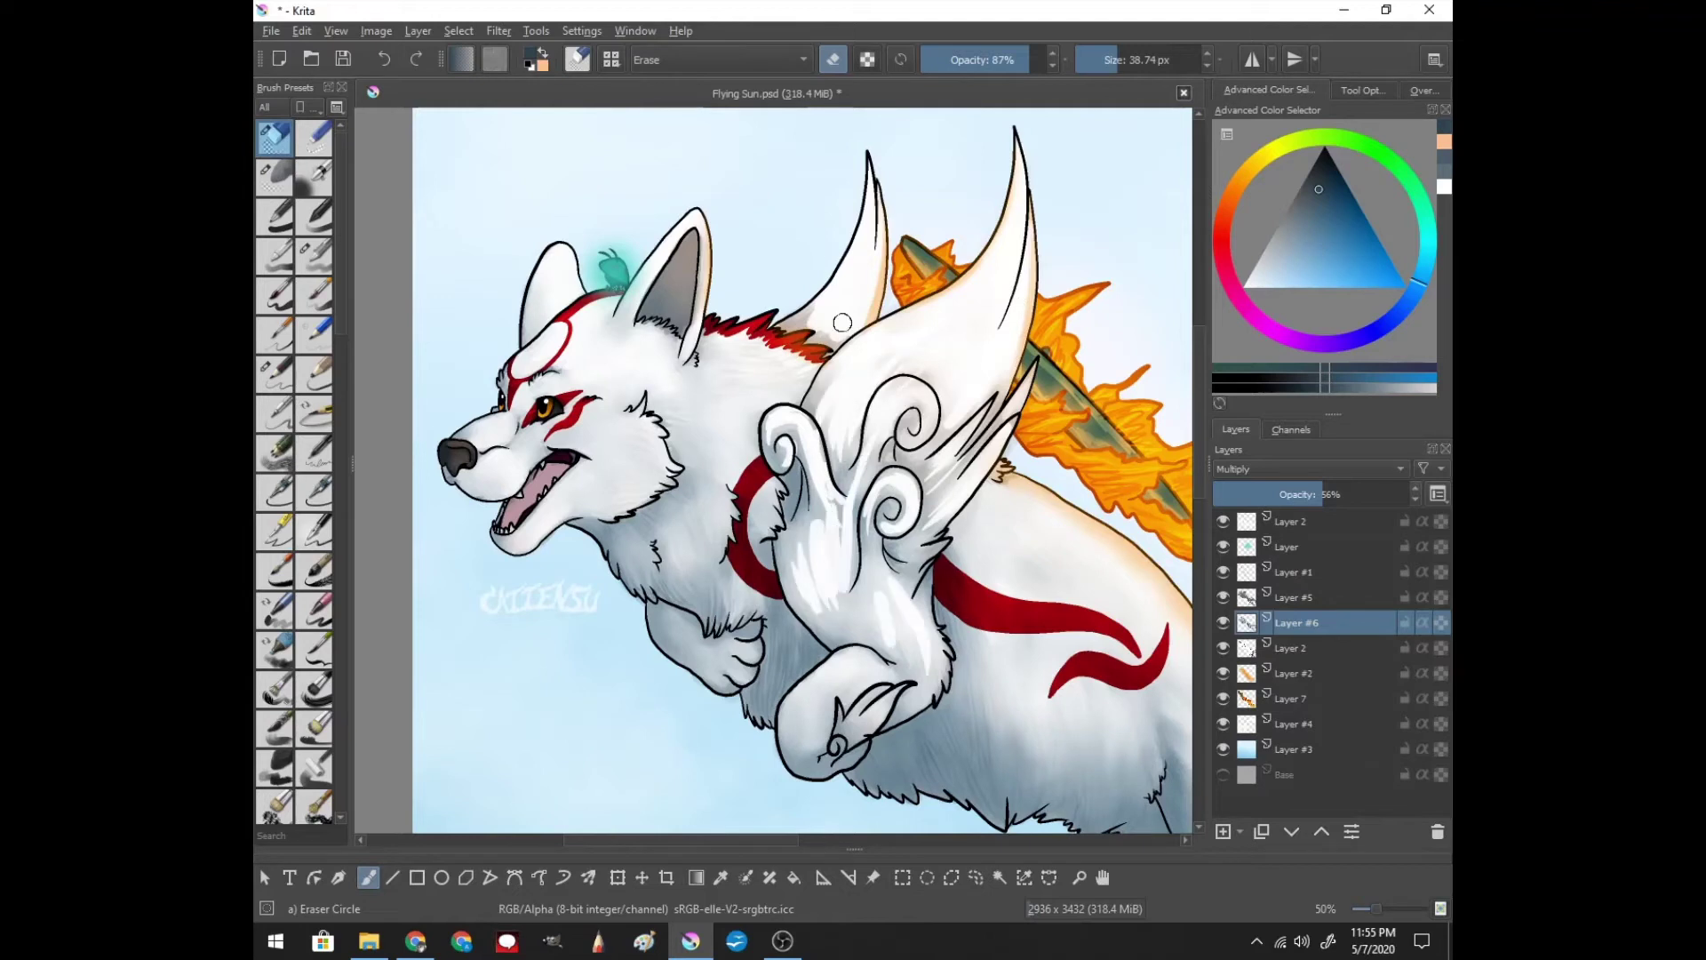
key(slash)
drag(813, 533, 848, 611)
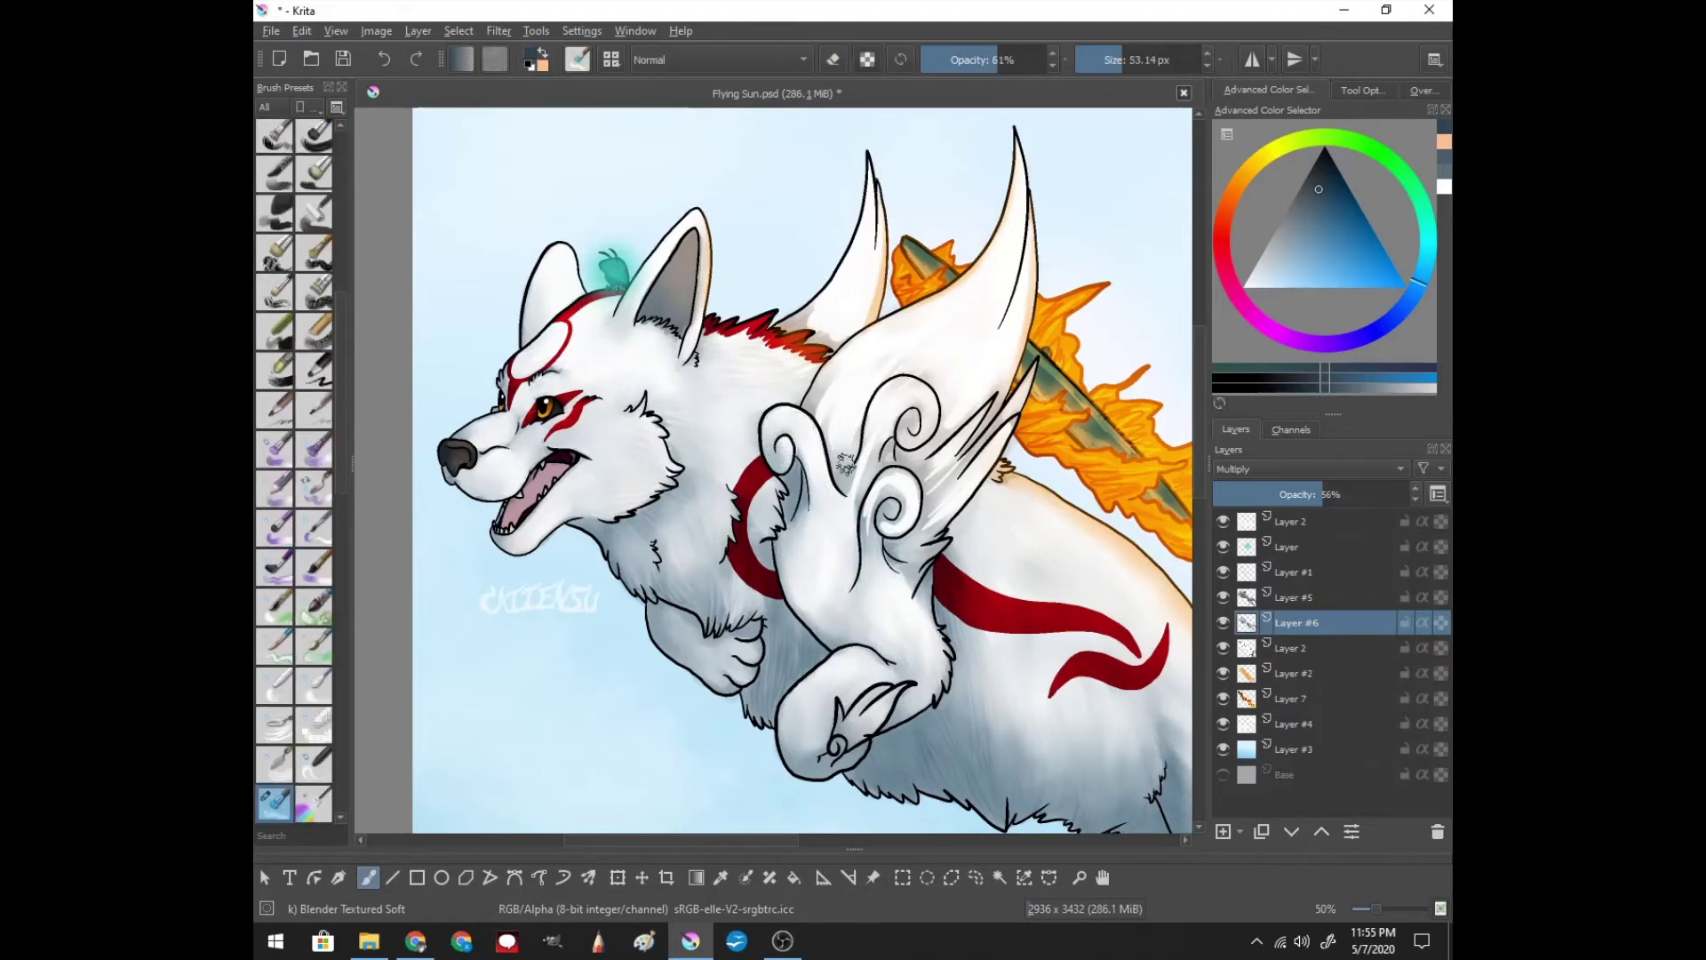
key(slash)
drag(987, 418, 935, 511)
- Bring up the quick brush palette and return to Layer #5 Overlay
key(slash)
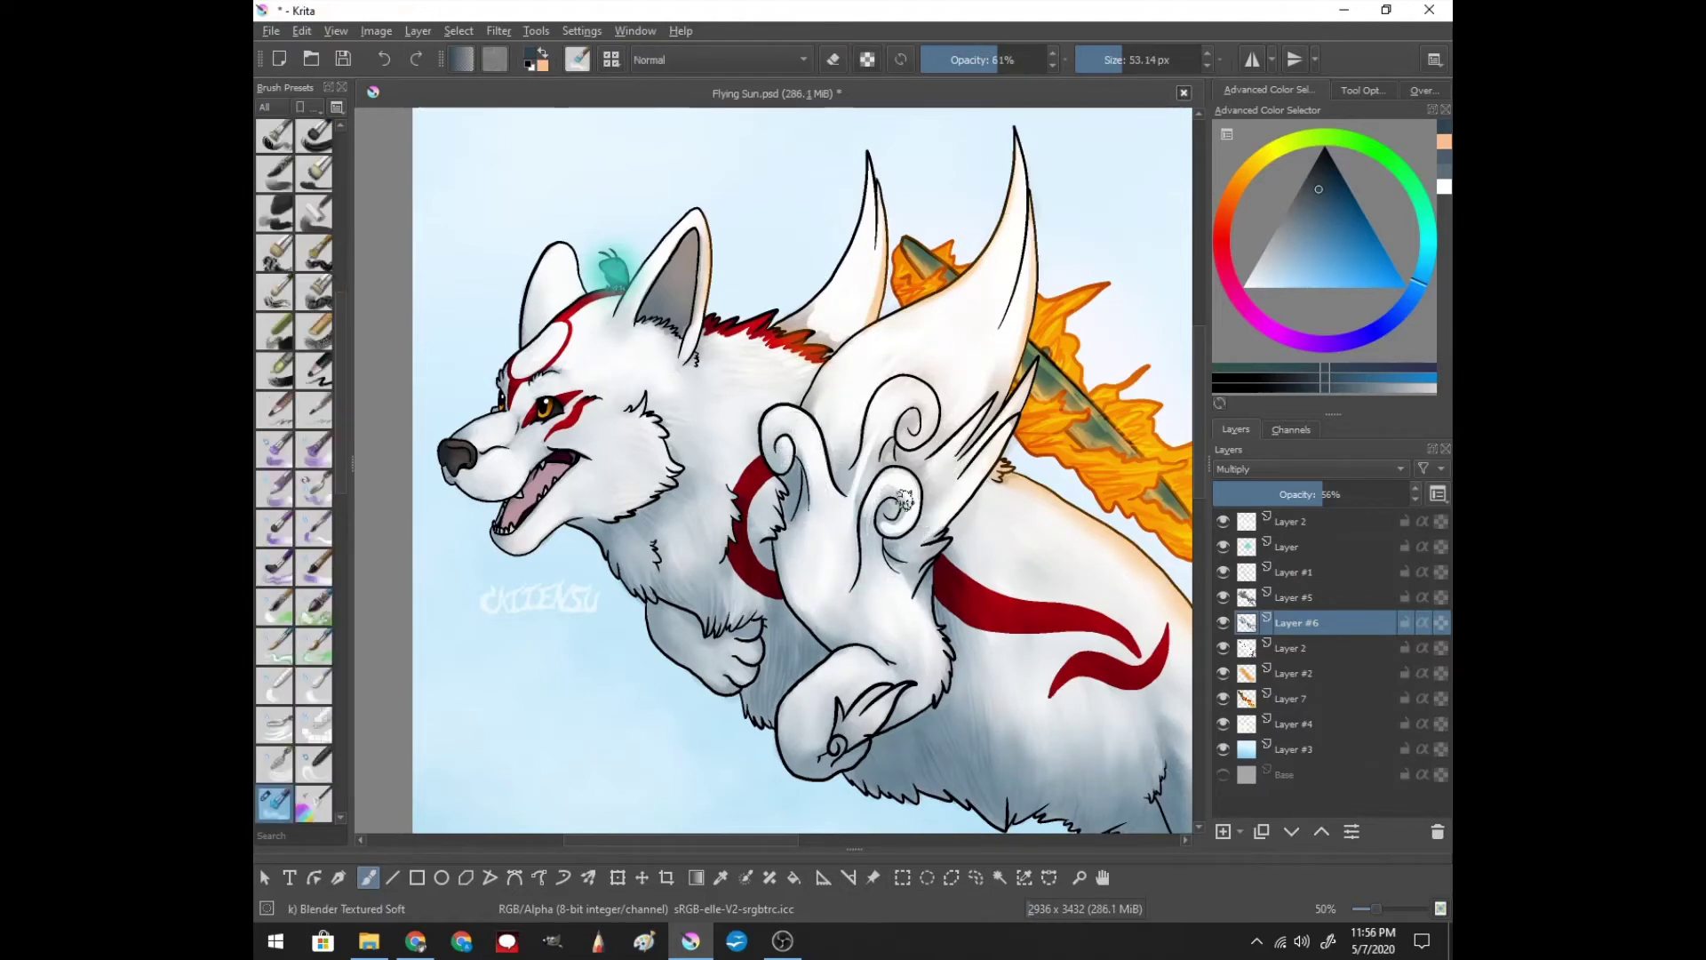
key(slash)
key(slash)
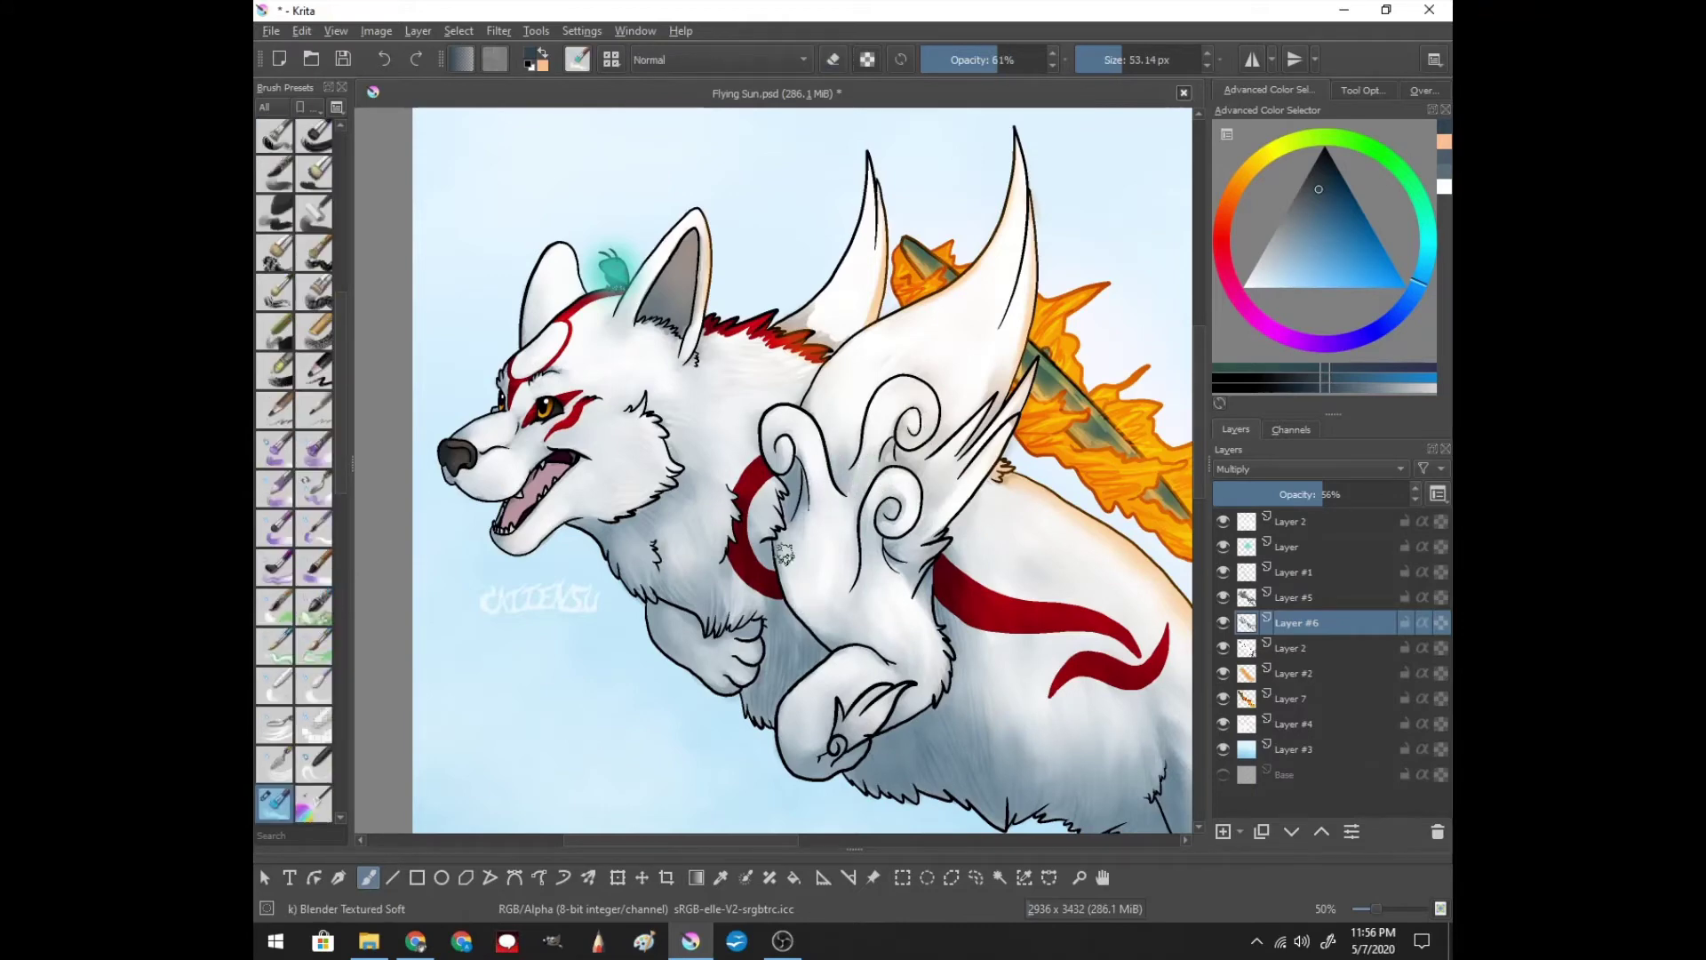
right_click(945, 442)
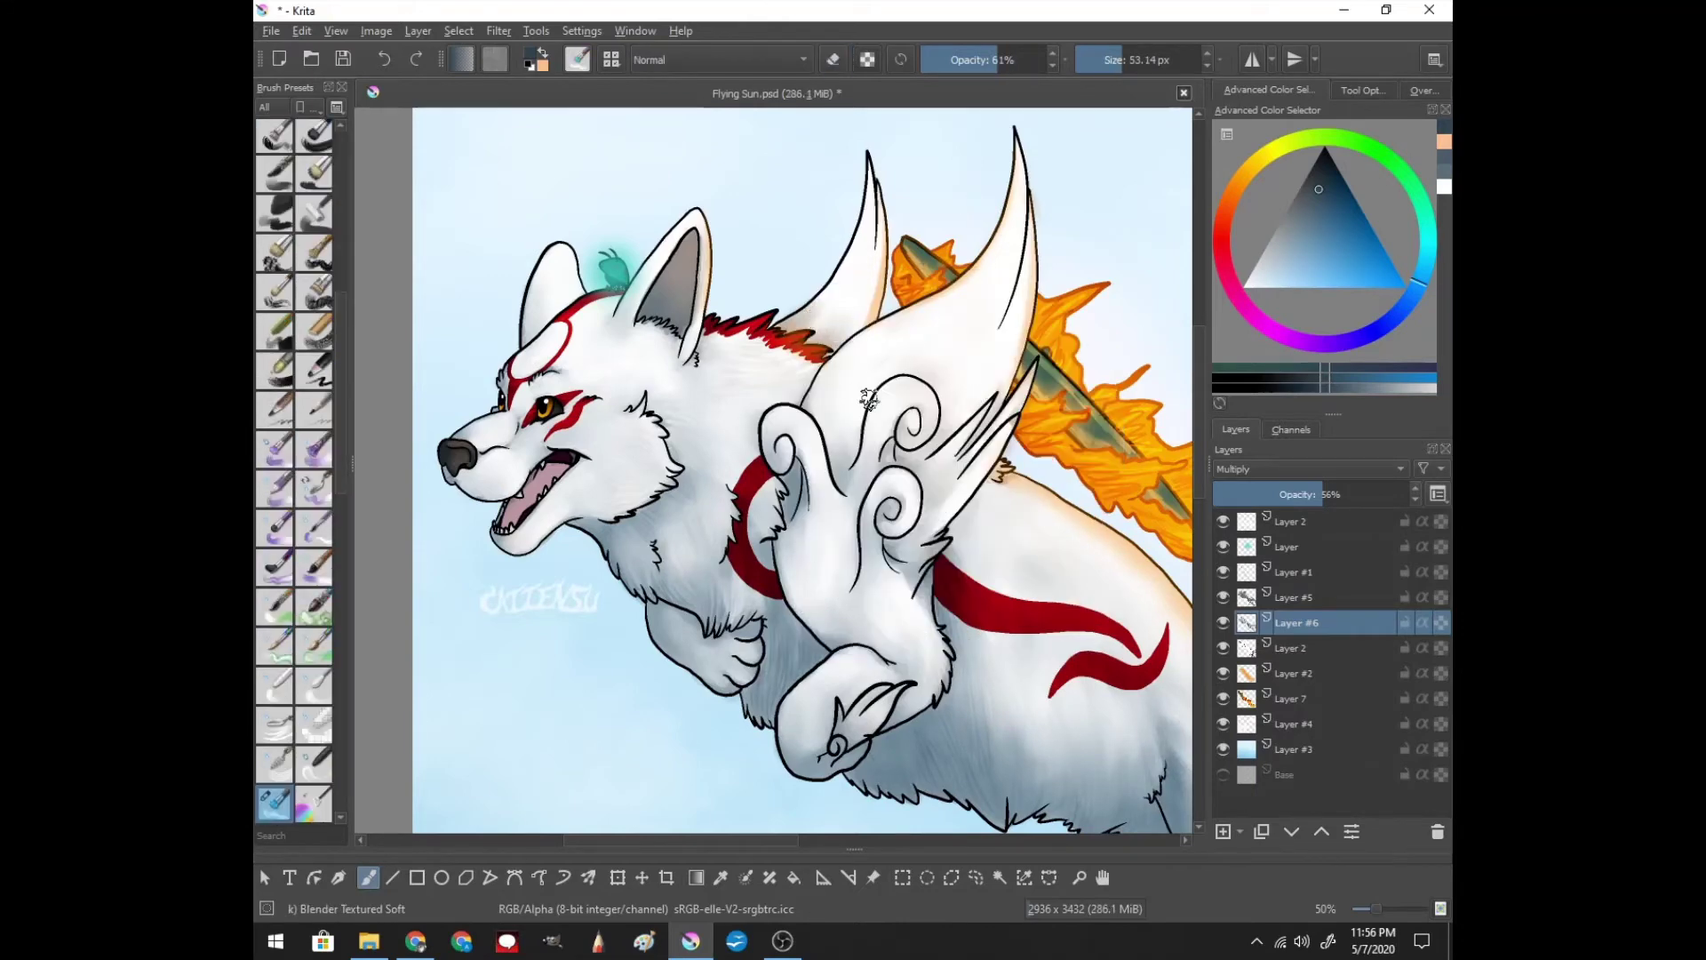
scroll(869, 399, down, 1)
scroll(1096, 396, up, 2)
key(Page_Up)
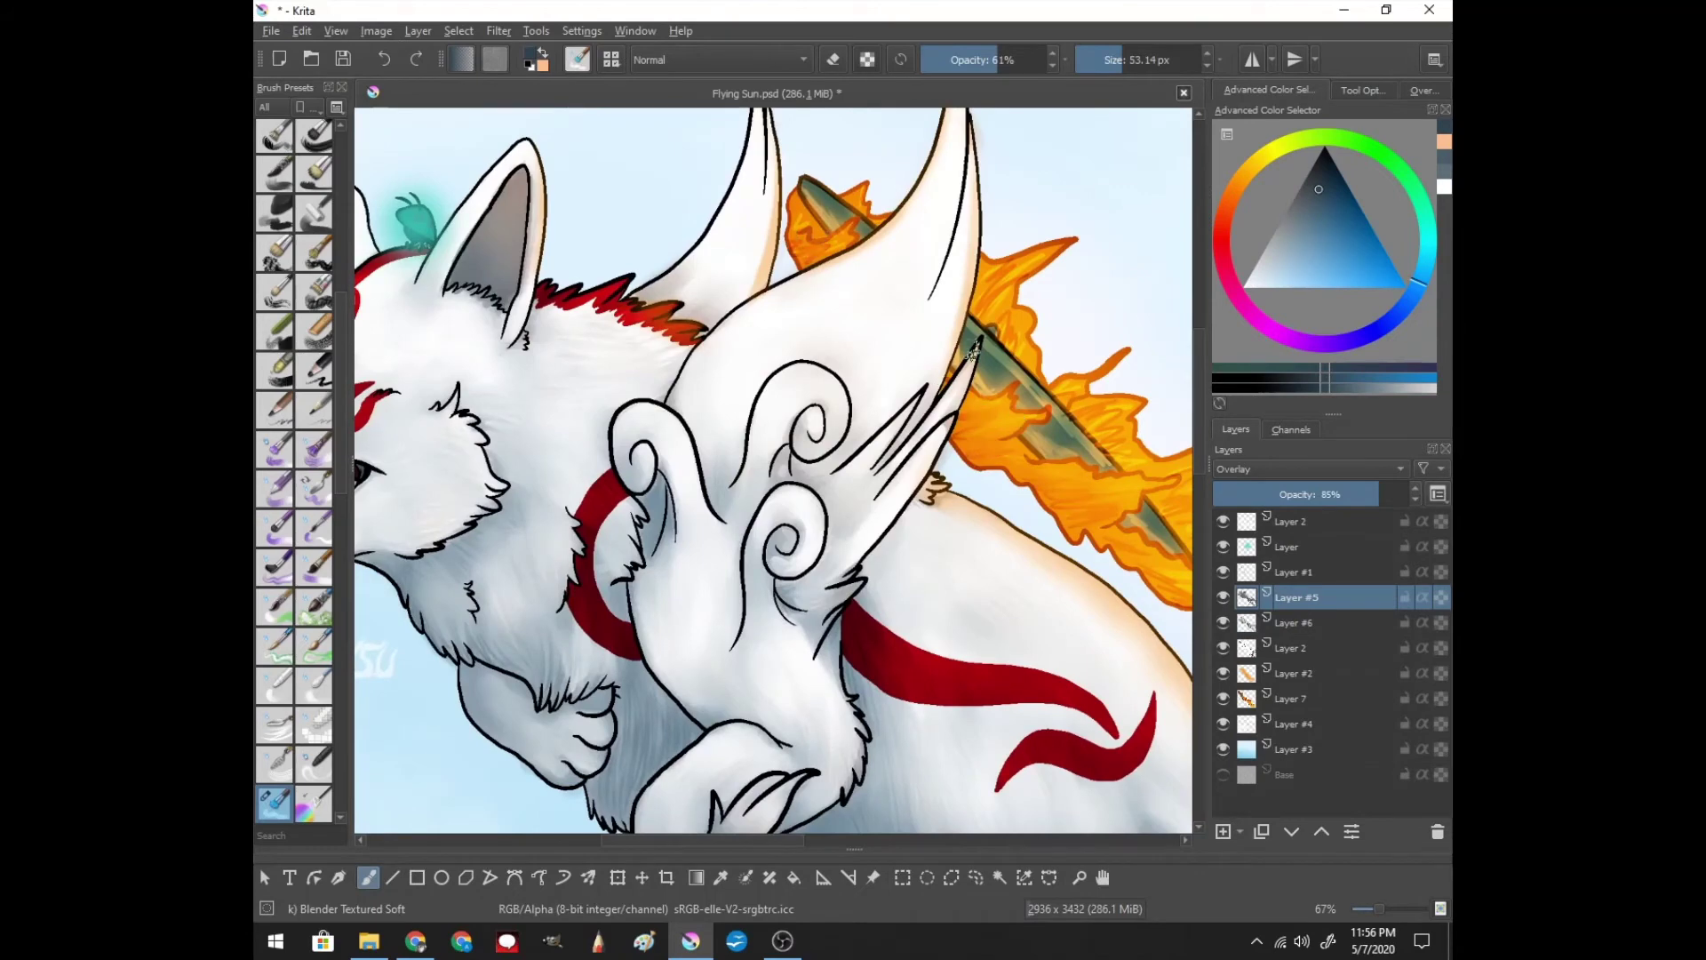
- Darken the green-grey shading along the blade through the orange flames
drag(973, 351, 1066, 484)
scroll(781, 544, right, 5)
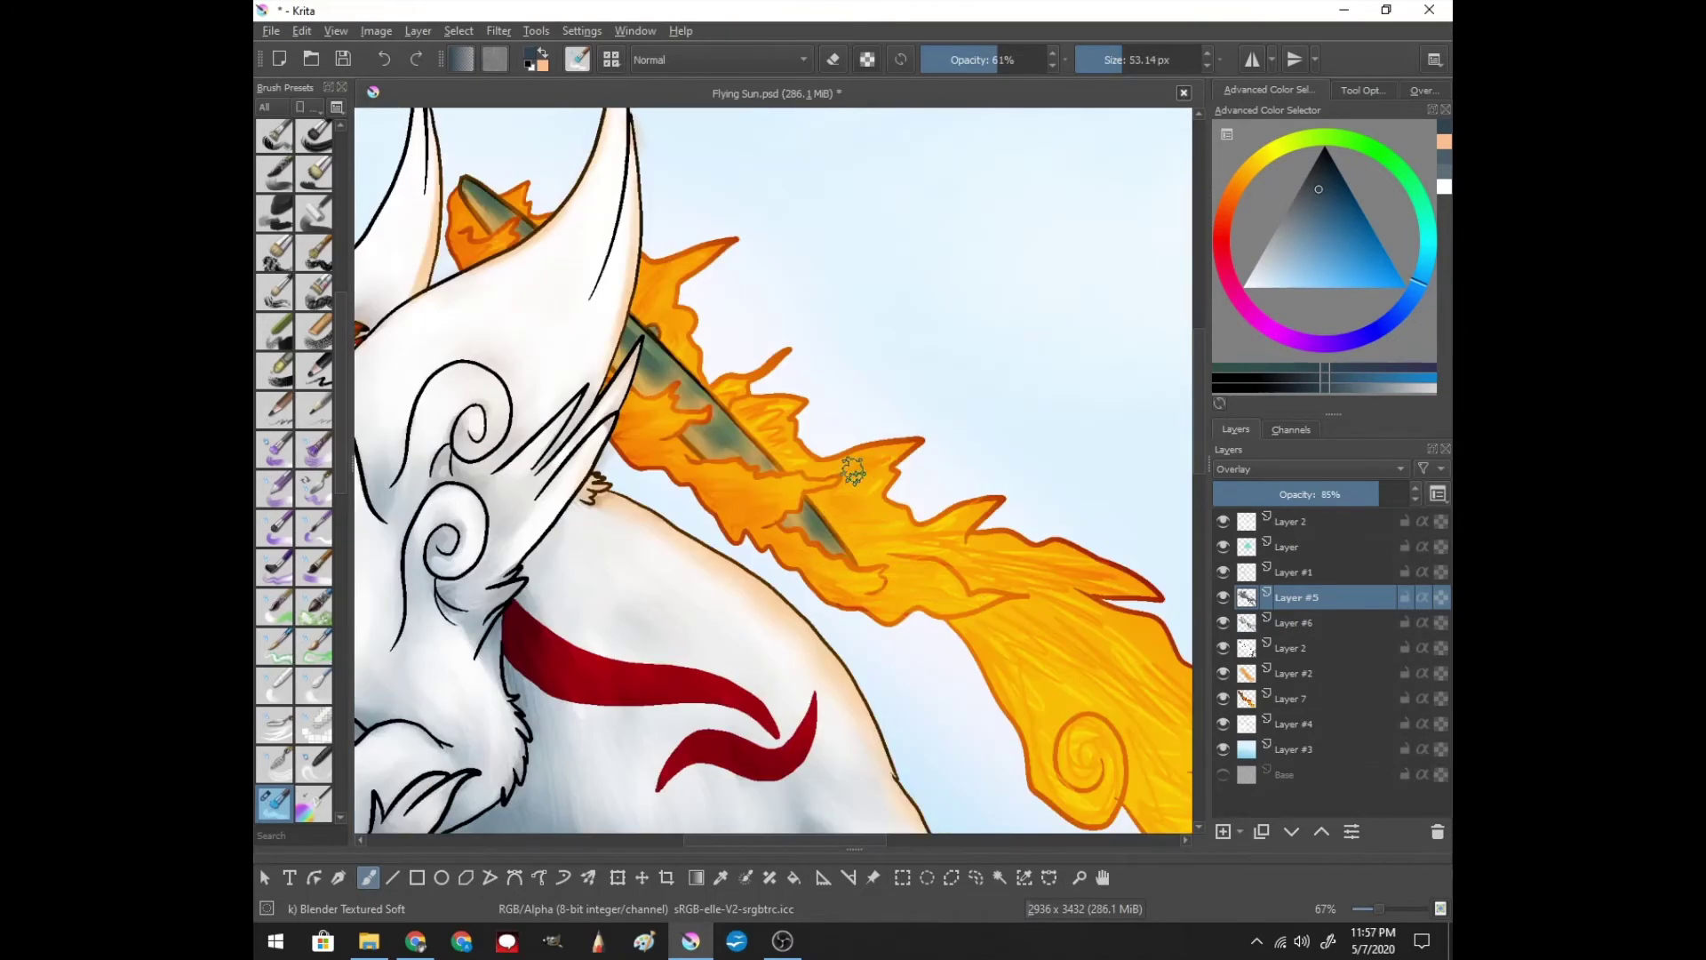
scroll(958, 518, right, 4)
scroll(684, 336, down, 5)
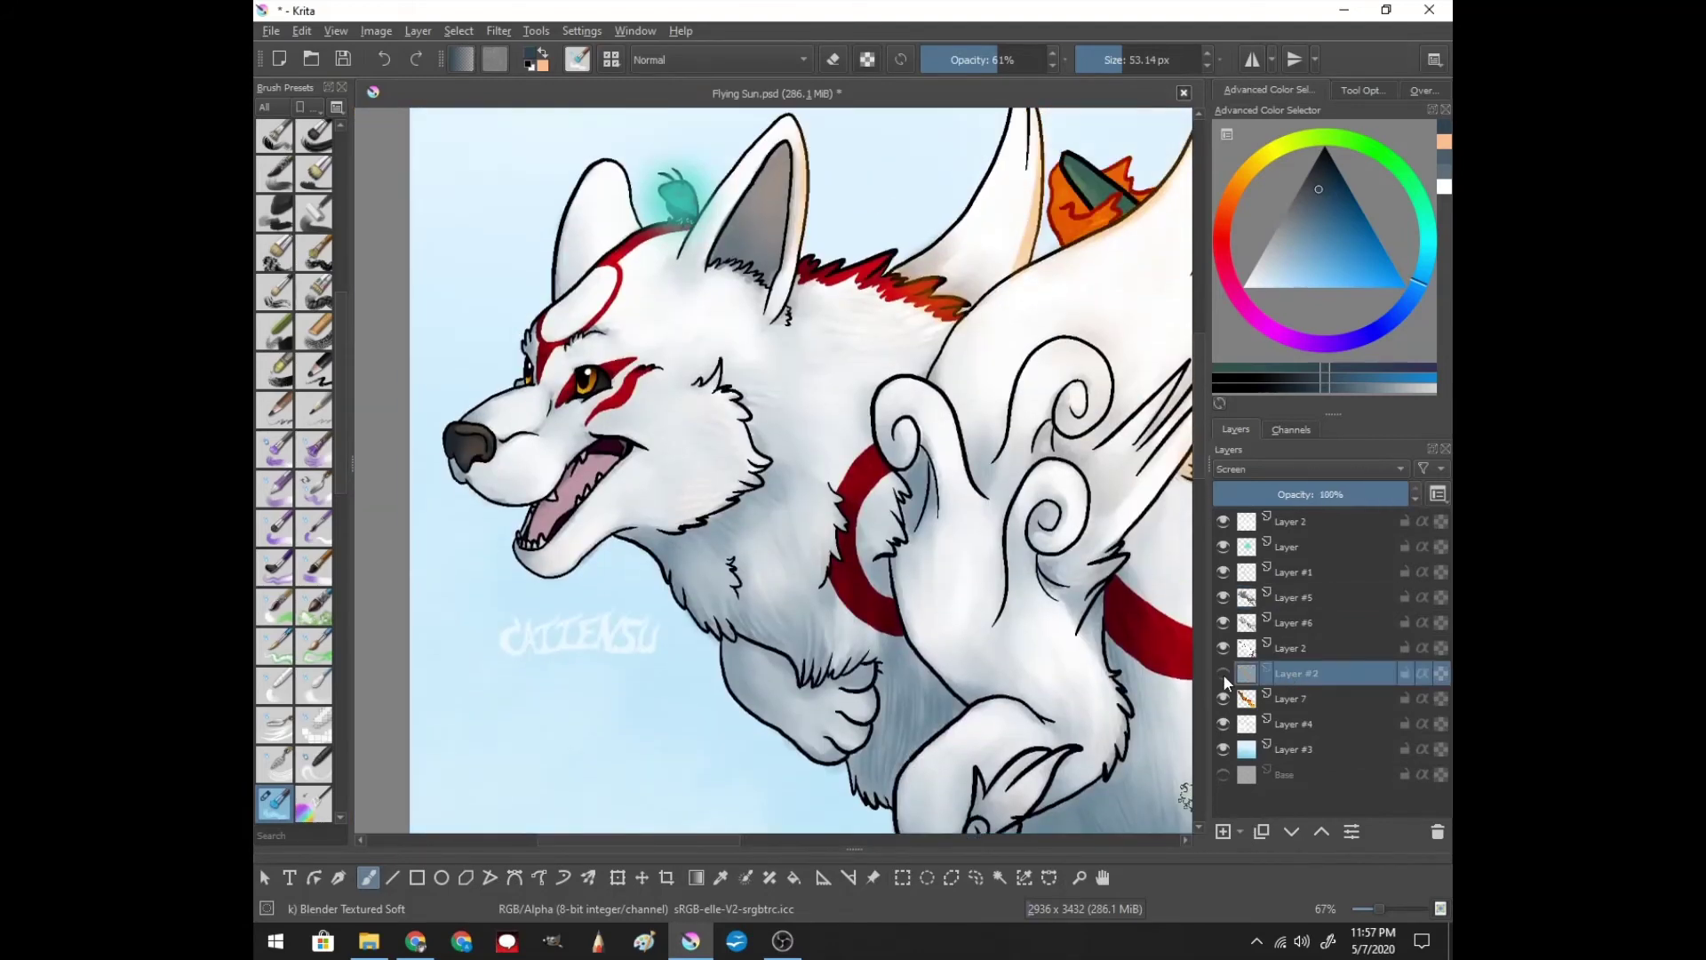
- Check Layer #1, Layer #5 and Layer #6, settling on Layer #6 with the soft blender
click(1272, 571)
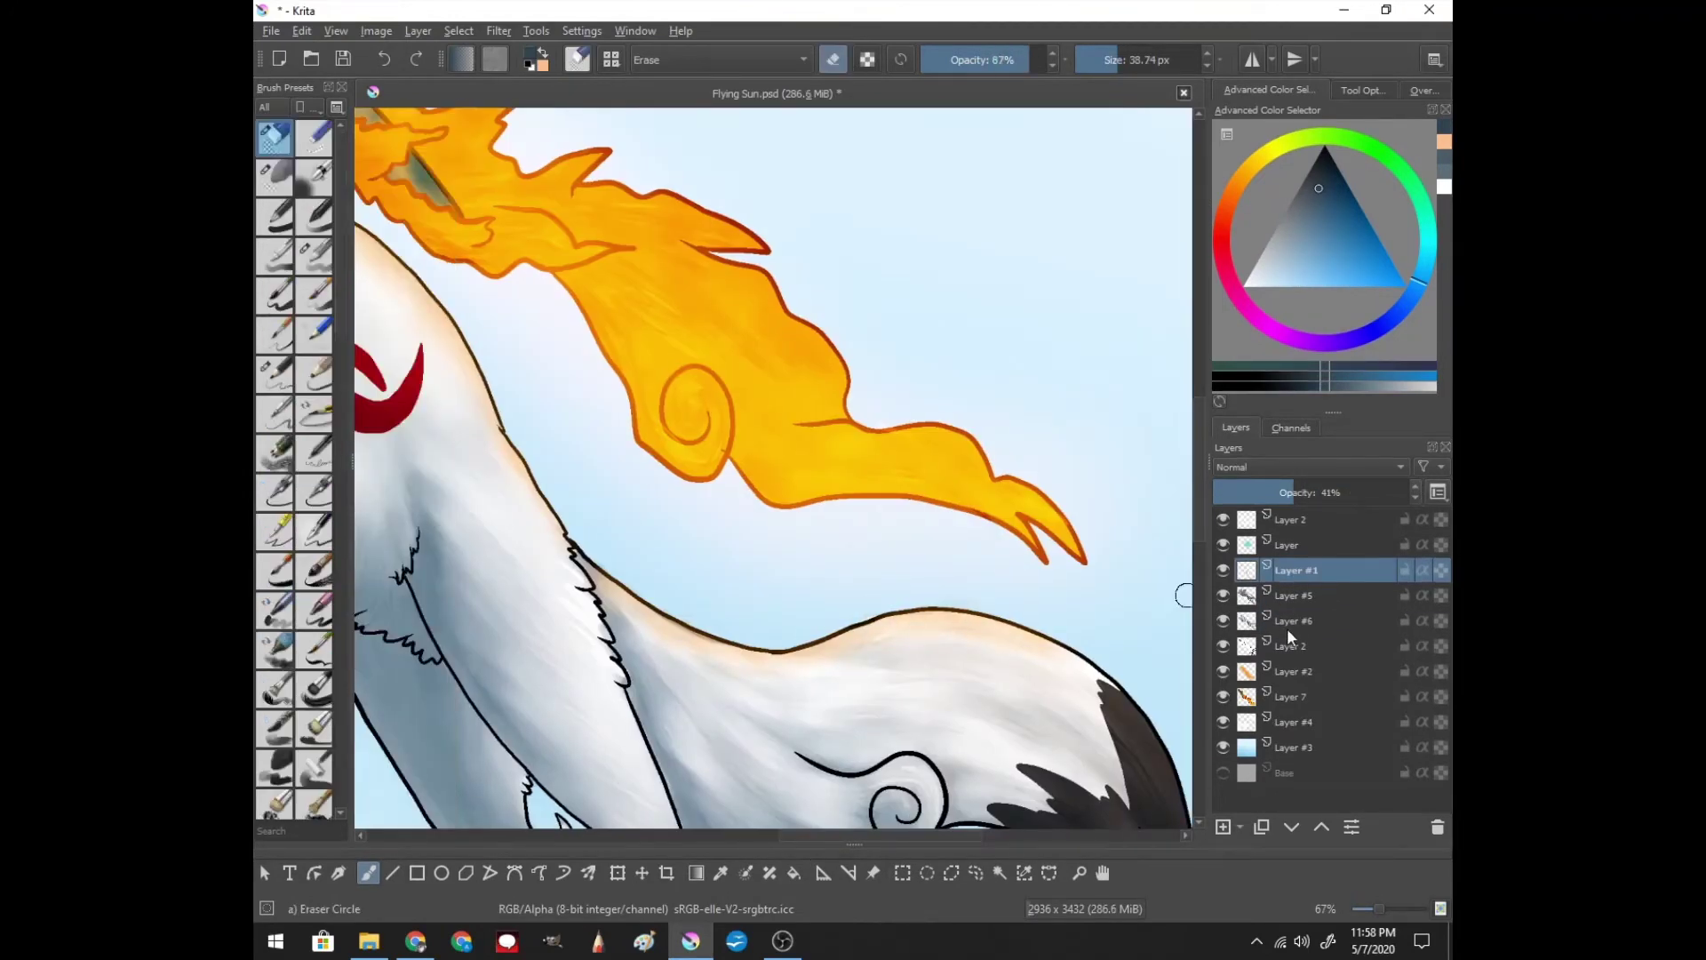
click(1293, 596)
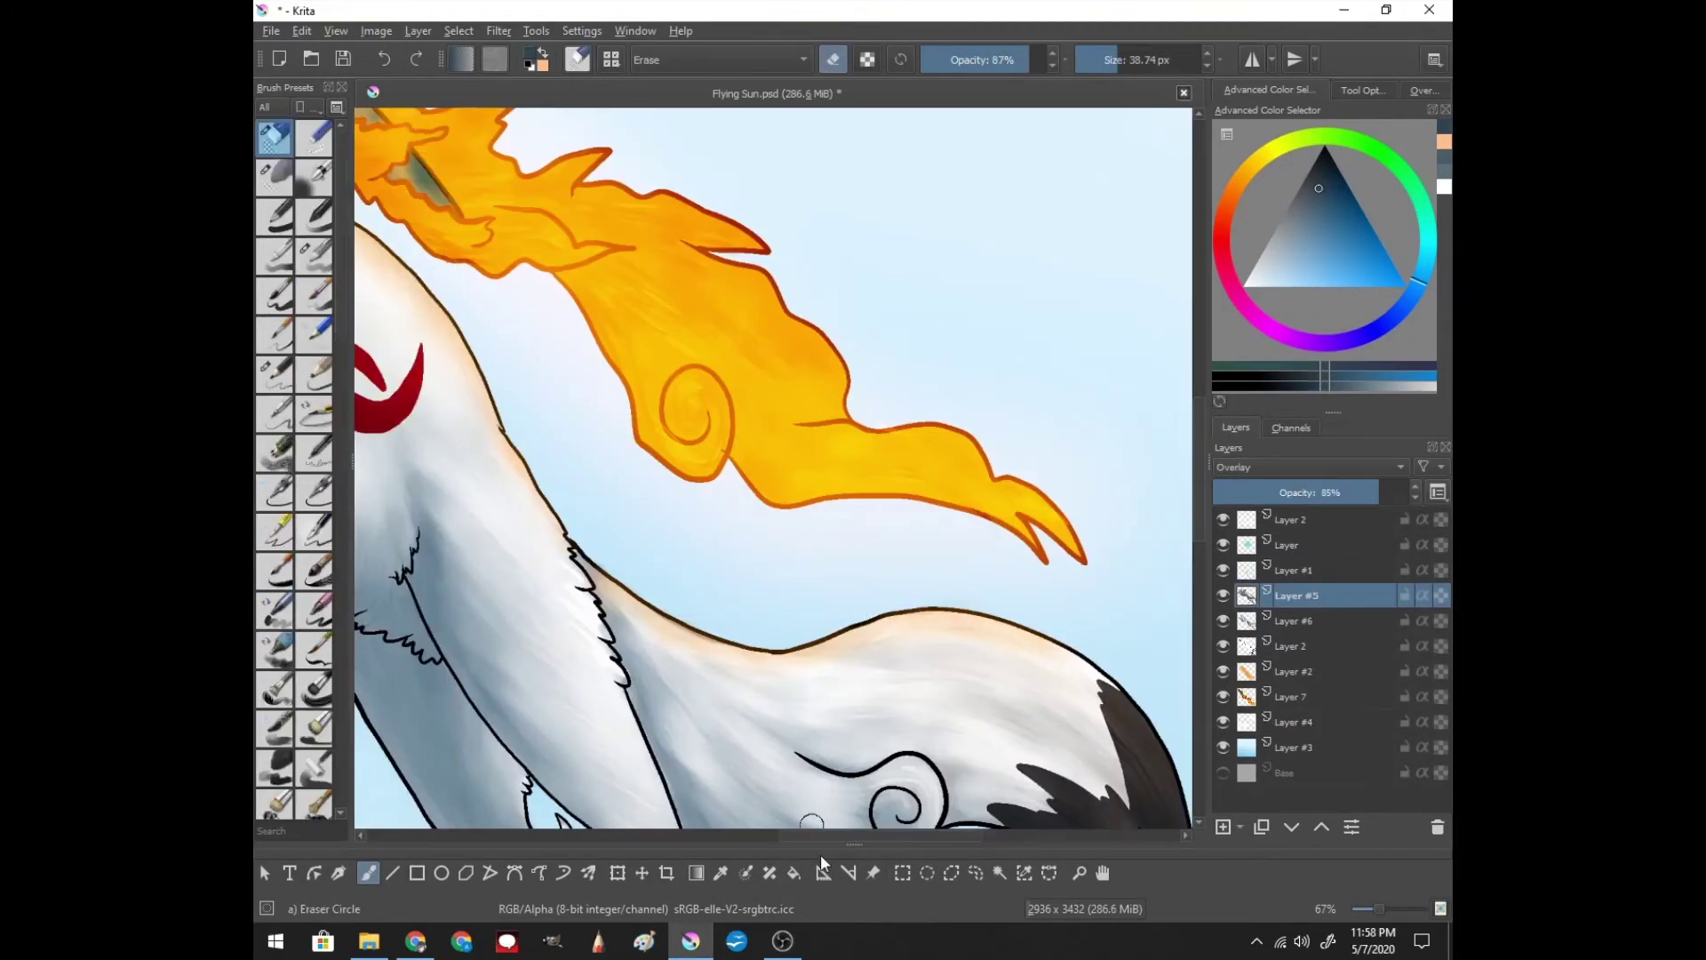
click(1293, 620)
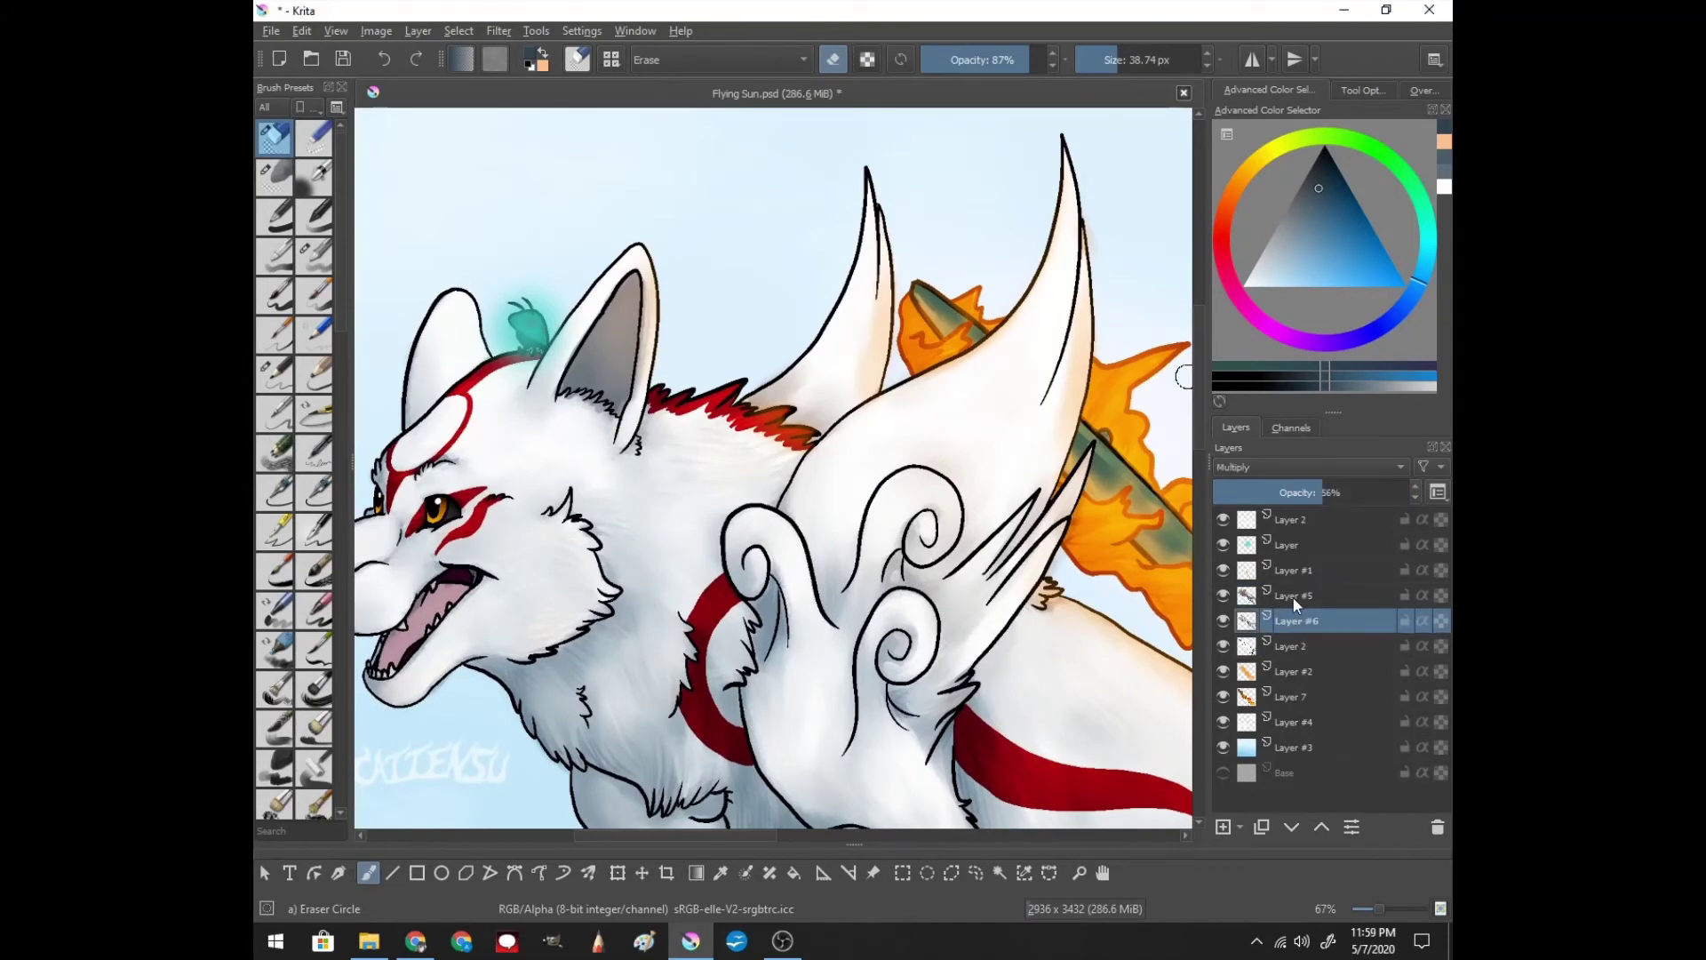
click(1289, 570)
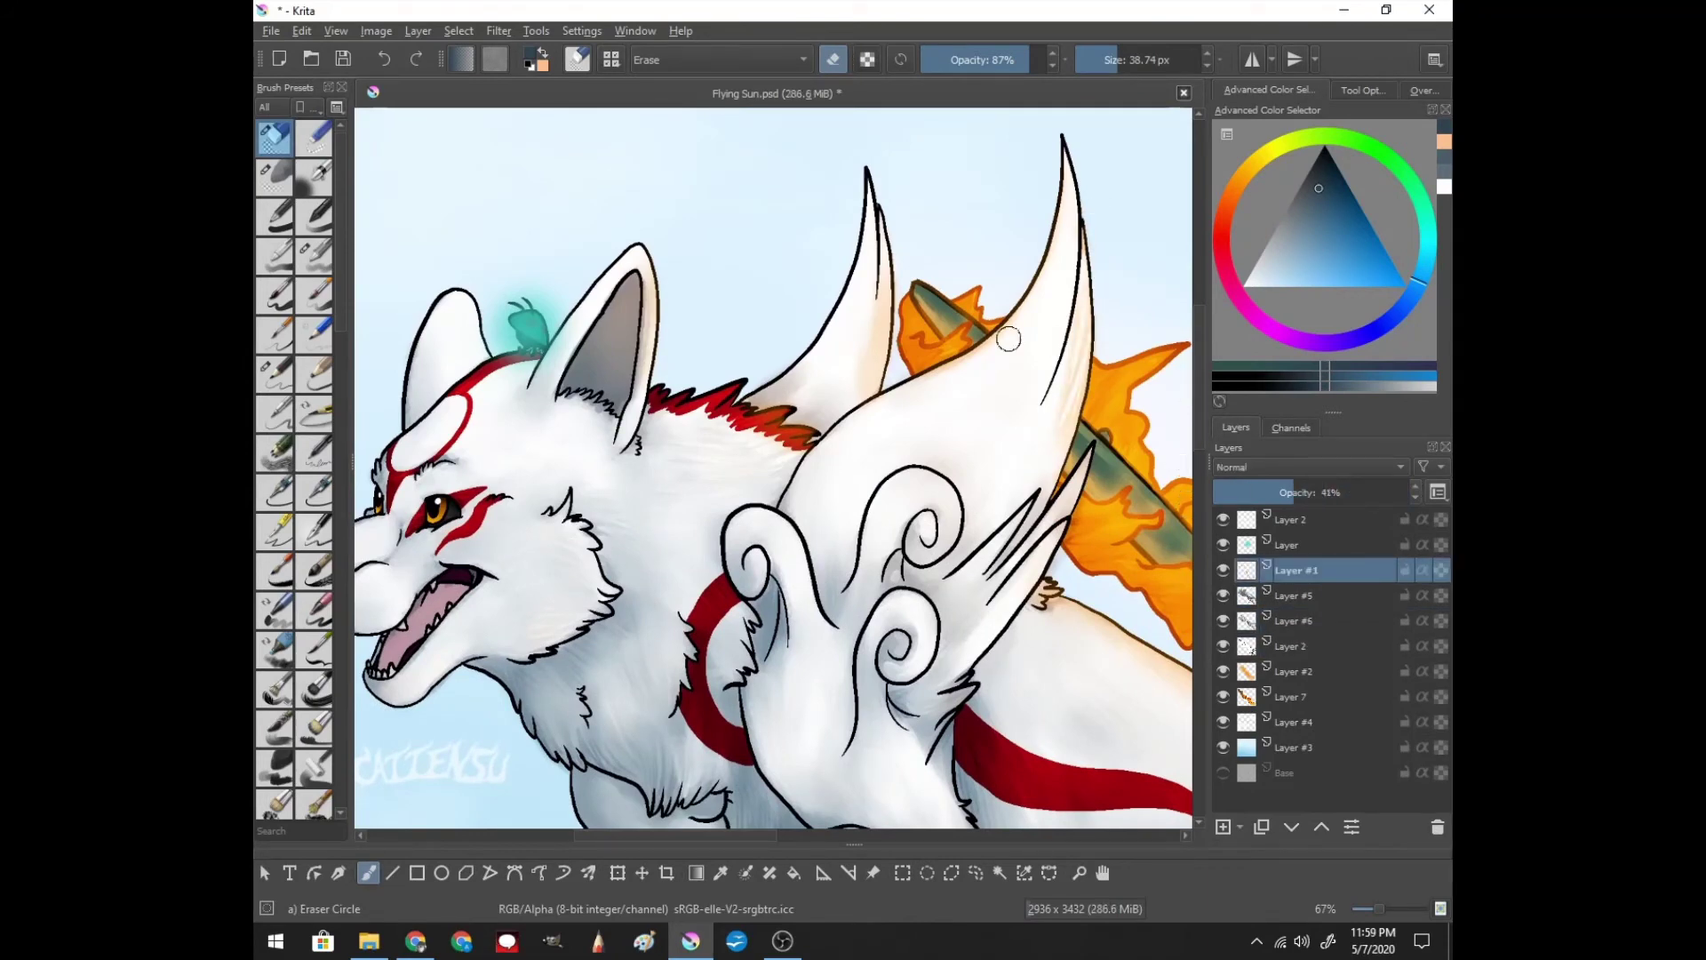
key(slash)
click(1293, 620)
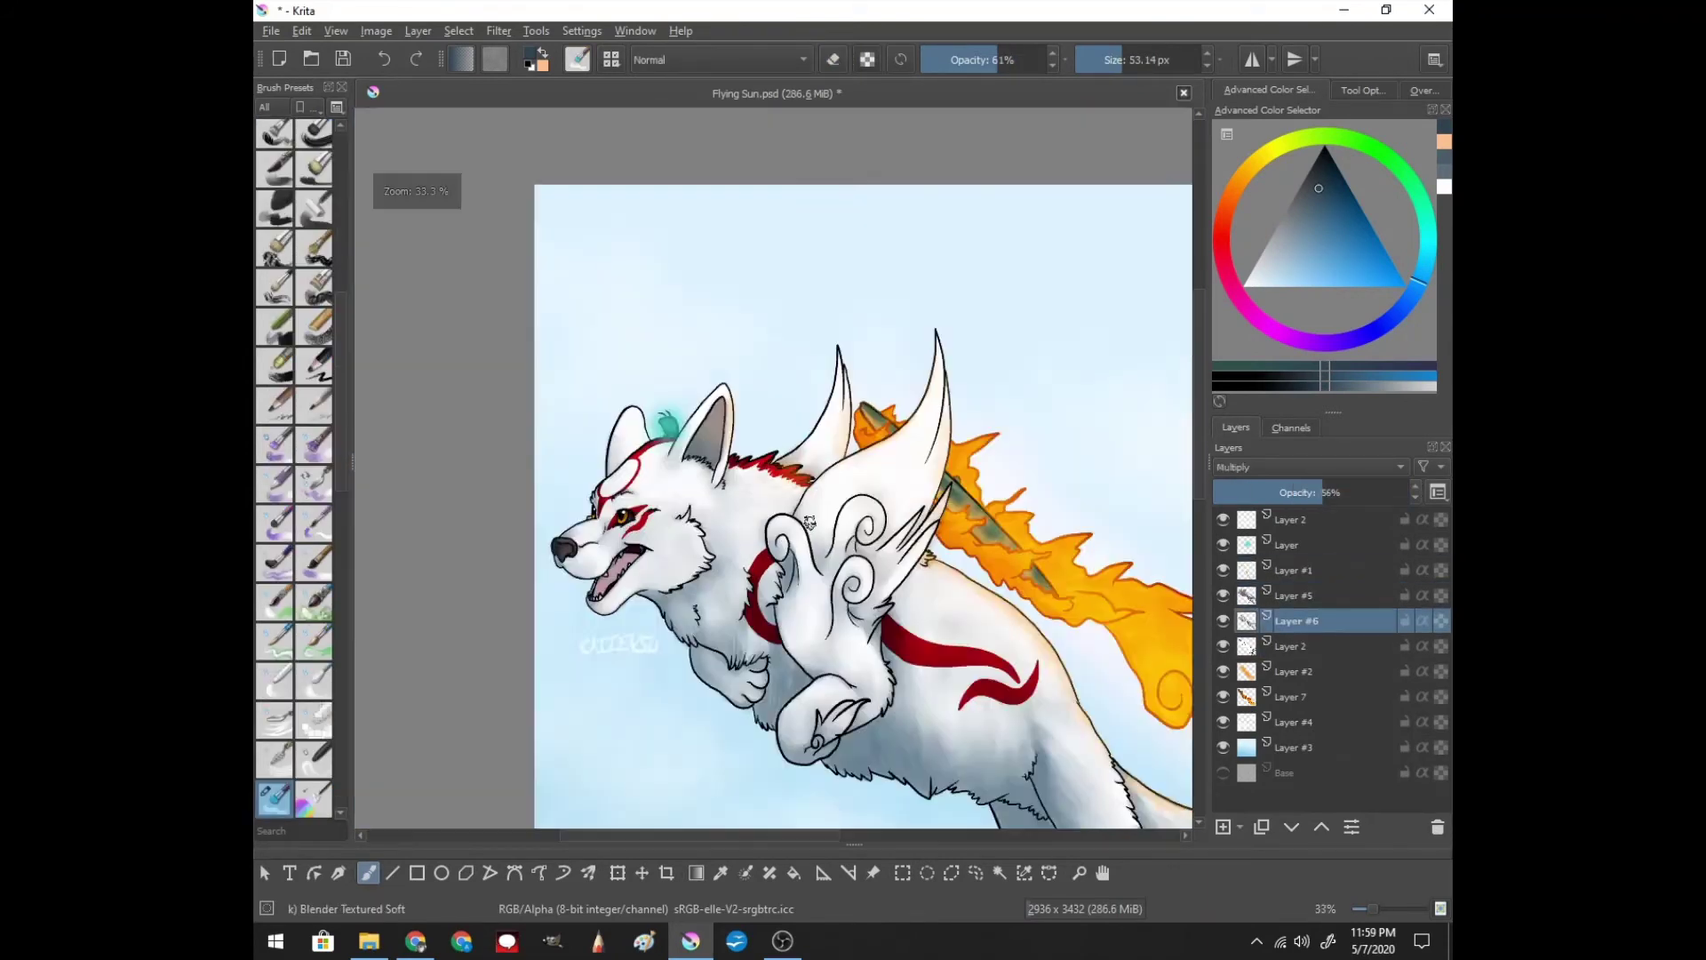
- Open the Gaussian Blur filter and cancel it without applying
scroll(761, 349, down, 3)
scroll(762, 348, up, 4)
click(499, 30)
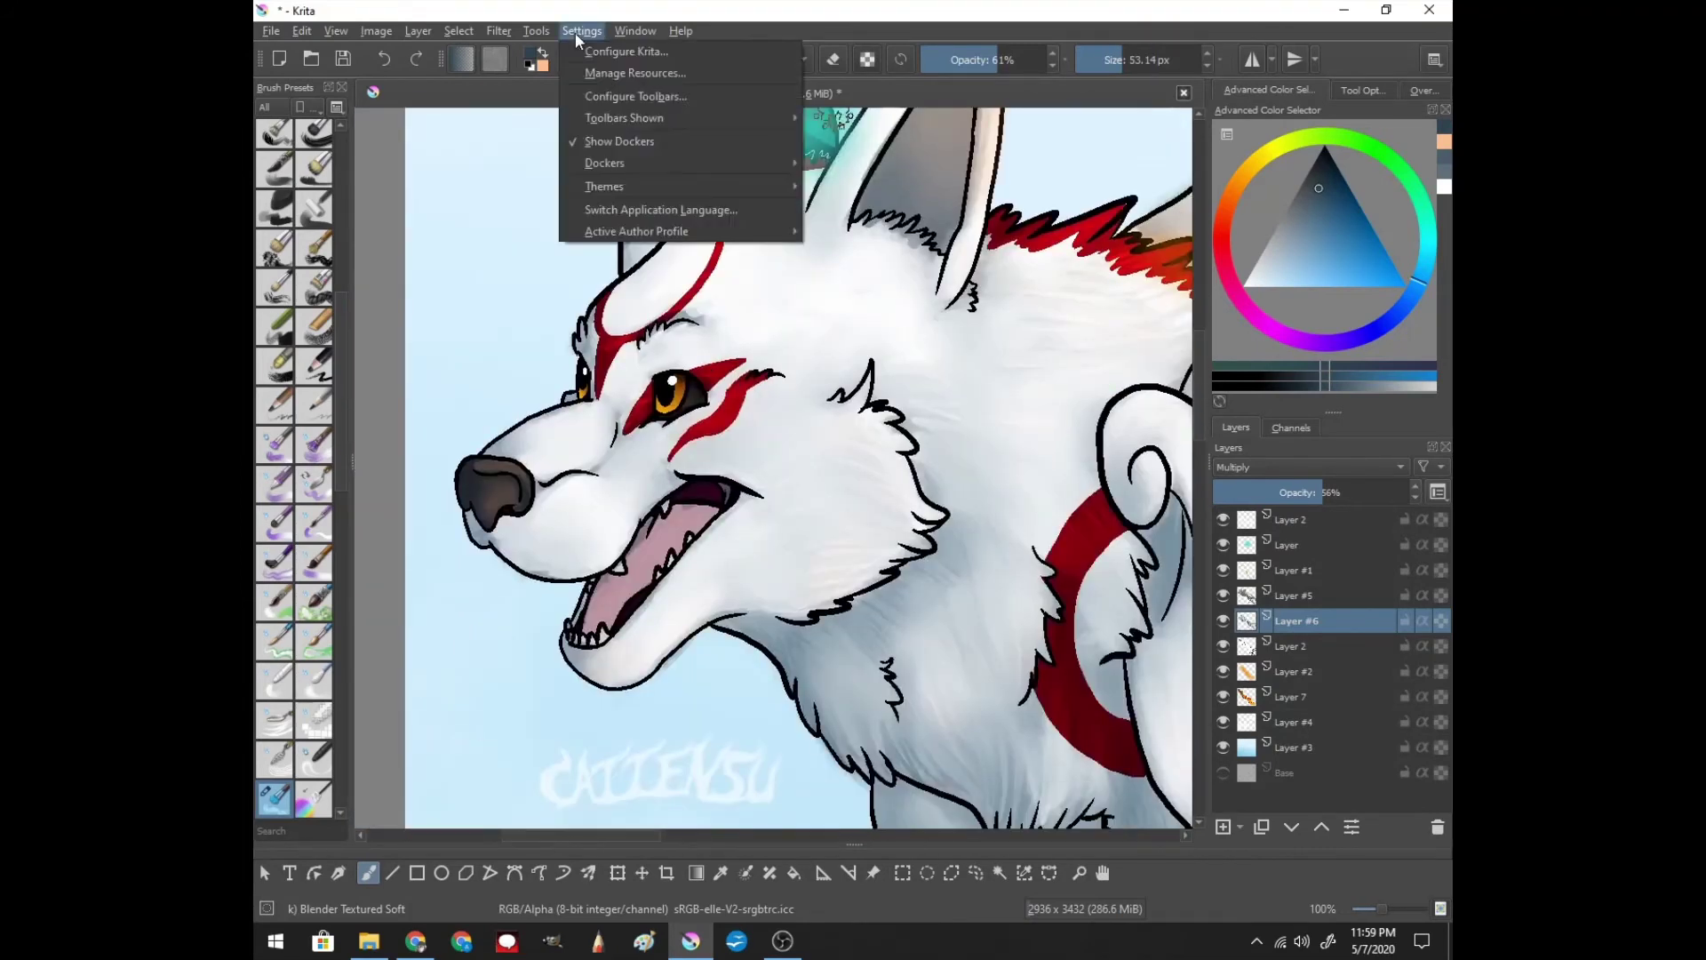
click(640, 133)
key(Escape)
click(1293, 595)
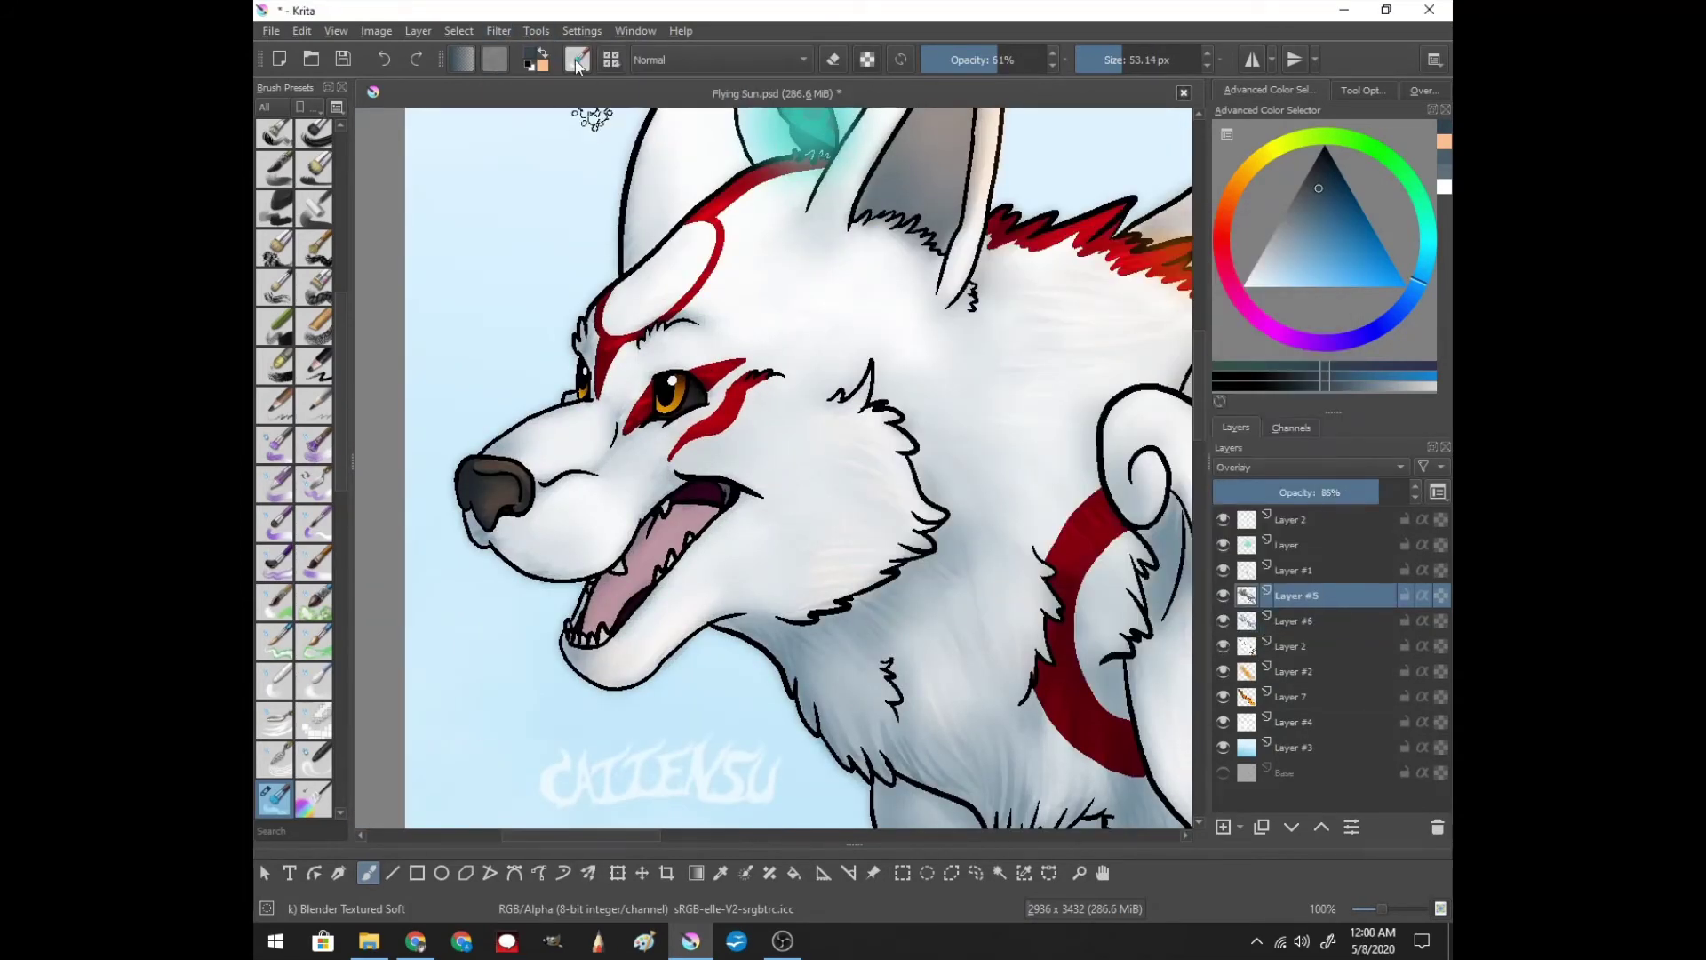
drag(1223, 748, 1224, 702)
shift+click(1224, 647)
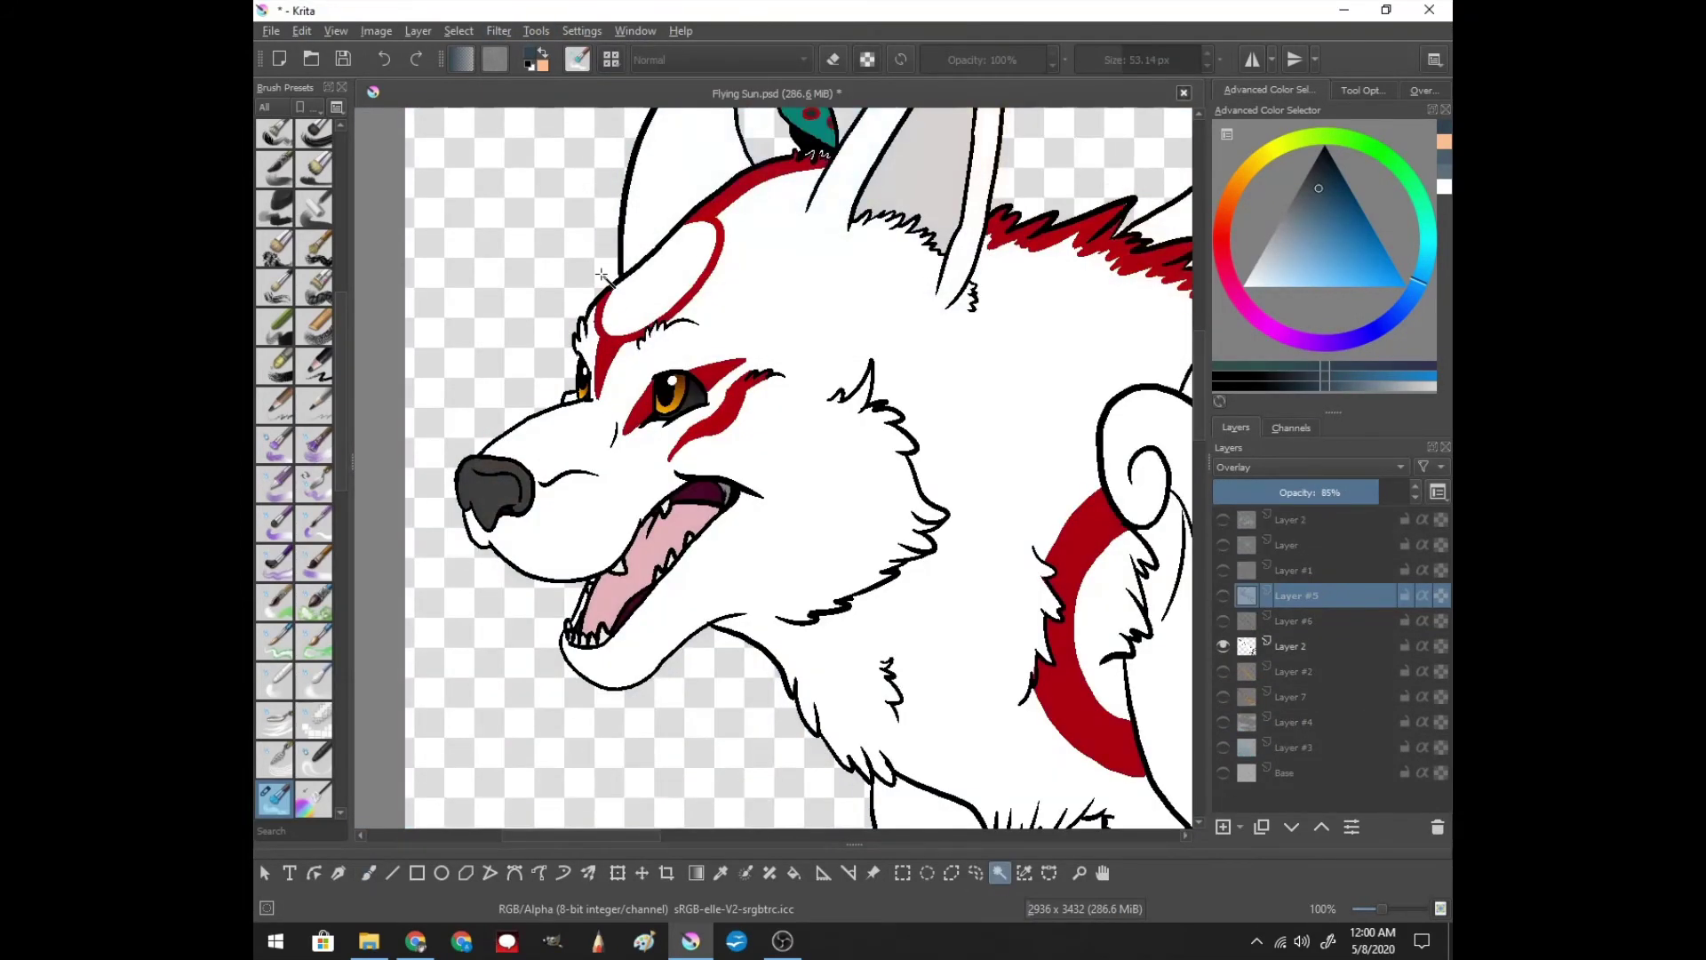
click(1293, 646)
scroll(950, 680, down, 5)
scroll(950, 681, down, 2)
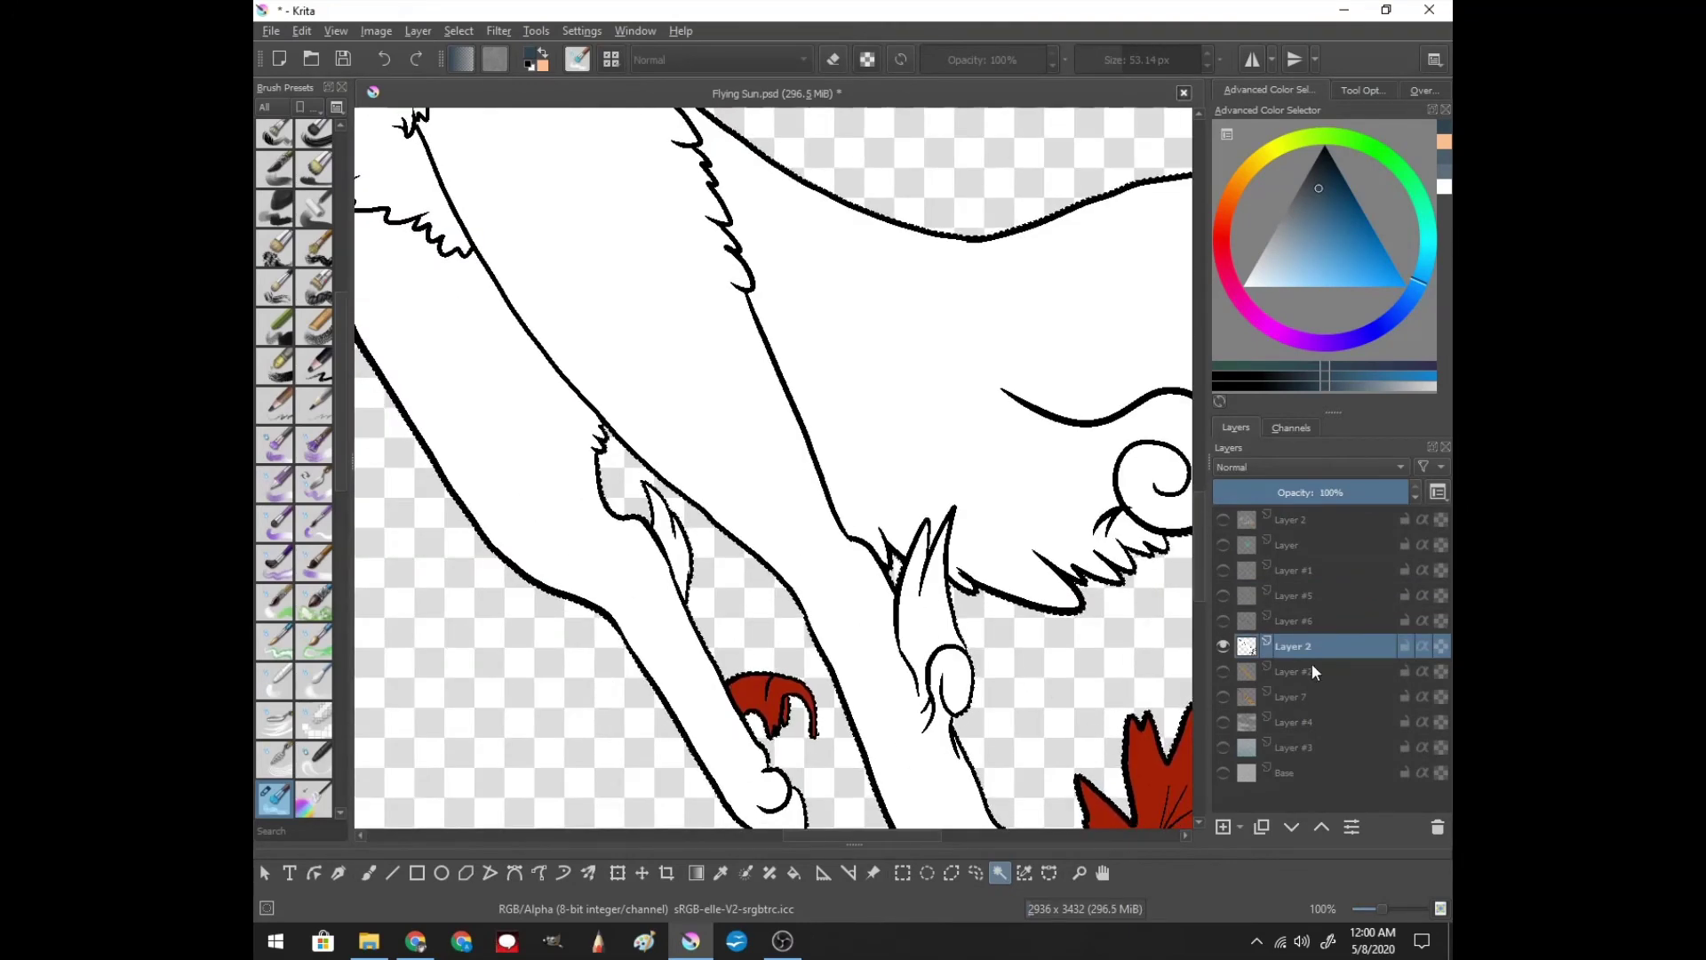
shift+click(1223, 646)
scroll(1153, 458, down, 1)
scroll(1152, 457, up, 3)
scroll(556, 442, up, 3)
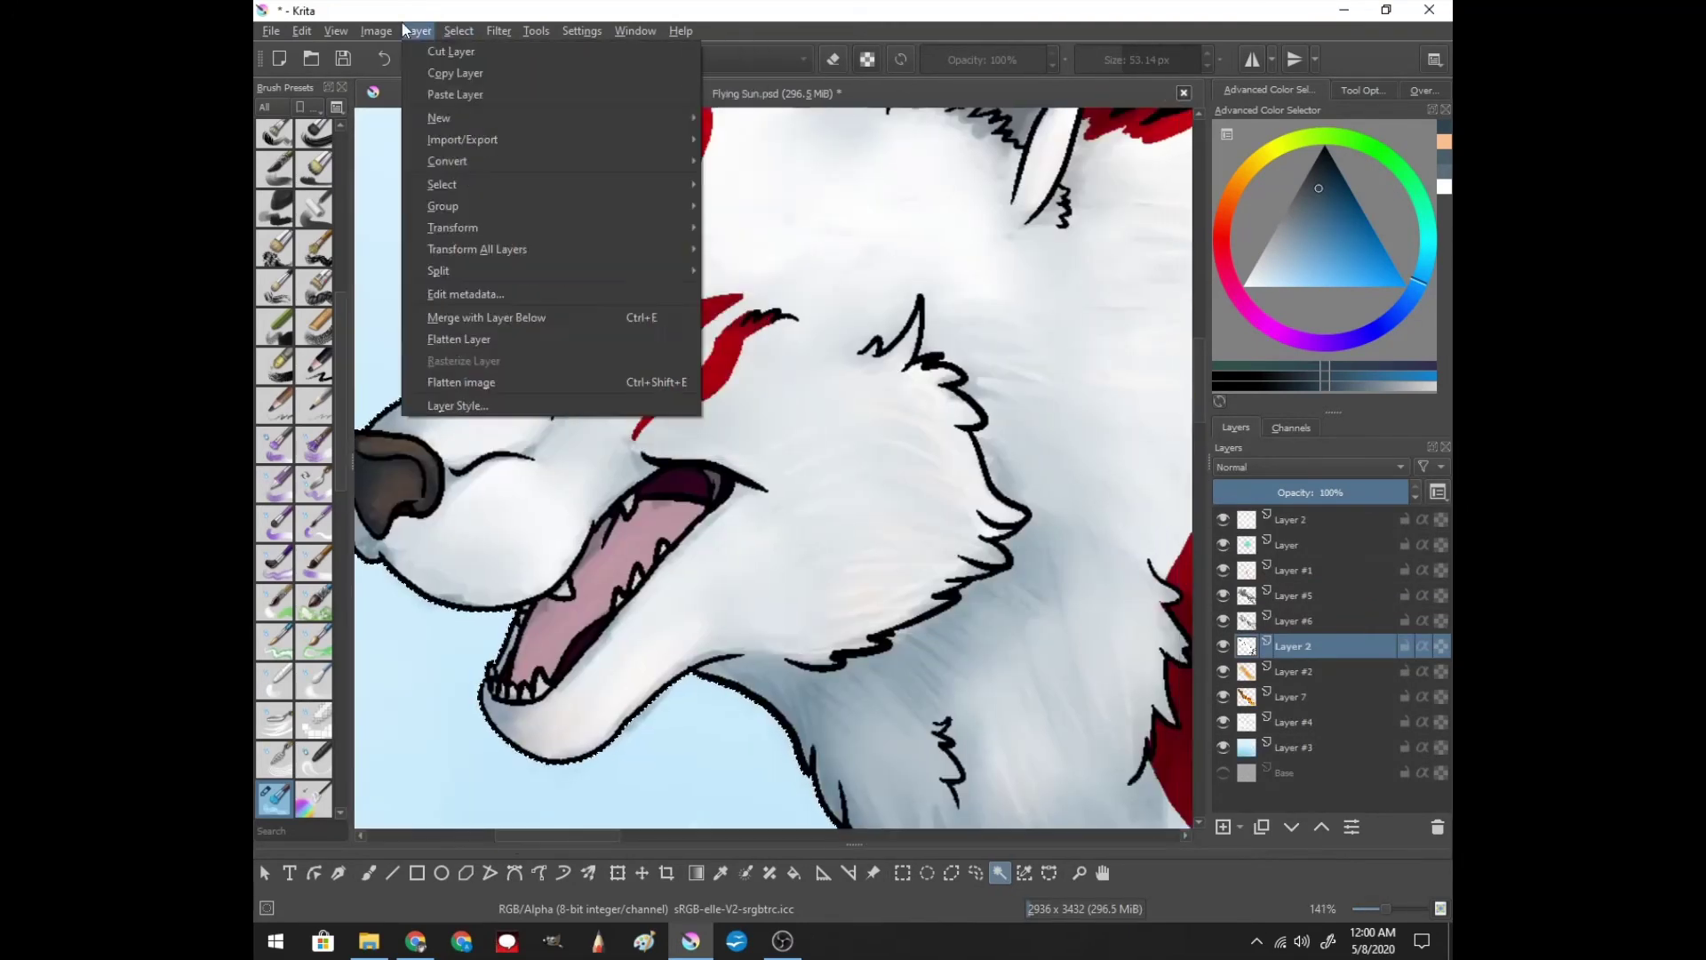
key(Page_Up)
click(499, 31)
click(877, 115)
click(1295, 648)
click(498, 30)
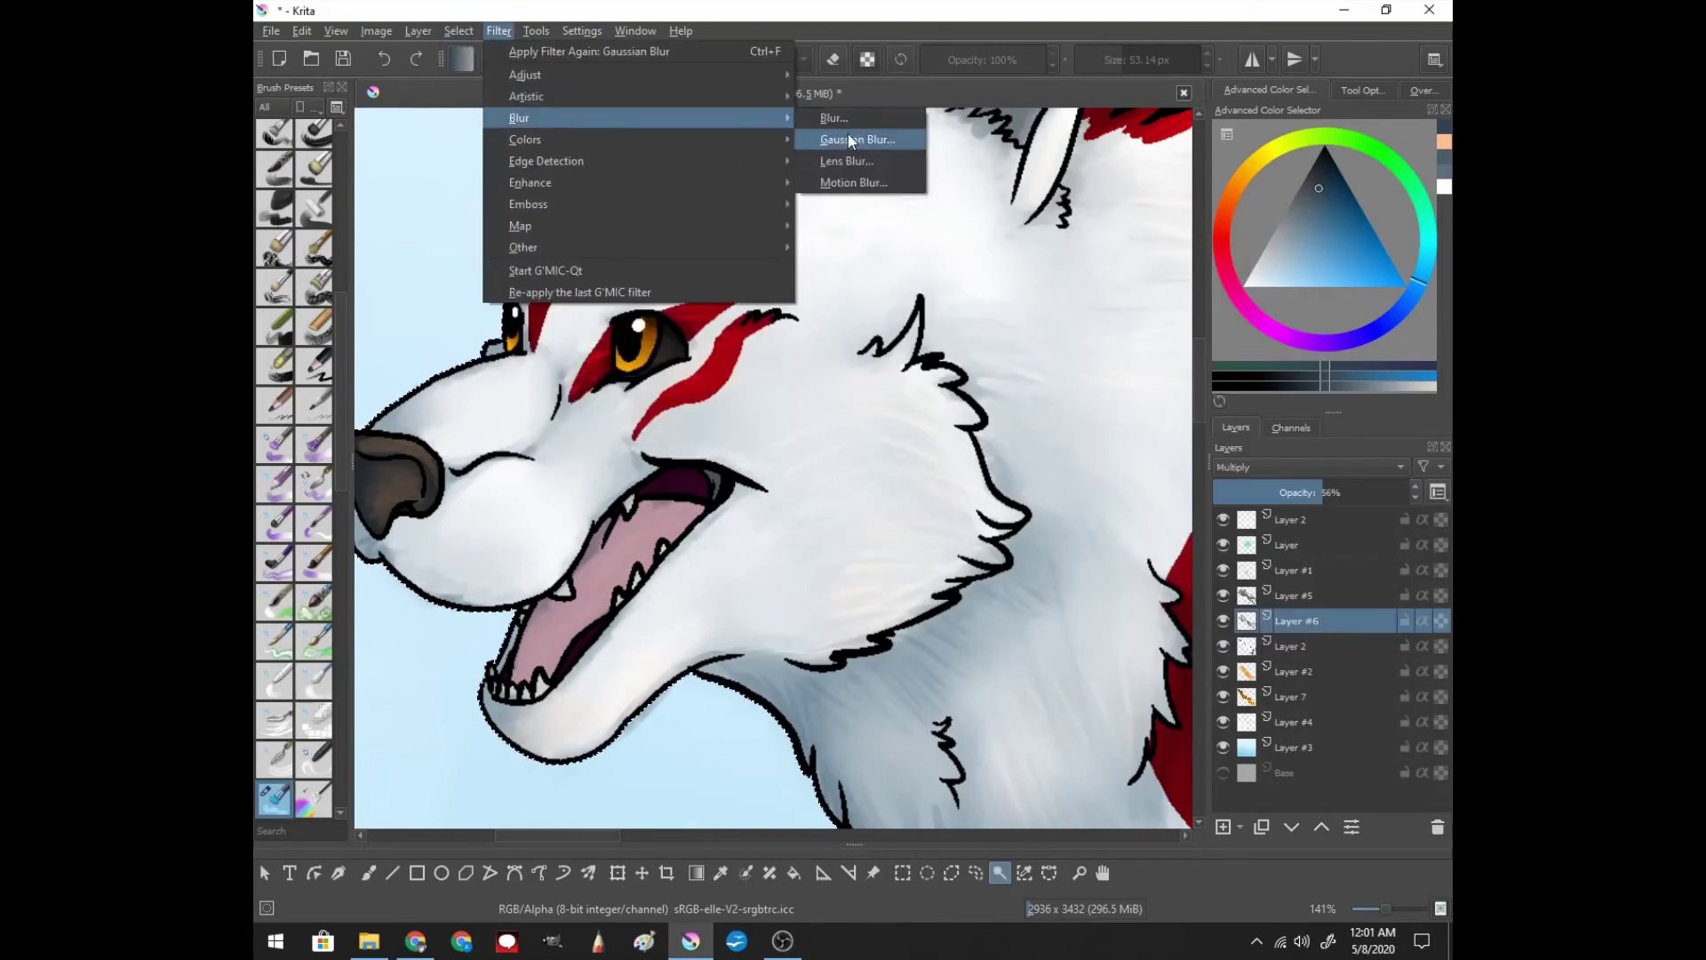
click(889, 136)
click(1211, 648)
key(ctrl+alt+f)
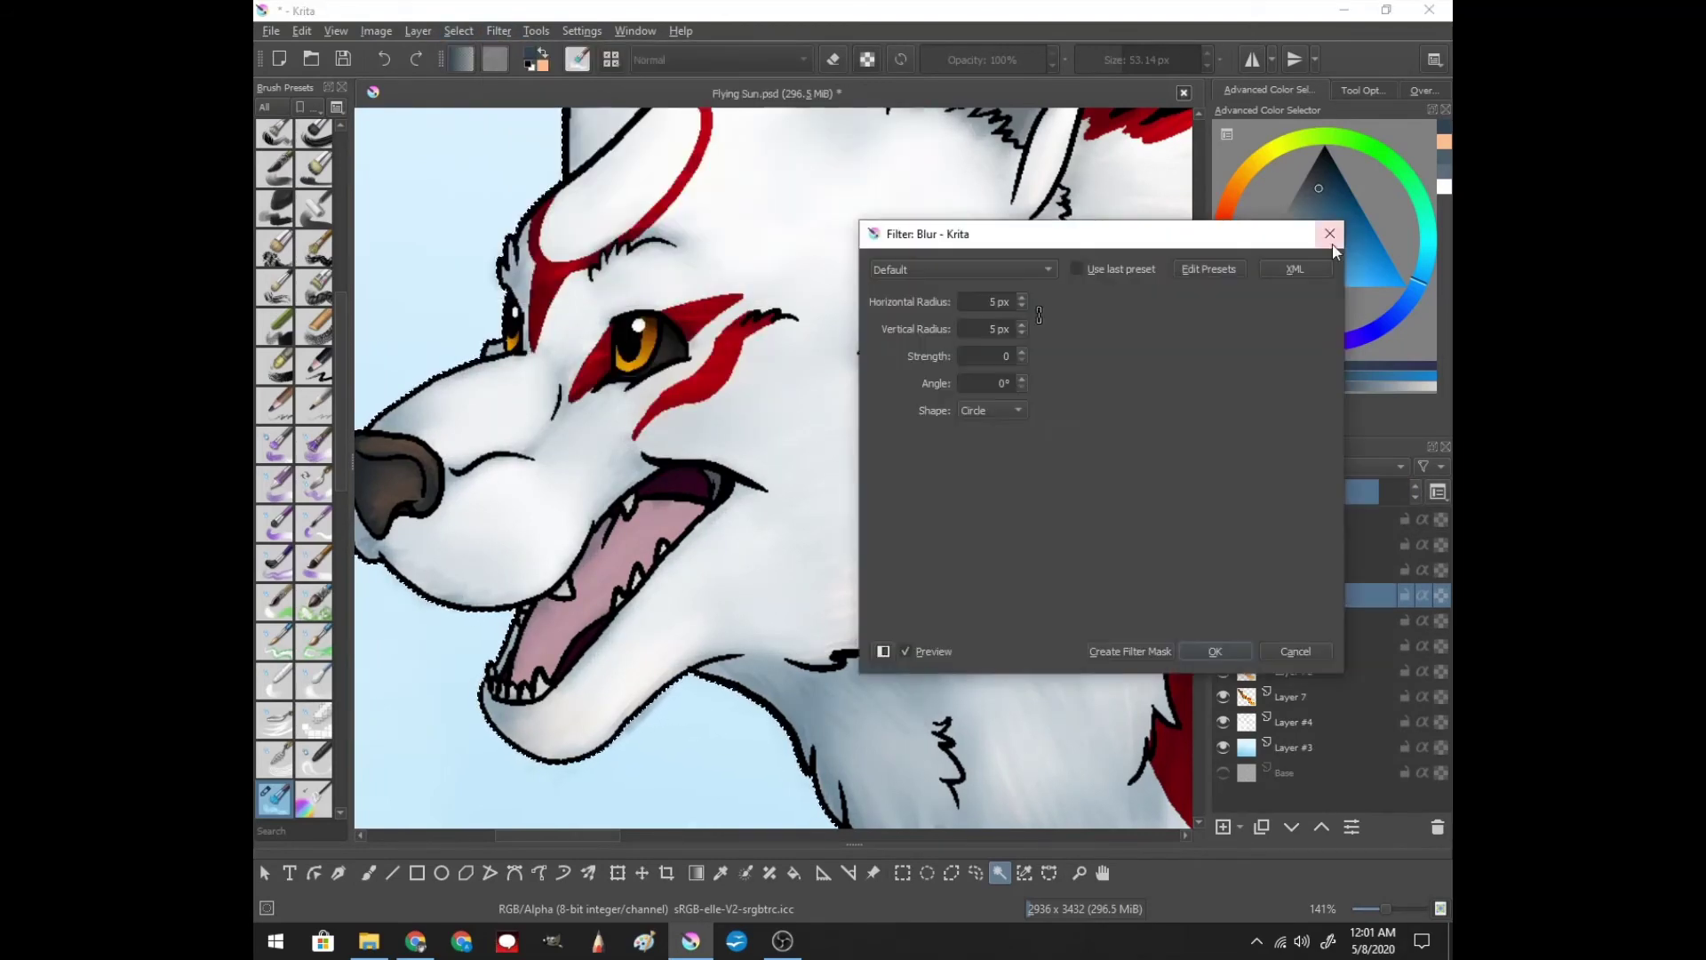
click(1271, 652)
scroll(773, 471, down, 3)
click(498, 31)
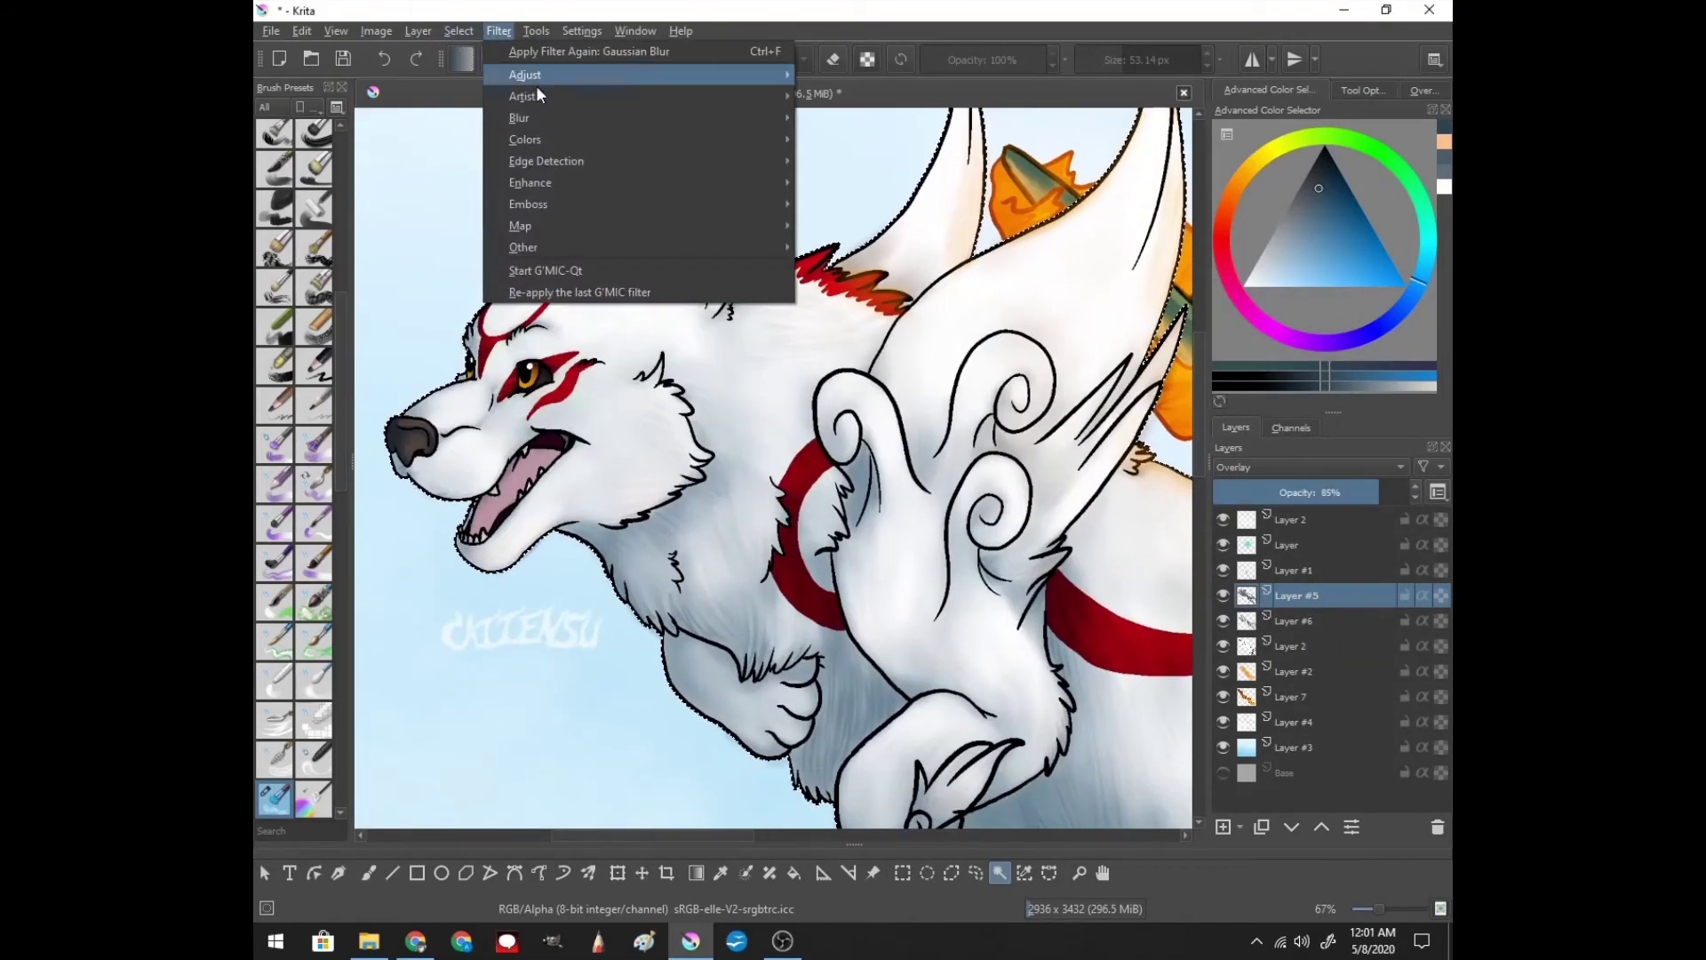
click(537, 76)
drag(1056, 249, 1105, 587)
key(Return)
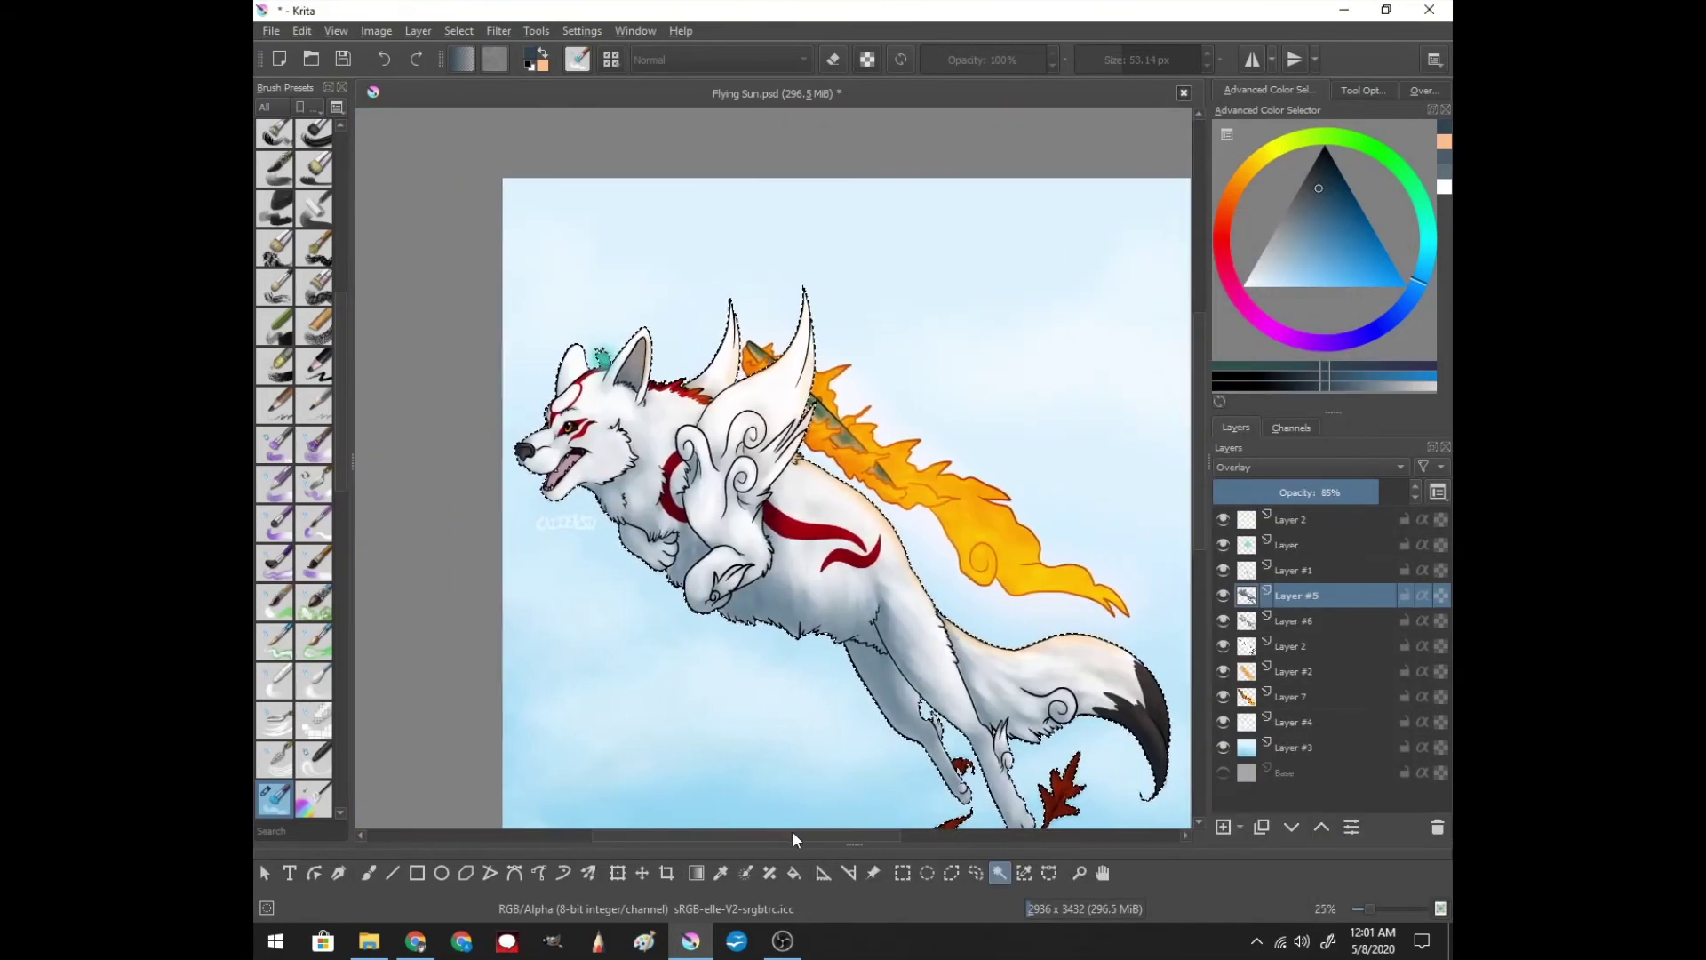
scroll(773, 471, up, 5)
click(458, 30)
click(487, 73)
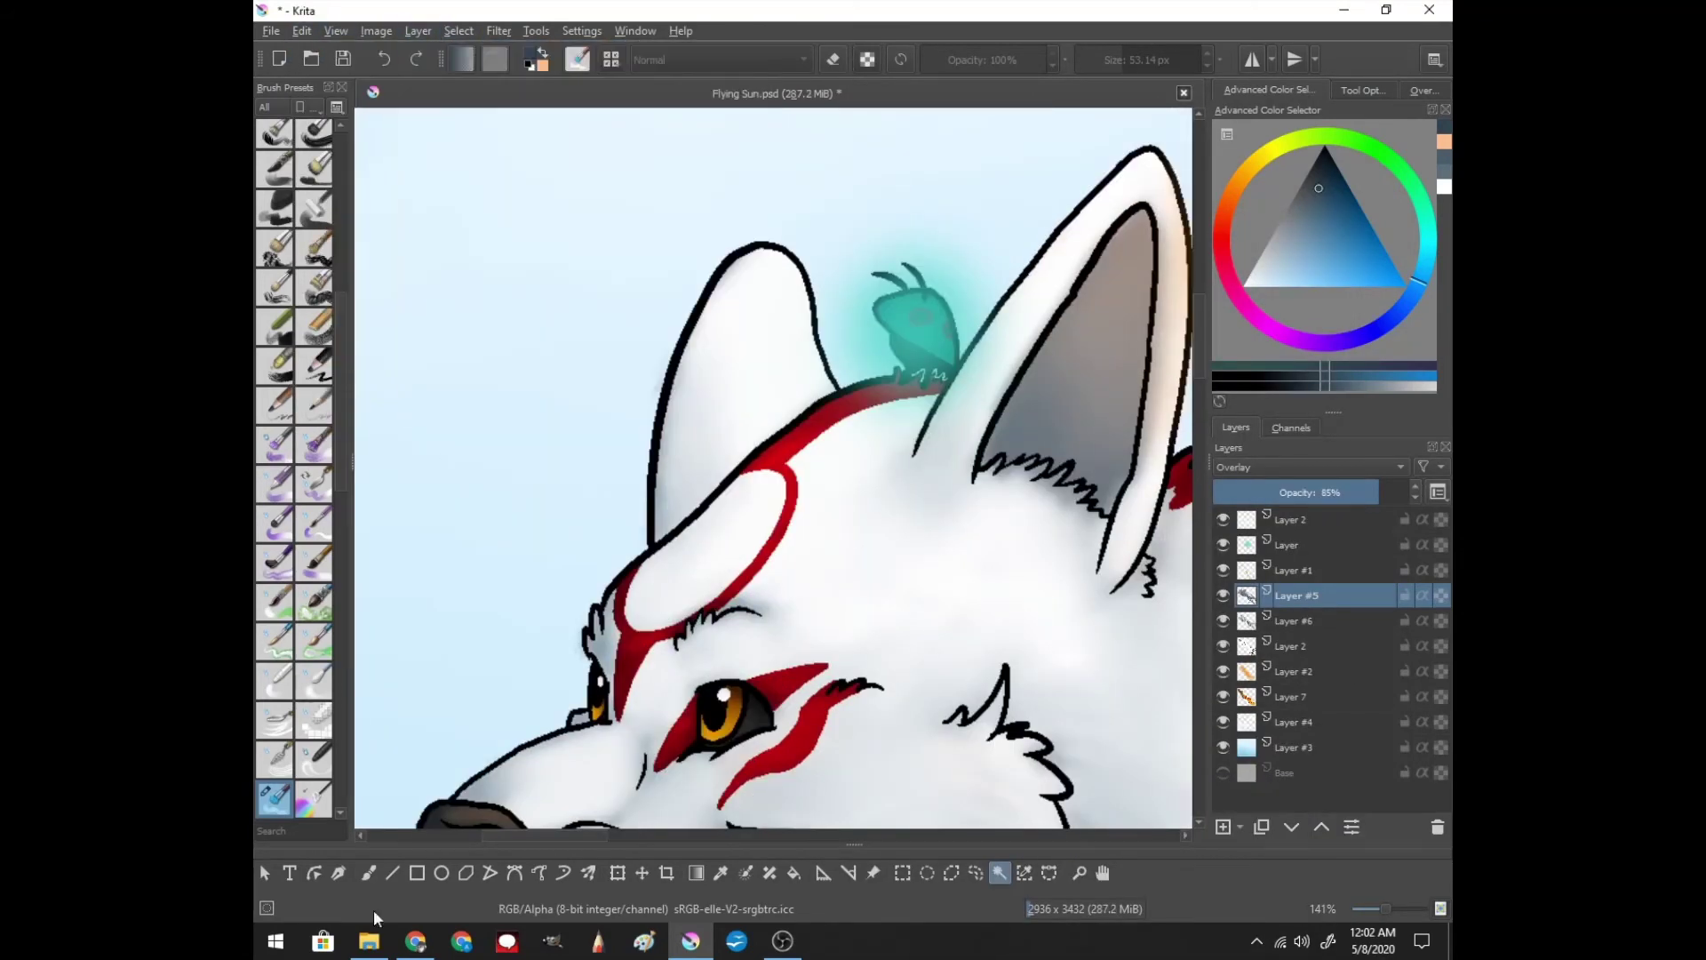
click(1289, 545)
- Sample the teal glow colour, duplicate the companion's layer and set the copy to Screen
click(315, 255)
ctrl+click(989, 347)
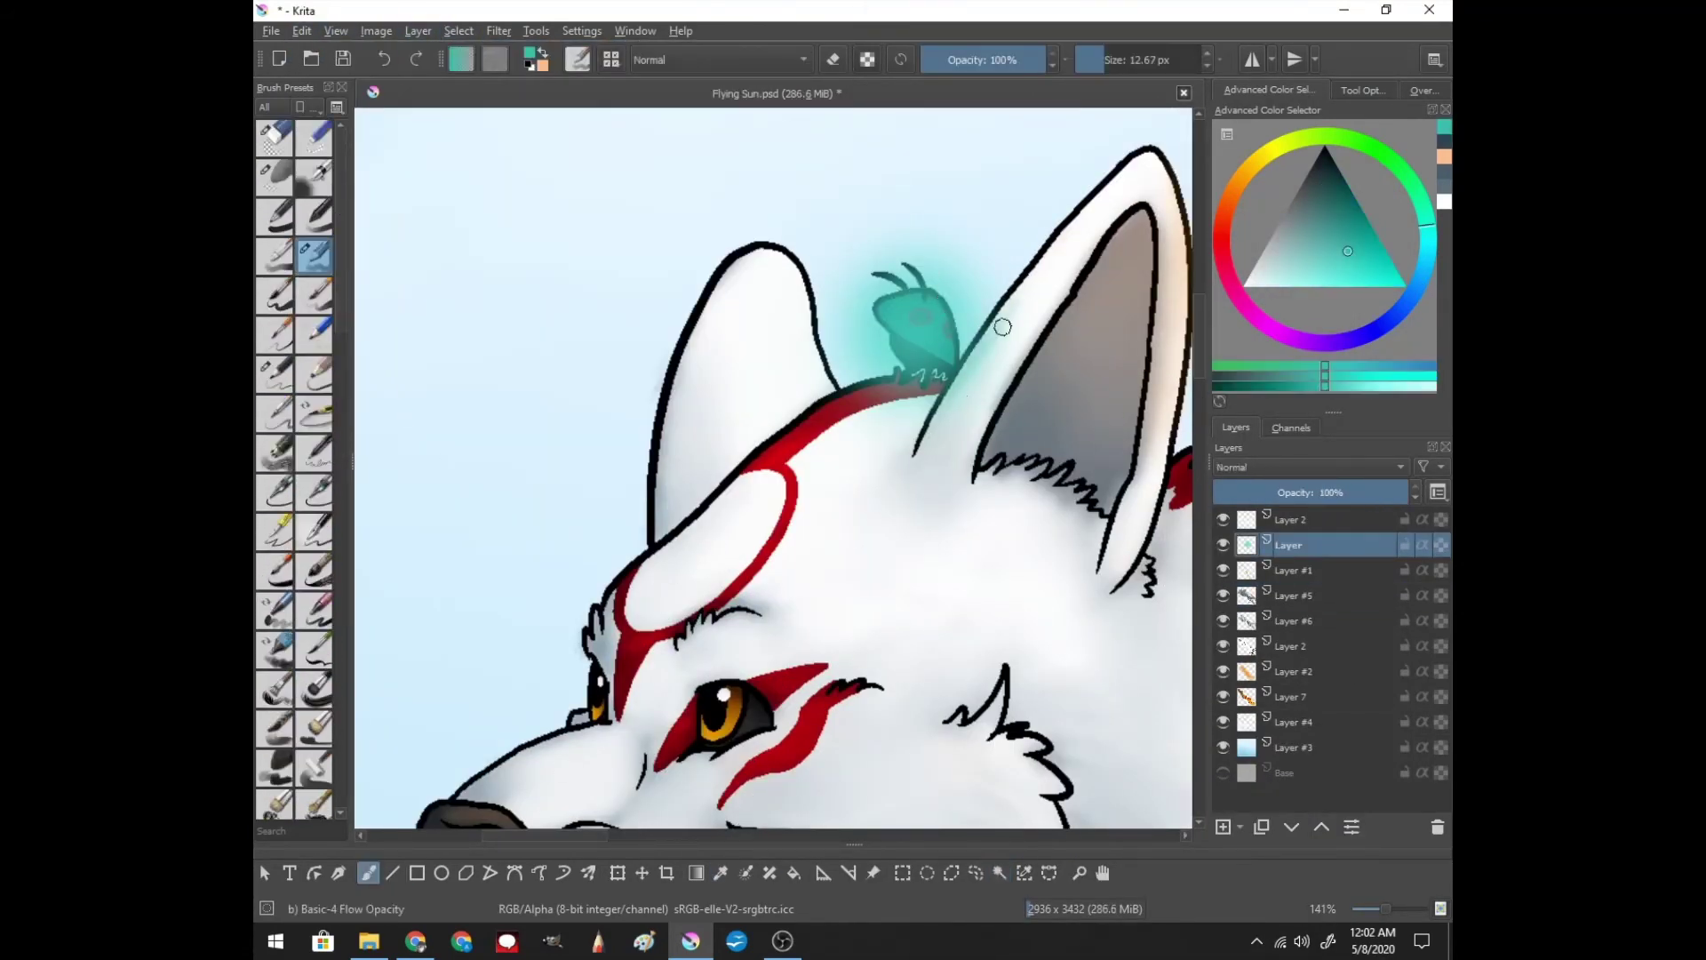
key(ctrl+j)
click(1304, 468)
click(1262, 551)
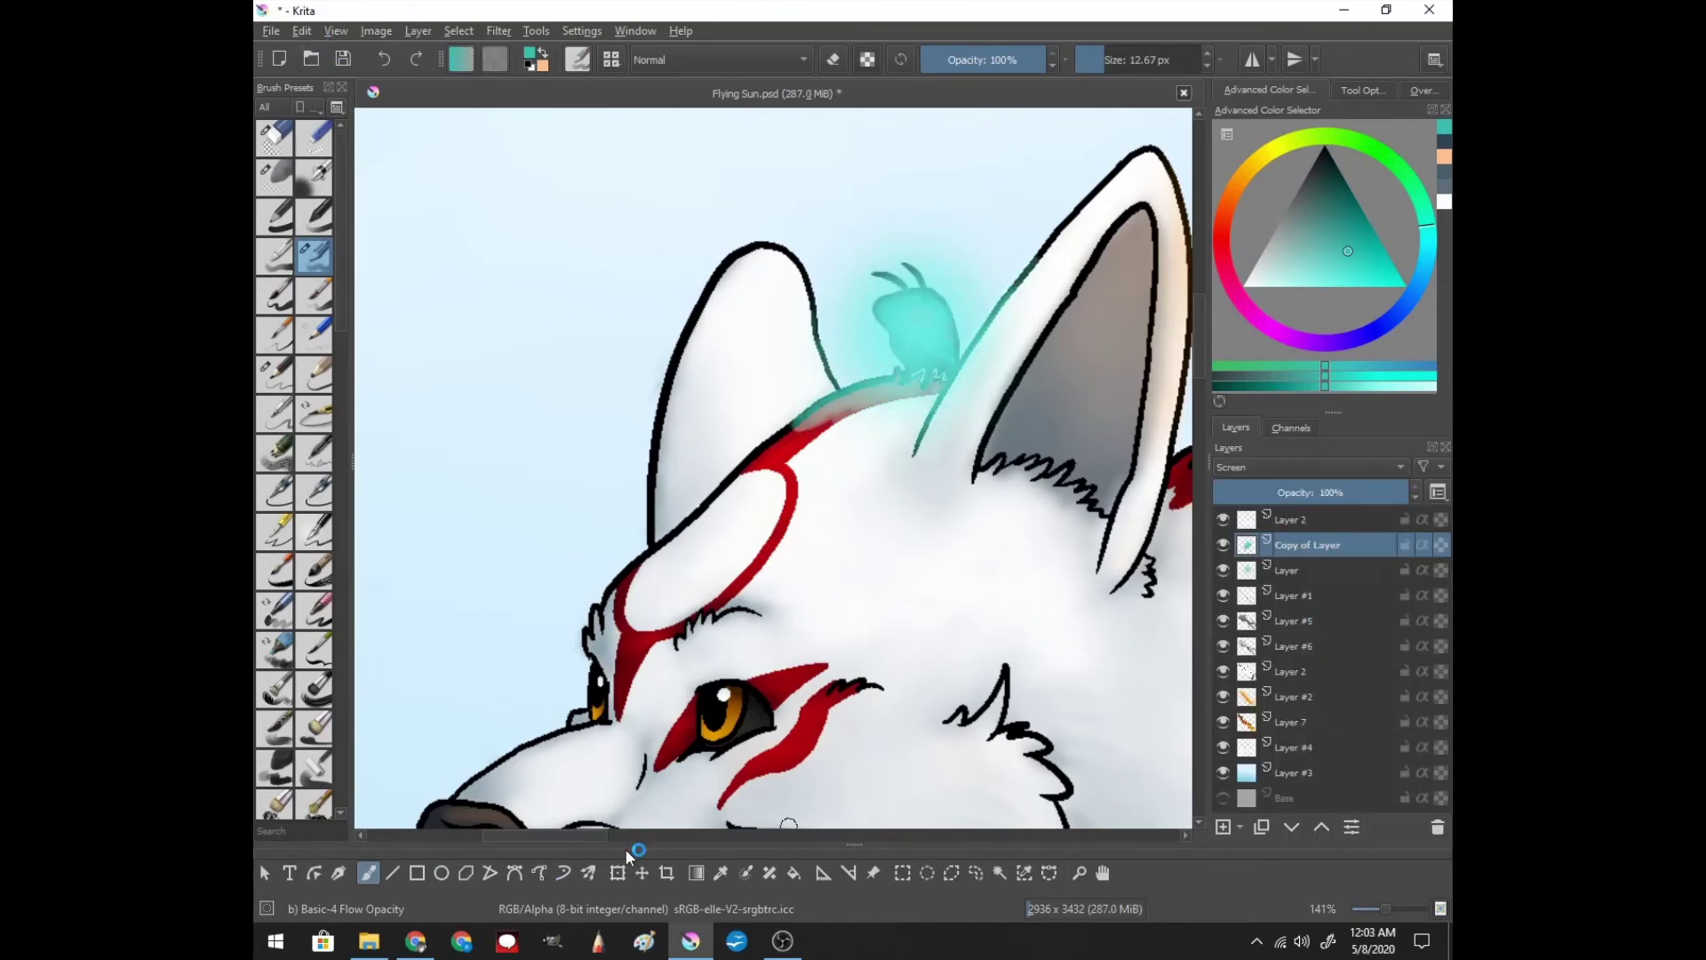
- Add an empty layer and toggle the blur brush and eraser across the companion's layers
scroll(774, 480, right, 2)
key(Insert)
scroll(346, 329, down, 10)
click(314, 349)
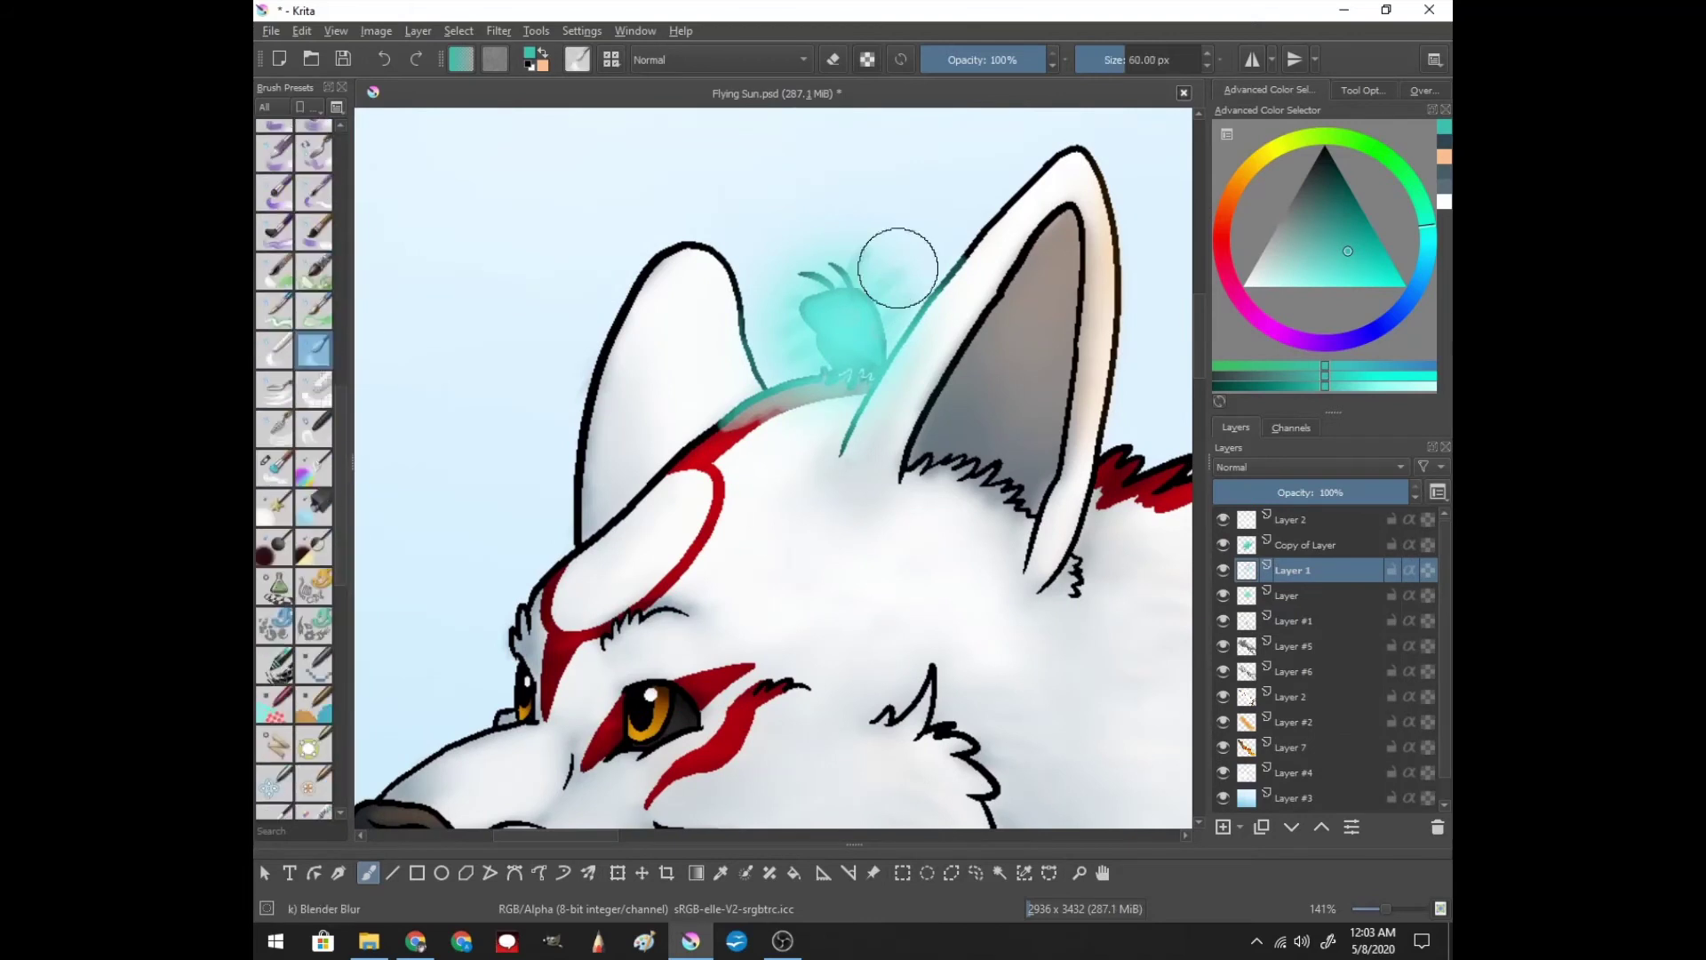
key(e)
key(Page_Down)
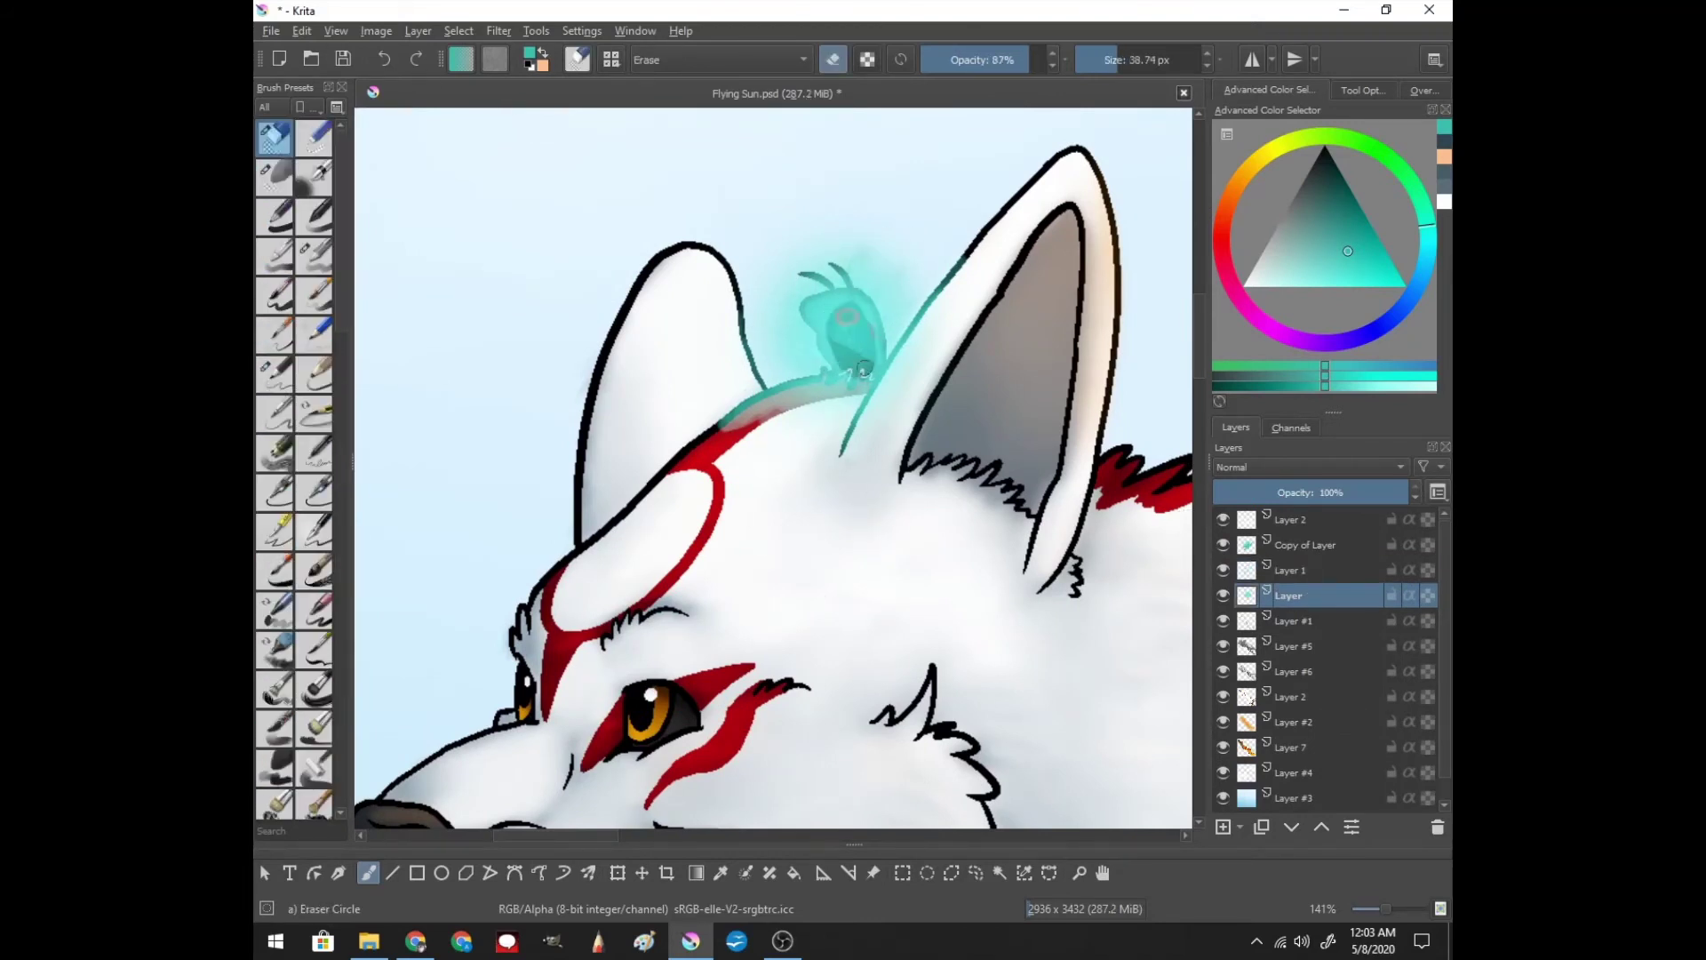
key(e)
key(Page_Up)
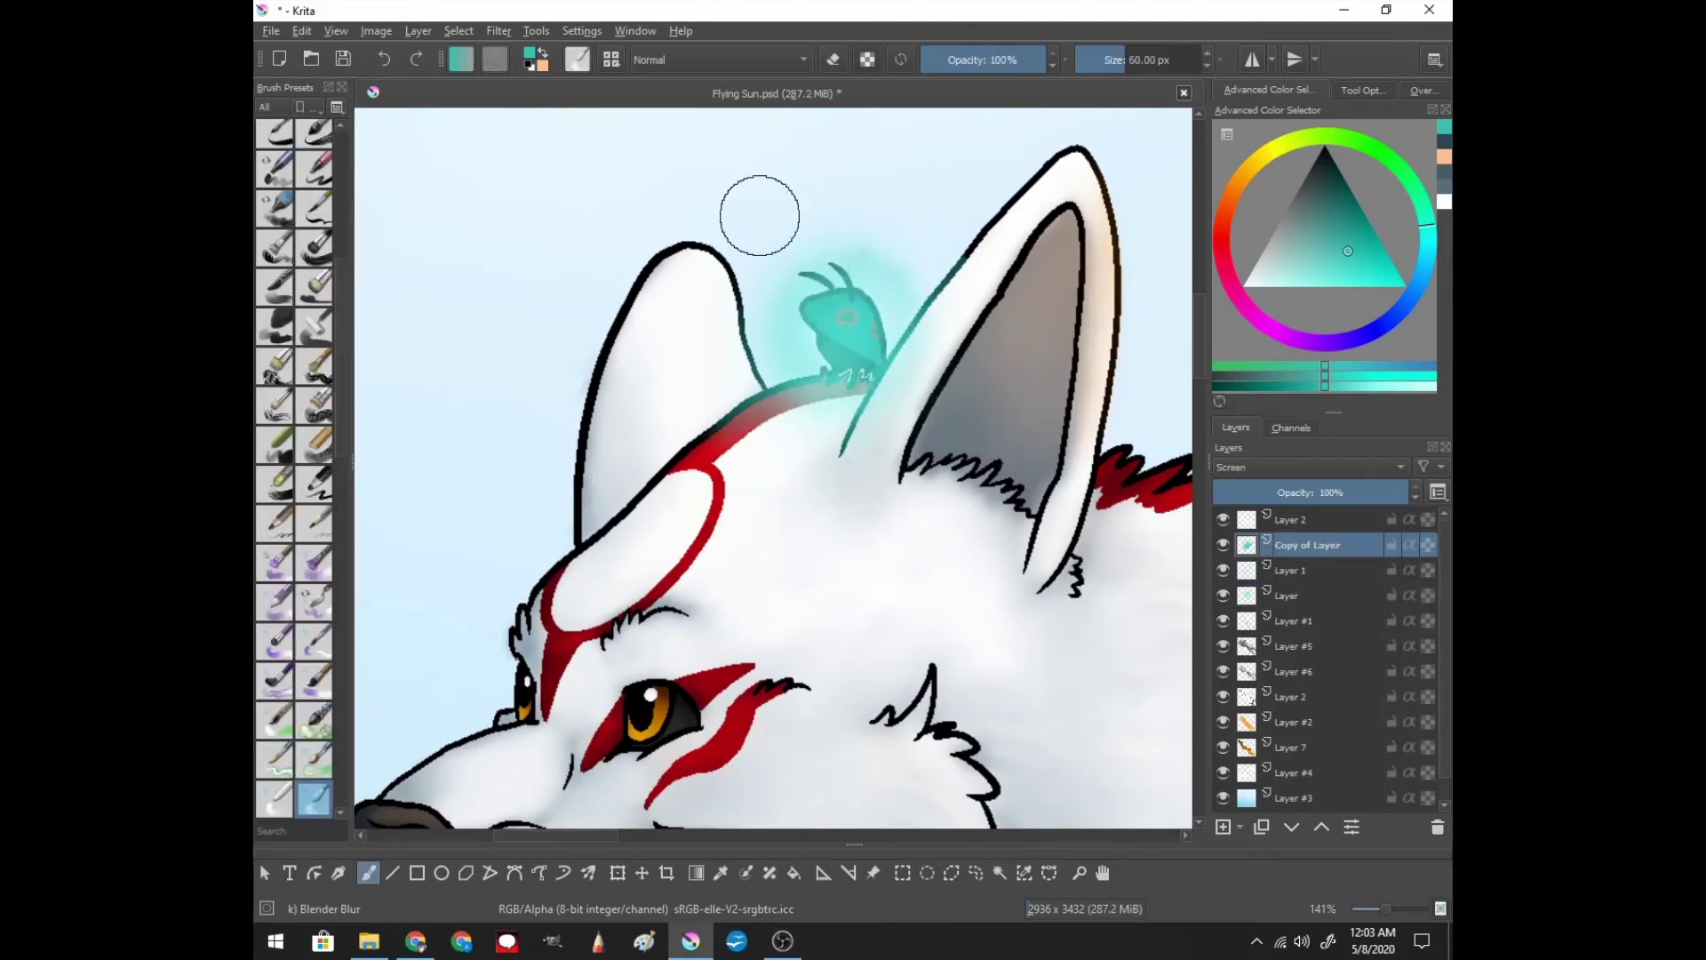
- Try Saturation and other blending modes on the glow copy, settling on a lighter mode
click(1308, 467)
click(1303, 542)
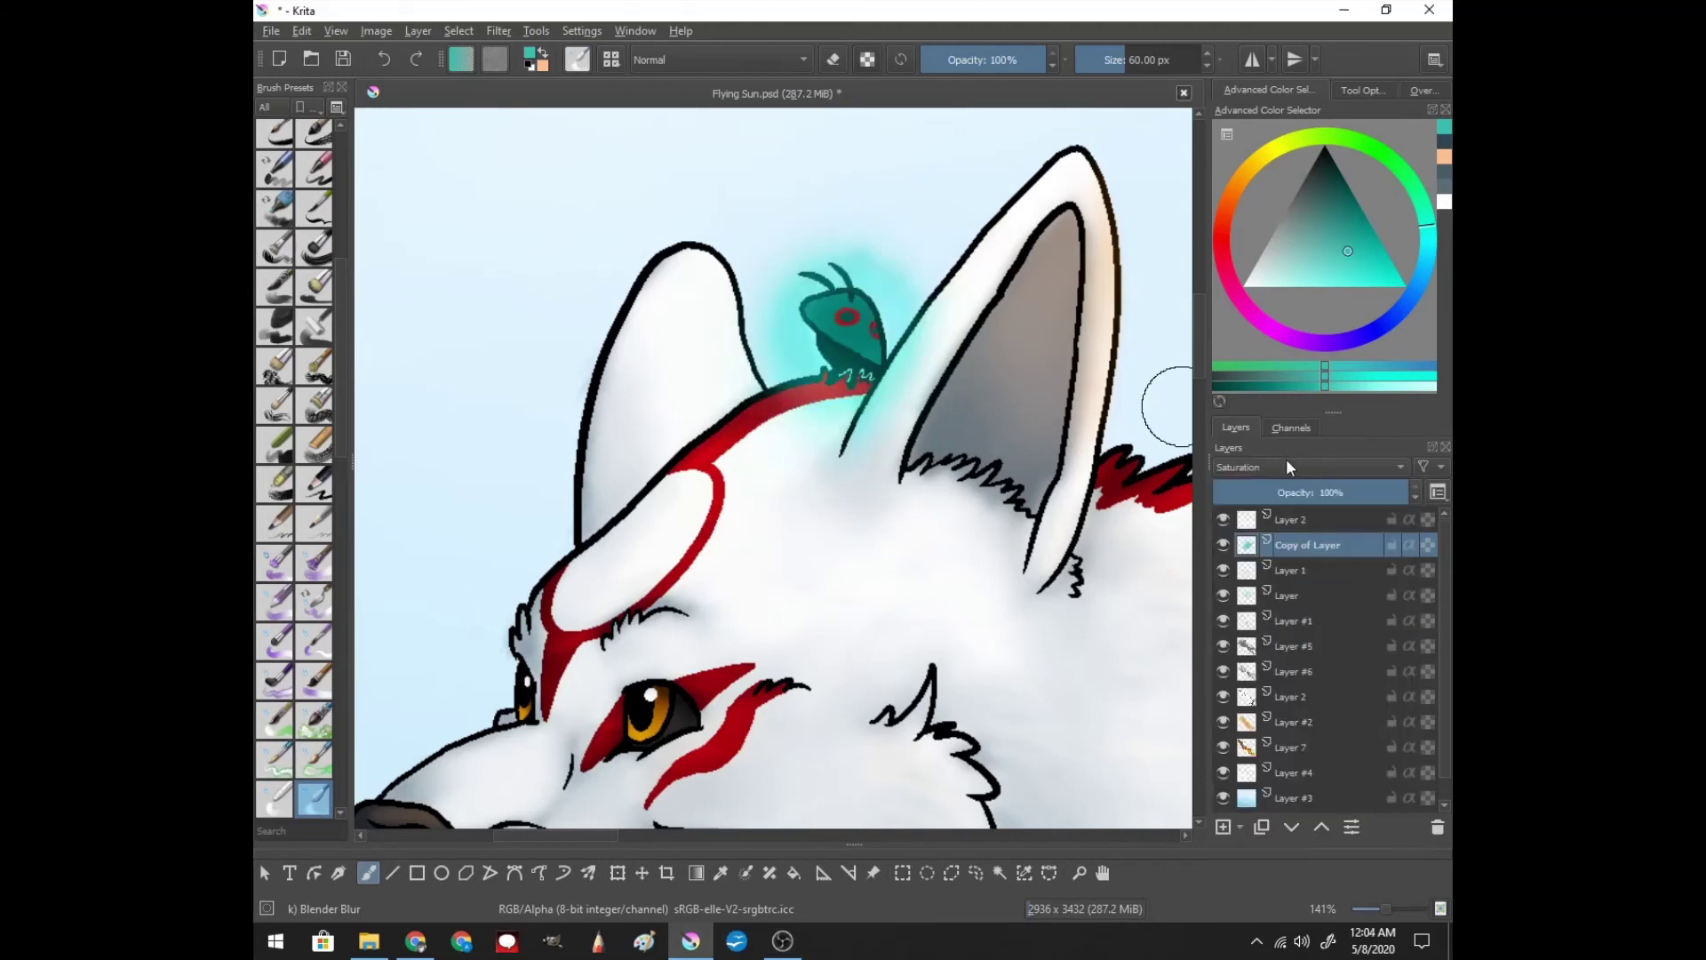
click(1308, 467)
click(1287, 610)
click(1309, 466)
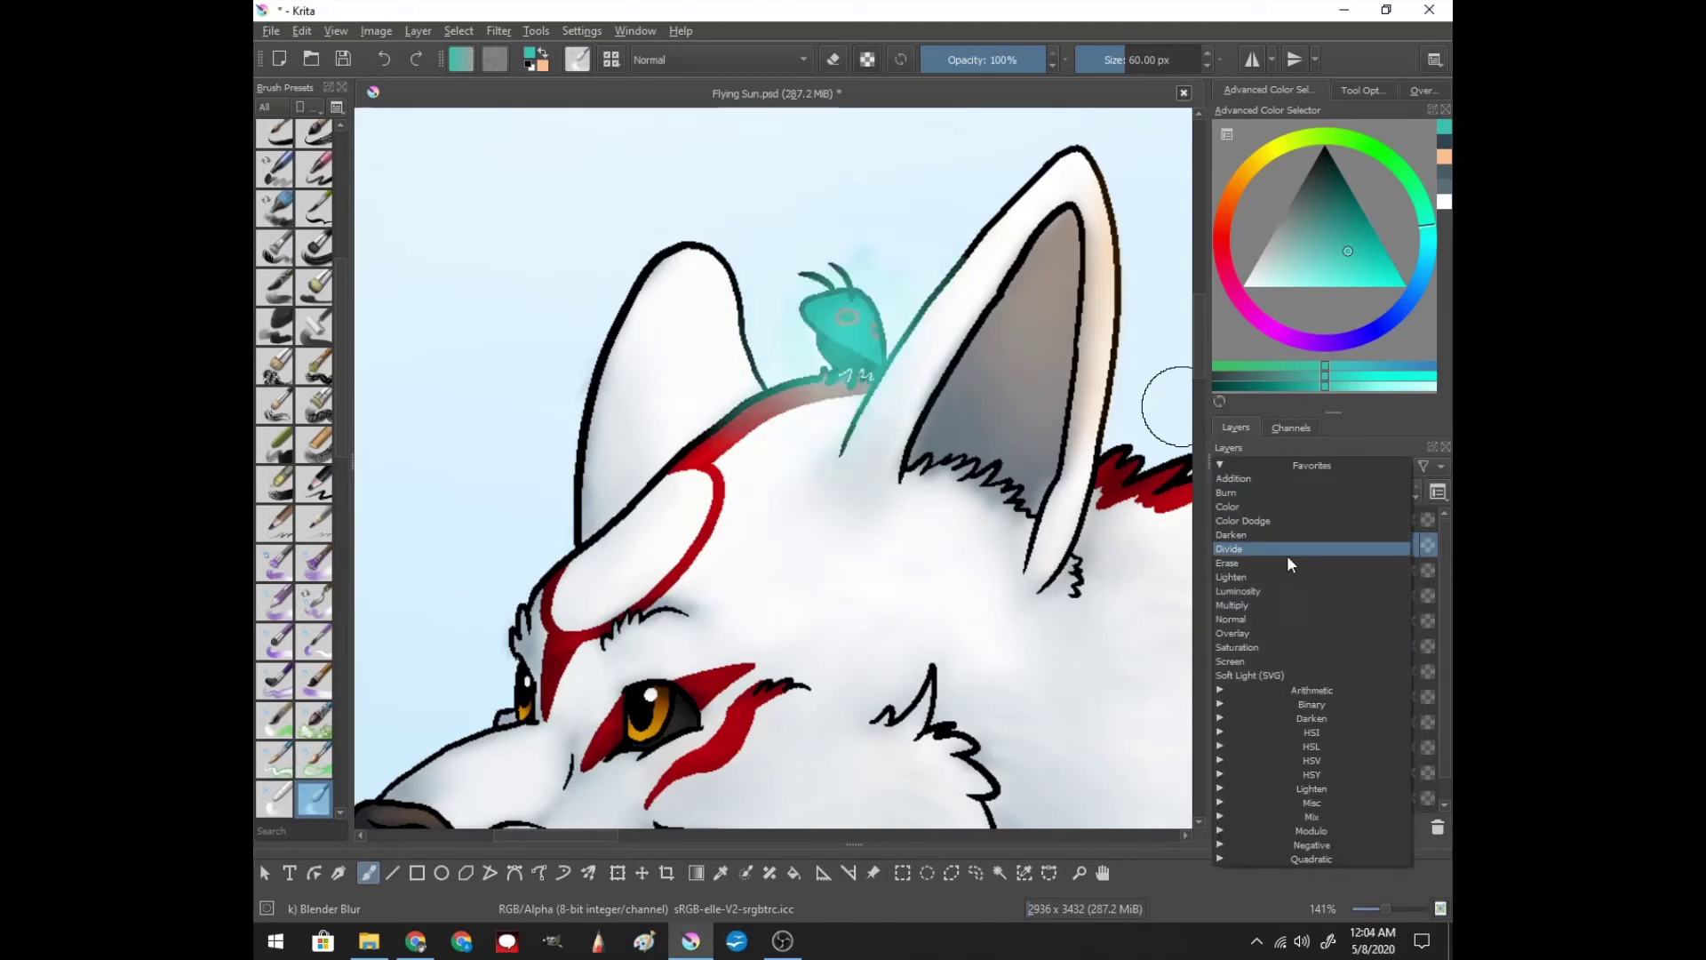
click(1287, 554)
- On a new layer, paint soft cyan glow around the mantis and undo the spiky strokes
key(Insert)
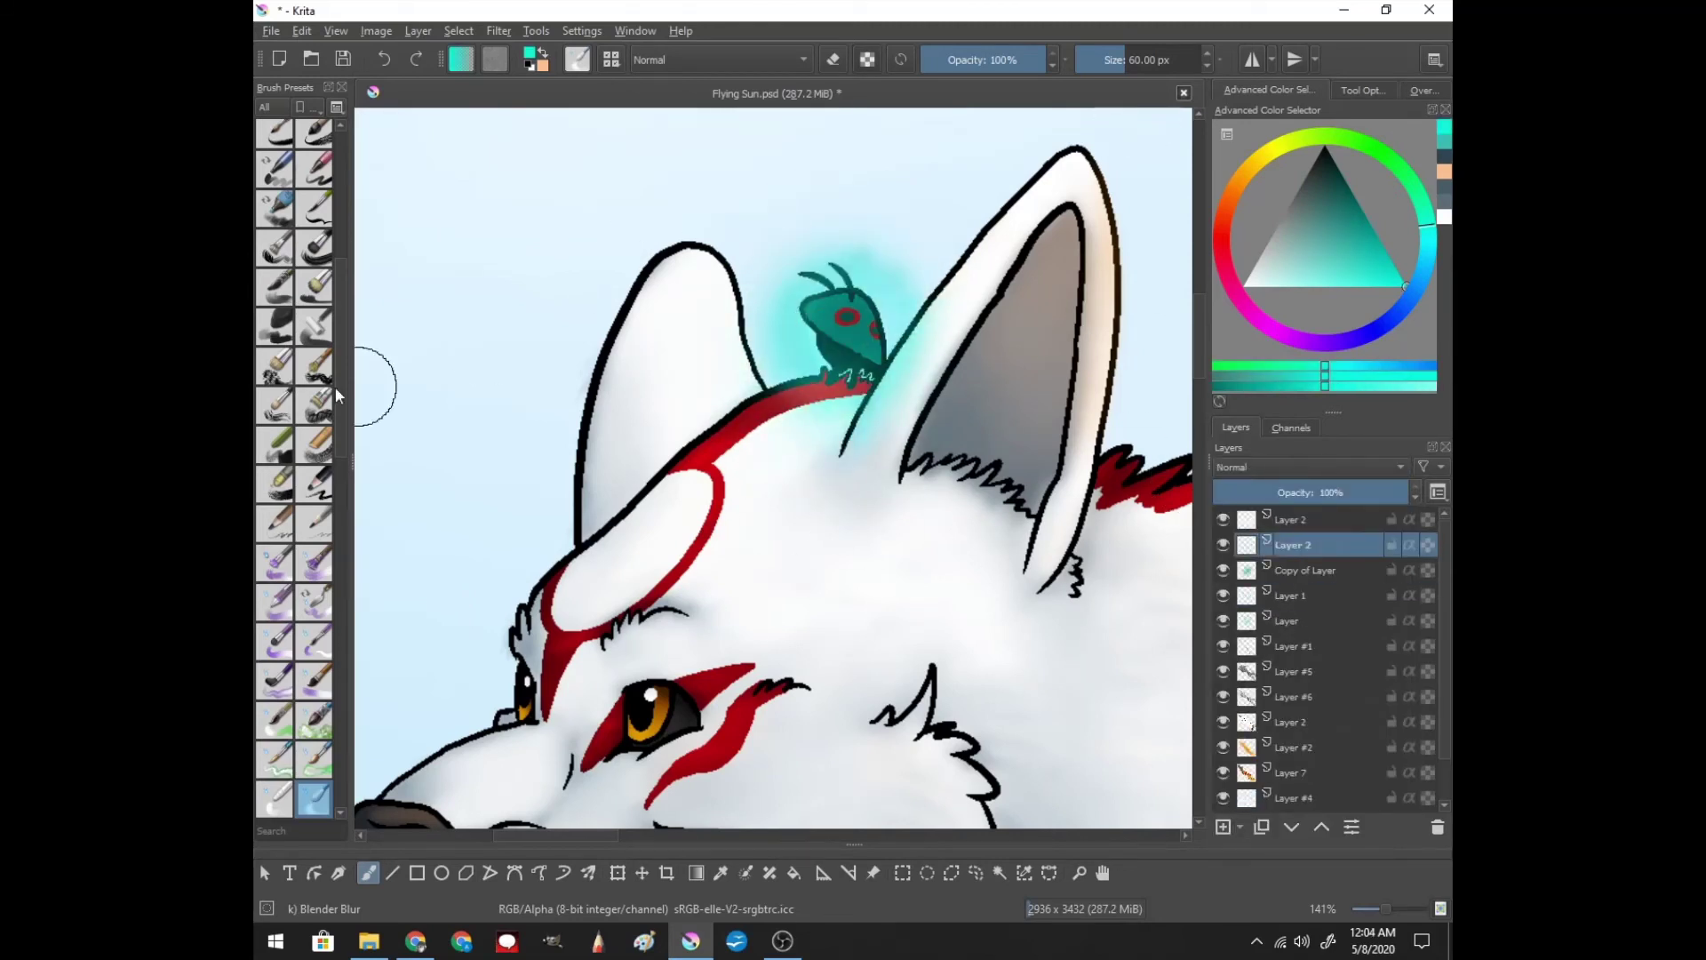
scroll(334, 387, up, 2)
click(314, 256)
drag(889, 320, 853, 418)
drag(782, 257, 836, 382)
drag(853, 231, 925, 302)
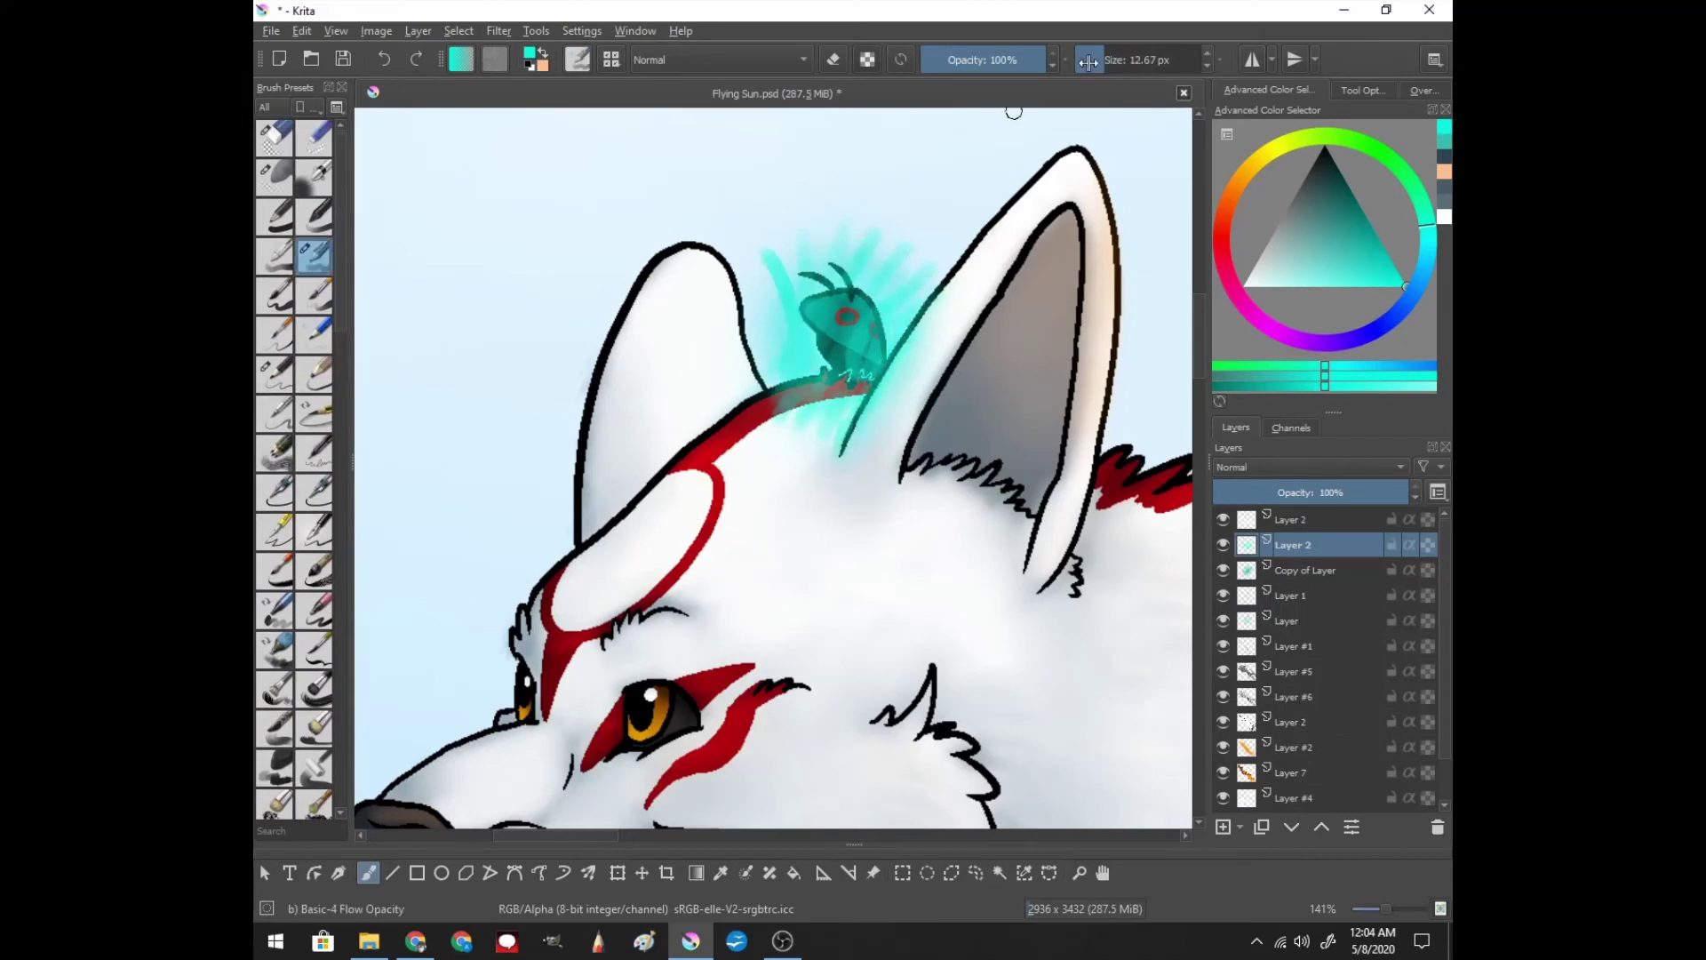
drag(756, 480, 766, 407)
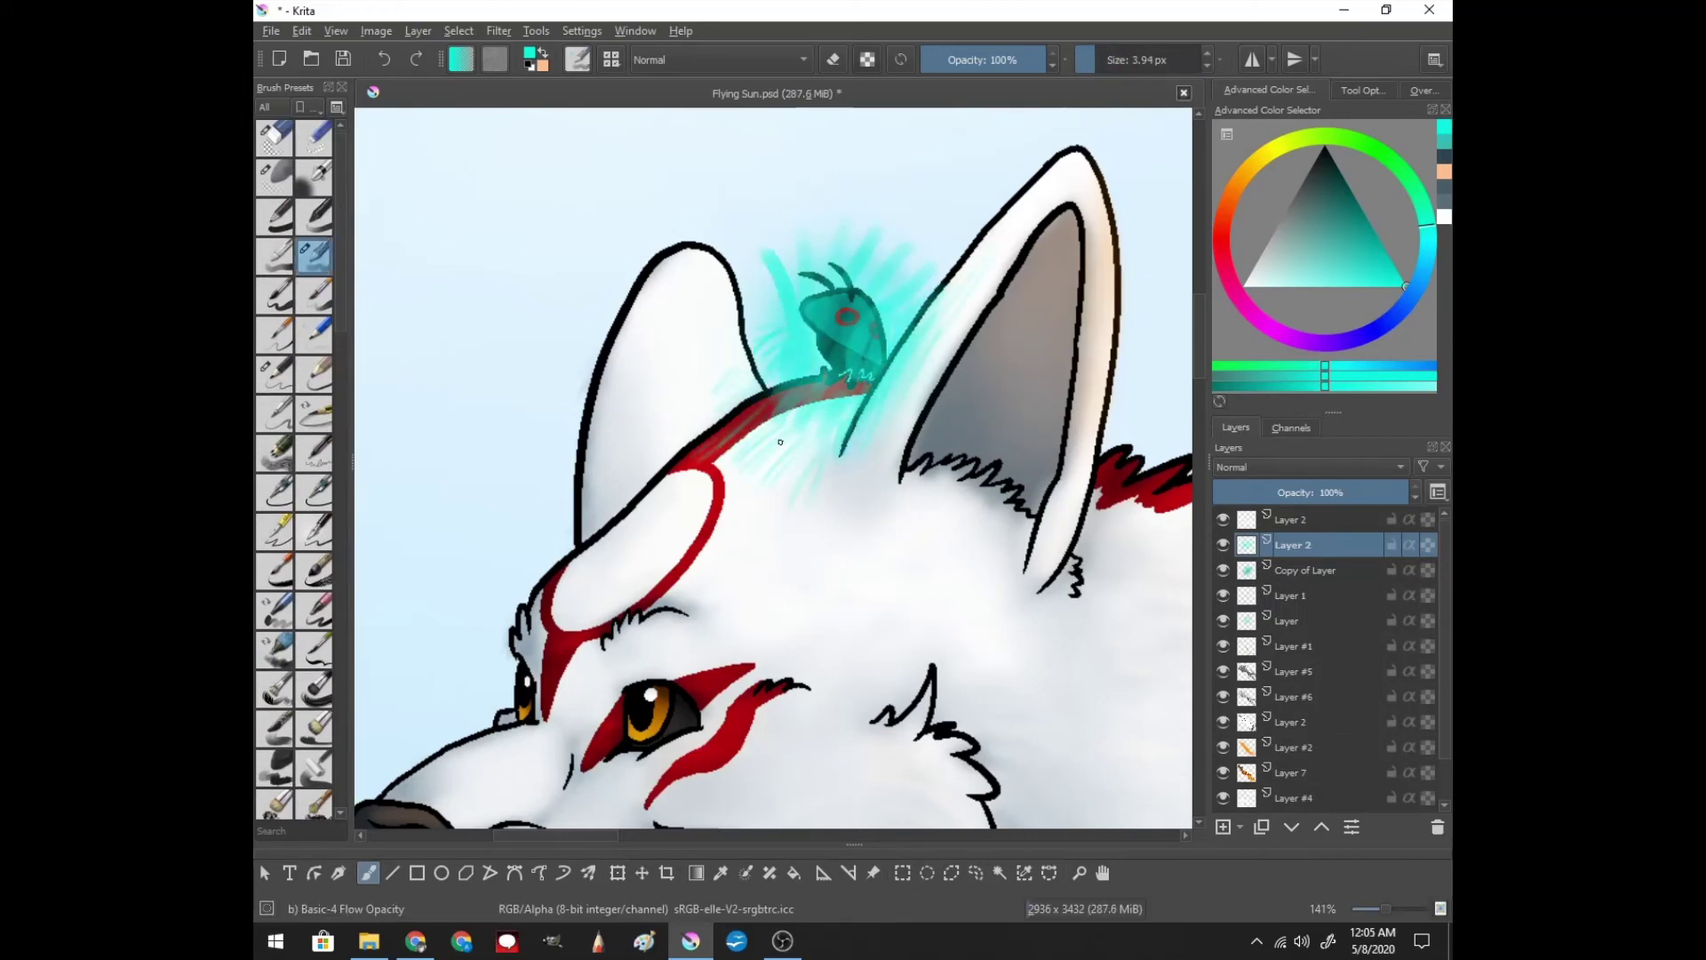
key(ctrl+z)
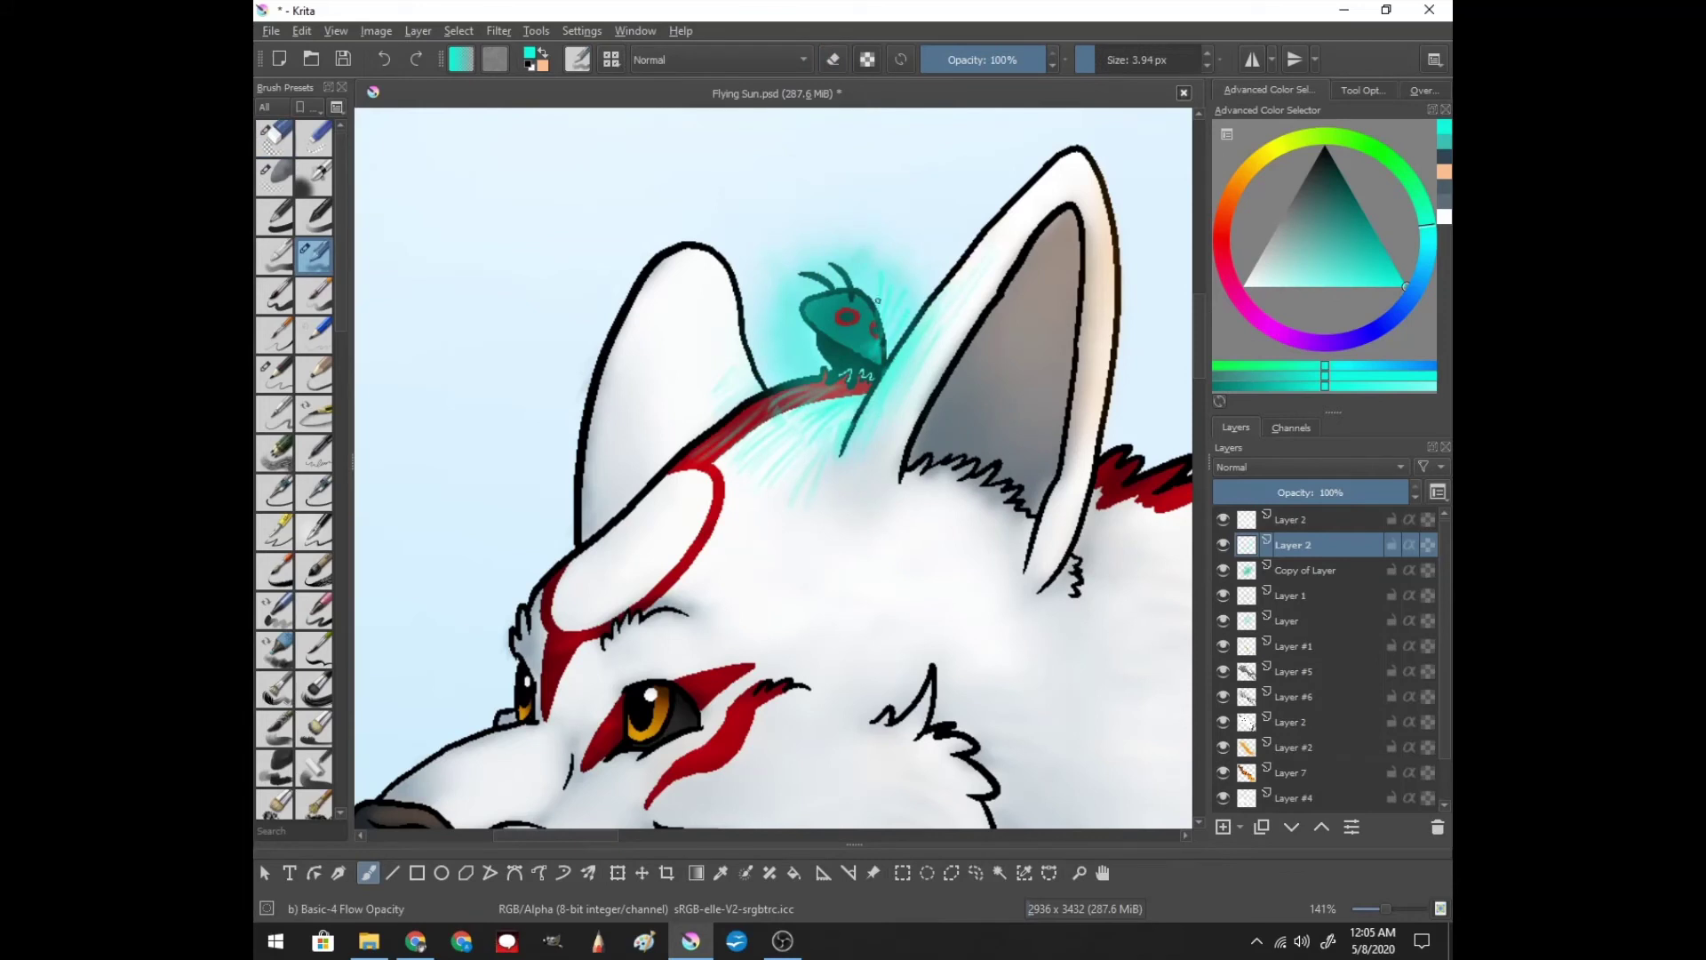
- Set the mantis glow layer to Screen blending and move to the mantis layer below
click(1311, 466)
click(1269, 530)
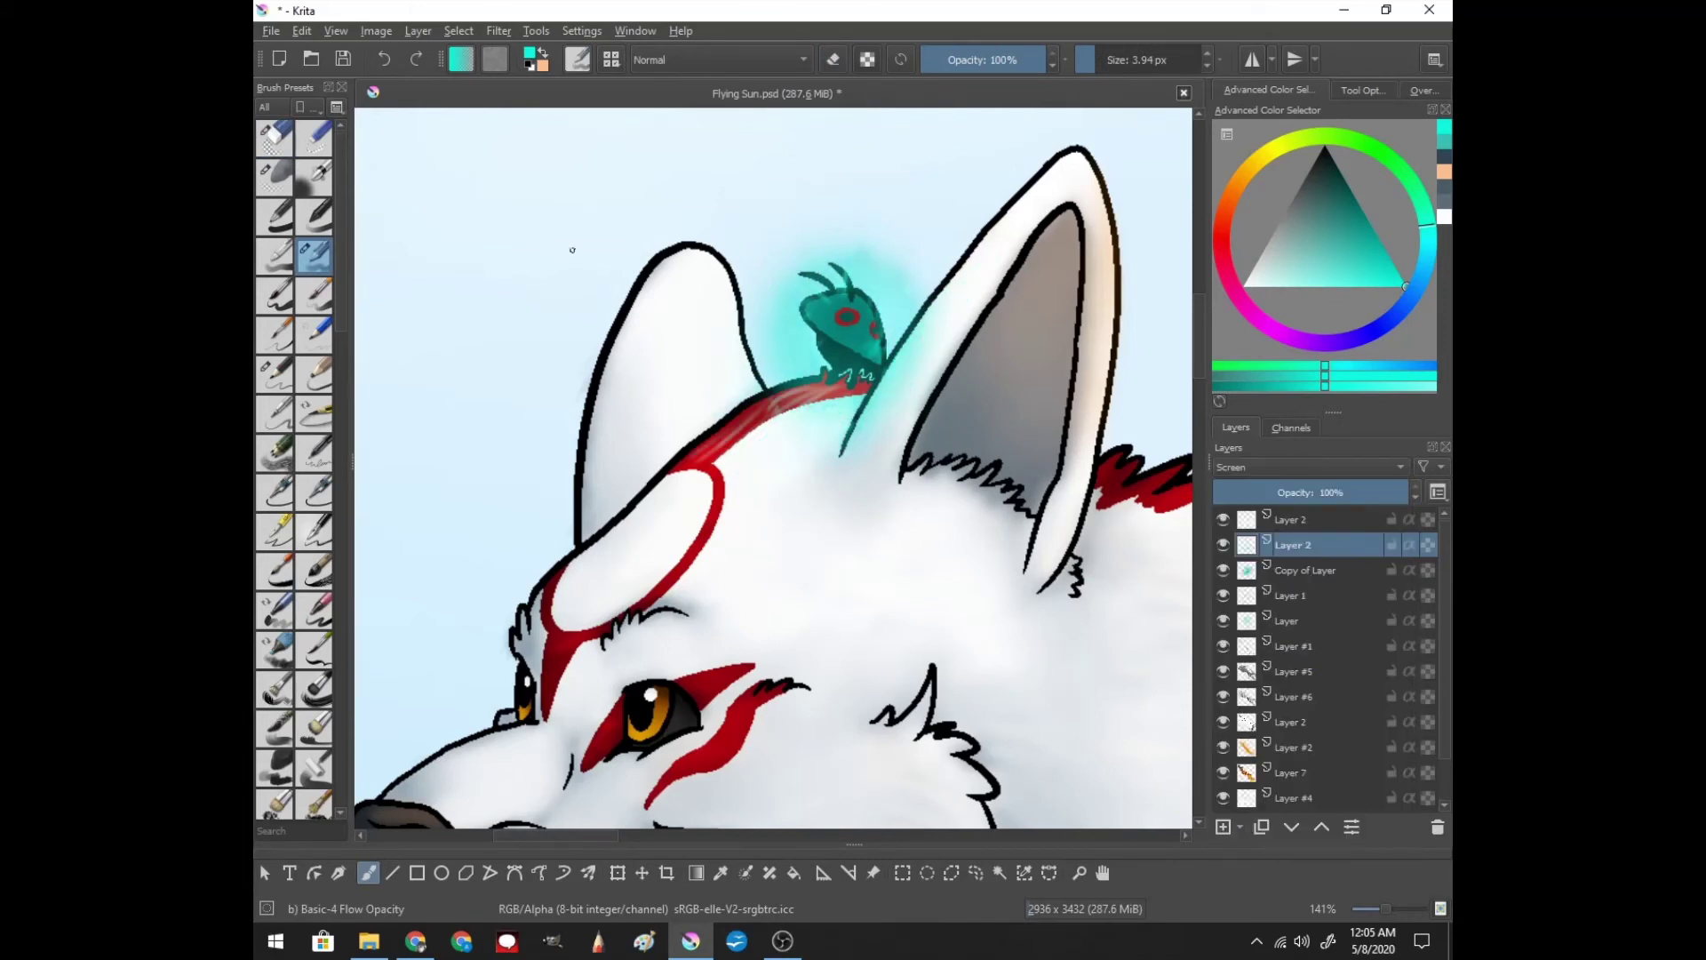
key(slash)
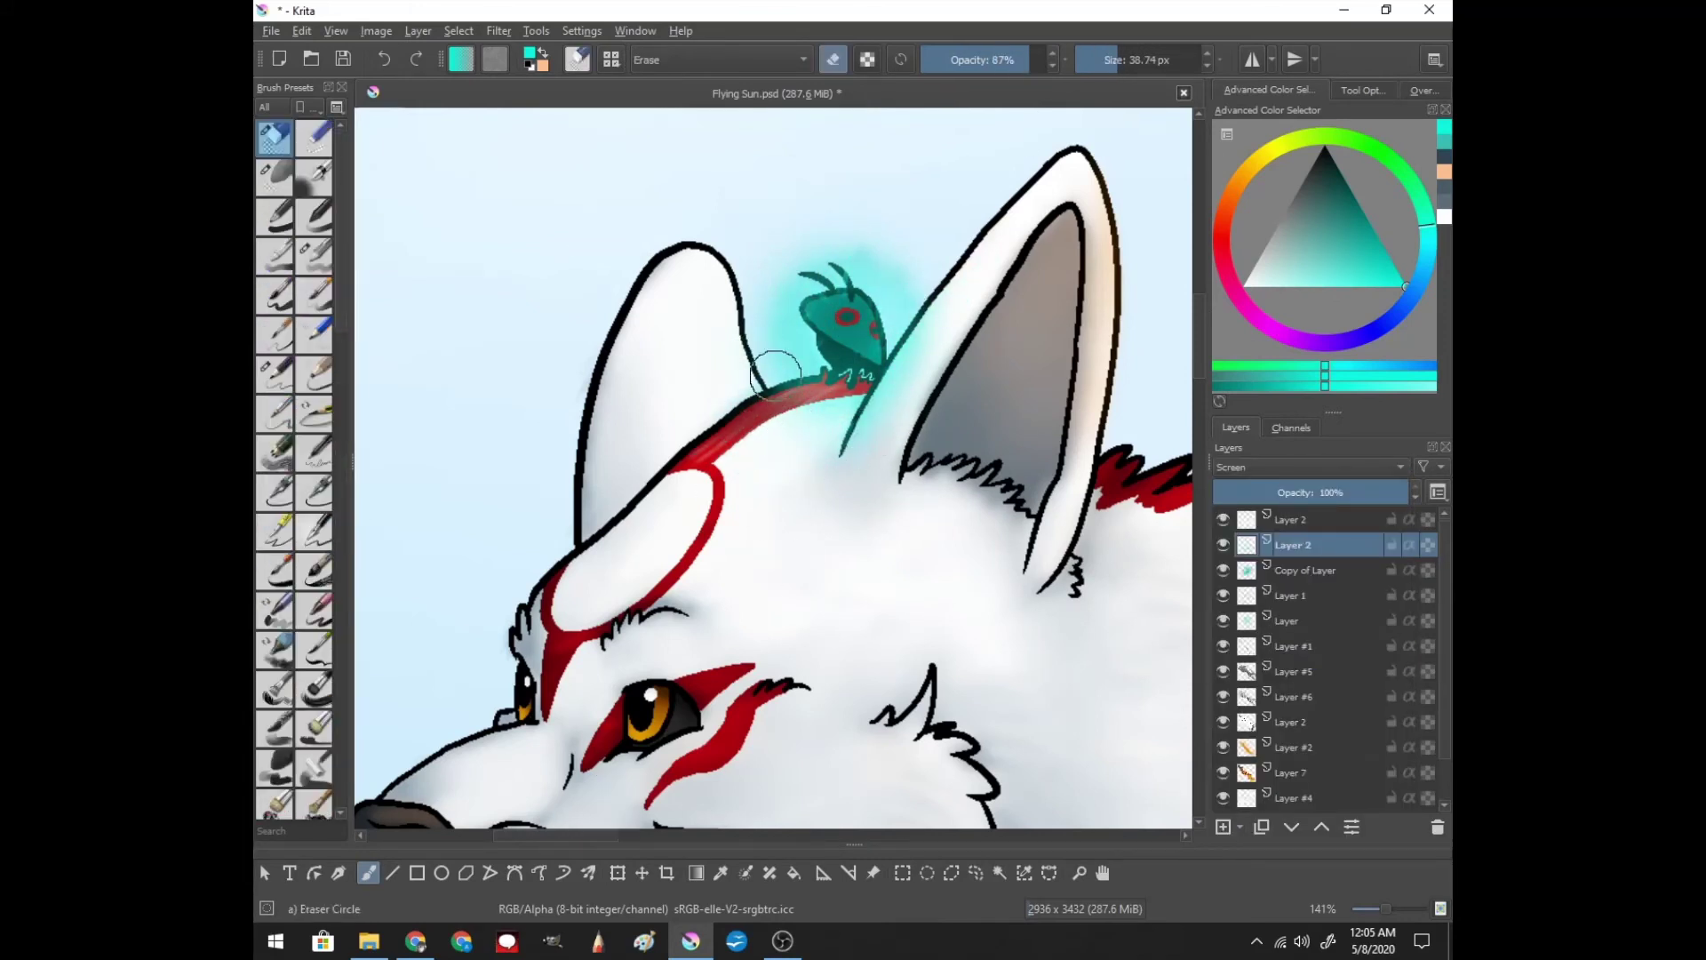
key(slash)
key(Page_Down)
key(Page_Down)
key(Page_Down)
key(Page_Down)
- Duplicate Layer #1 as a Screen layer and brighten the lower red fur tips with orange
scroll(800, 275, right, 10)
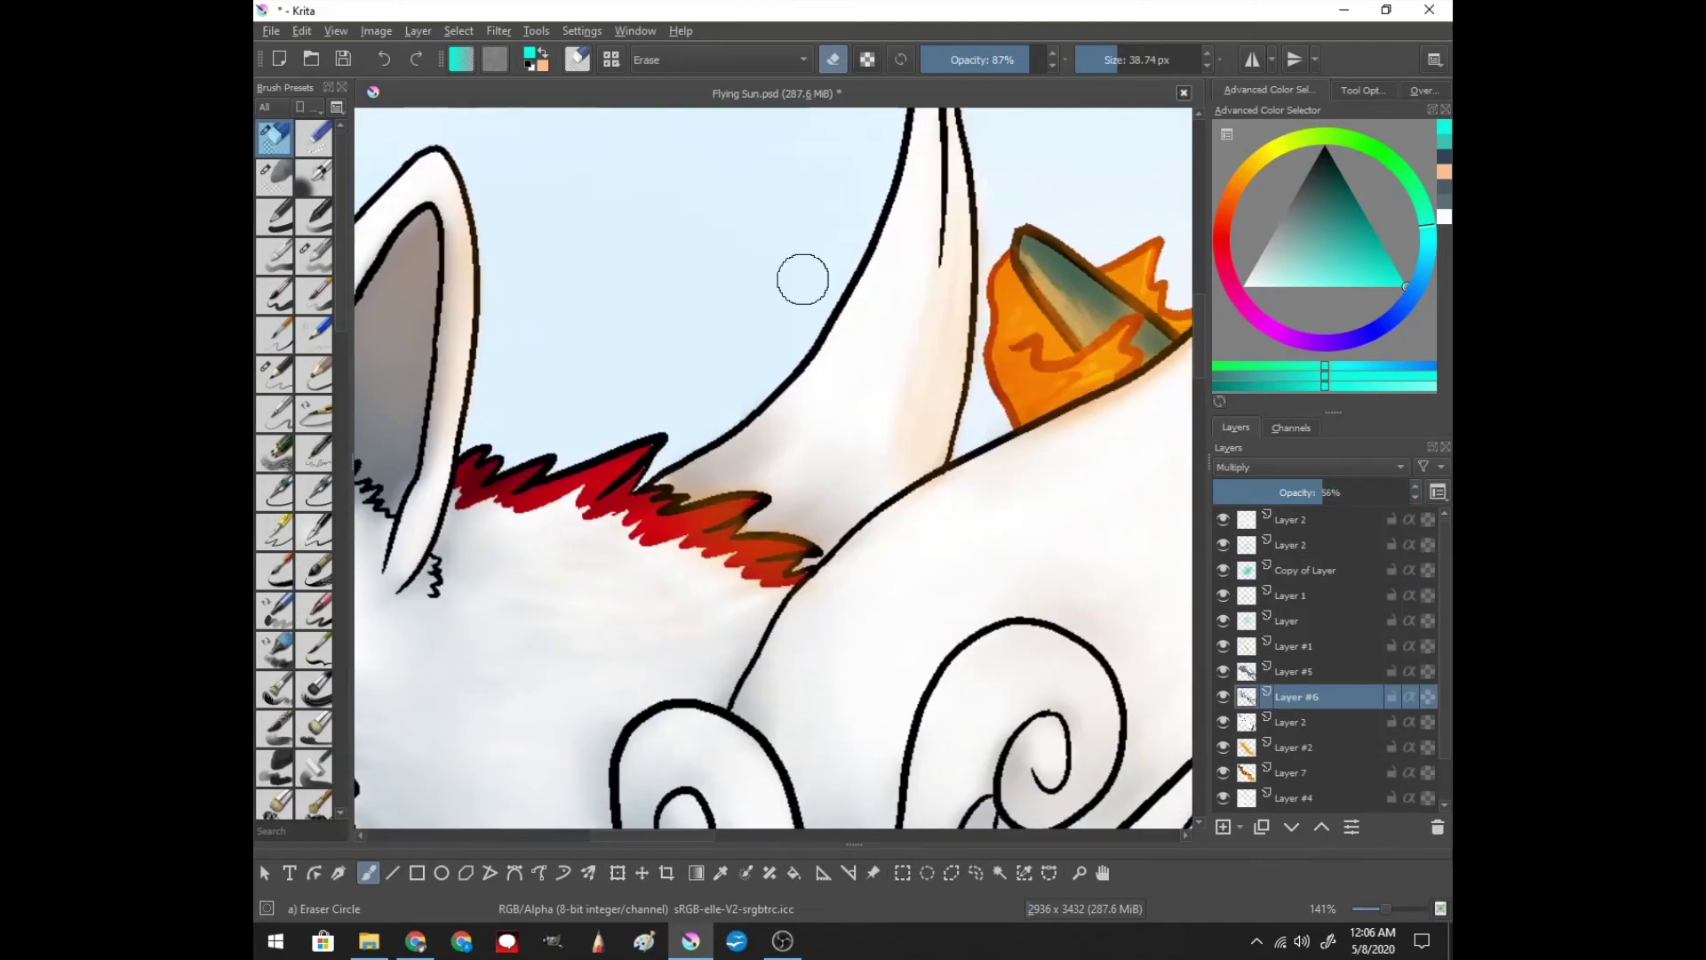
key(ctrl+j)
key(alt+shift+s)
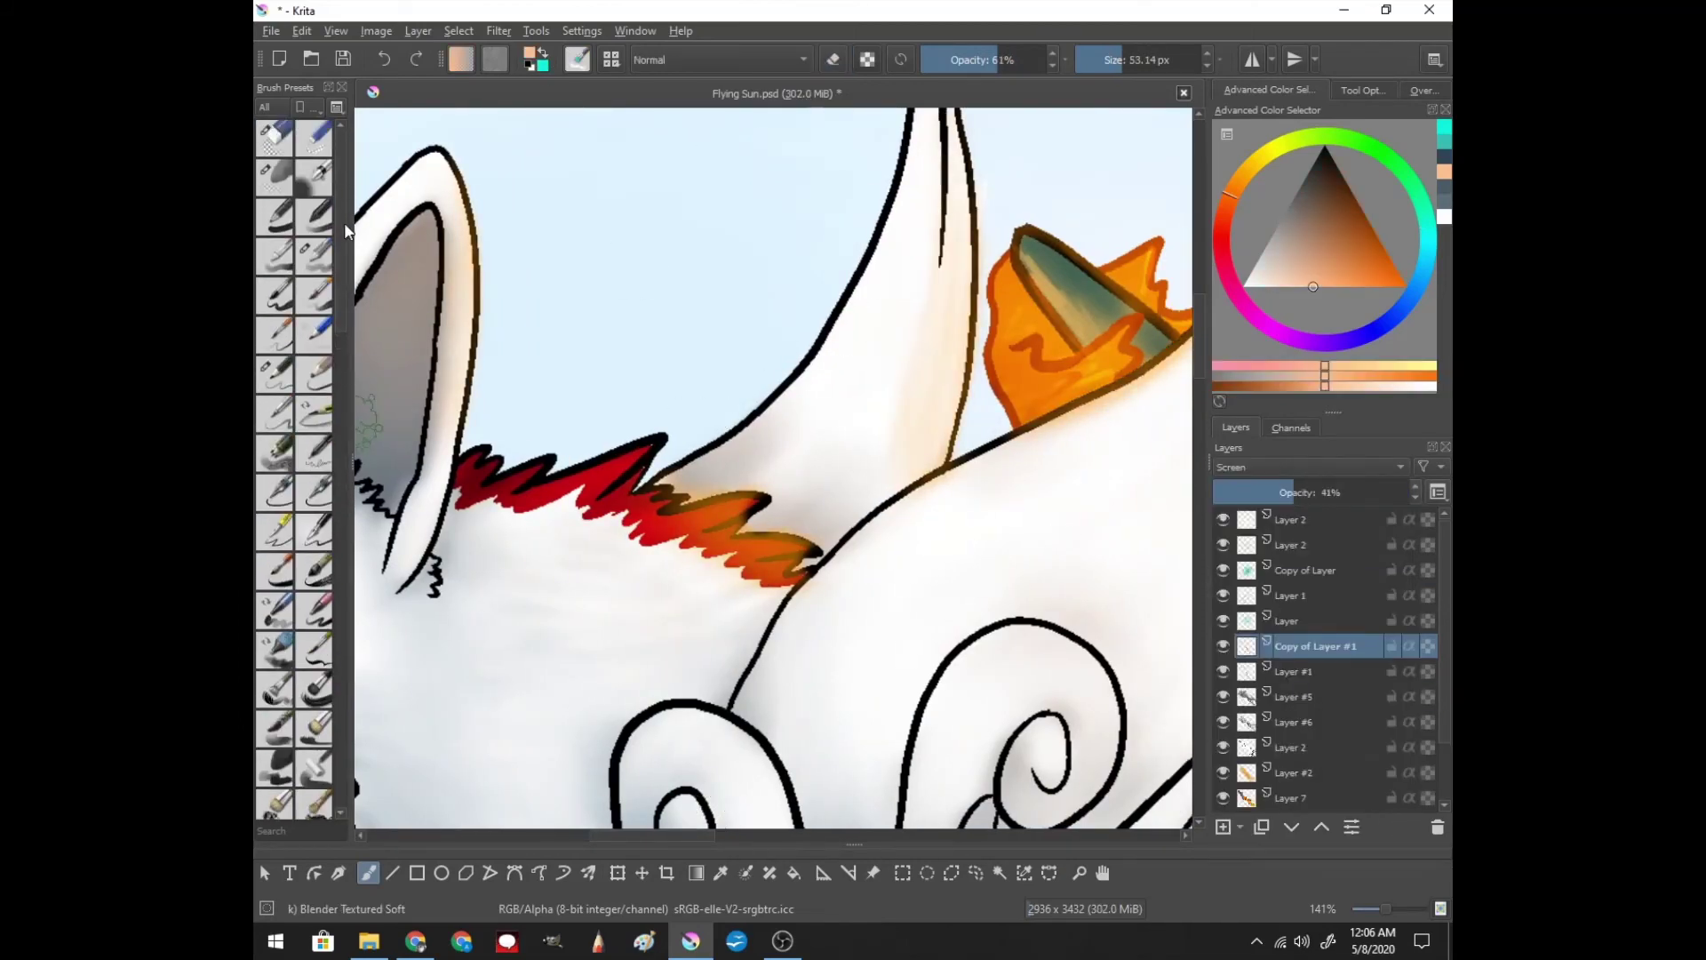
drag(814, 553, 751, 505)
mouse_move(725, 565)
mouse_down()
mouse_move(604, 444)
mouse_move(723, 598)
mouse_up()
- Inspect the line art layer alone, restore all layers, and pick a rim-glow brush on Copy of Layer #1
key(1)
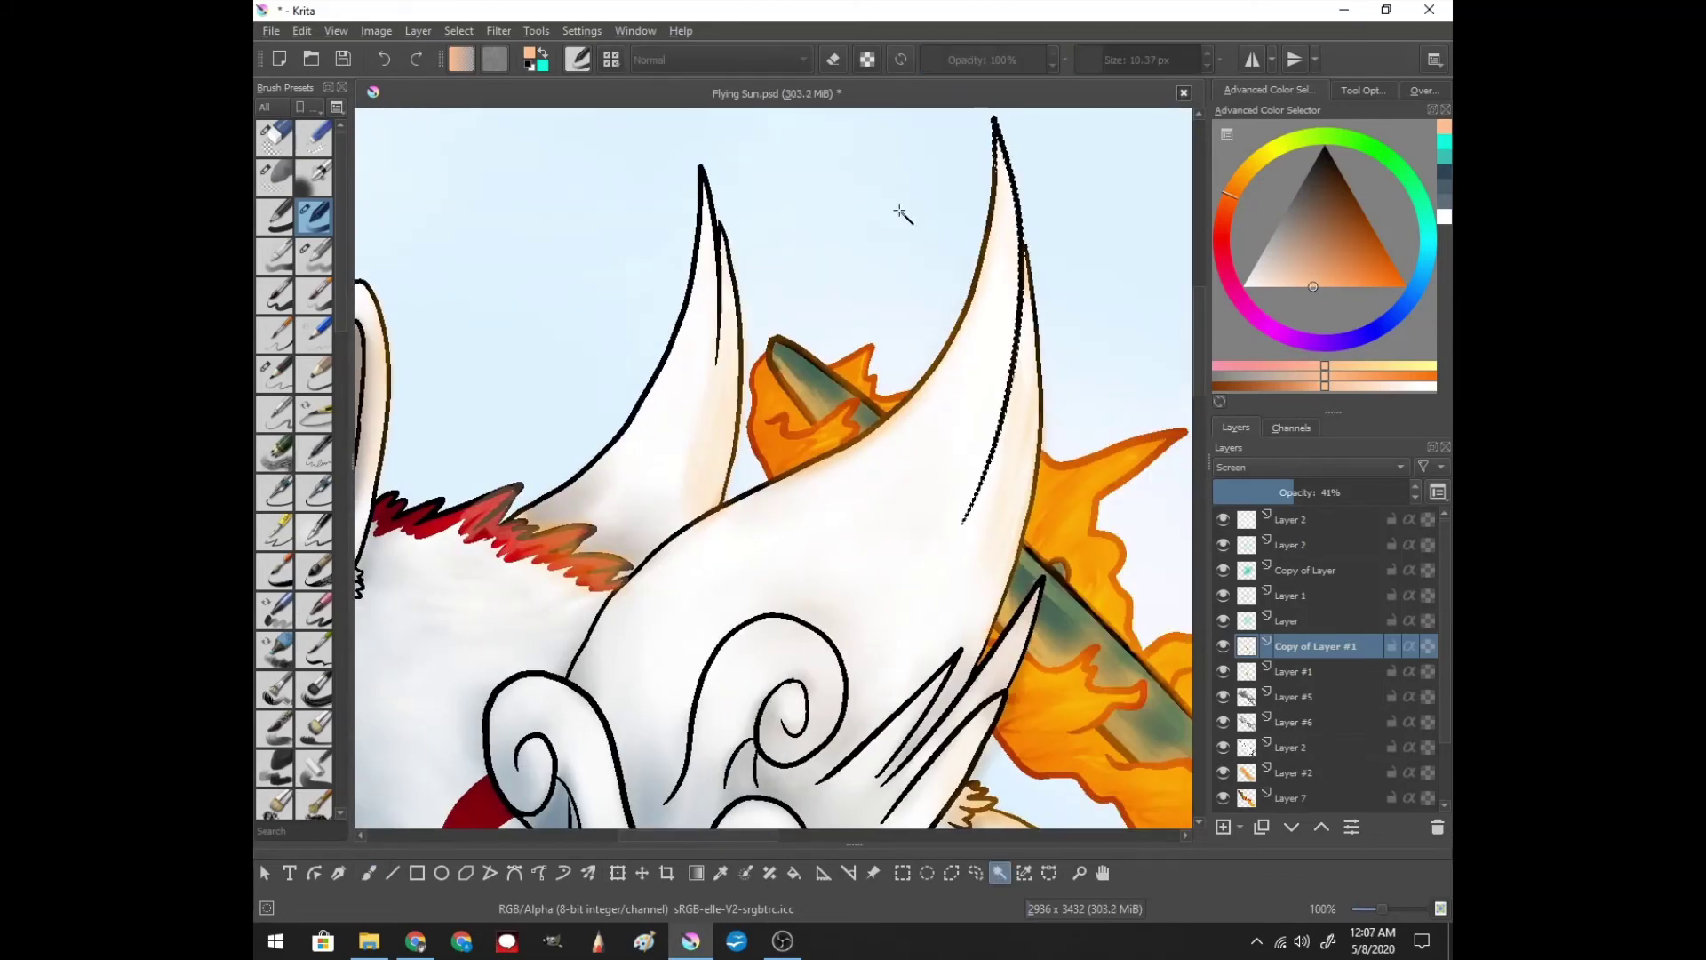
shift+click(1224, 746)
scroll(1289, 666, down, 1)
click(1298, 671)
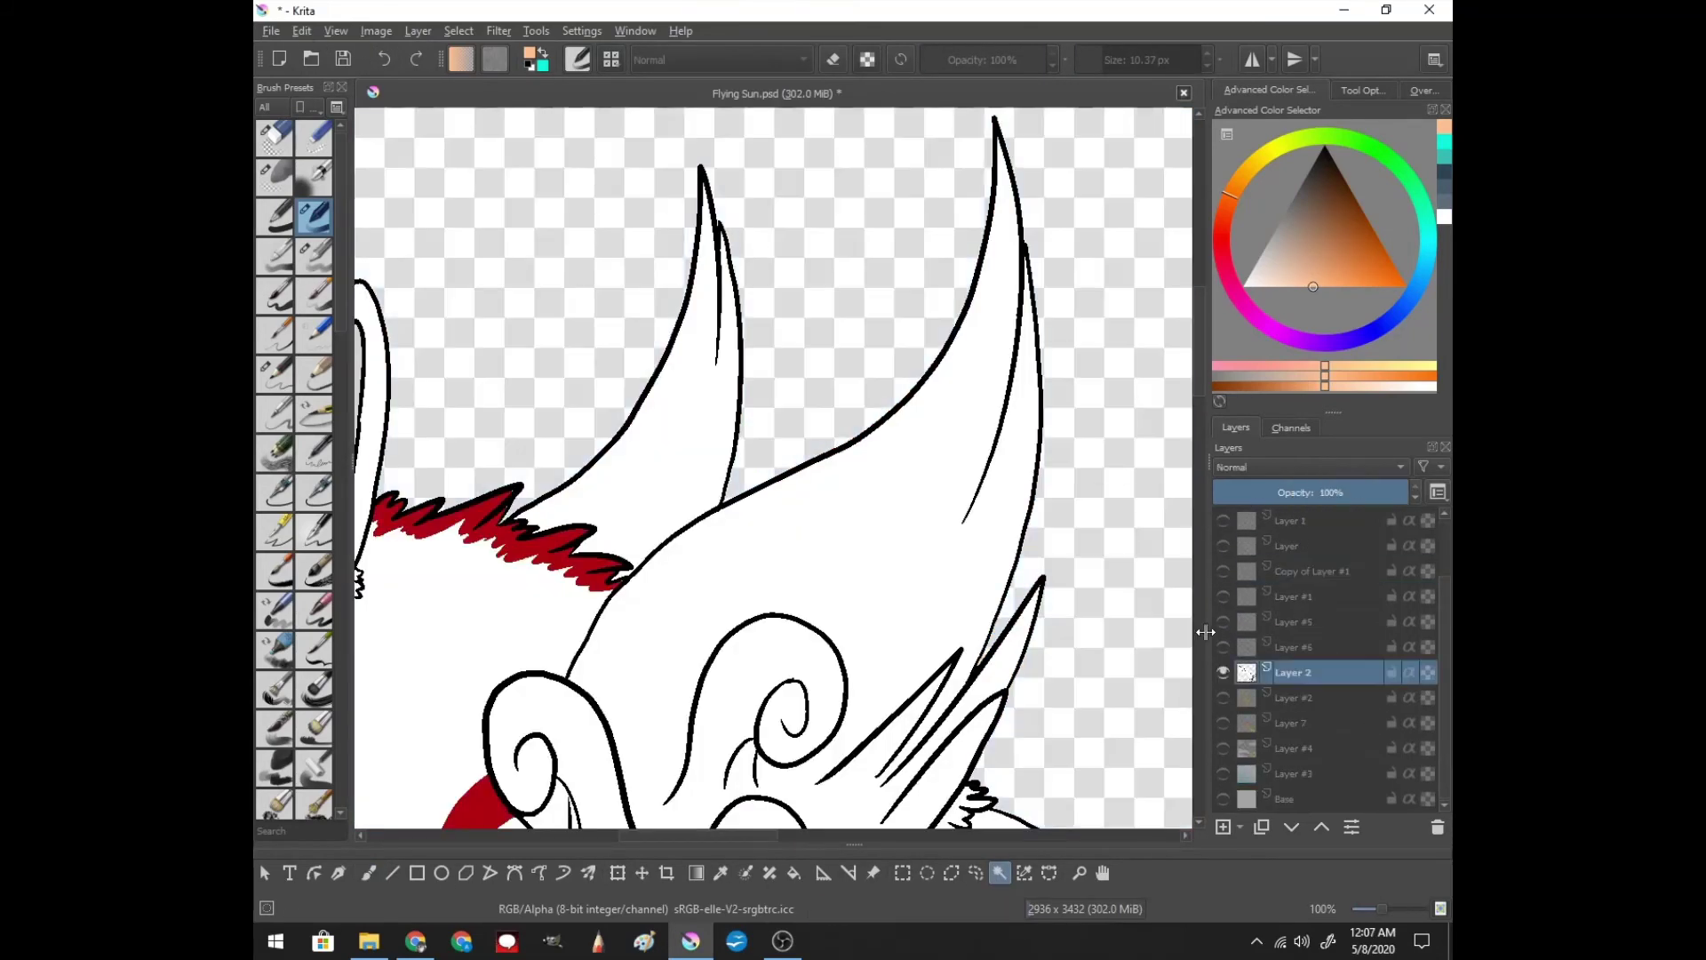
shift+click(1224, 672)
click(1298, 698)
click(1298, 570)
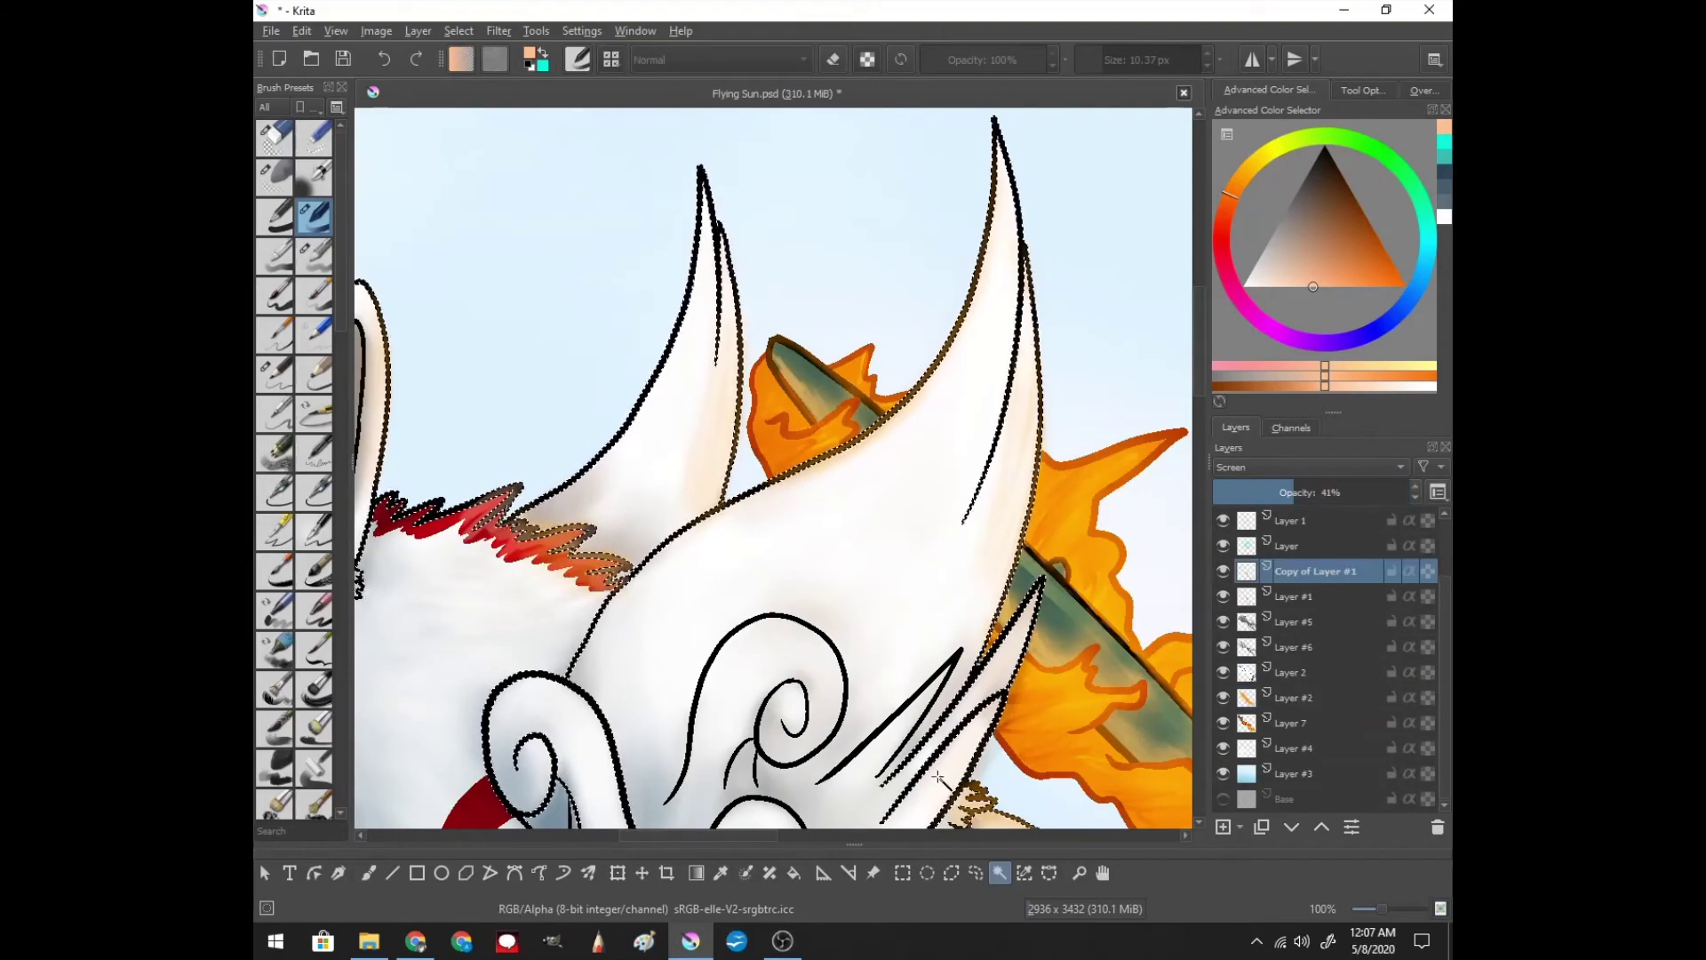
click(274, 216)
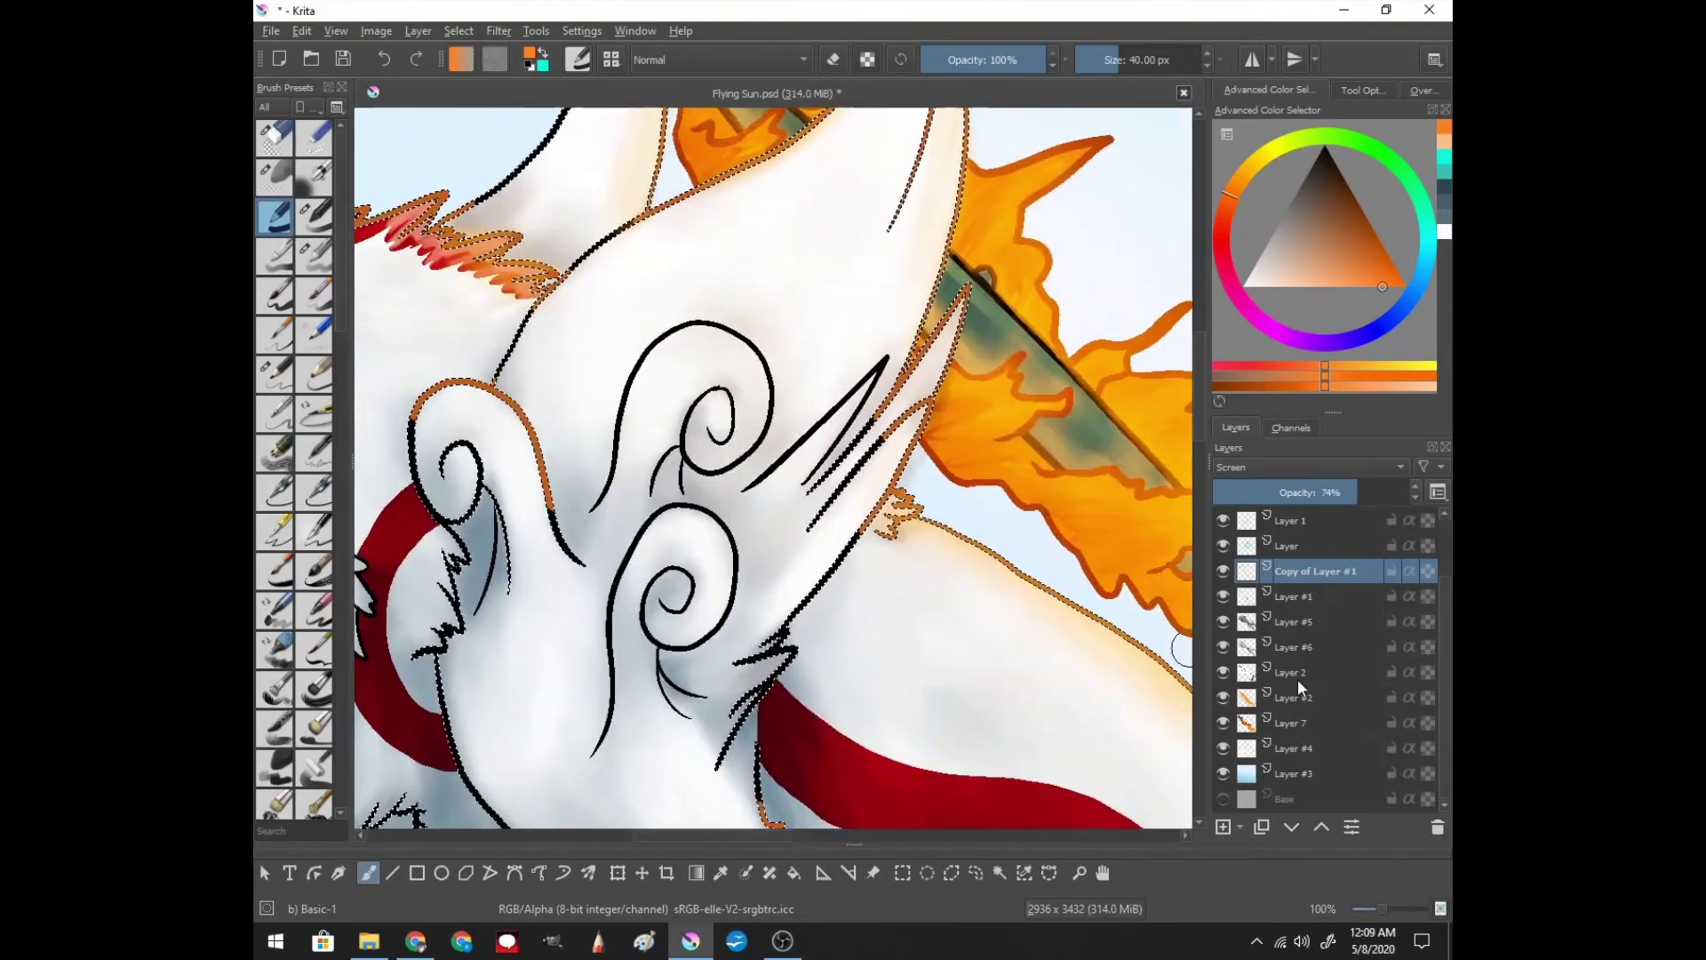
- Return from the line art to Copy of Layer #1 with a blur brush for softening
click(1298, 681)
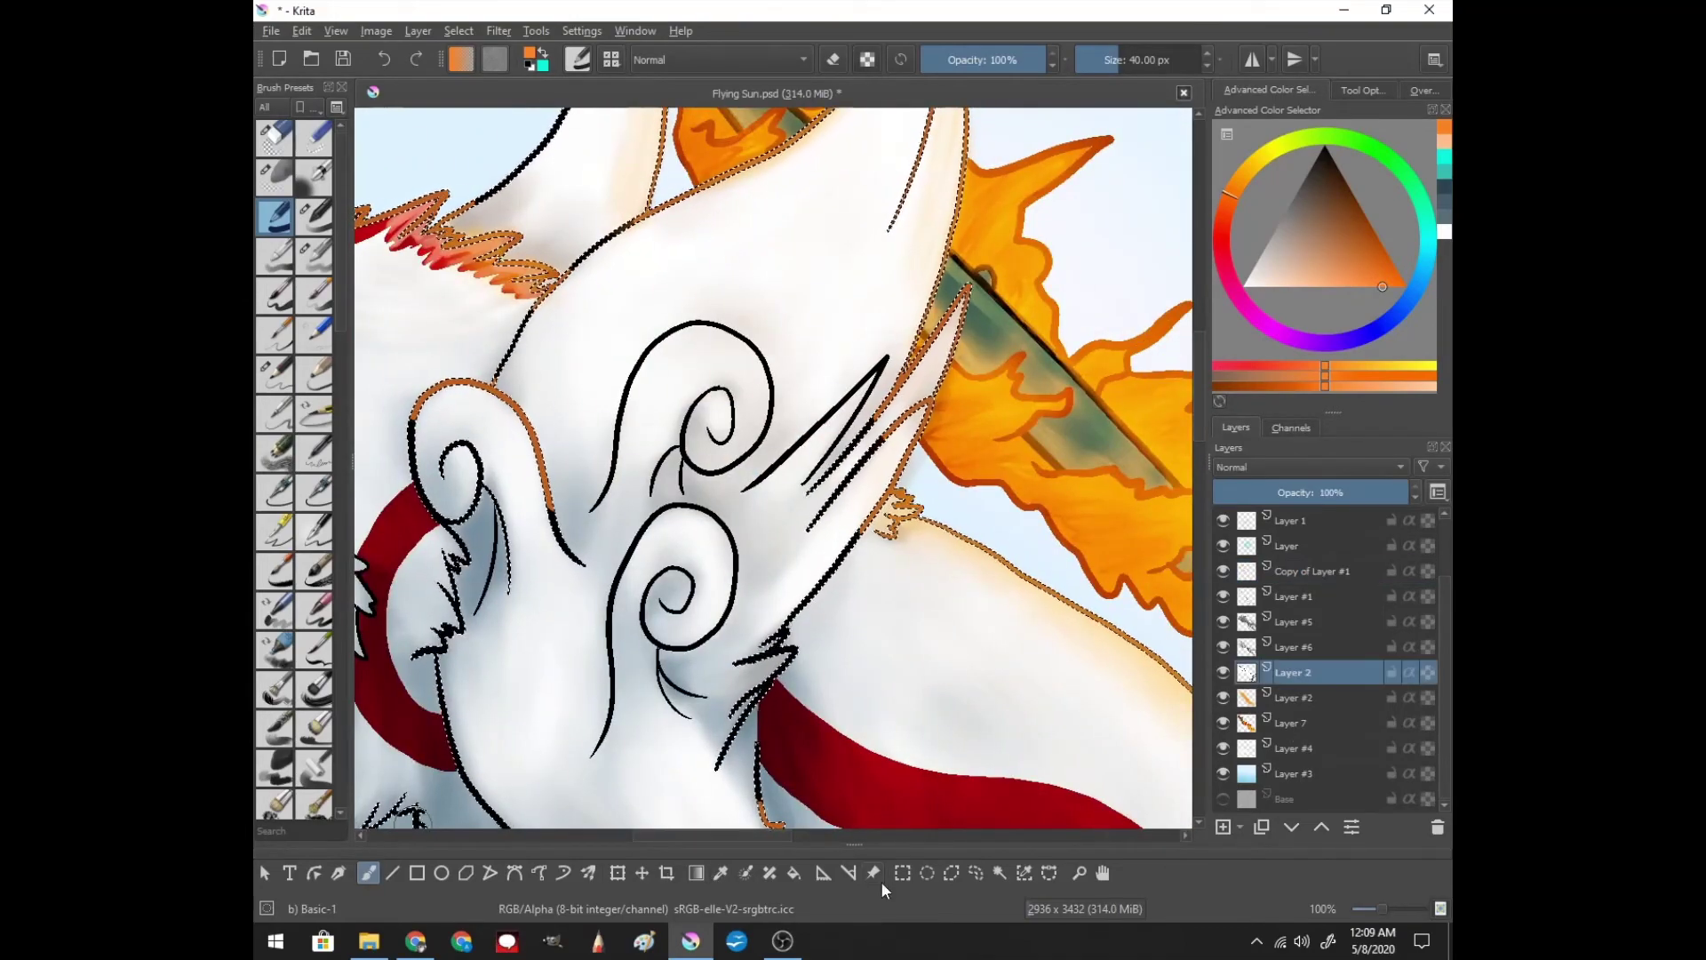
click(1285, 576)
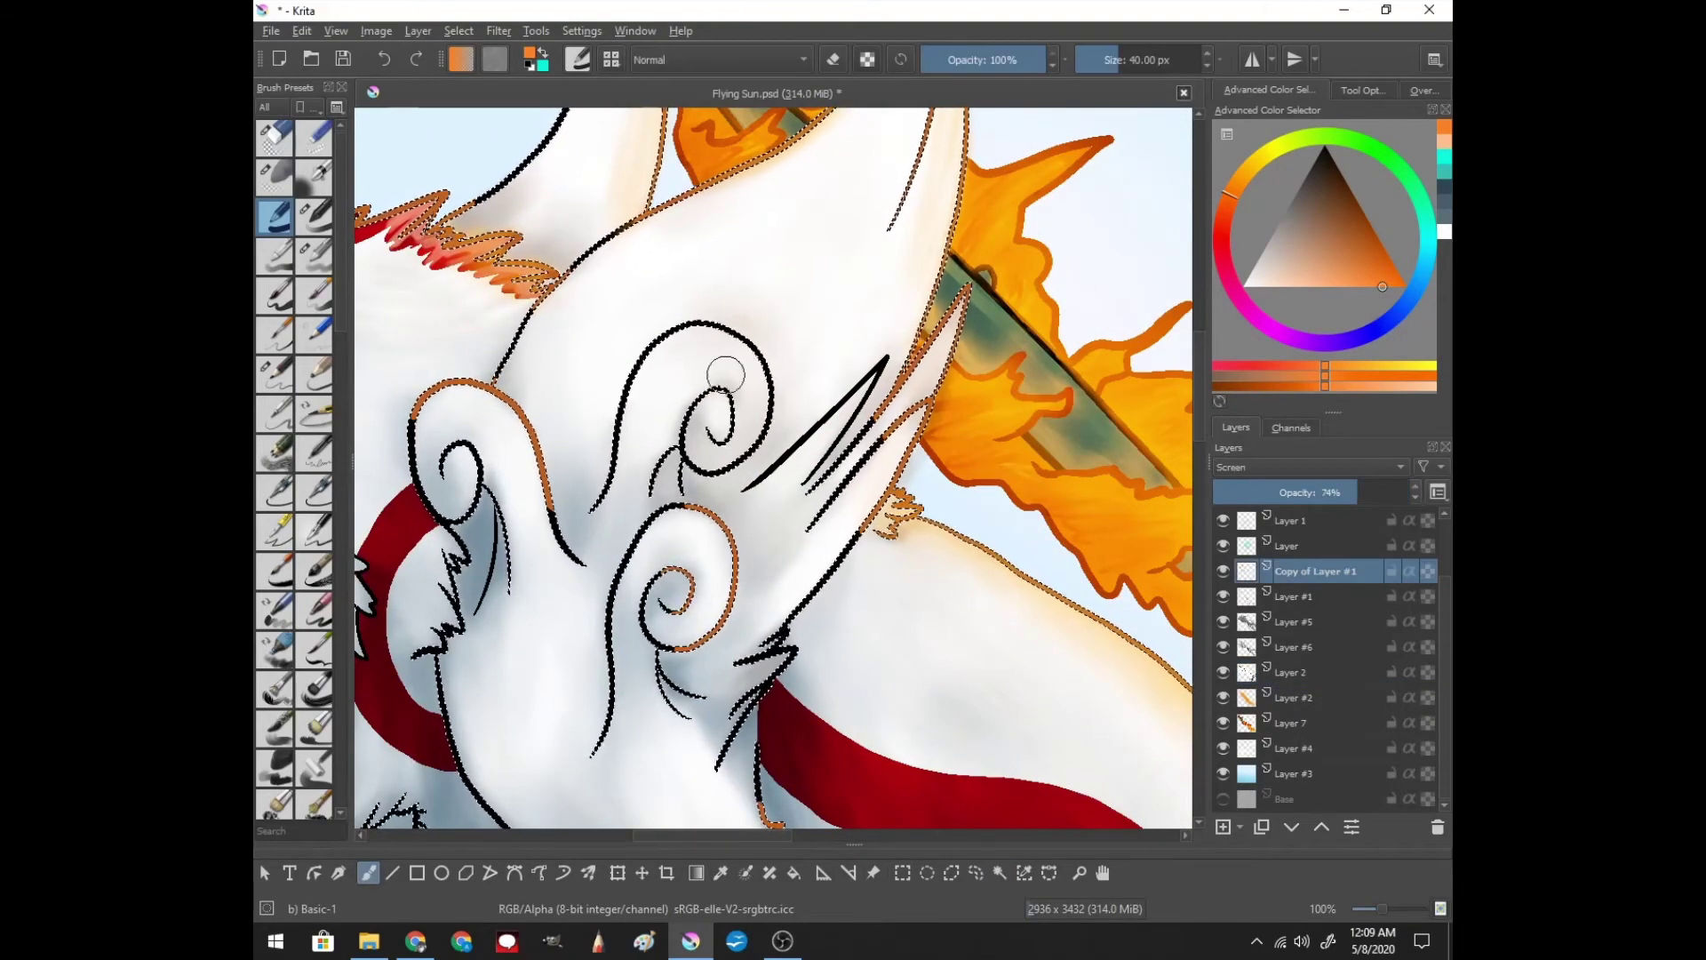
scroll(316, 514, down, 5)
click(313, 488)
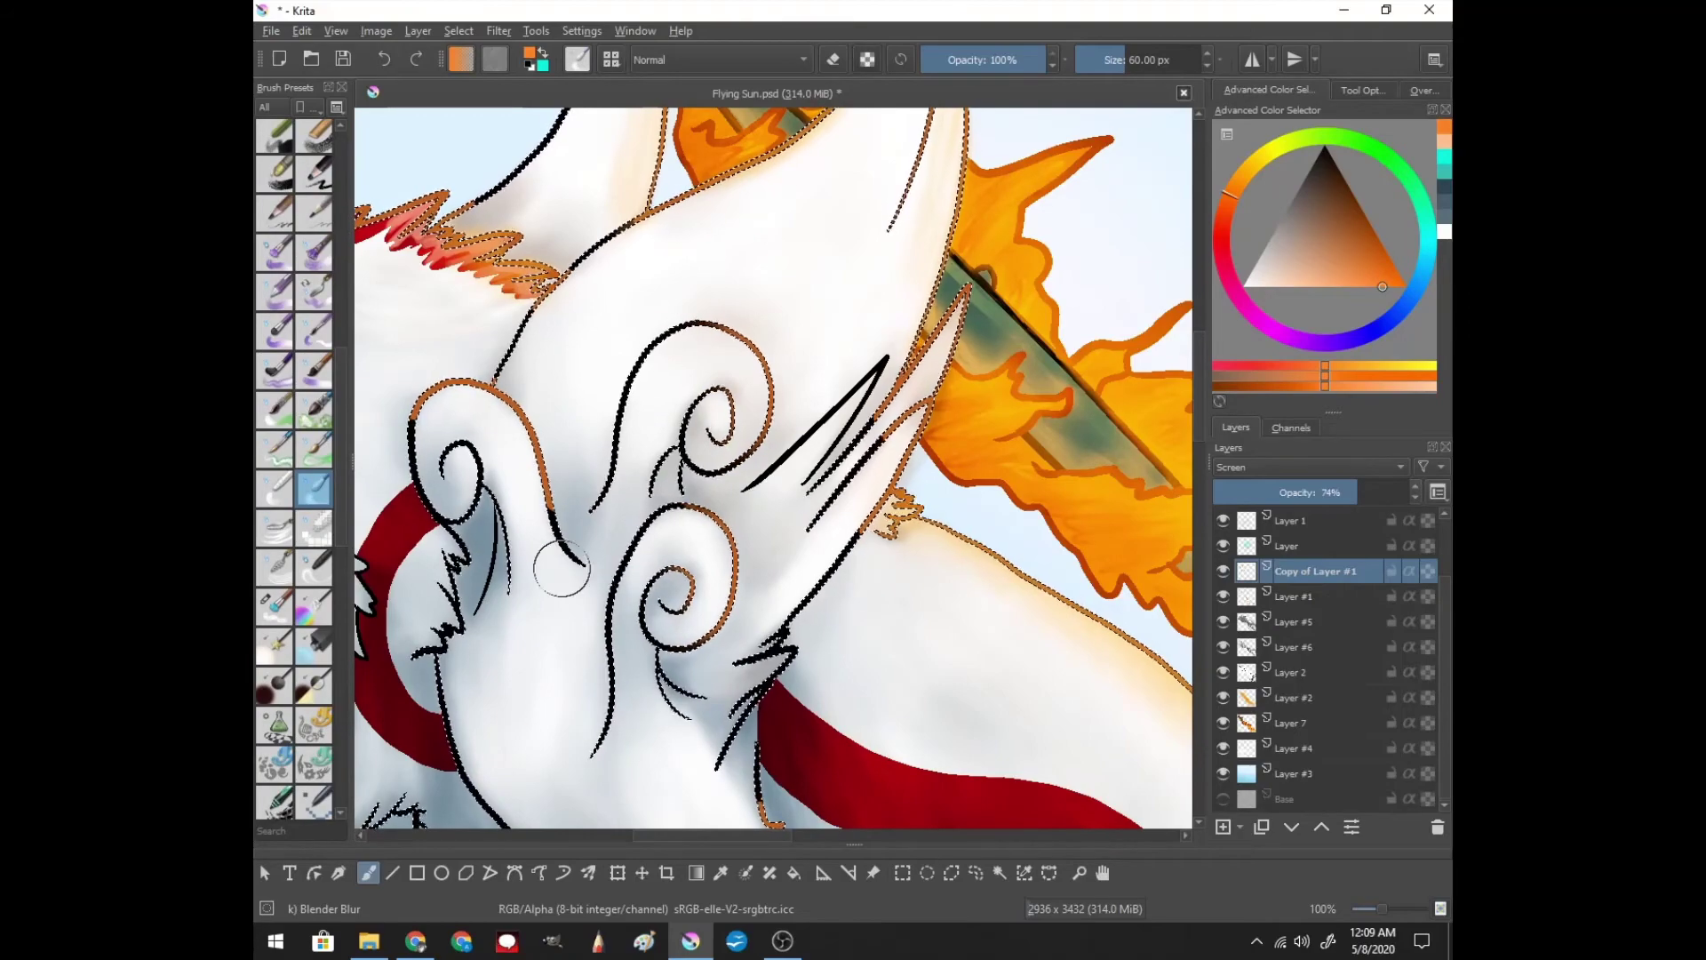
- Straighten the view, pan to the wolf's head, and switch between blur and fine flow brushes
key(5)
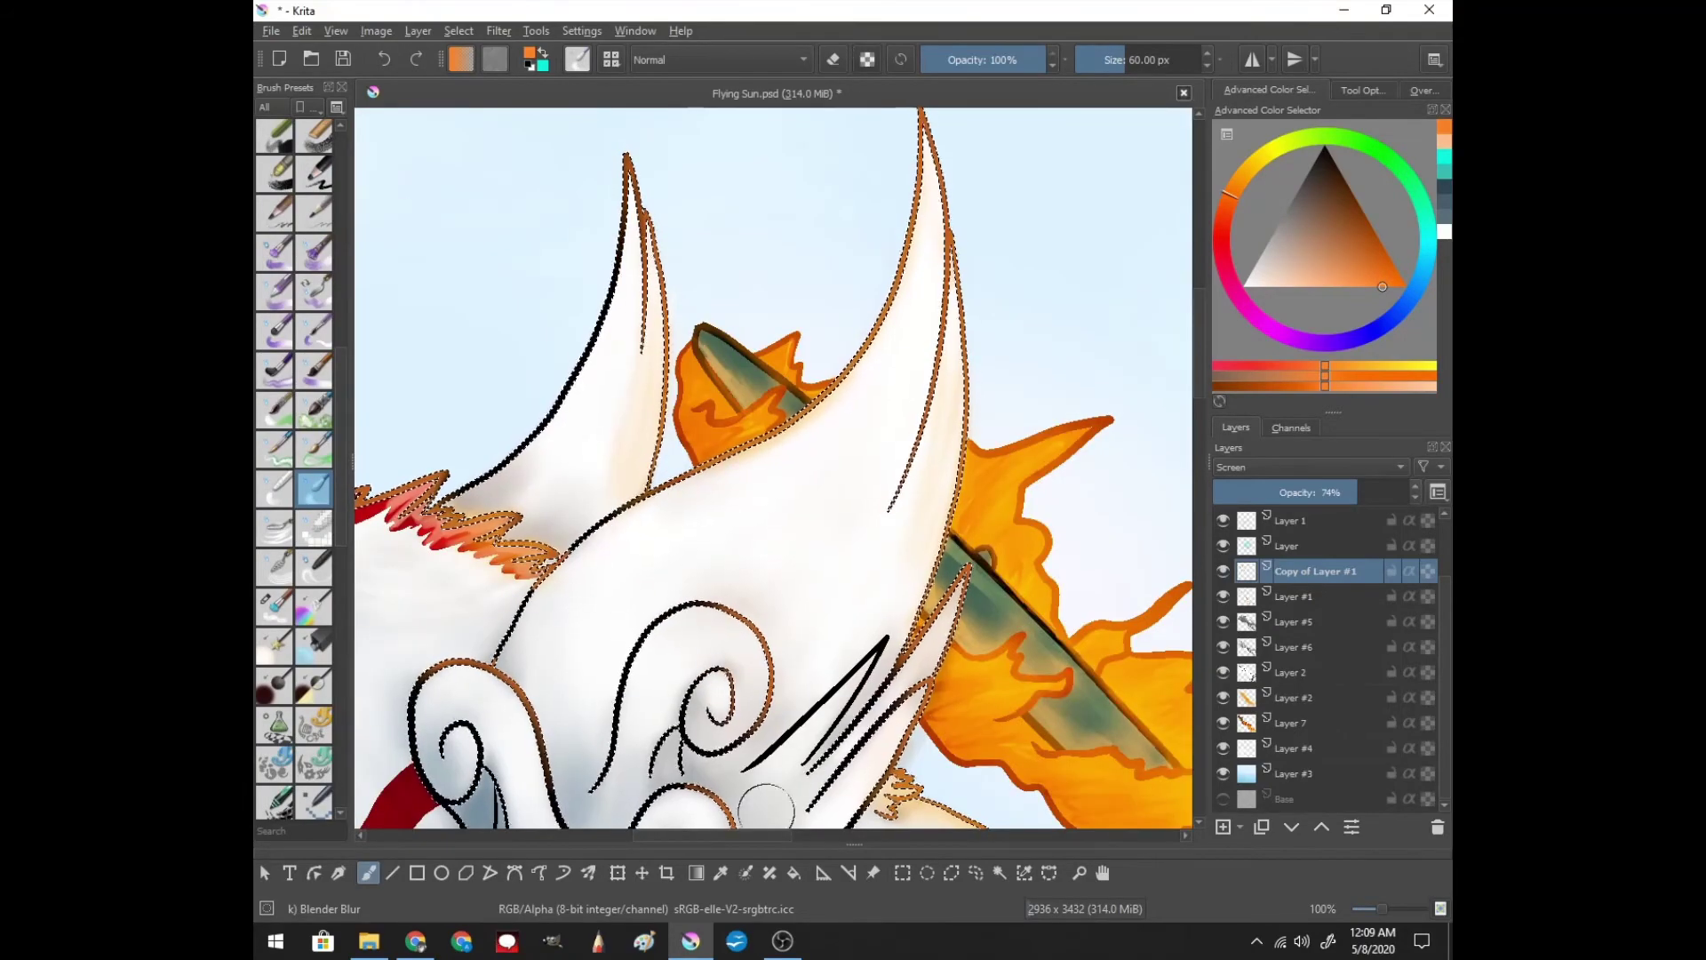
mouse_move(1177, 518)
mouse_down()
mouse_move(780, 774)
mouse_move(743, 507)
mouse_move(1076, 675)
mouse_move(705, 382)
mouse_move(732, 511)
mouse_up()
drag(1169, 354, 900, 419)
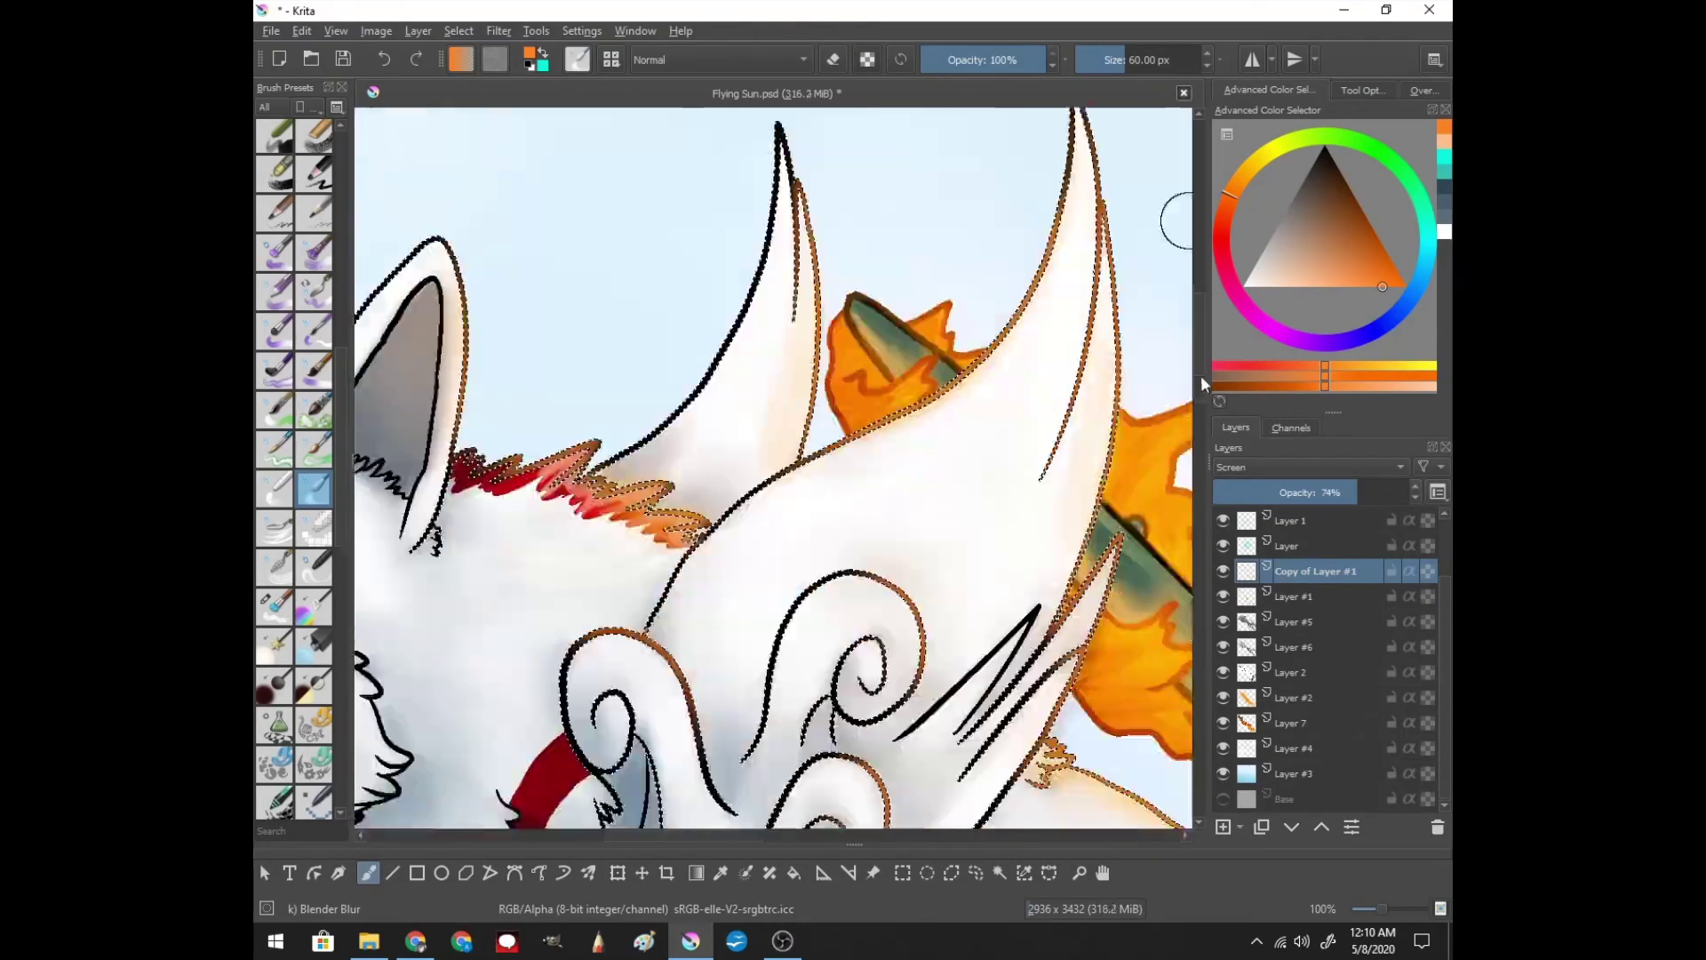
scroll(900, 419, down, 2)
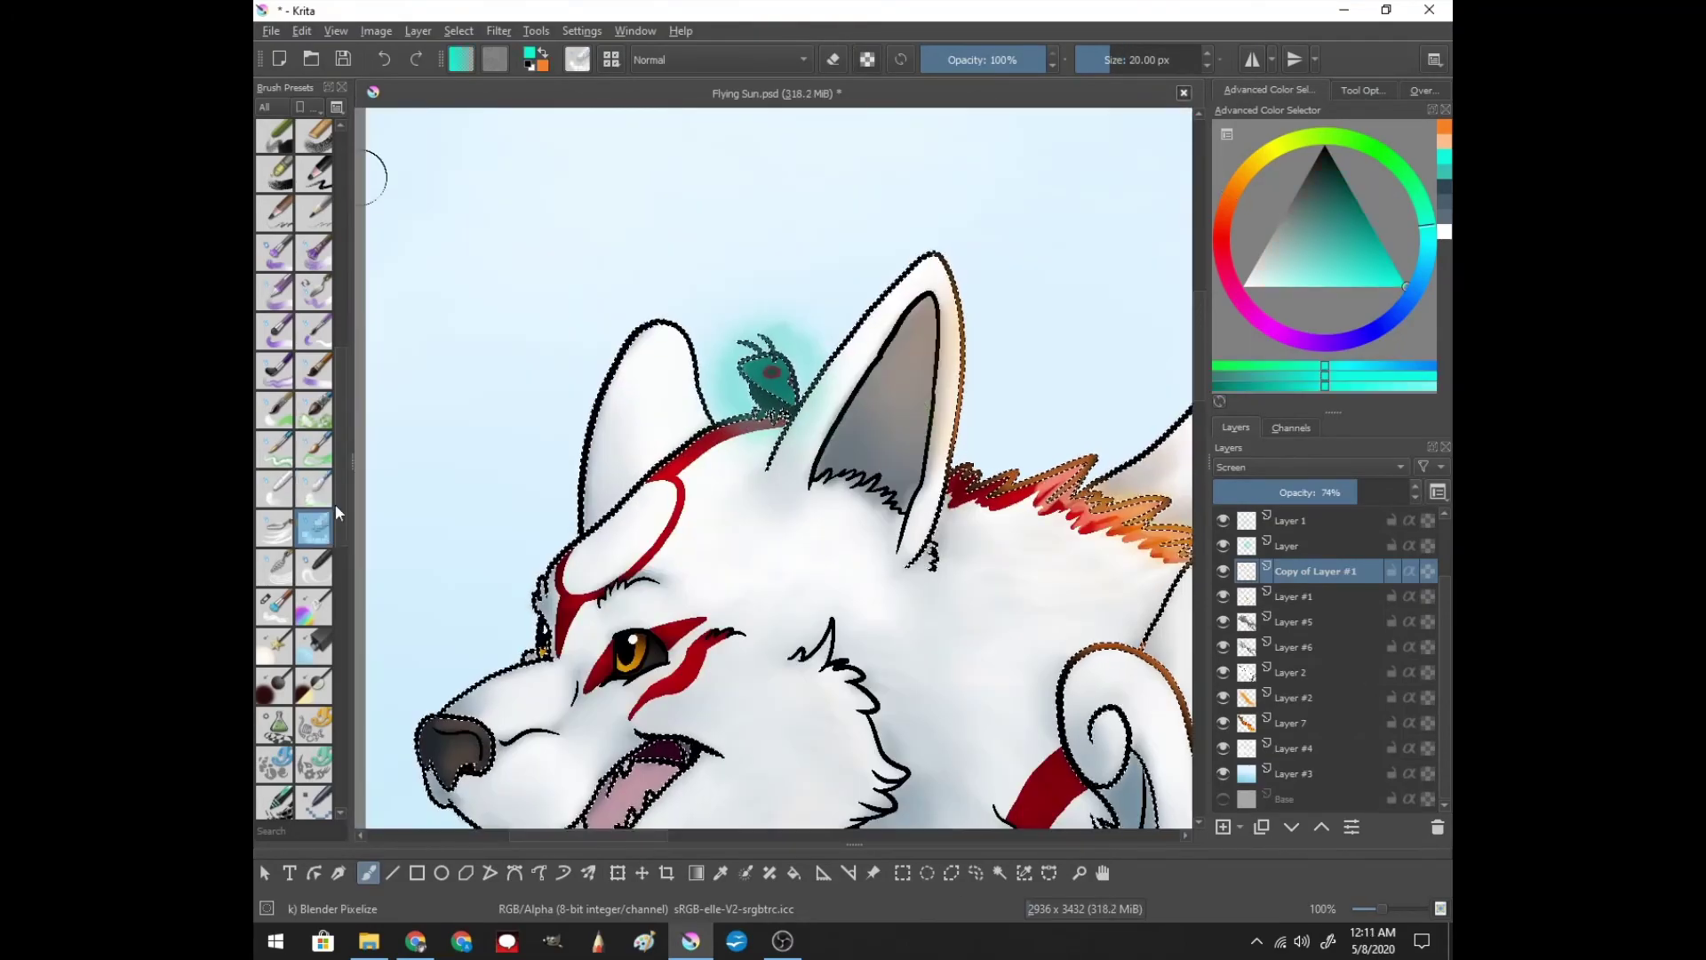
scroll(302, 444, down, 5)
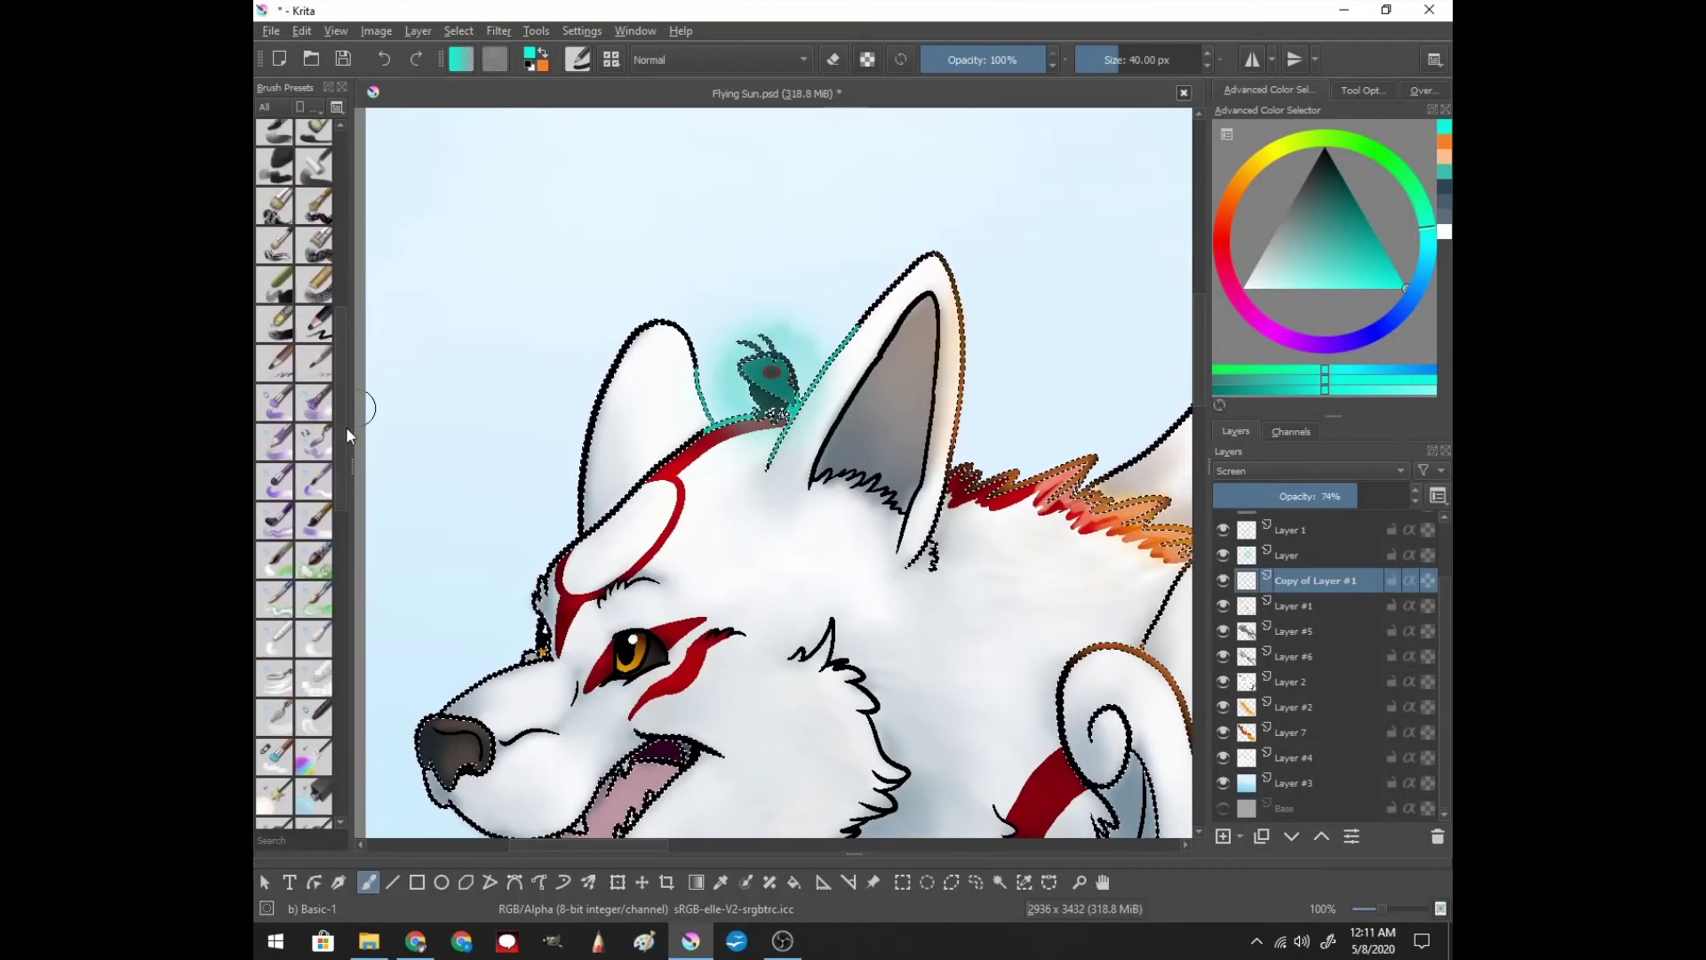
click(314, 571)
scroll(302, 355, up, 5)
click(314, 255)
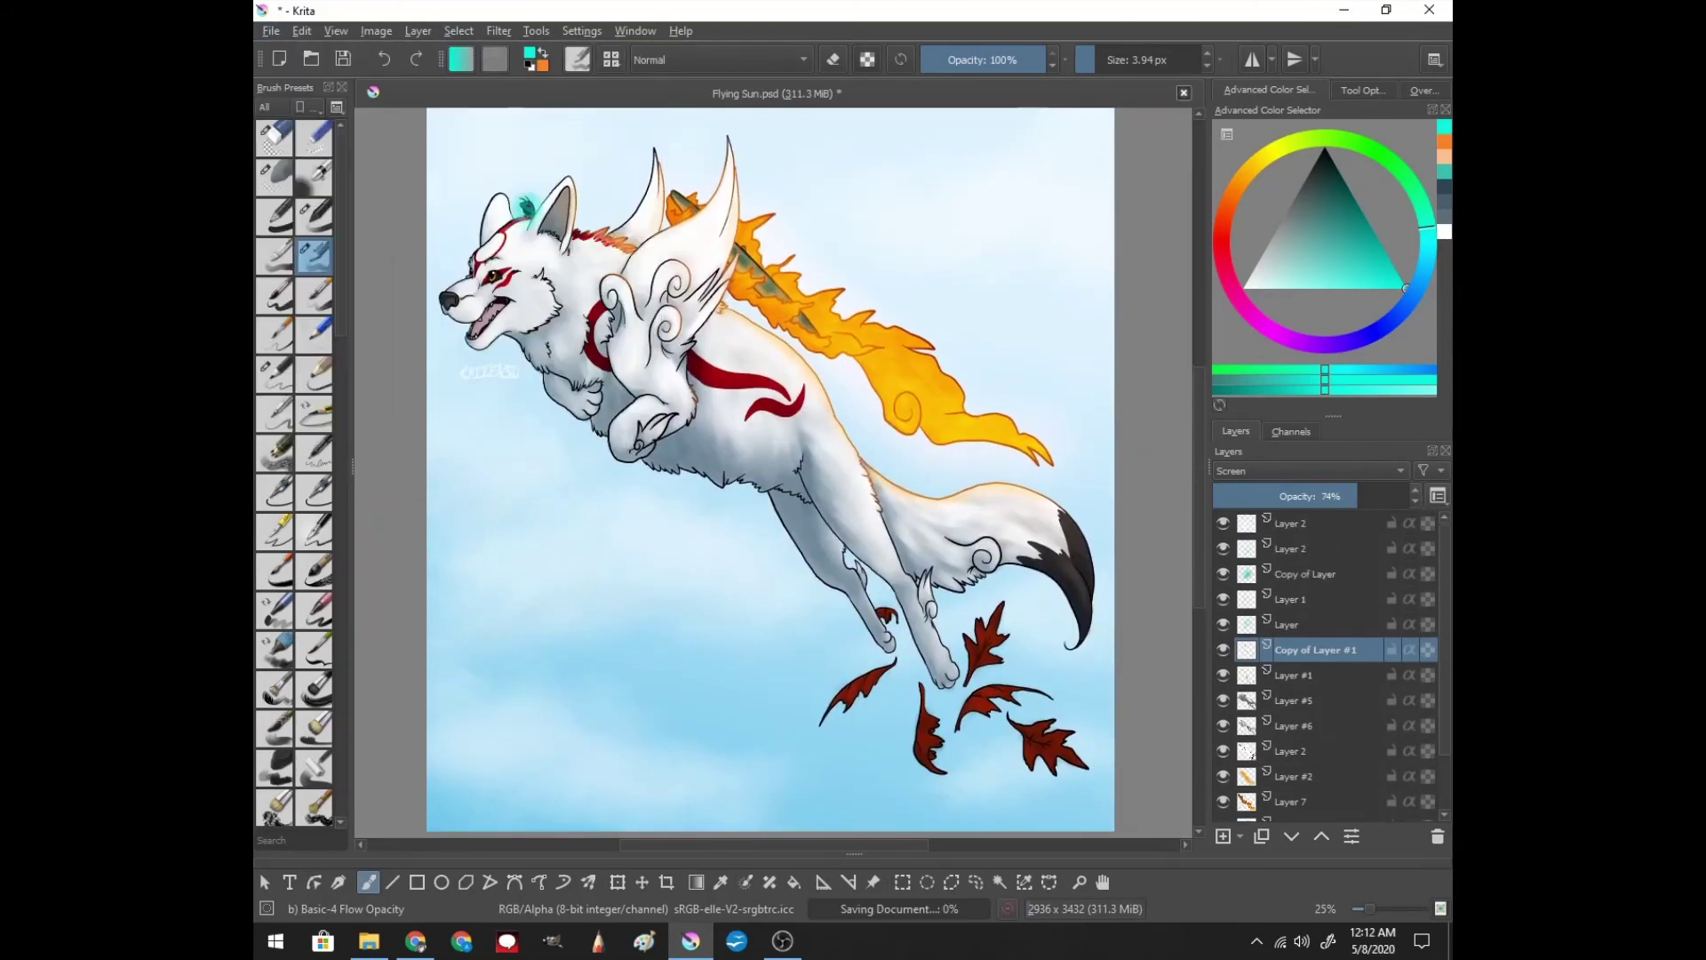
- On Layer #6, use a soft textured blending brush at lower opacity, then fit the painting in view
click(1262, 726)
scroll(303, 356, down, 5)
click(275, 526)
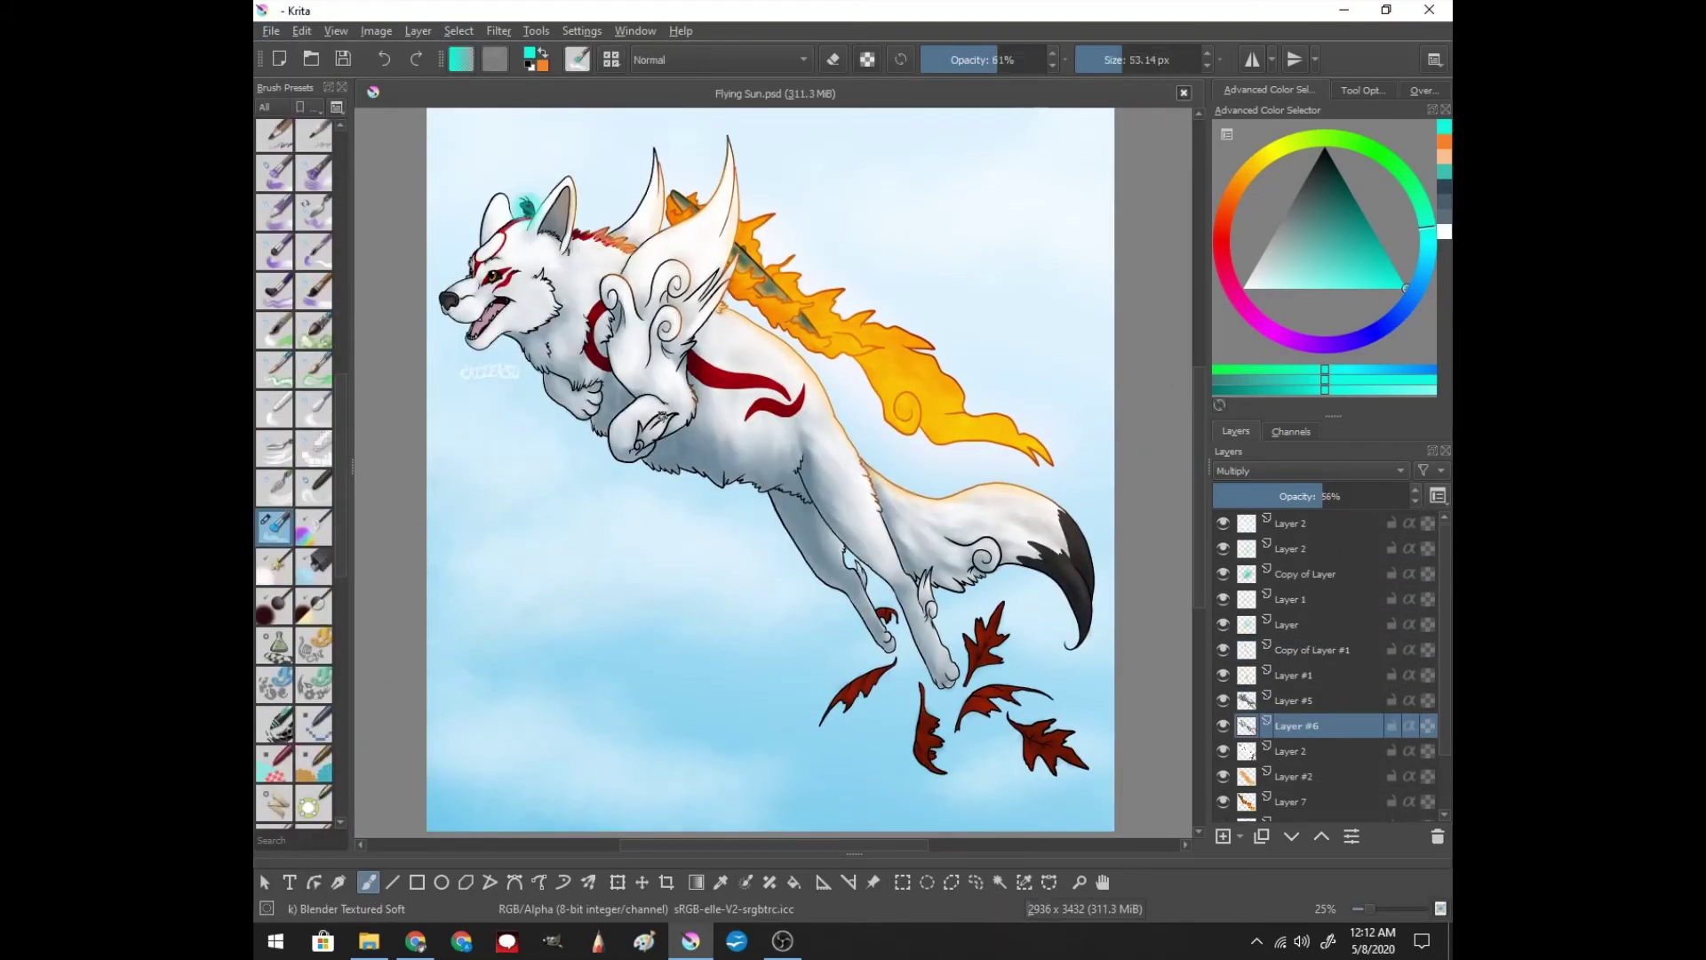
key(i)
key(i)
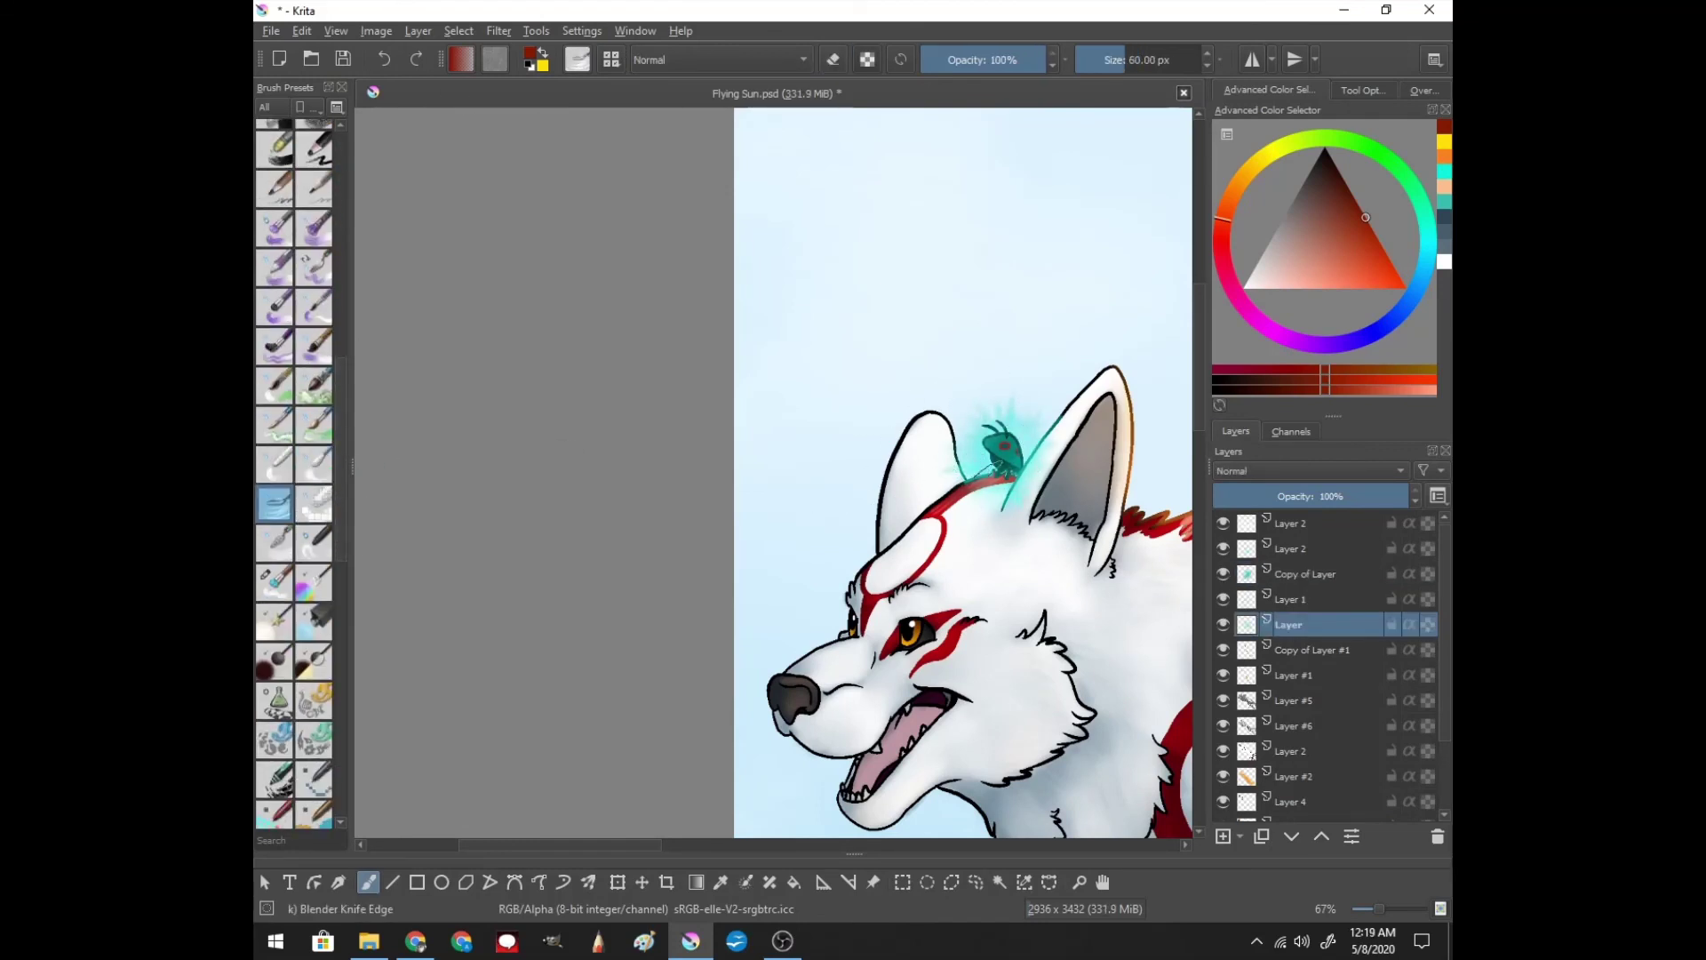
key(2)
- Save Flying Sun.psd and export a PNG copy of the painting
click(271, 30)
click(411, 179)
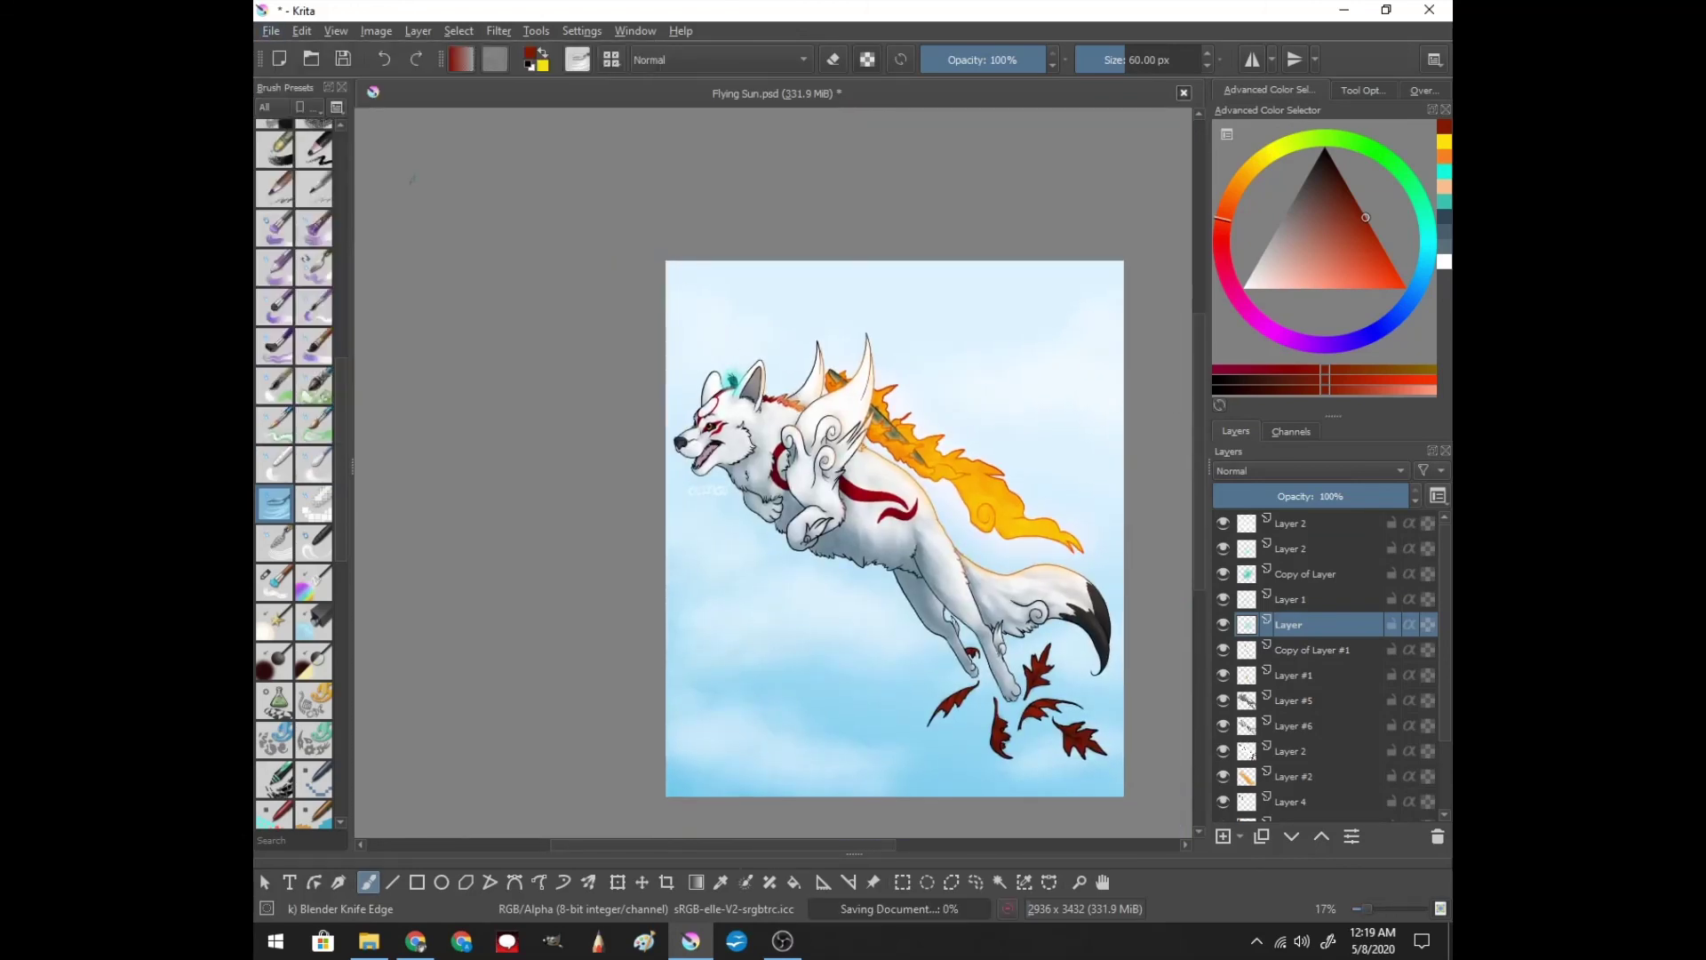
click(590, 441)
click(515, 480)
key(Return)
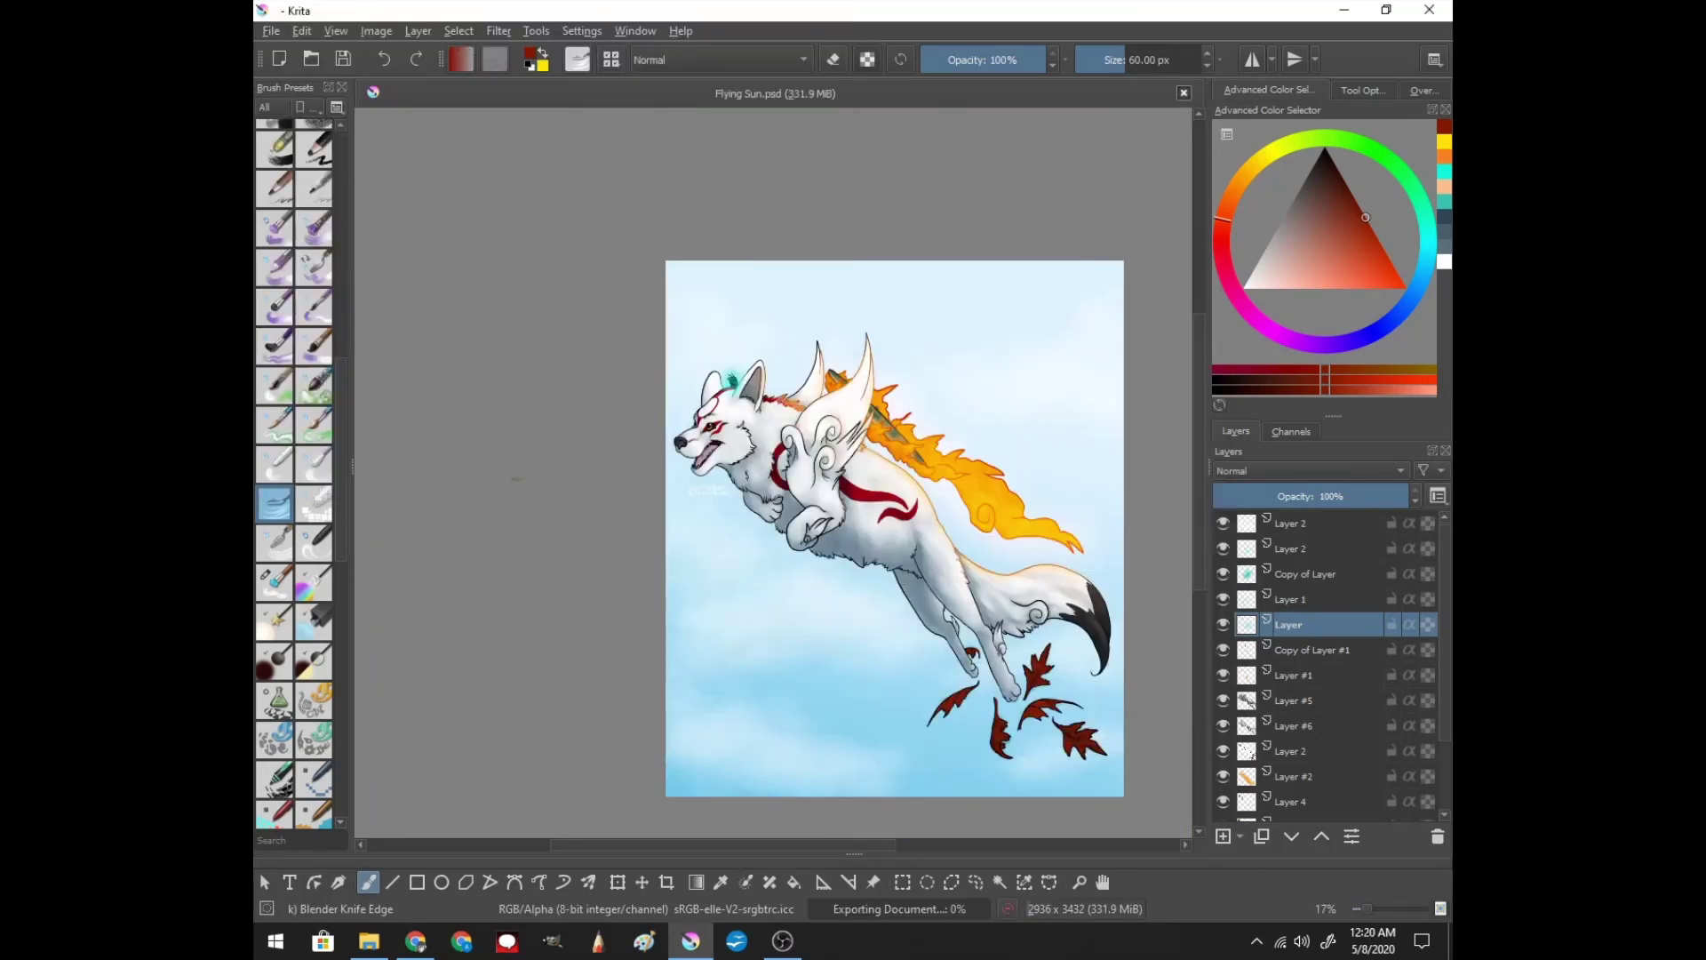